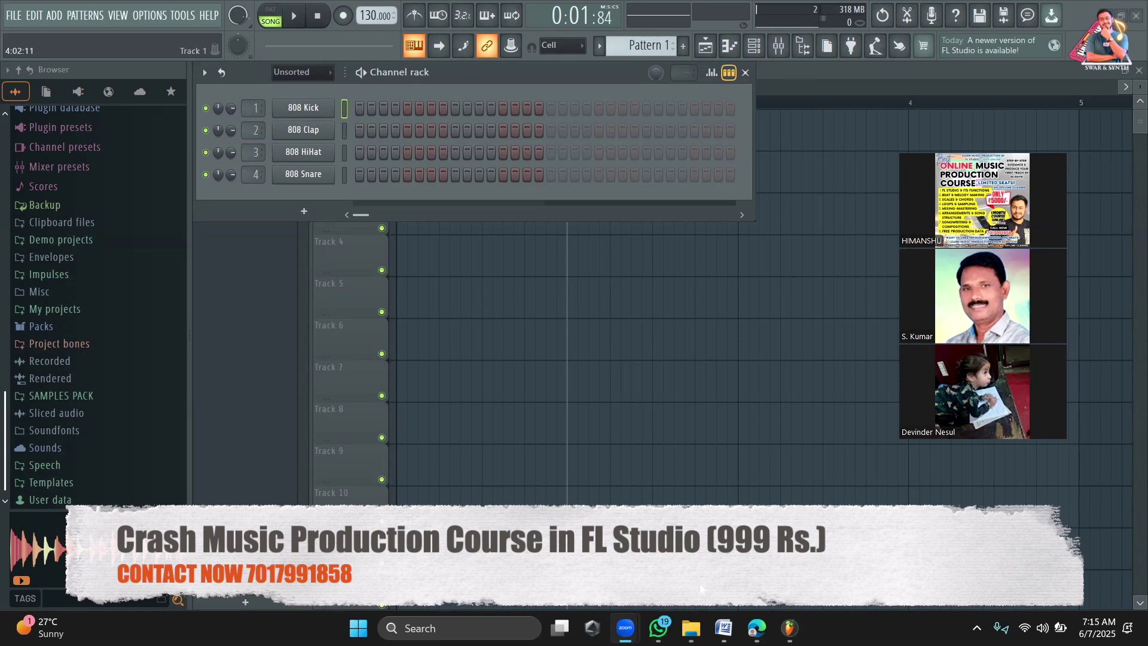
pyautogui.click(723, 628)
pyautogui.click(723, 628)
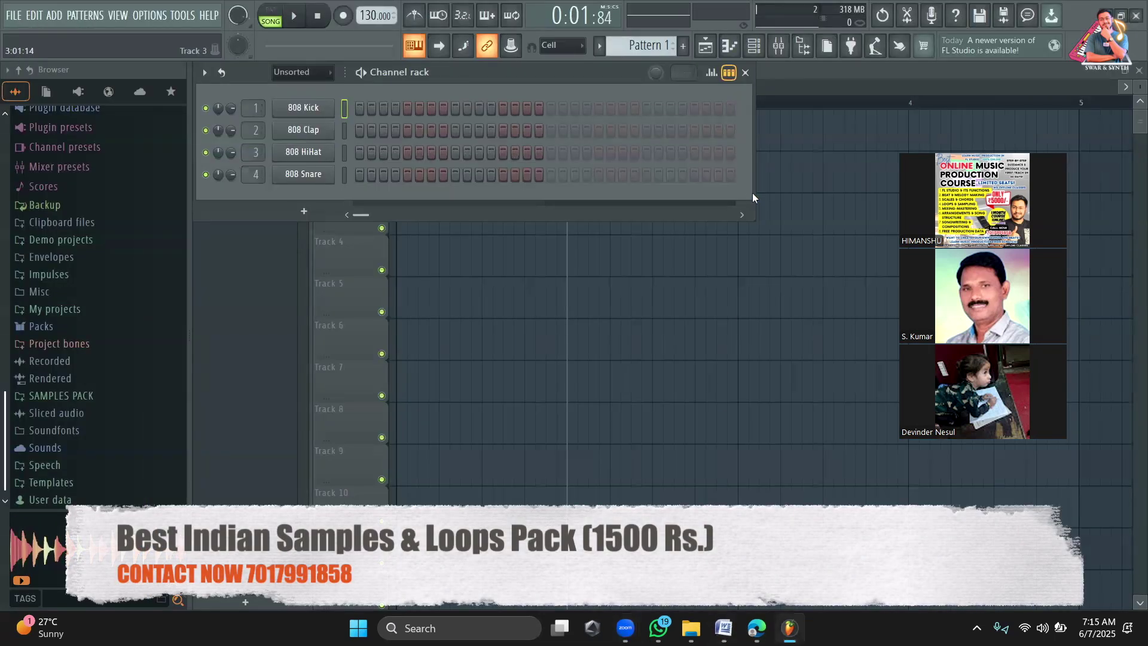
pyautogui.click(745, 73)
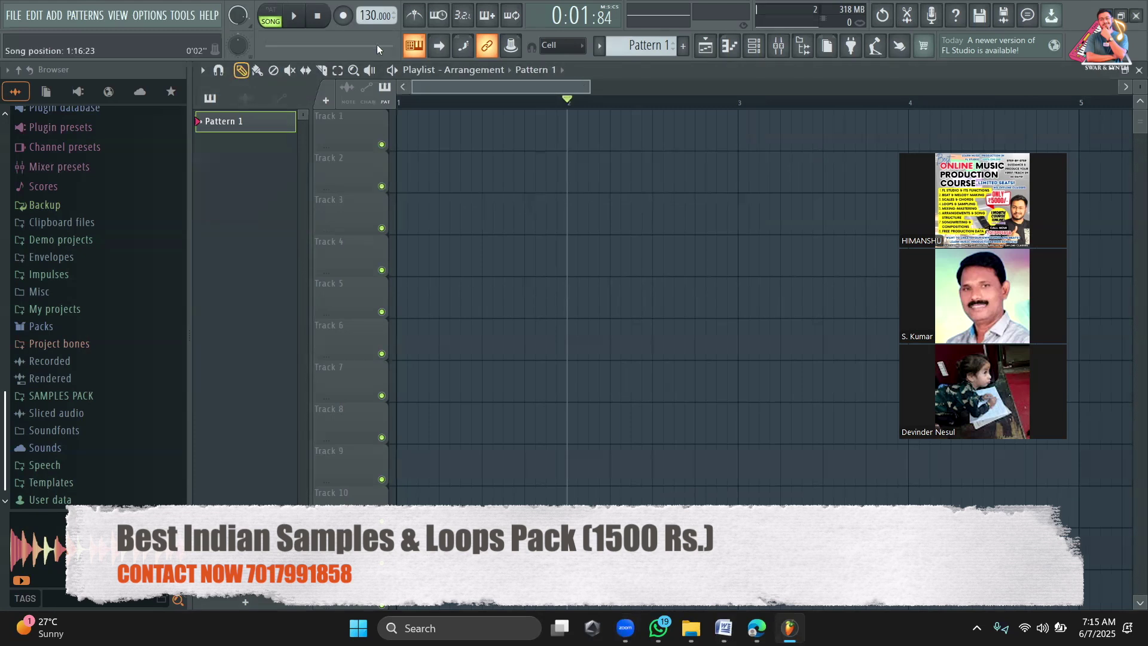
pyautogui.rightClick(371, 19)
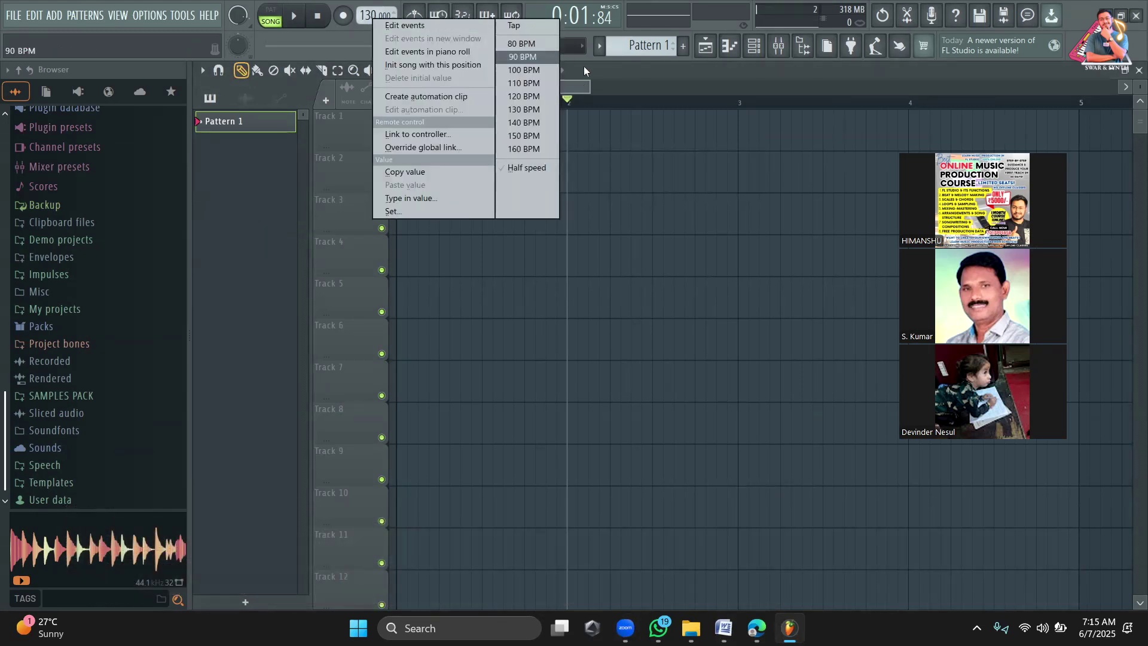
pyautogui.click(584, 70)
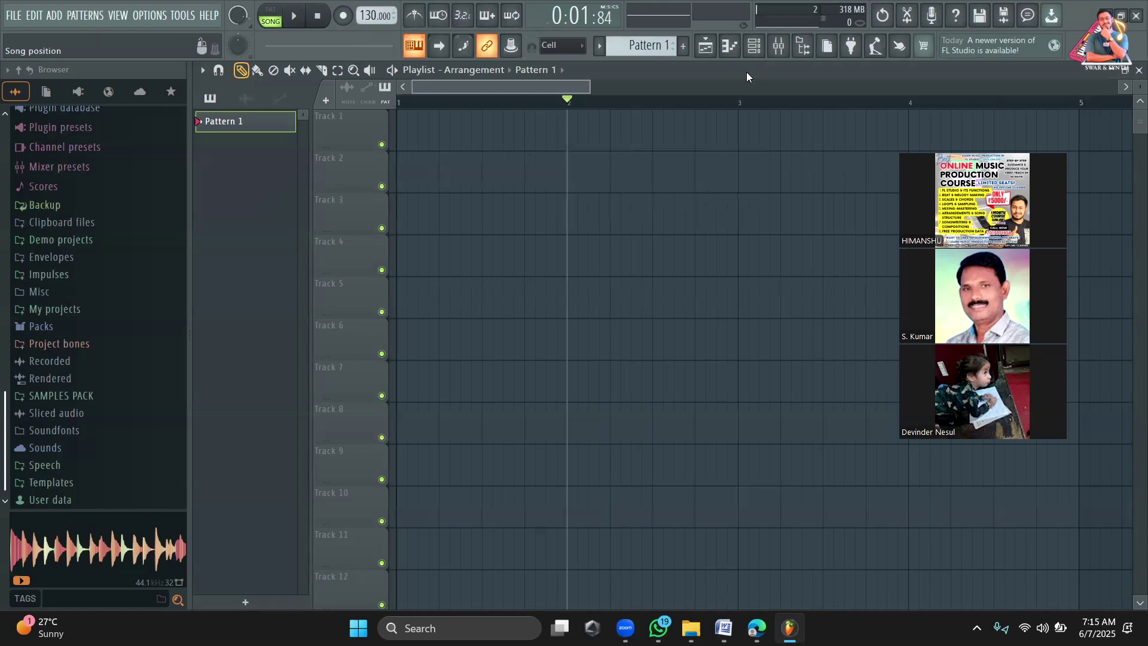
# Step: Show the channel rack, add a Scaler instrument channel, and reposition the Scaler window above the playlist
pyautogui.click(754, 46)
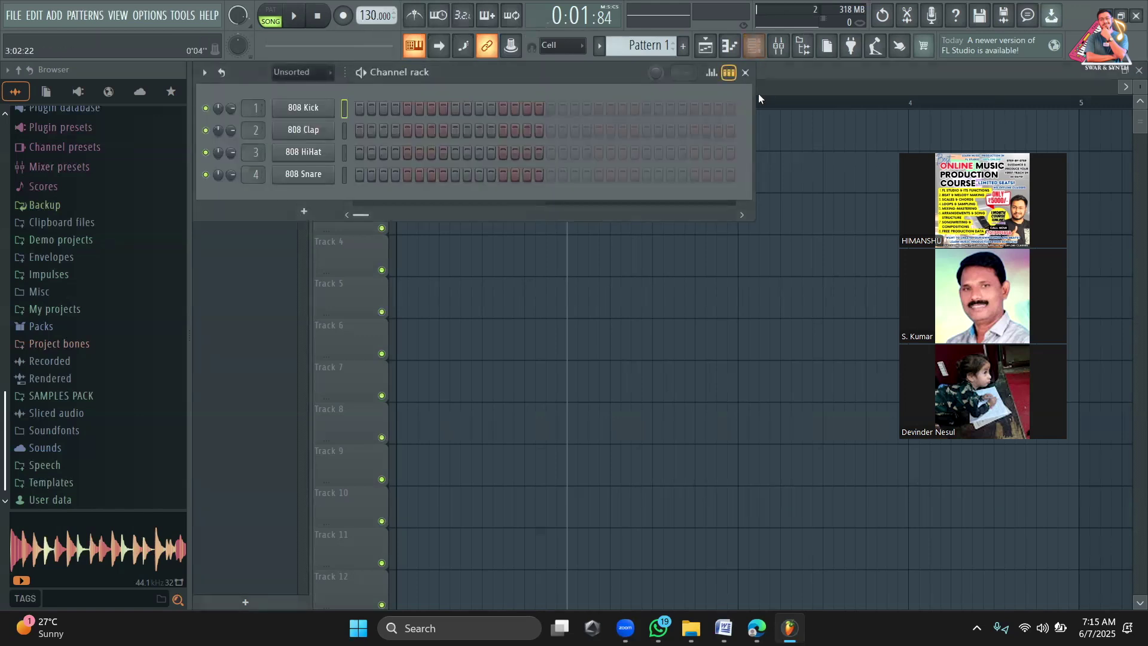
pyautogui.click(759, 98)
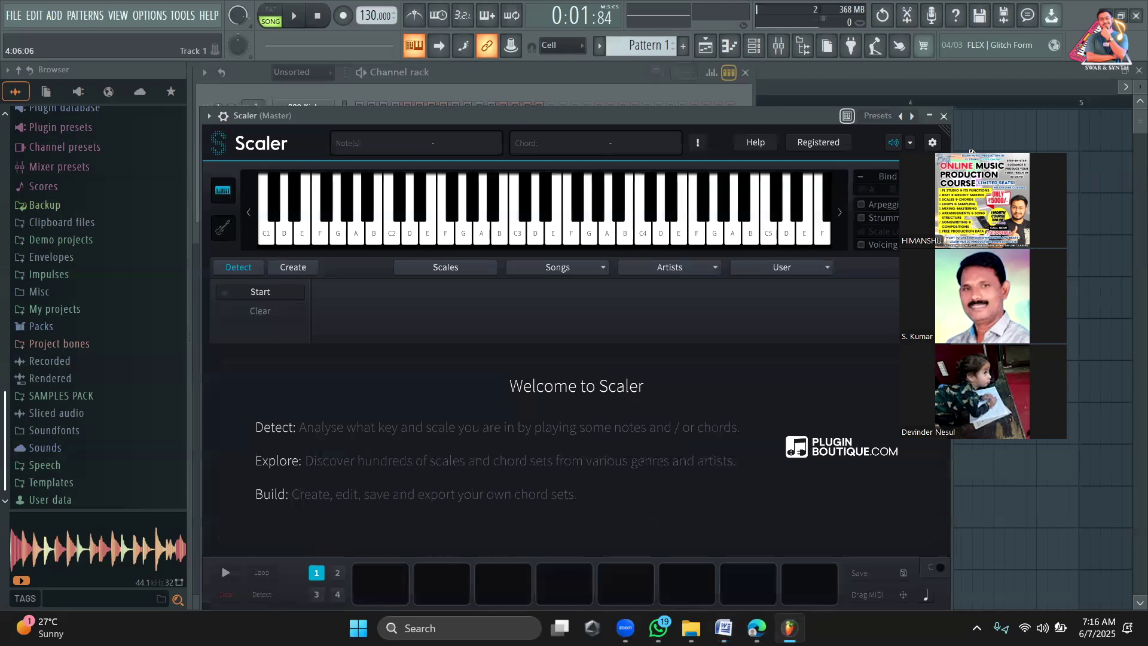
pyautogui.moveTo(766, 110); pyautogui.dragTo(806, 87)
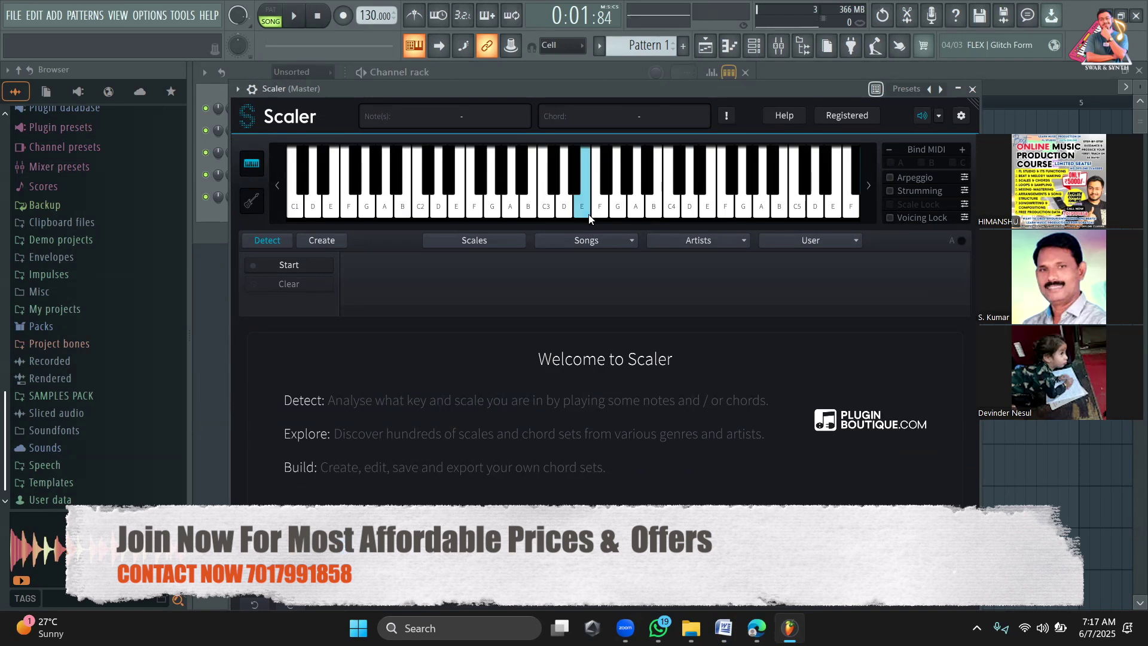
# Step: Play the C3, C4 and C2 keys on Scaler's on-screen piano to compare the same note across octaves
pyautogui.click(551, 217)
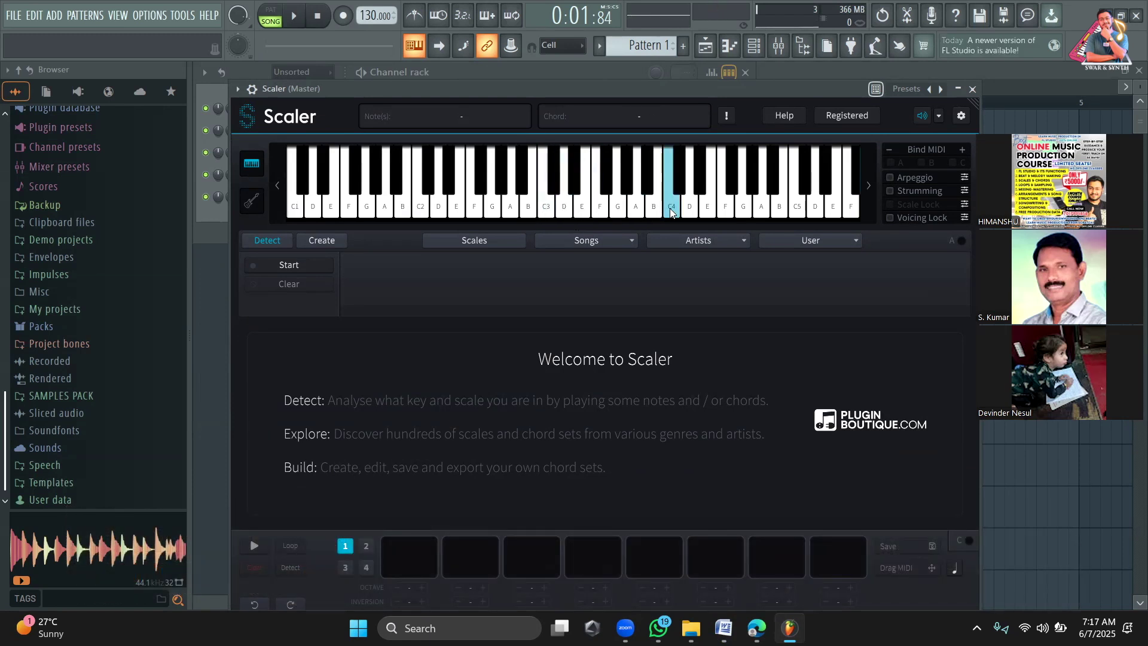
pyautogui.click(671, 209)
pyautogui.click(550, 215)
pyautogui.click(673, 214)
pyautogui.click(548, 206)
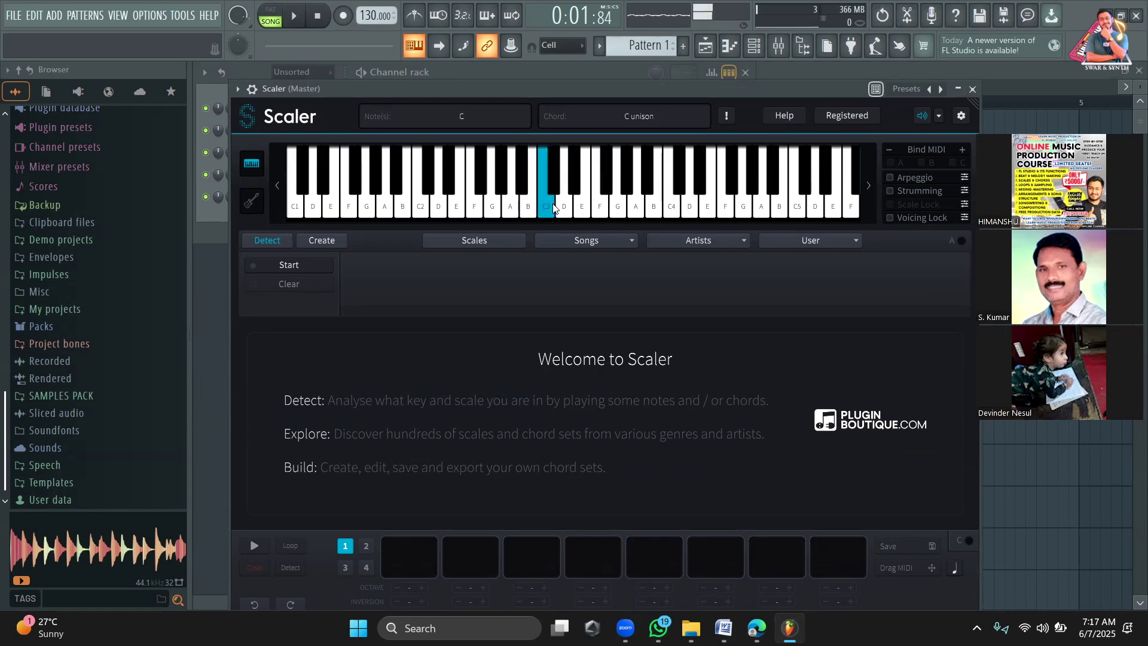
pyautogui.click(423, 209)
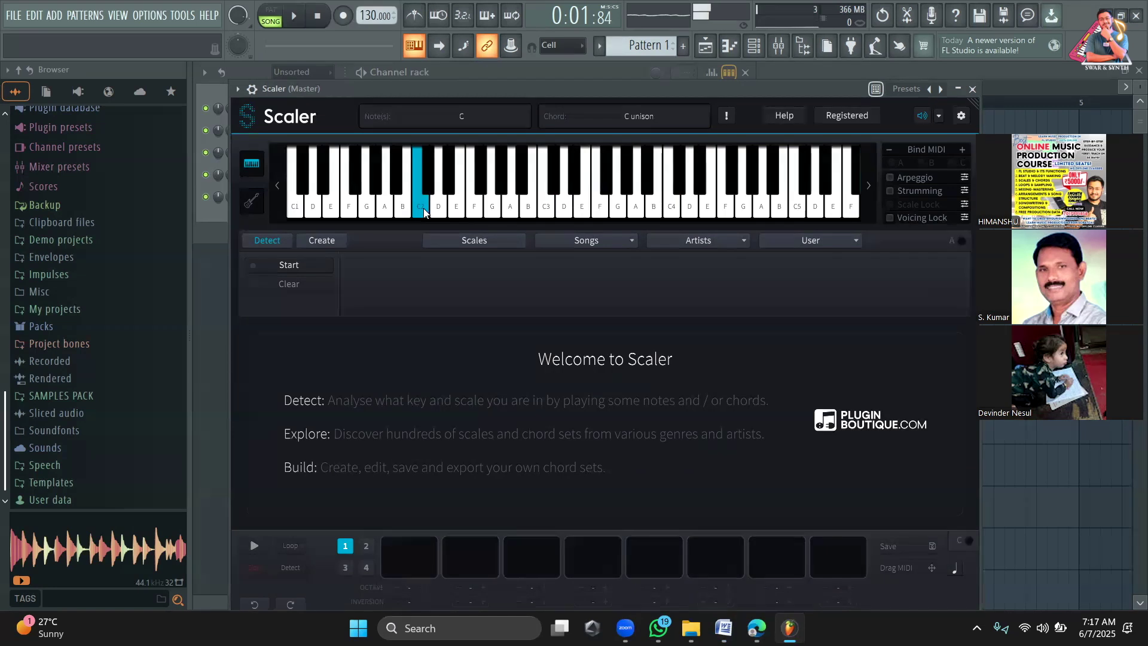
pyautogui.click(423, 208)
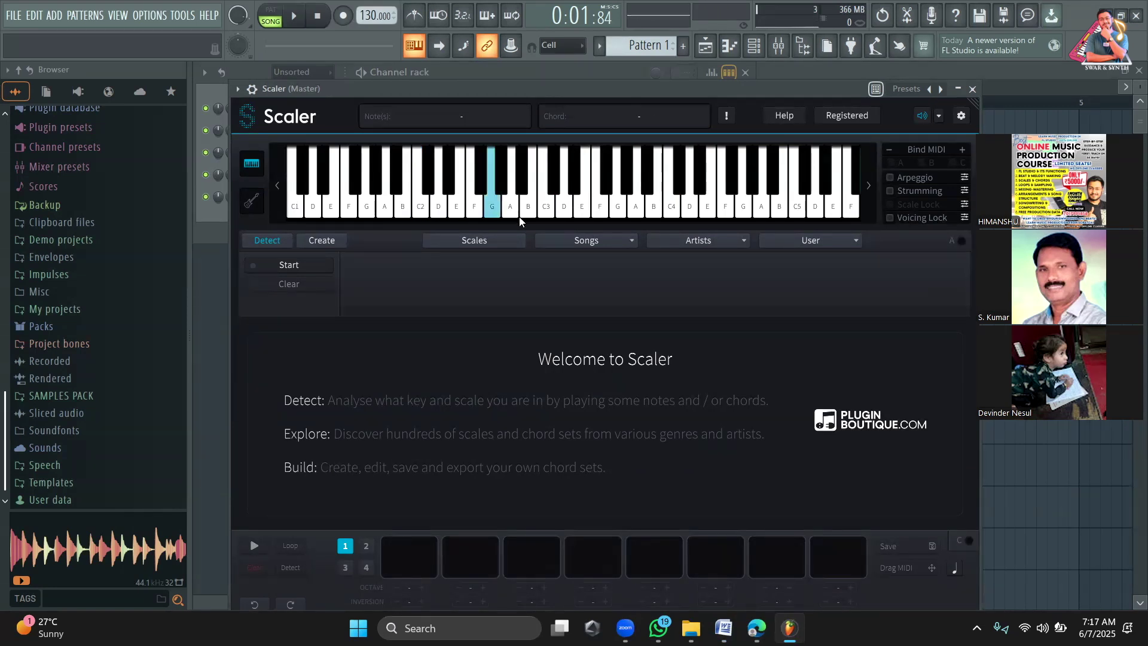
# Step: Play the C3, D3, C4 and C#3 keys on Scaler's on-screen piano to compare white and black keys
pyautogui.click(544, 202)
pyautogui.click(562, 210)
pyautogui.click(563, 210)
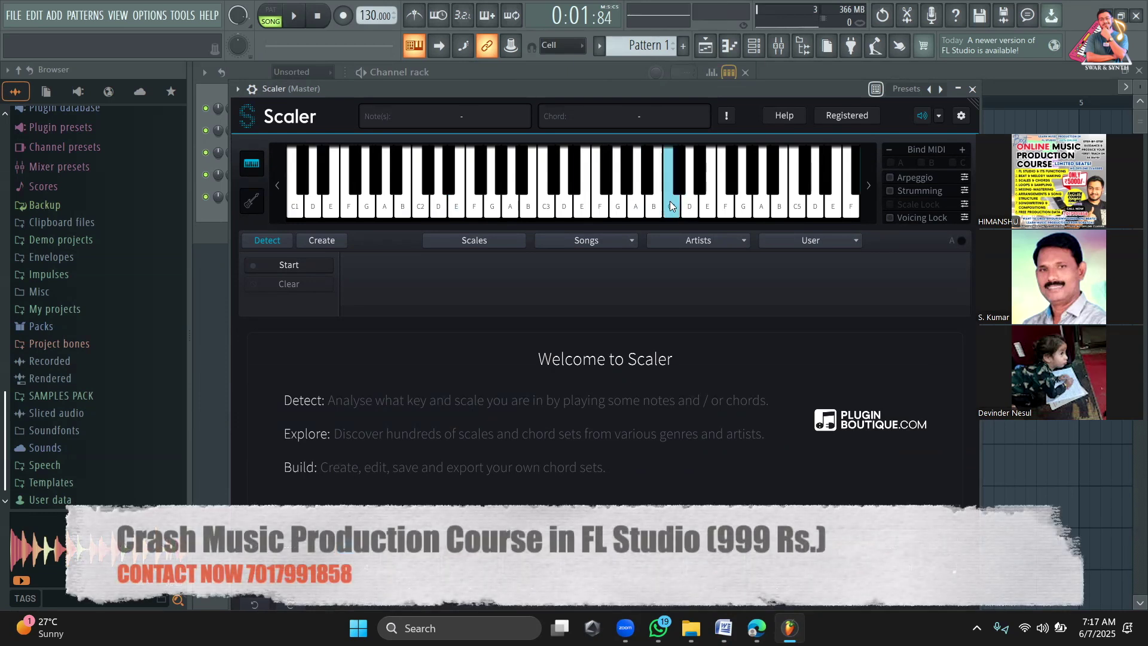
pyautogui.click(671, 208)
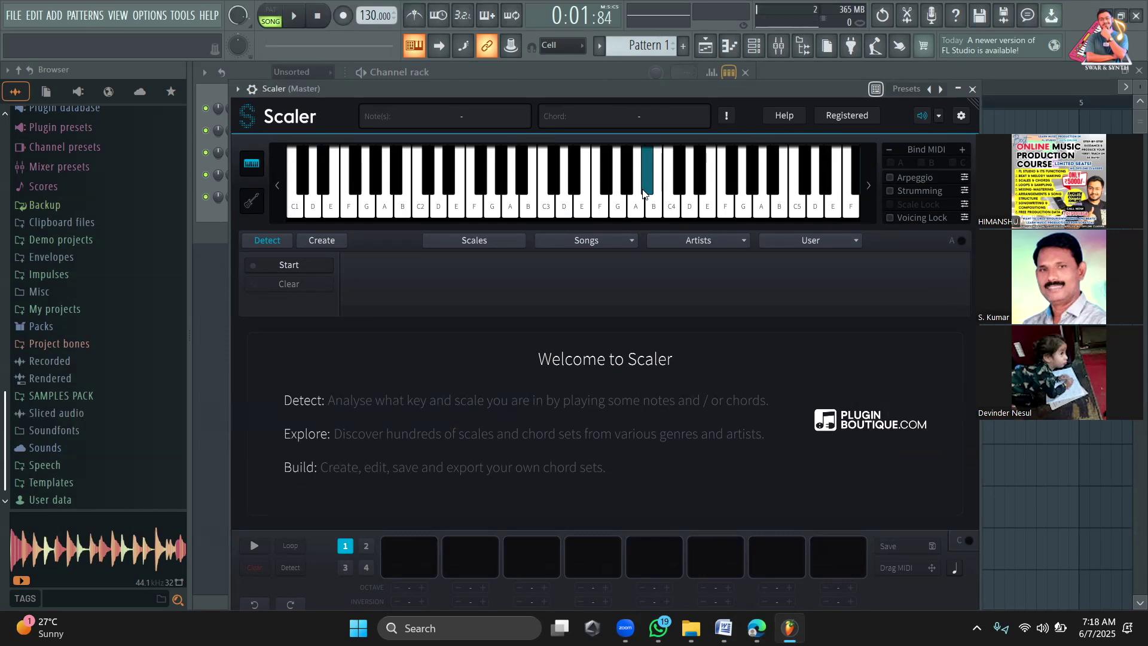
pyautogui.click(556, 190)
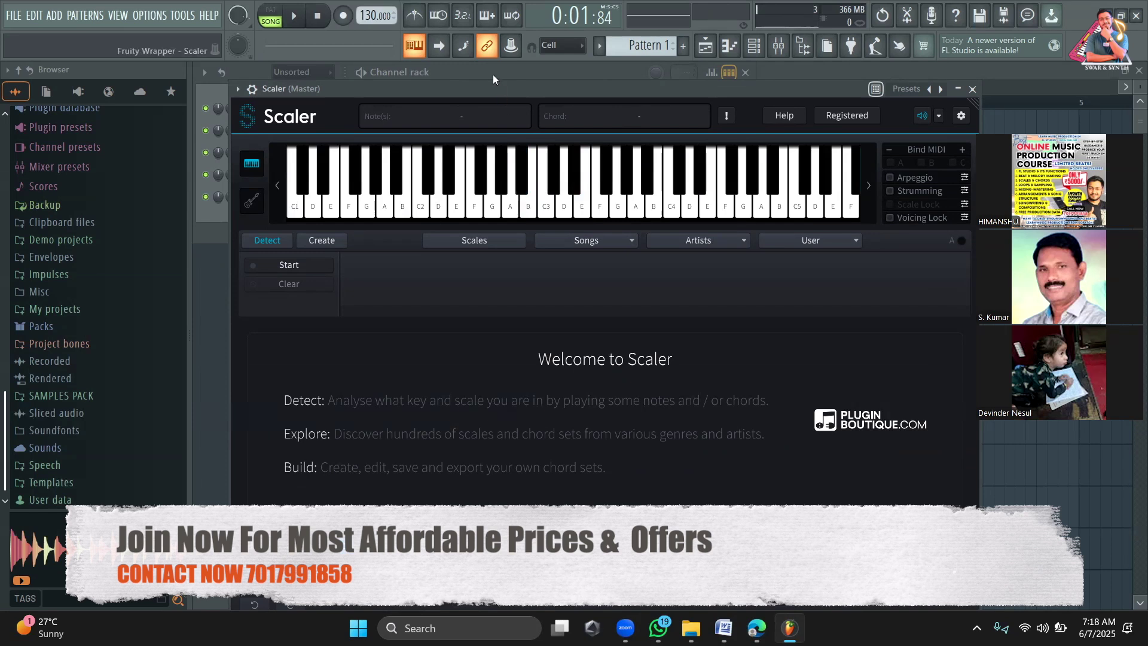
# Step: Reposition the Scaler window and play the single notes C5, E5, G5, A5 and D5 through it
pyautogui.moveTo(491, 91); pyautogui.dragTo(463, 96)
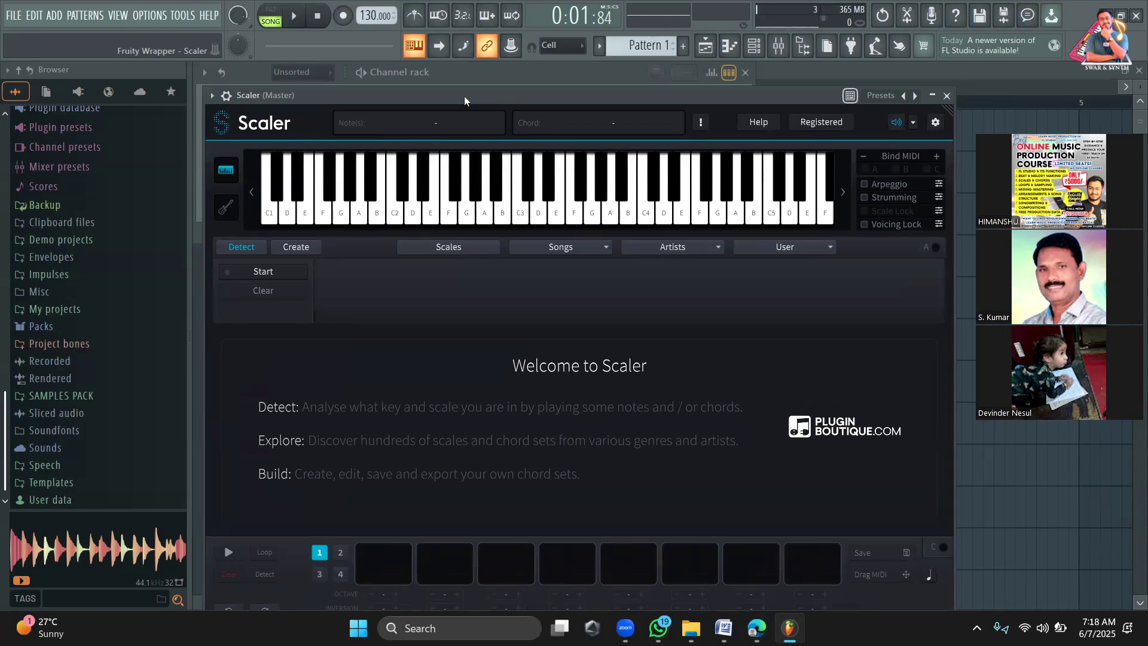
pyautogui.press('q')
pyautogui.press('e')
pyautogui.press('t')
pyautogui.press('y')
pyautogui.press('w')
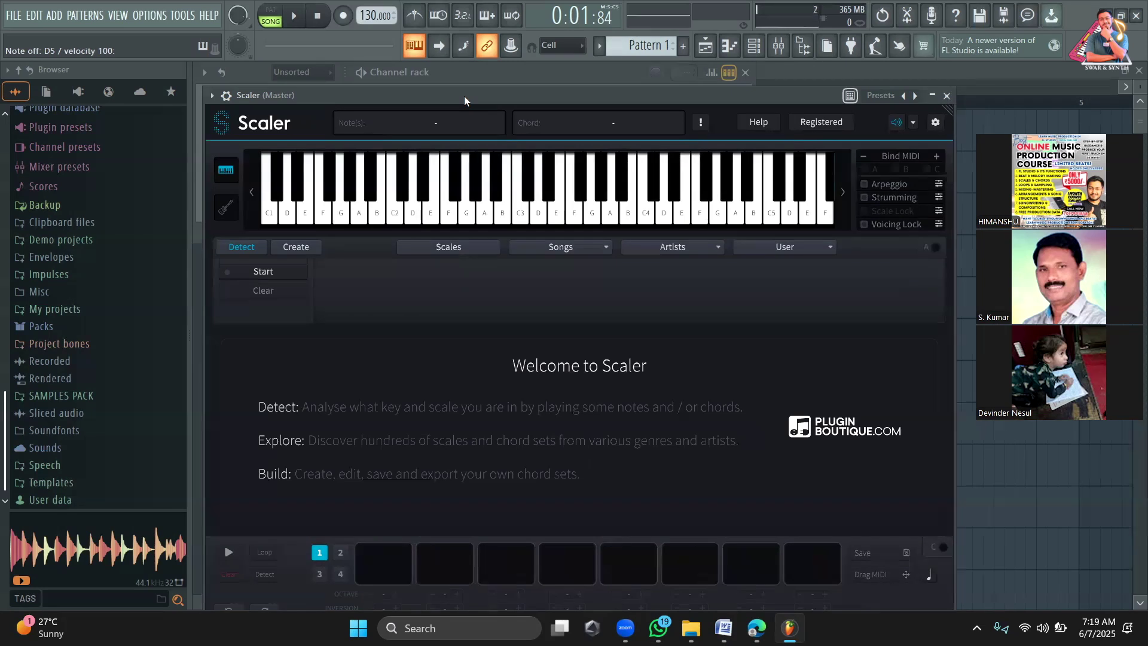
# Step: Move the Scaler window clear of the channel names and play the C major chord (C, E, G) repeatedly
pyautogui.moveTo(464, 95); pyautogui.dragTo(565, 82)
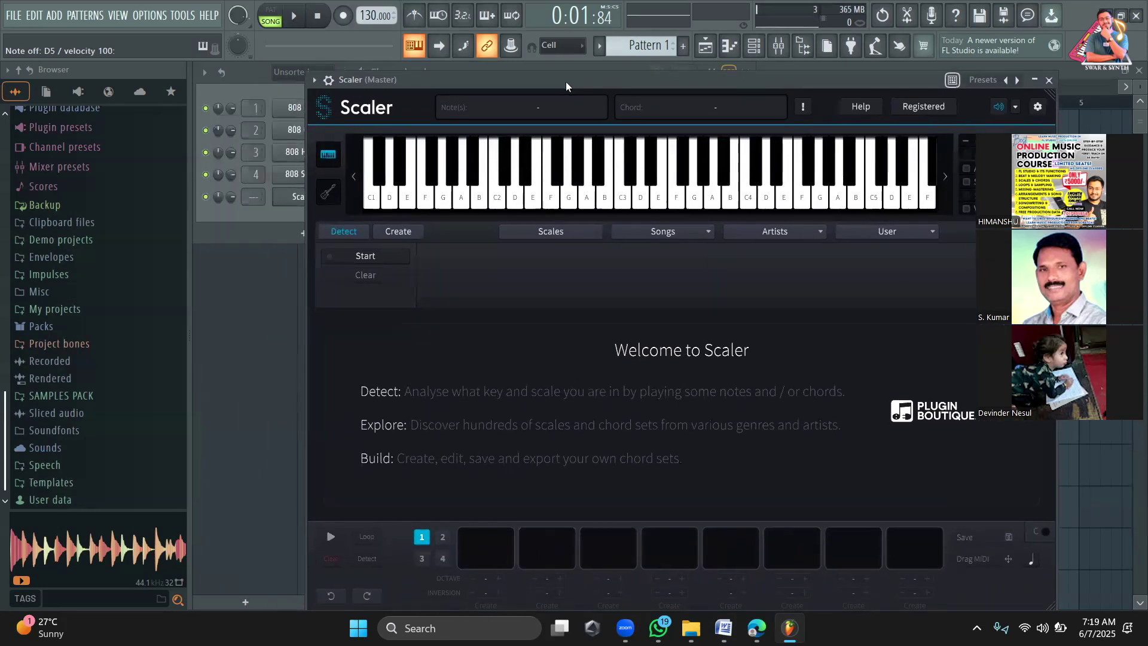
pyautogui.press('q')
pyautogui.press('e')
pyautogui.press('t')
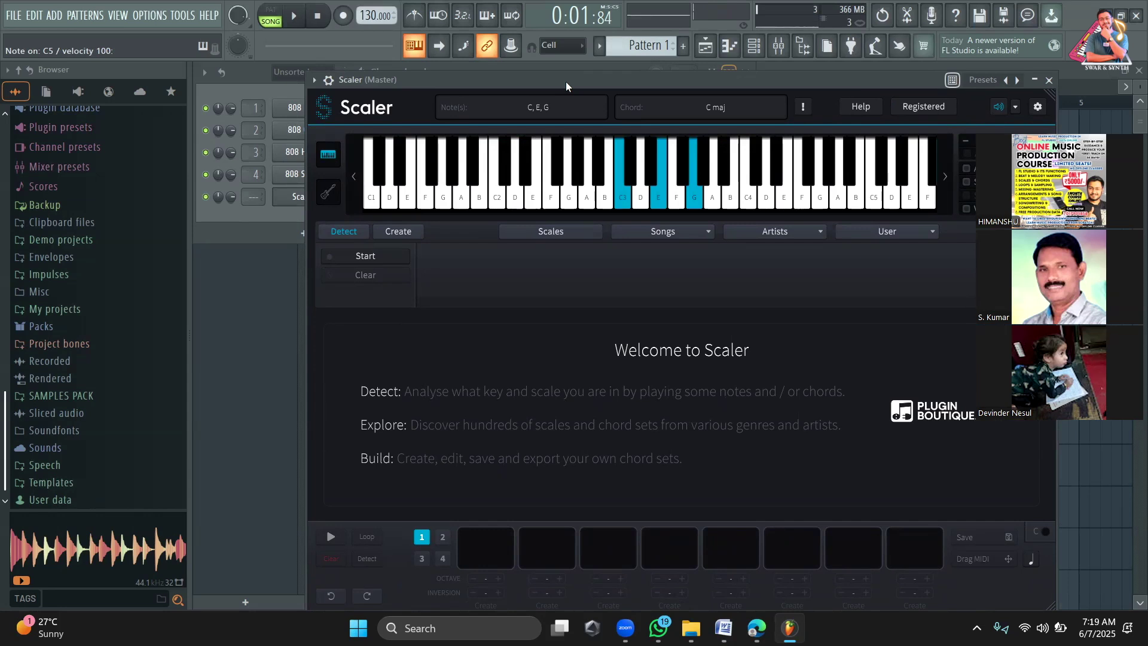
pyautogui.press('q')
pyautogui.press('e')
pyautogui.press('t')
pyautogui.press('q')
pyautogui.press('e')
pyautogui.press('t')
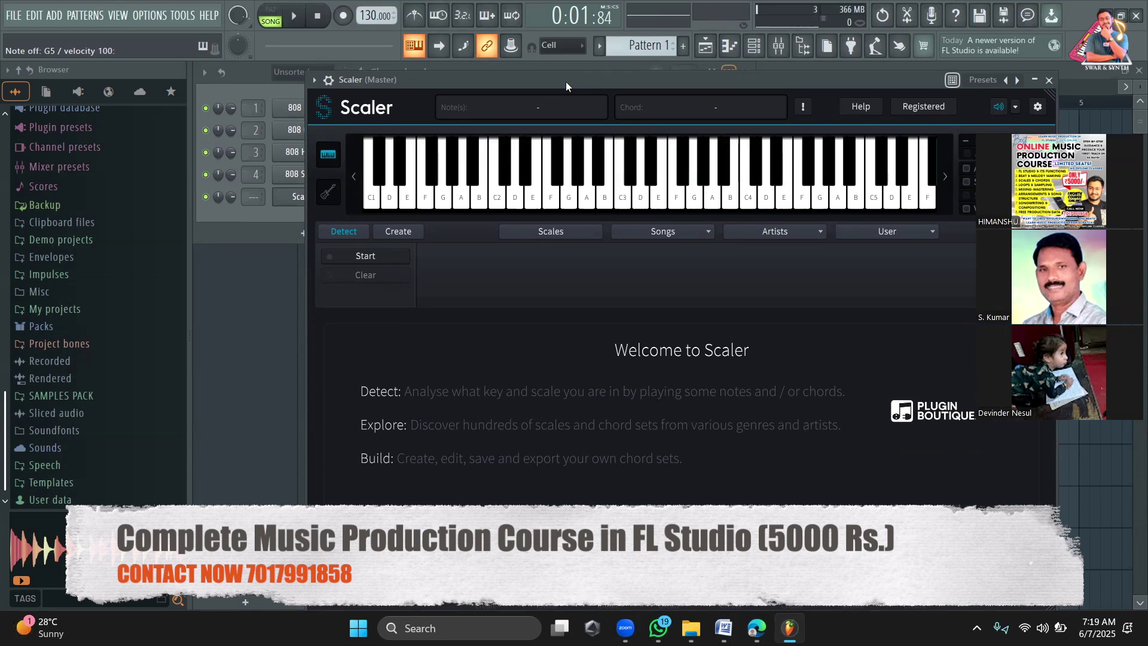
# Step: Play the D minor chord (D, F, A) twice through Scaler
pyautogui.press('w')
pyautogui.press('r')
pyautogui.press('y')
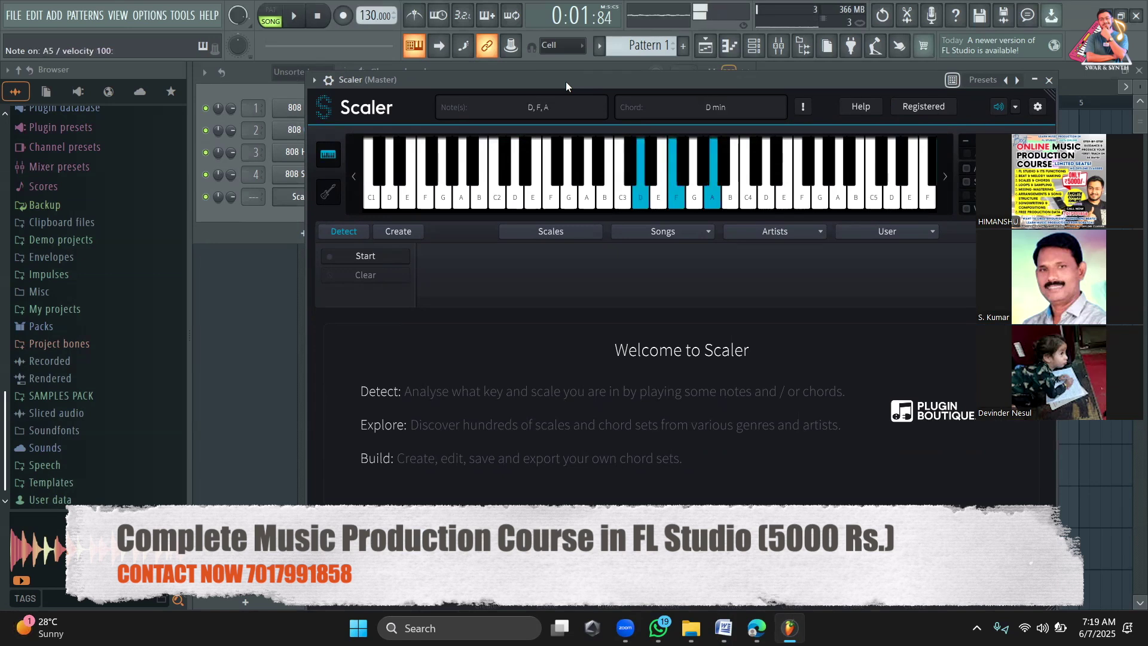
pyautogui.press('r')
pyautogui.press('y')
pyautogui.press('w')
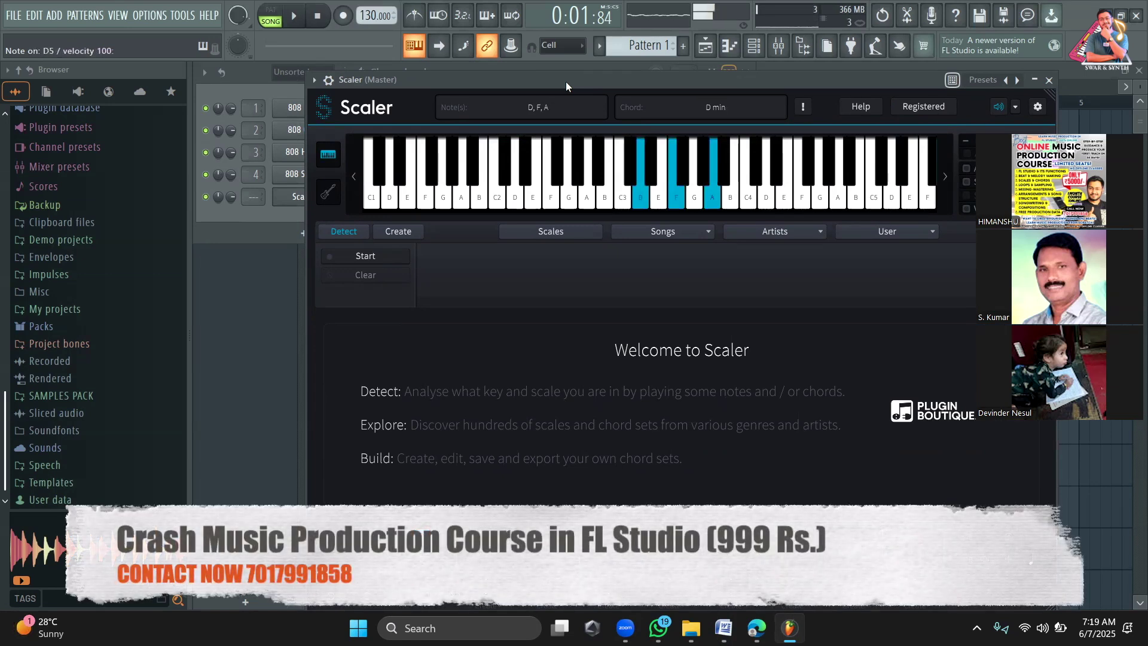
# Step: Alternate between the C major and D minor chords in Scaler to compare how they sound
pyautogui.press('t')
pyautogui.press('e')
pyautogui.press('q')
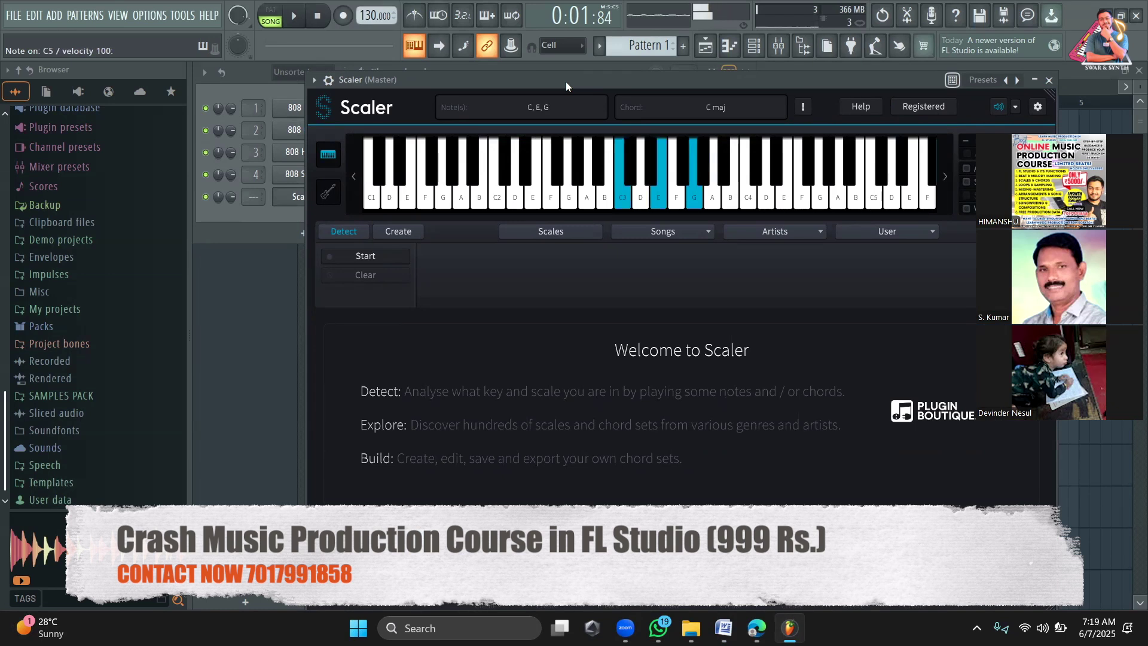
pyautogui.press('w')
pyautogui.press('r')
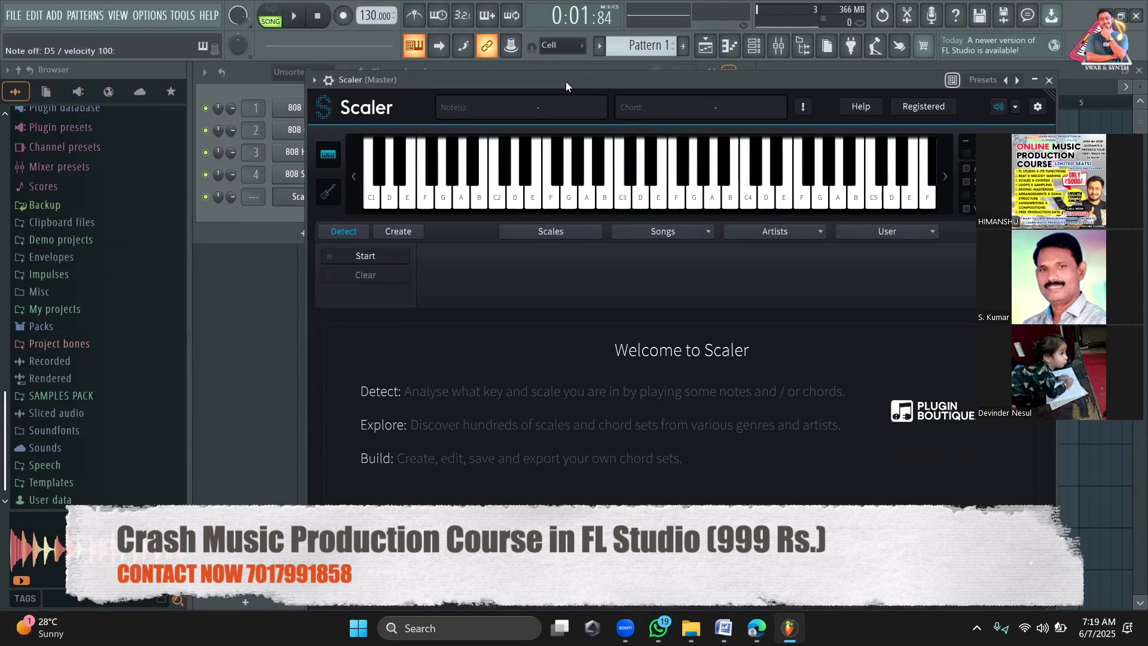
pyautogui.press('w')
pyautogui.press('r')
pyautogui.press('w')
pyautogui.press('r')
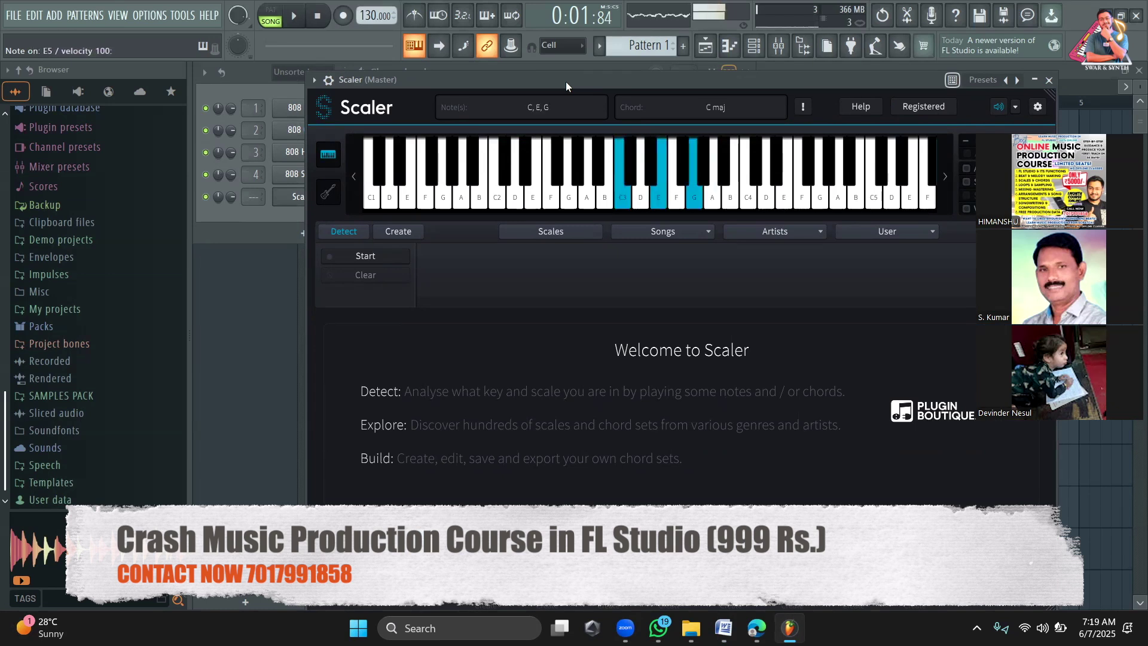
pyautogui.press('w')
pyautogui.press('y')
pyautogui.press('r')
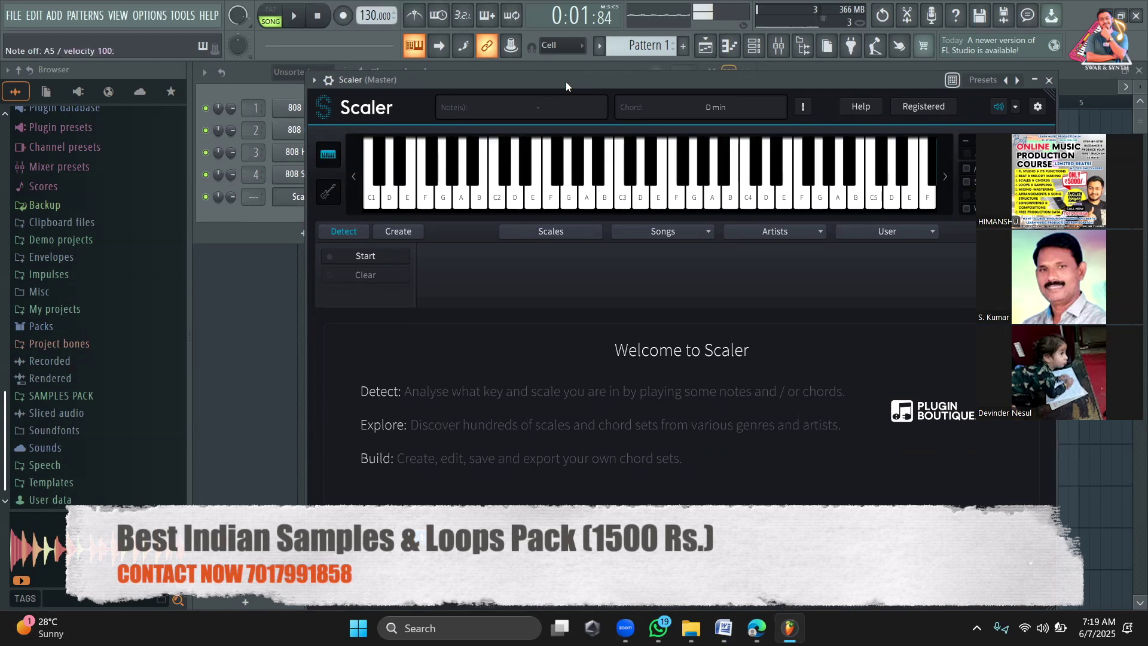
pyautogui.press('w')
pyautogui.press('r')
# Step: Add the Rhodes preset from Packs > Instruments > Keyboard to the channel rack as a new channel
pyautogui.press('F6')
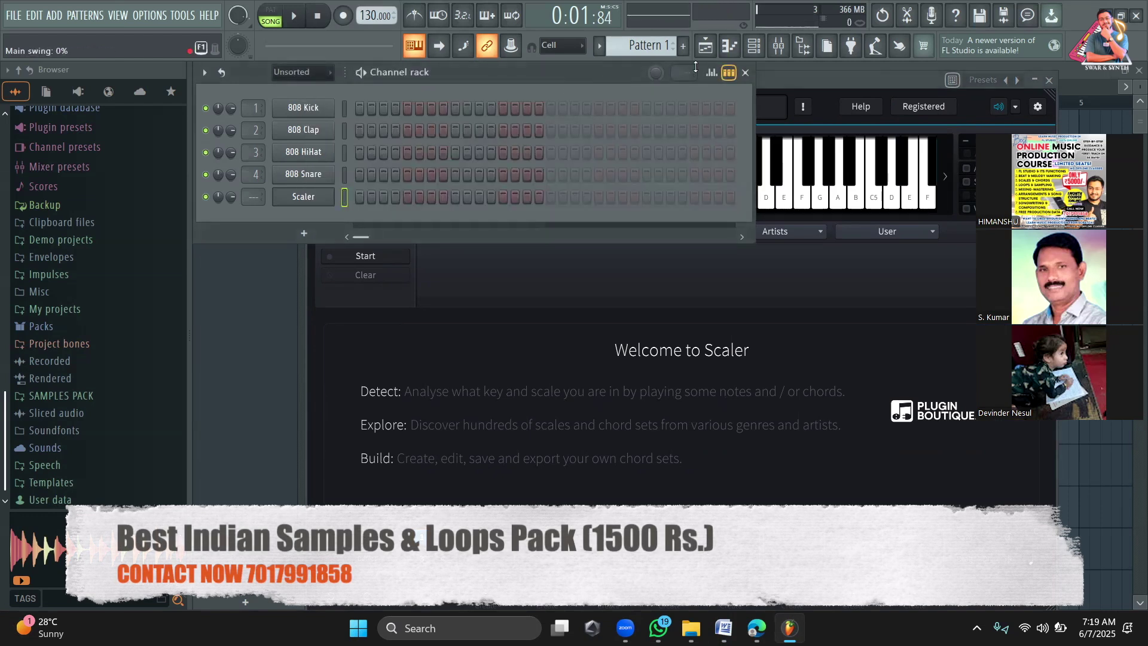
pyautogui.click(745, 72)
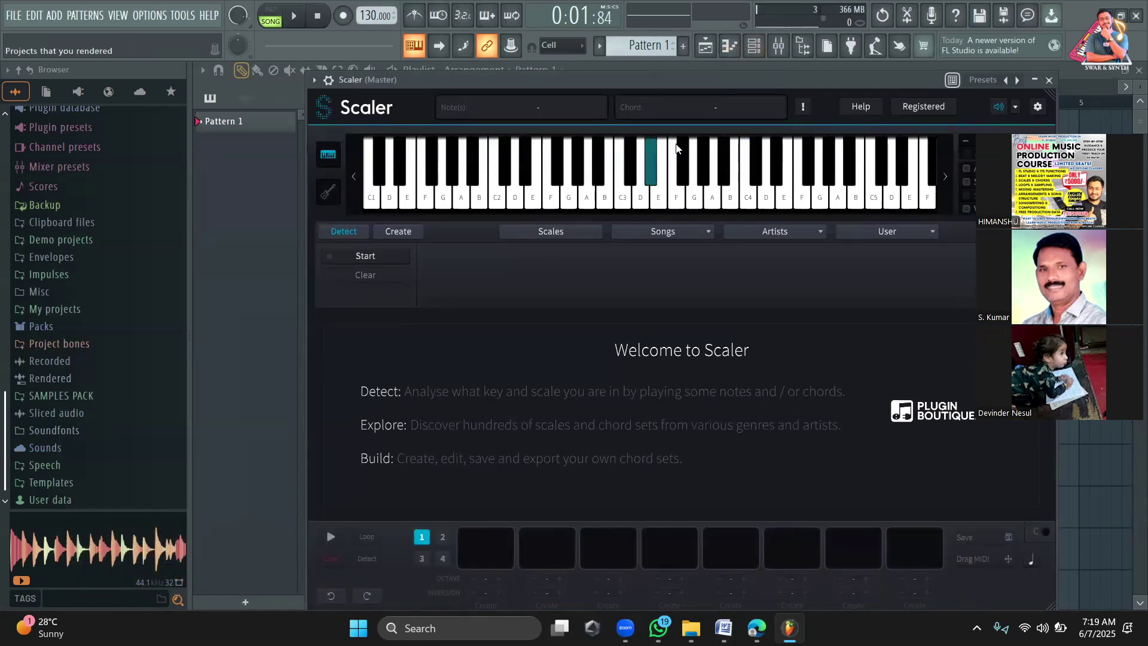
pyautogui.click(755, 46)
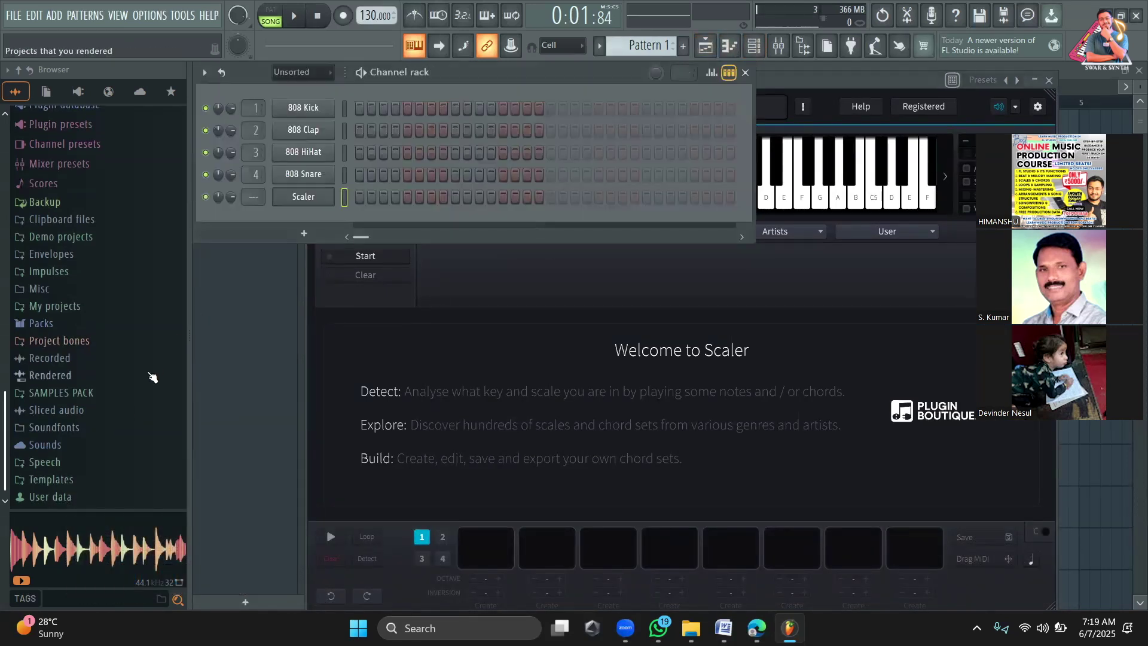
pyautogui.click(68, 326)
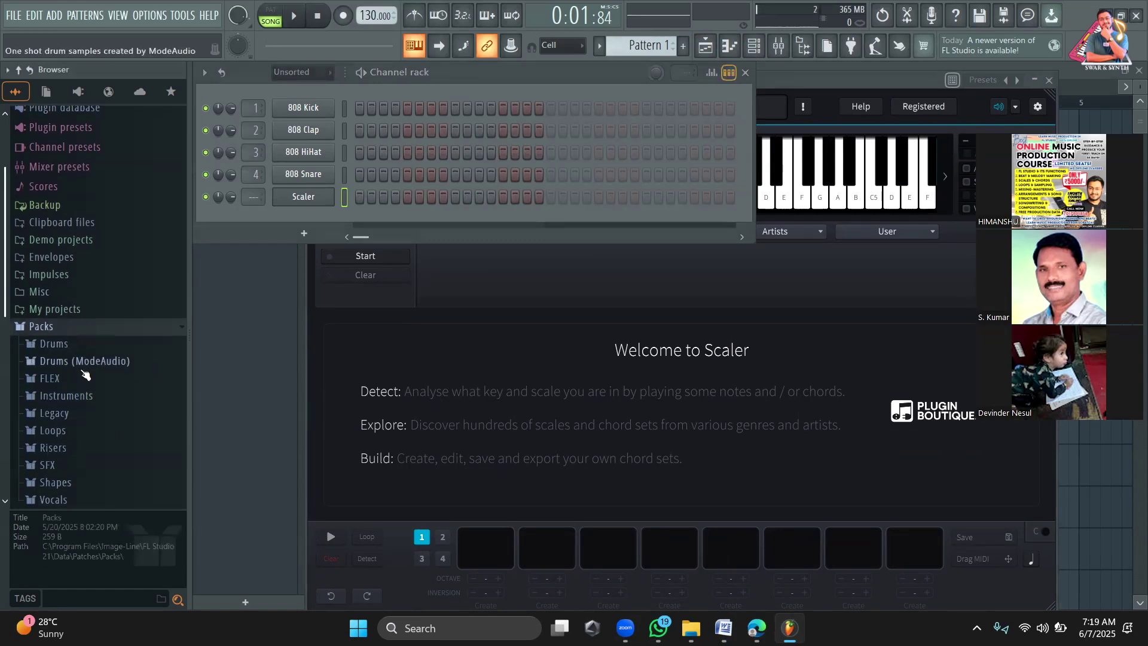
pyautogui.click(90, 398)
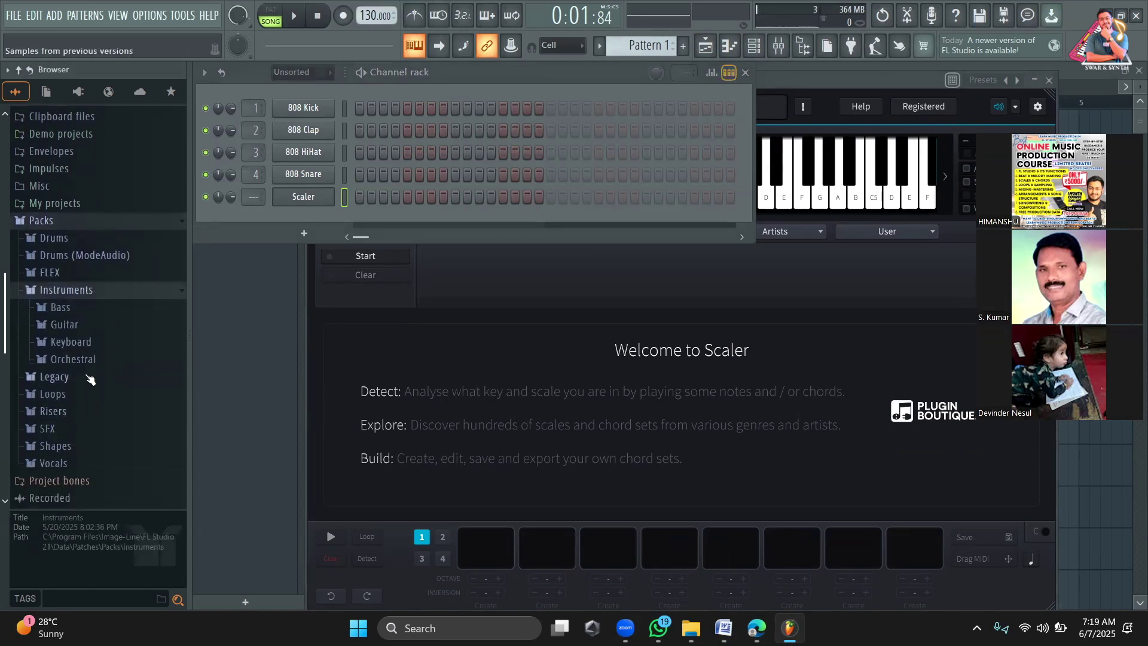
pyautogui.click(81, 341)
pyautogui.moveTo(89, 353); pyautogui.dragTo(316, 223)
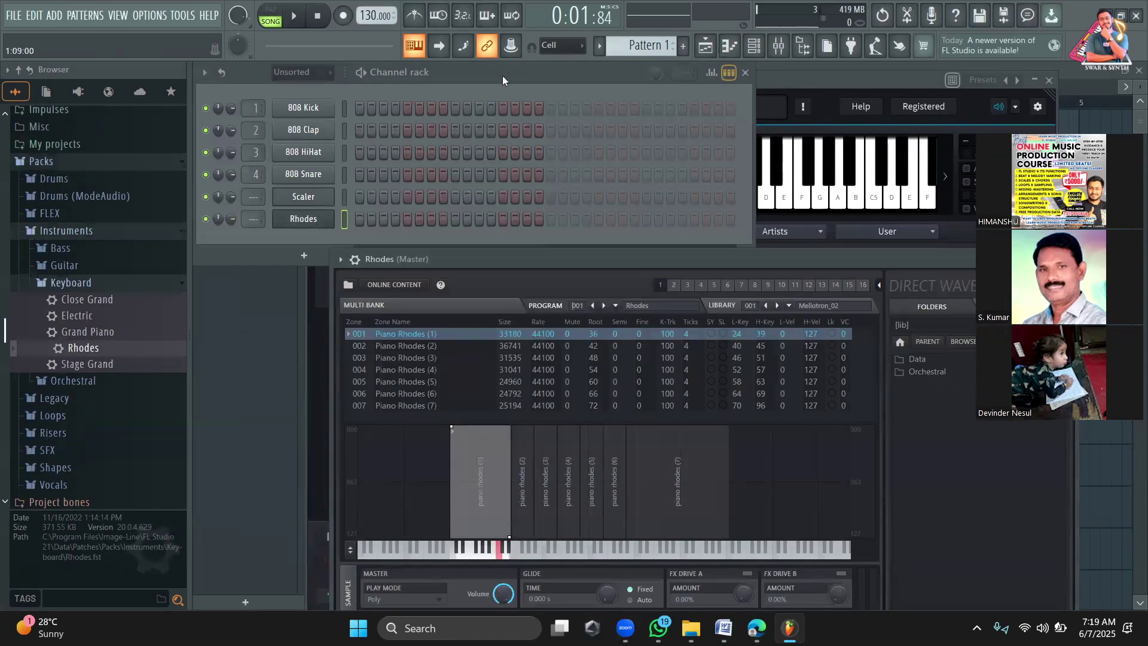
# Step: Open the Rhodes channel's piano roll and choose the Minor chord stamp
pyautogui.click(728, 72)
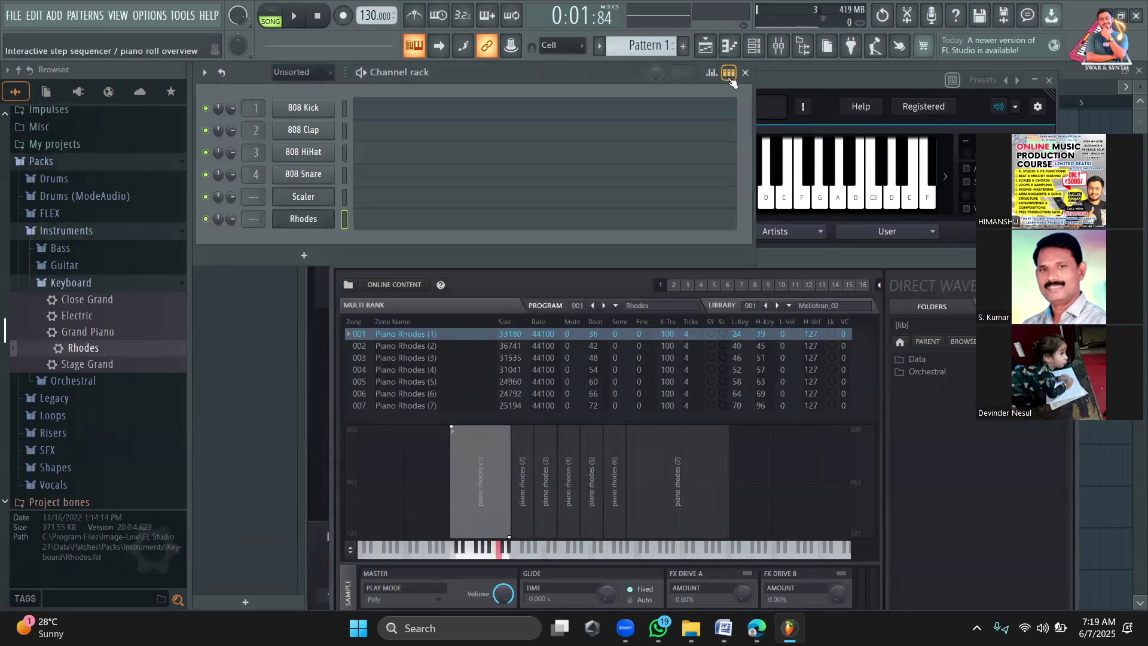
pyautogui.click(397, 223)
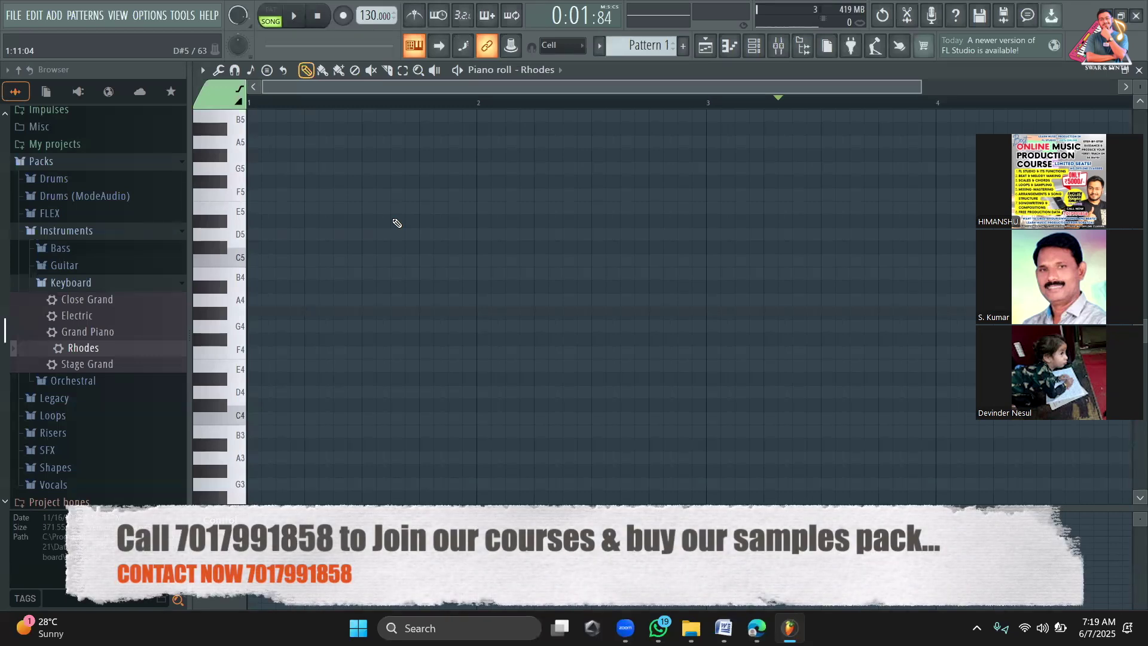
pyautogui.click(267, 71)
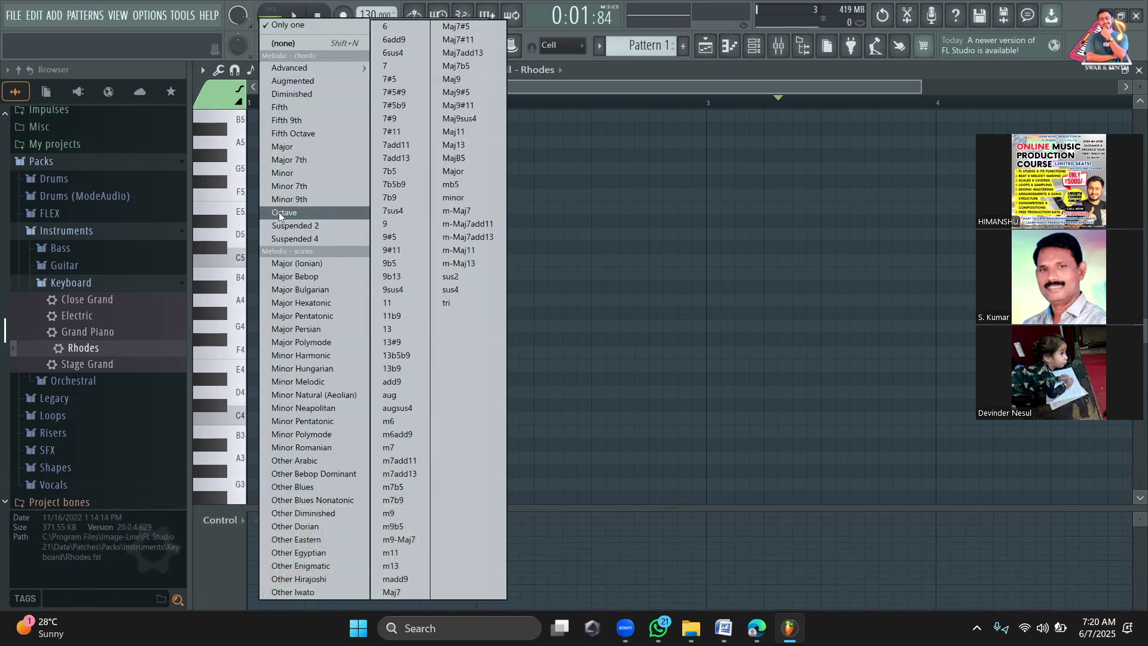
pyautogui.click(281, 172)
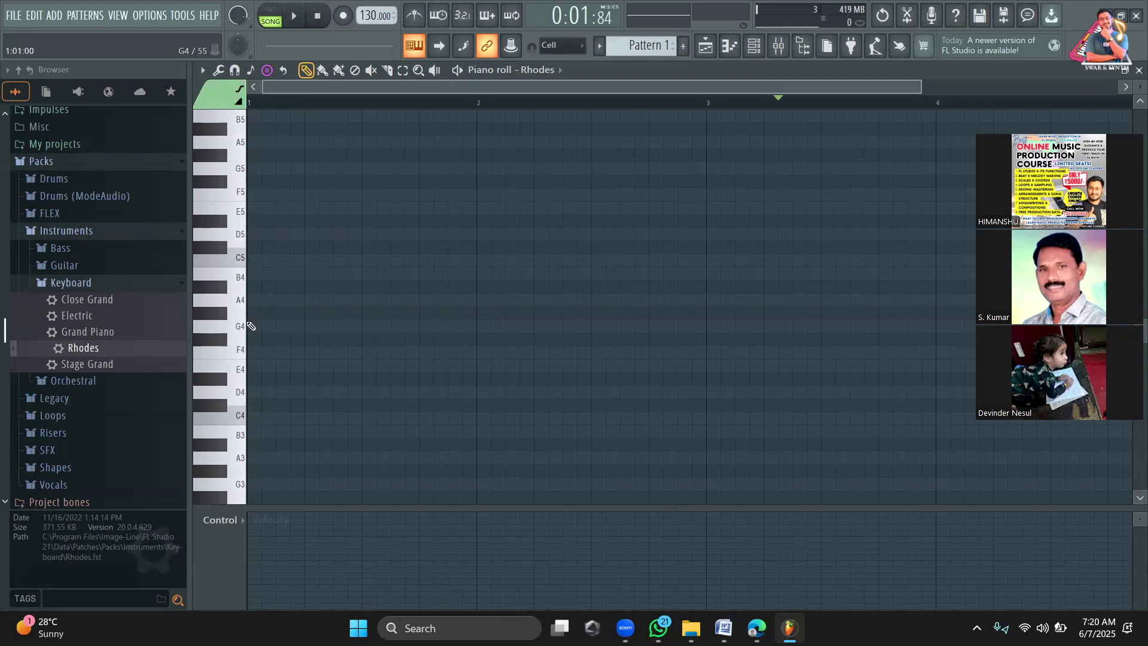
# Step: Stamp a G minor chord (G4, A#4, D5) at bar 1 and an F major chord (F4, A4, C5) at bar 2
pyautogui.click(254, 324)
pyautogui.moveTo(275, 326); pyautogui.dragTo(487, 418)
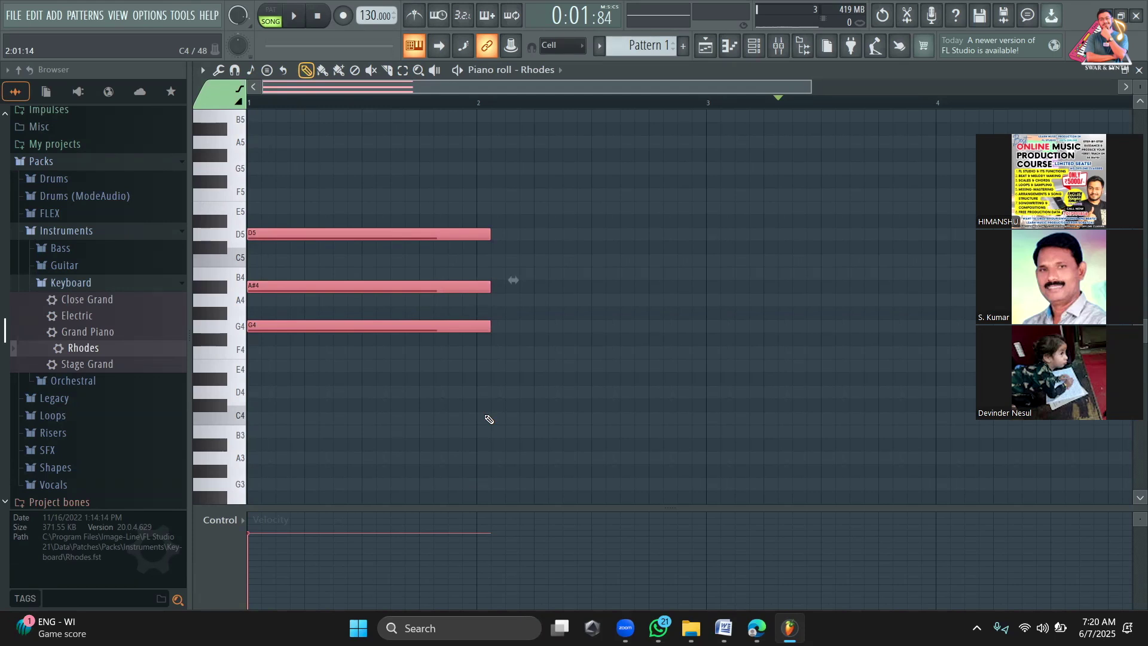
pyautogui.click(263, 71)
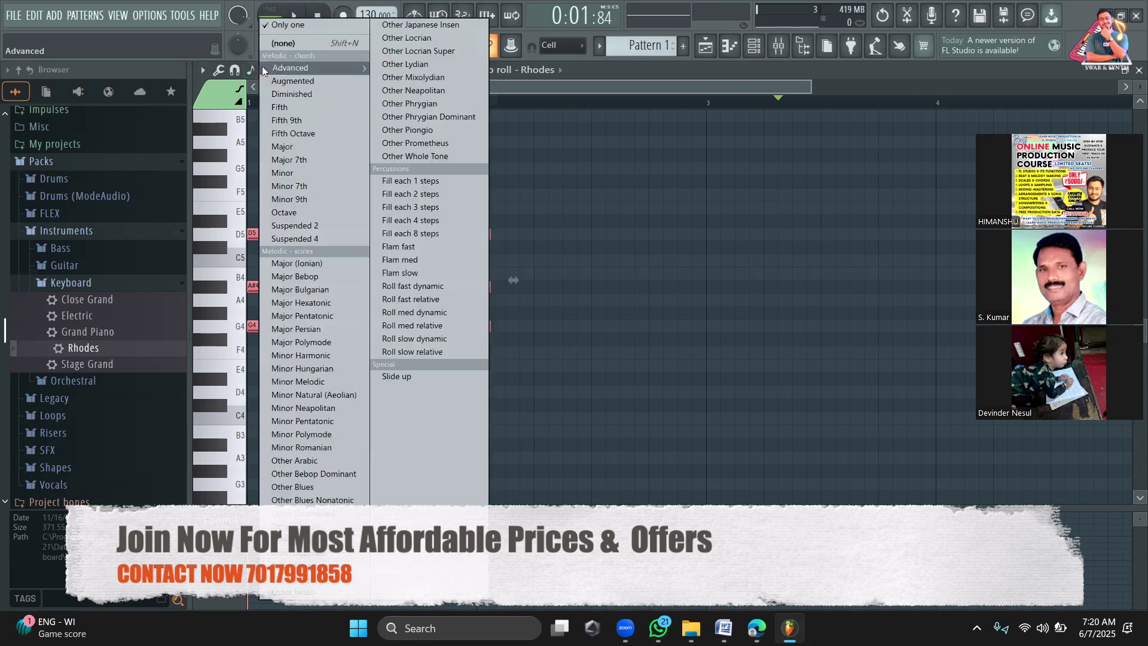
pyautogui.click(281, 149)
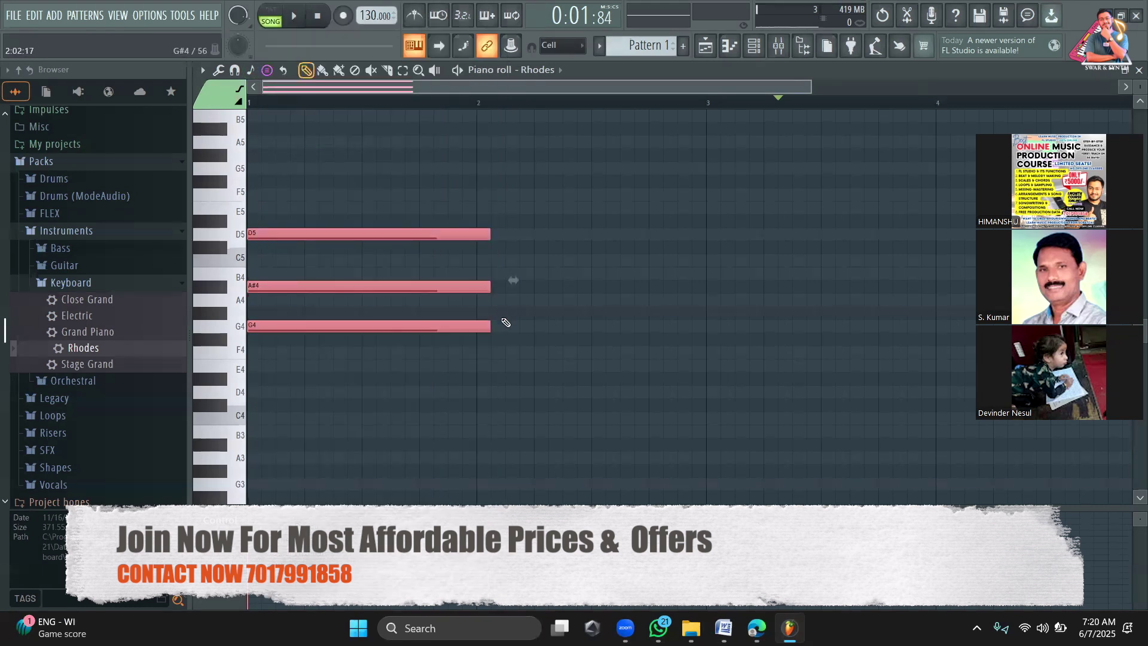
pyautogui.click(481, 353)
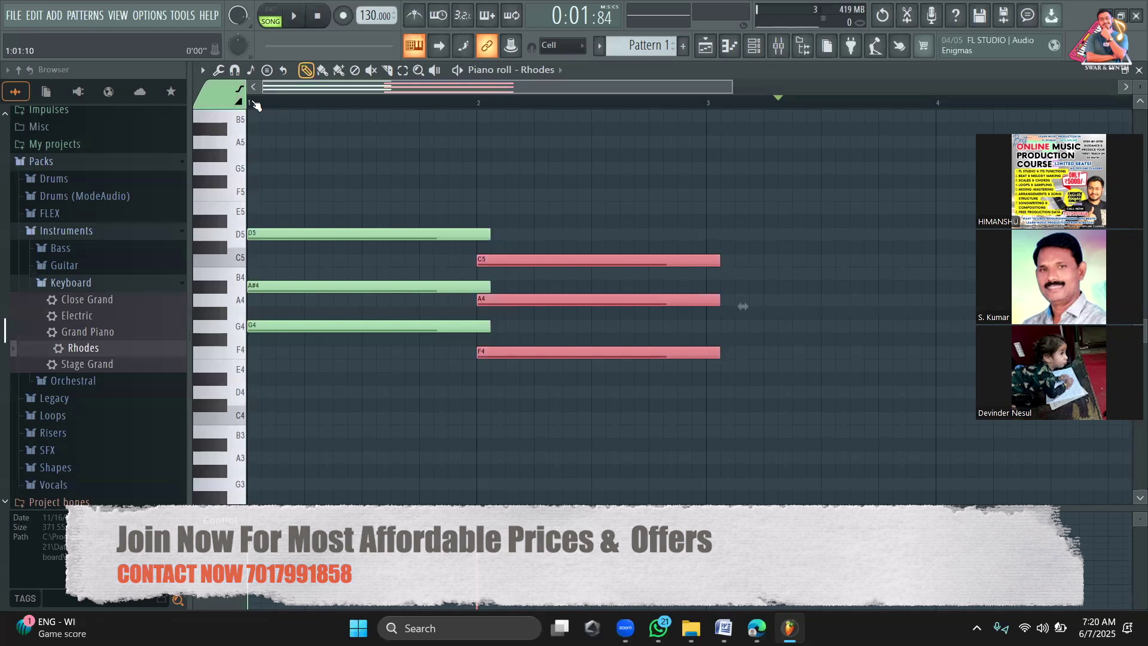
# Step: Switch playback to pattern mode, play the stamped G minor and F major chords from bar 1, and stop
pyautogui.click(254, 102)
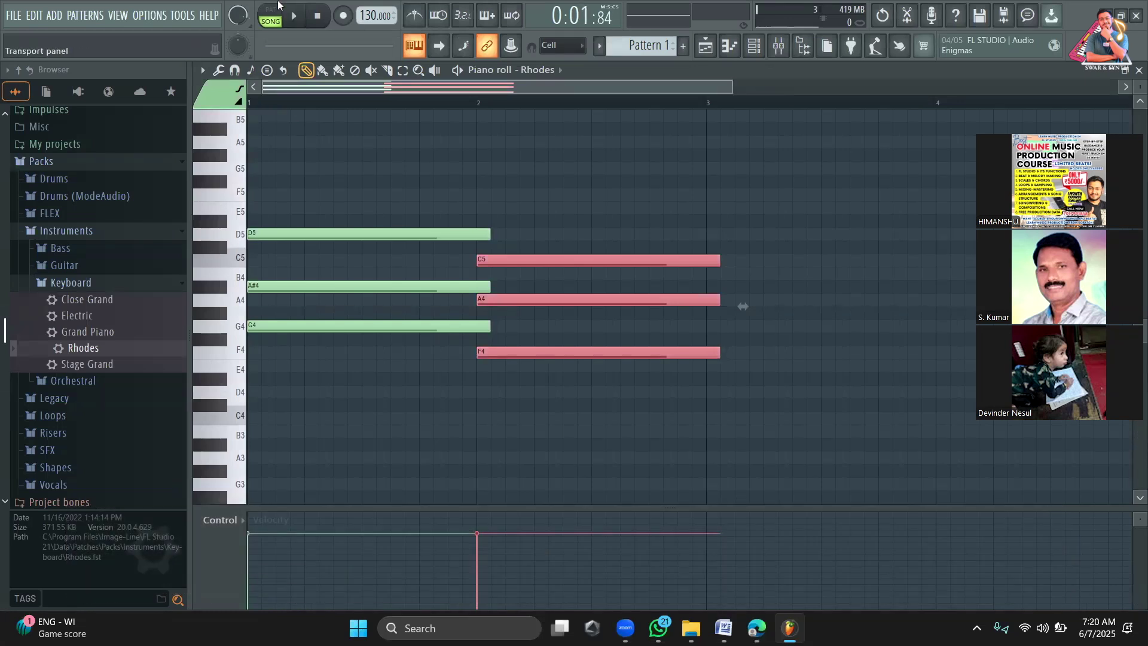
pyautogui.click(272, 16)
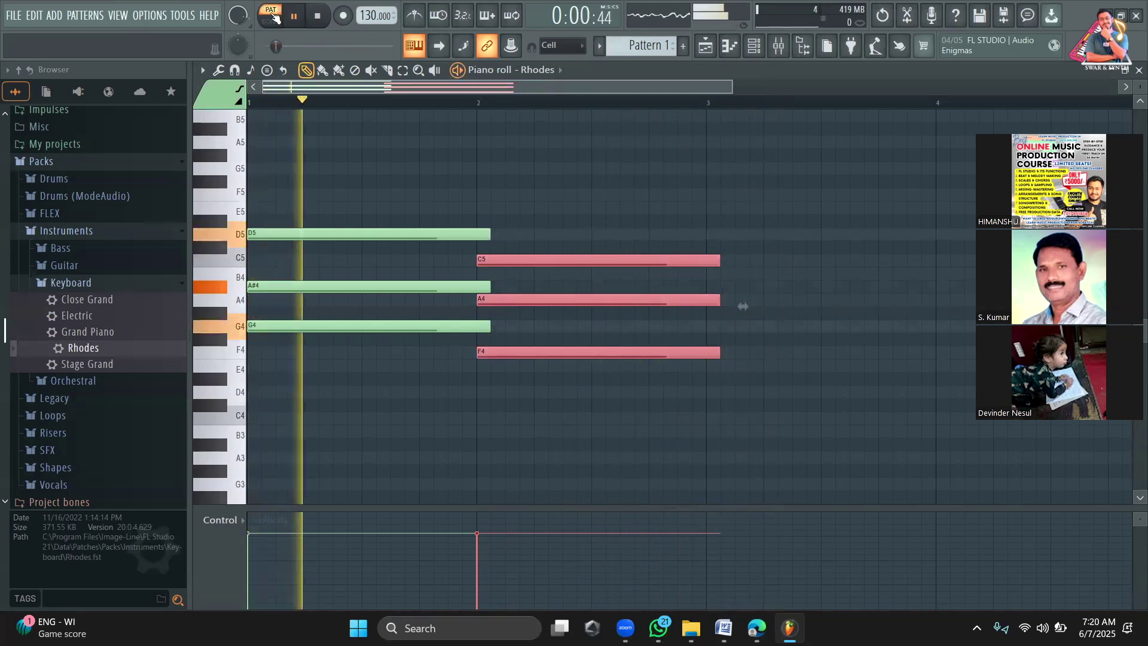
pyautogui.press('space')
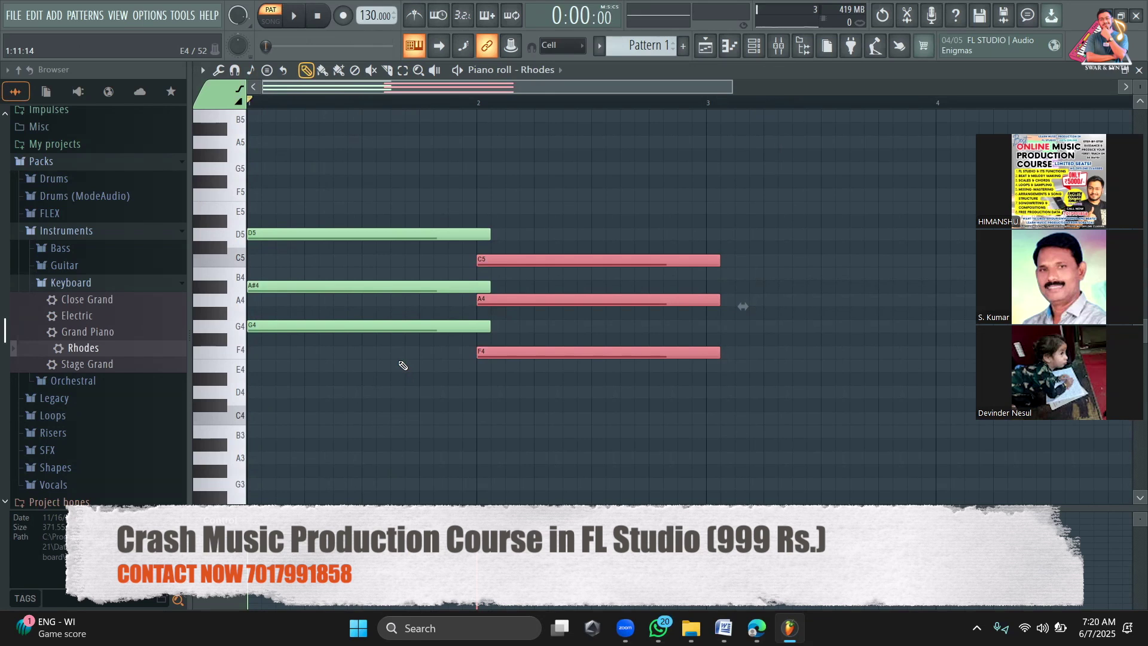
# Step: Delete all six notes of the G minor and F major chords from the Rhodes piano roll
pyautogui.rightClick(406, 326)
pyautogui.rightClick(419, 286)
pyautogui.rightClick(433, 234)
pyautogui.rightClick(496, 260)
pyautogui.rightClick(515, 300)
pyautogui.rightClick(533, 352)
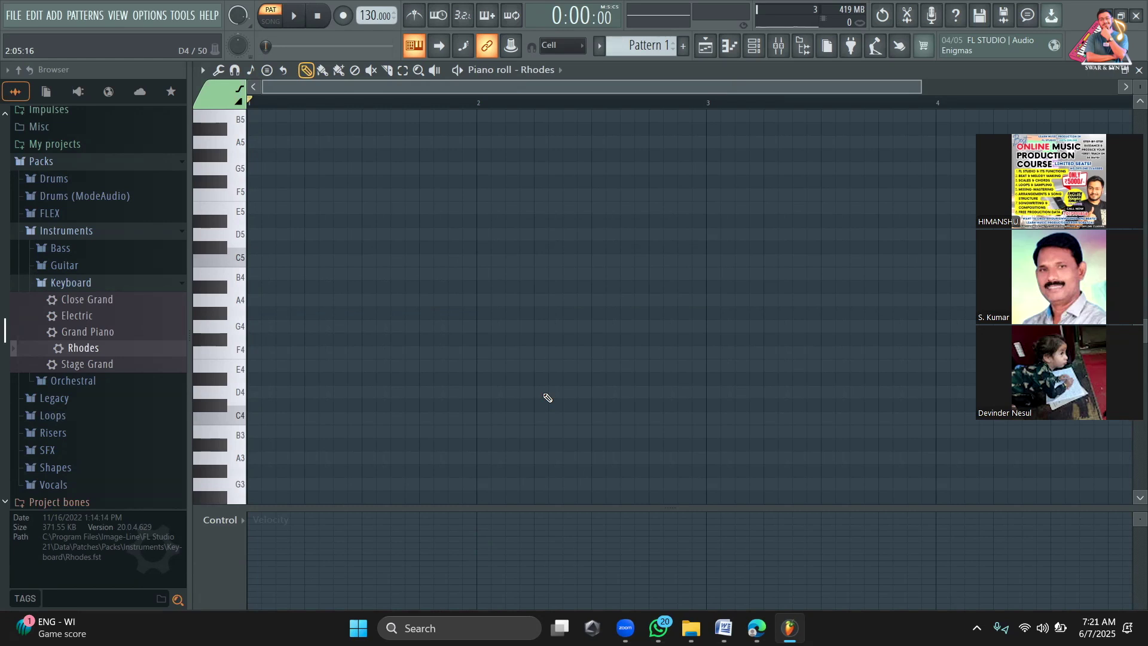
# Step: View the Rhodes channel's instrument window from the channel rack and return to the playlist
pyautogui.click(755, 45)
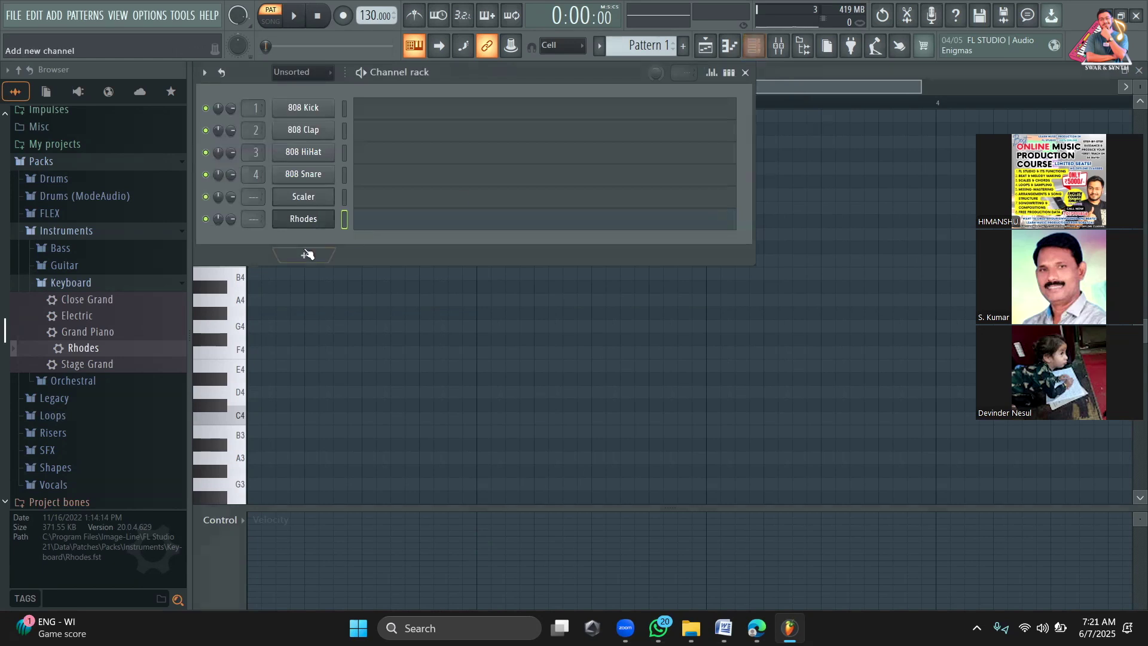
pyautogui.click(315, 221)
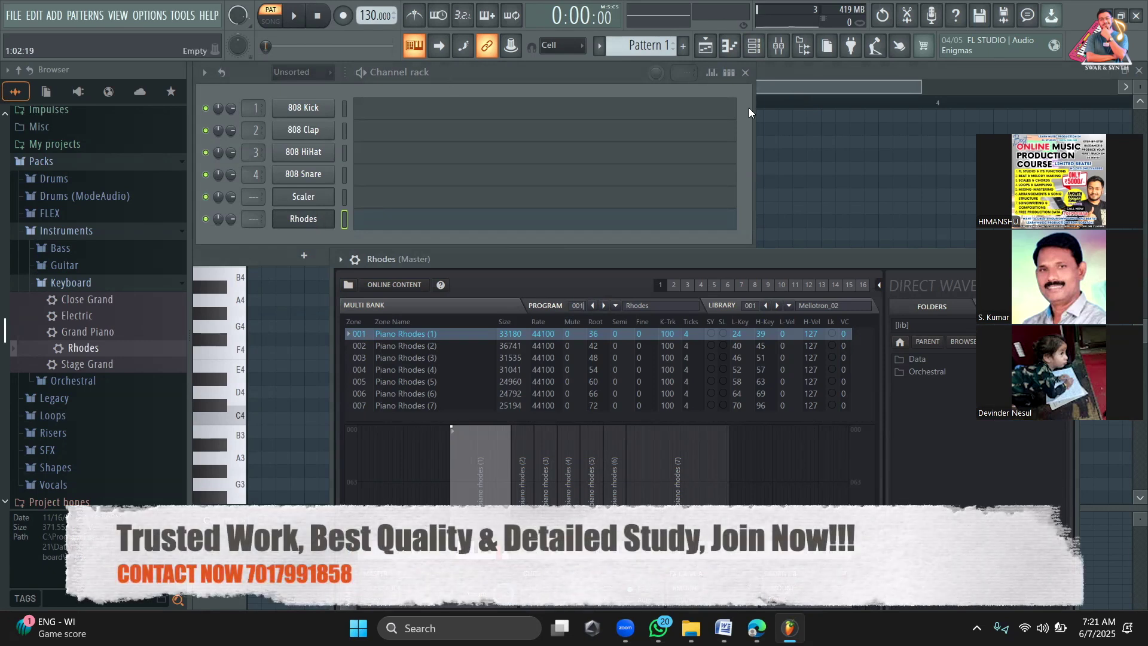
pyautogui.click(748, 108)
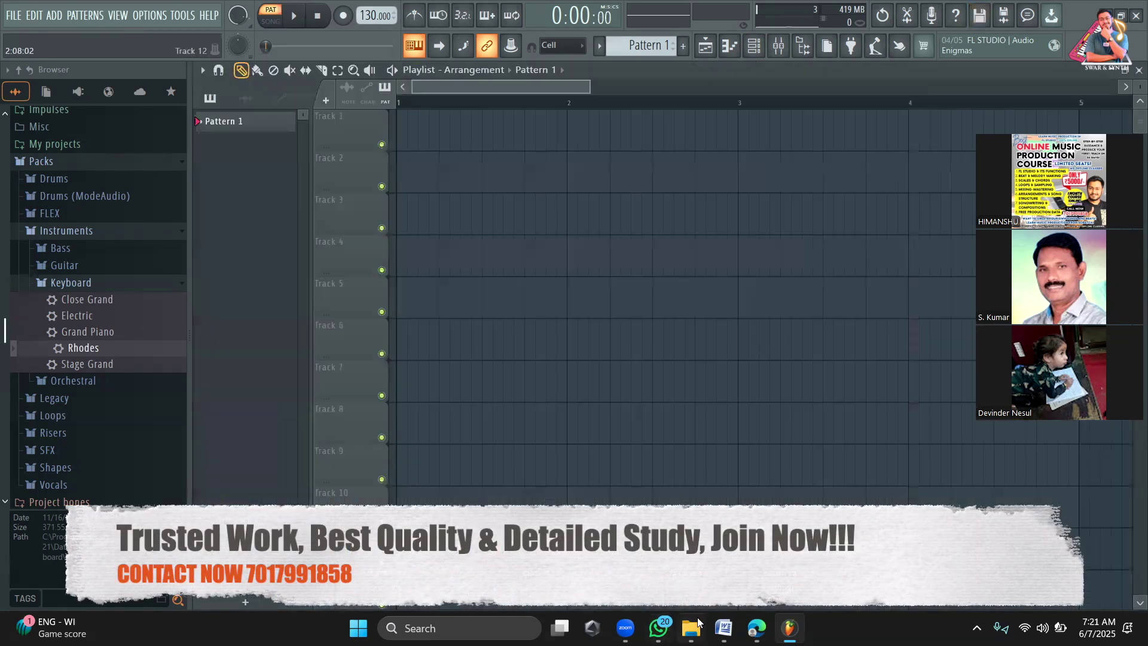
# Step: Switch to the Edge browser and open YouTube in a new tab
pyautogui.click(757, 628)
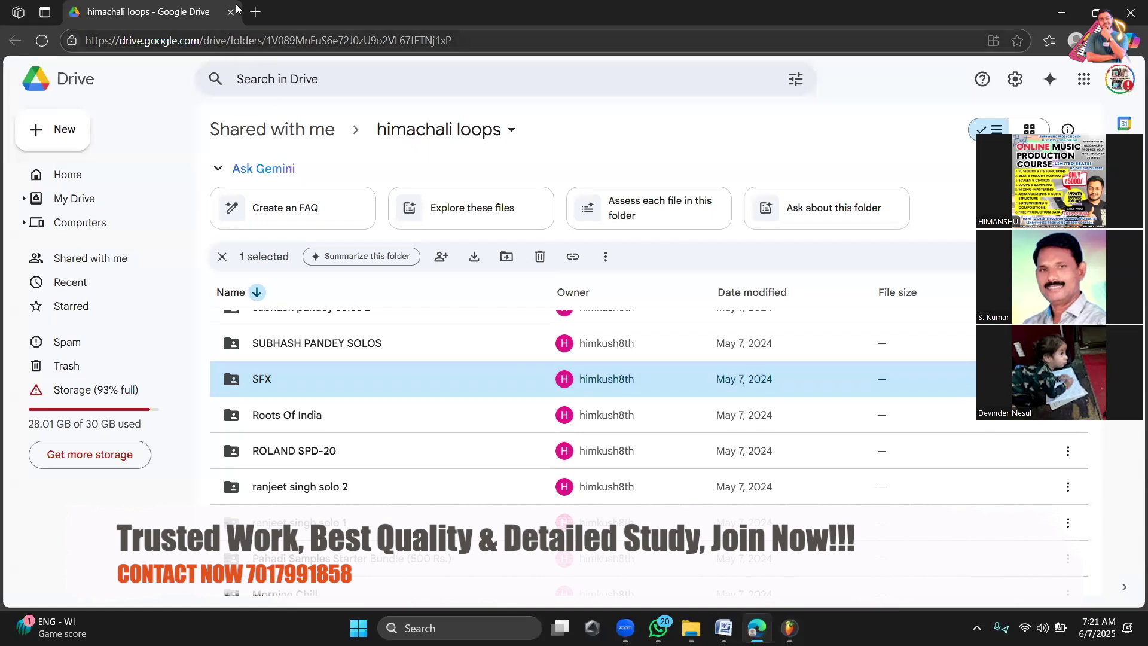
pyautogui.click(258, 13)
pyautogui.click(352, 200)
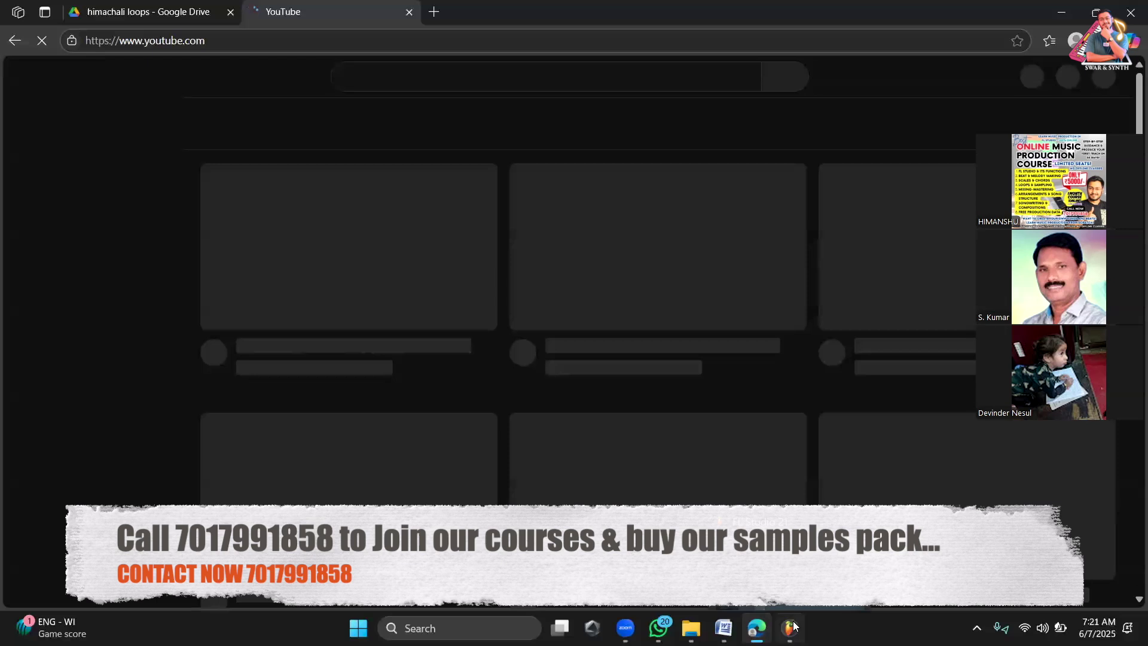
# Step: Switch to File Explorer and look through the Downloads folder for existing song files
pyautogui.click(789, 628)
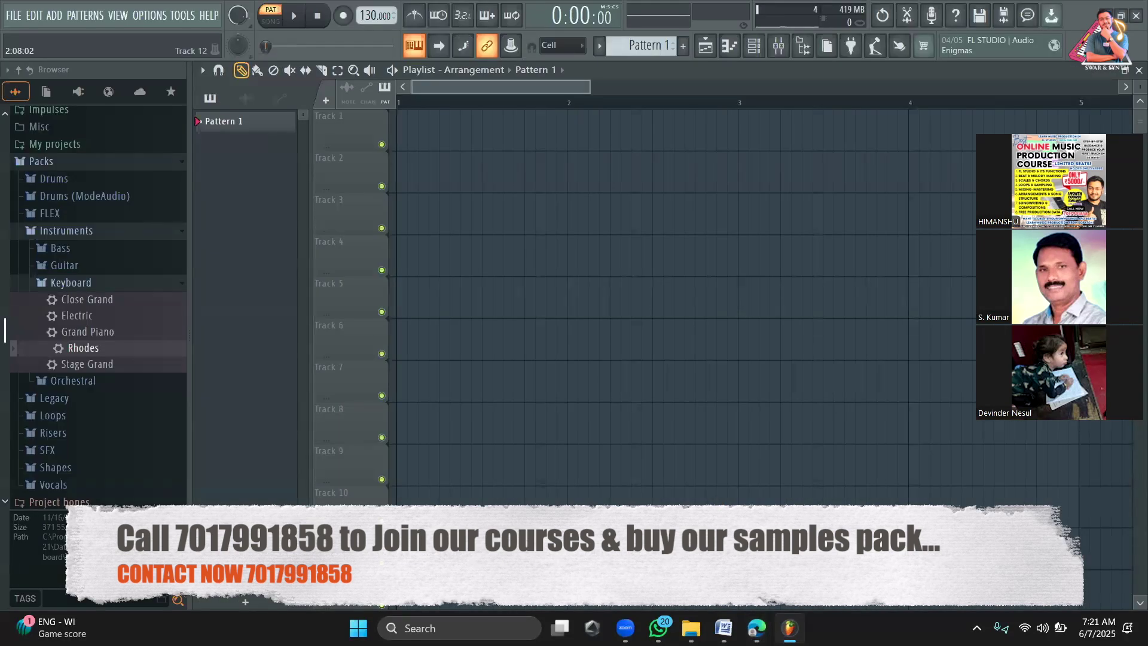
pyautogui.click(757, 628)
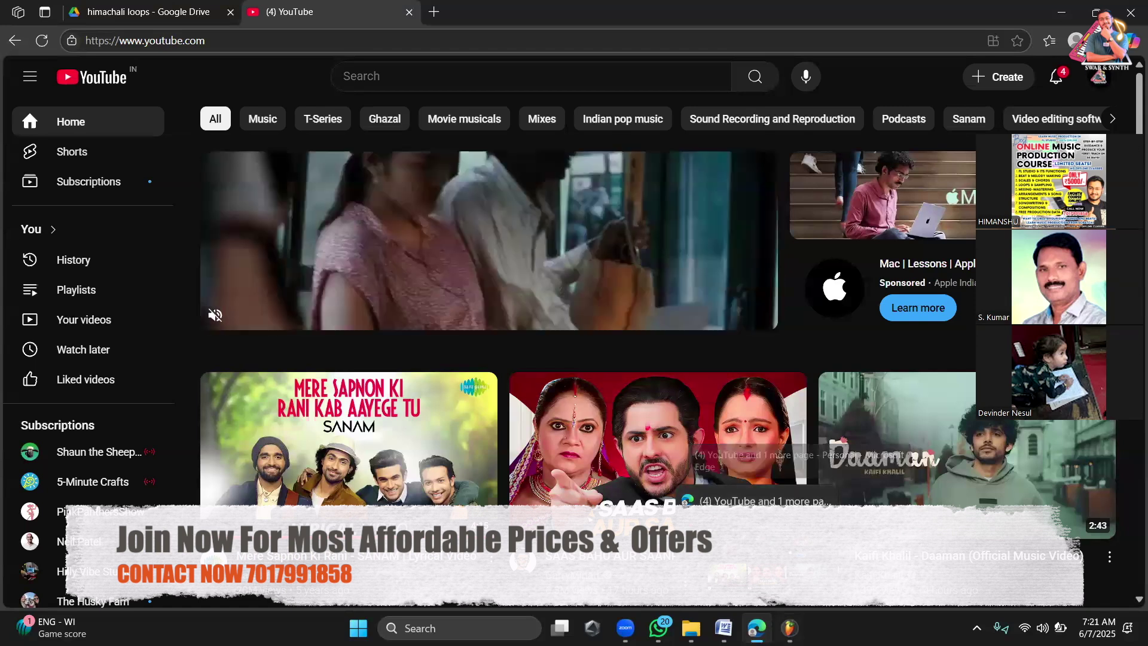
pyautogui.click(790, 628)
pyautogui.click(691, 628)
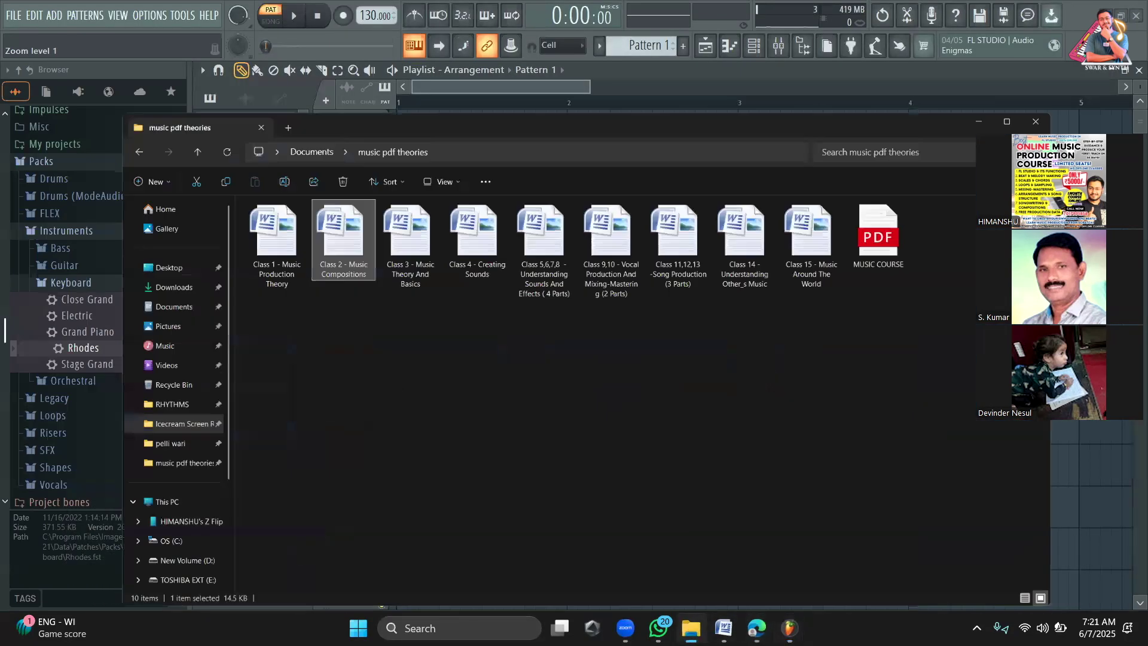
pyautogui.click(83, 217)
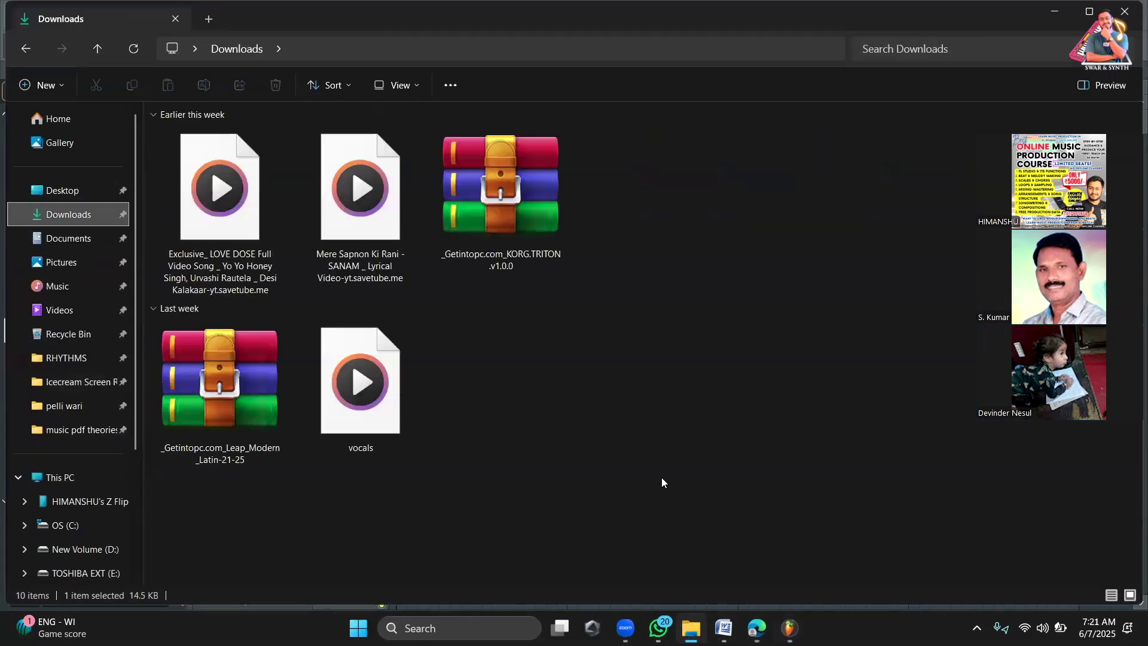
# Step: Return to YouTube in Edge and search for "humein tumse pyar kitna"
pyautogui.click(757, 628)
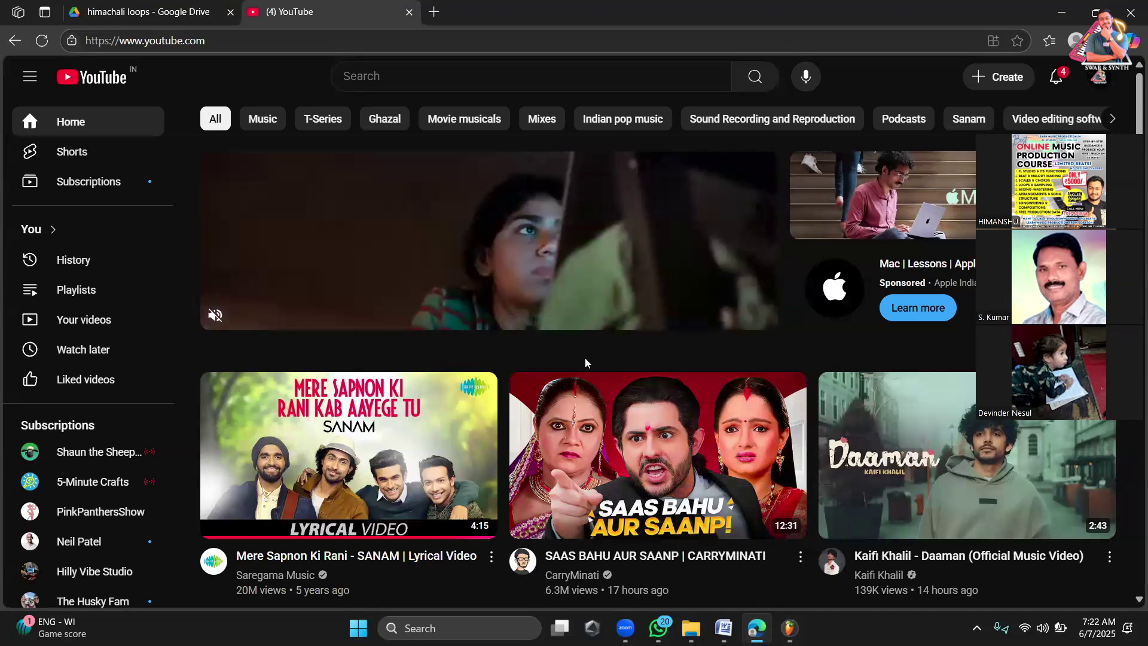
pyautogui.click(439, 79)
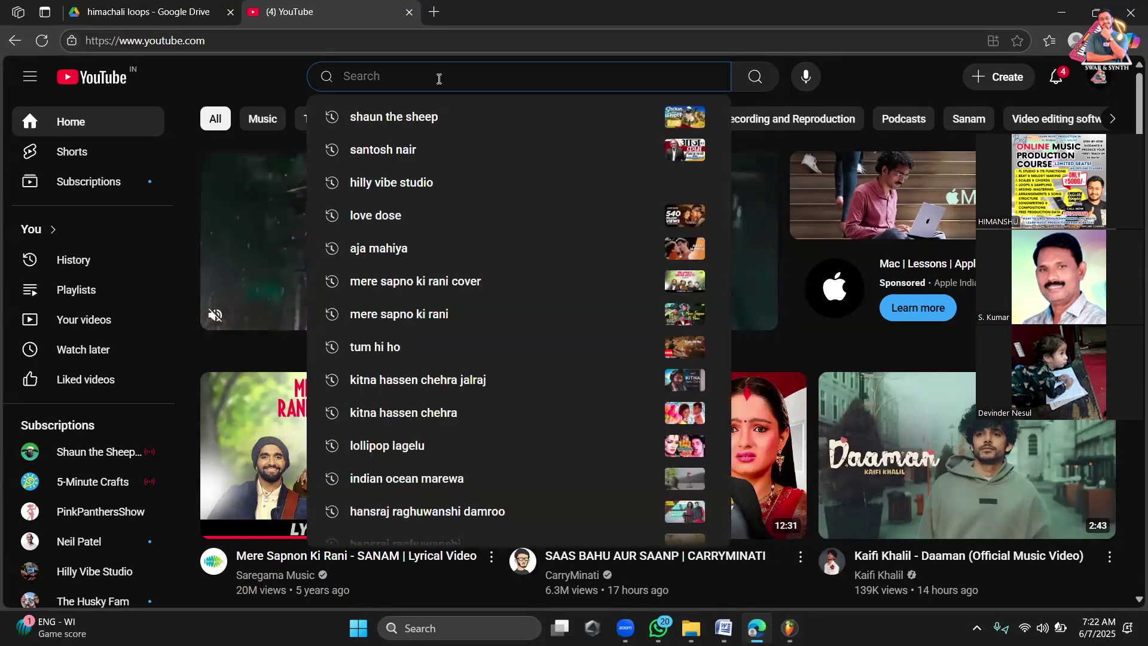
pyautogui.write('hume')
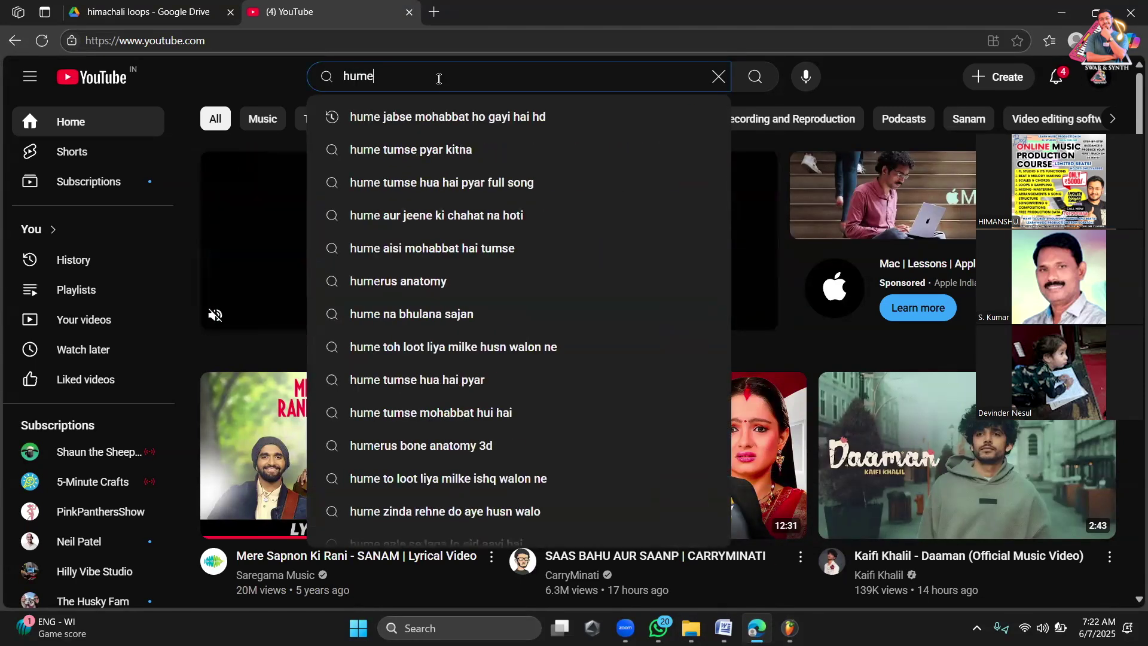
pyautogui.write('in')
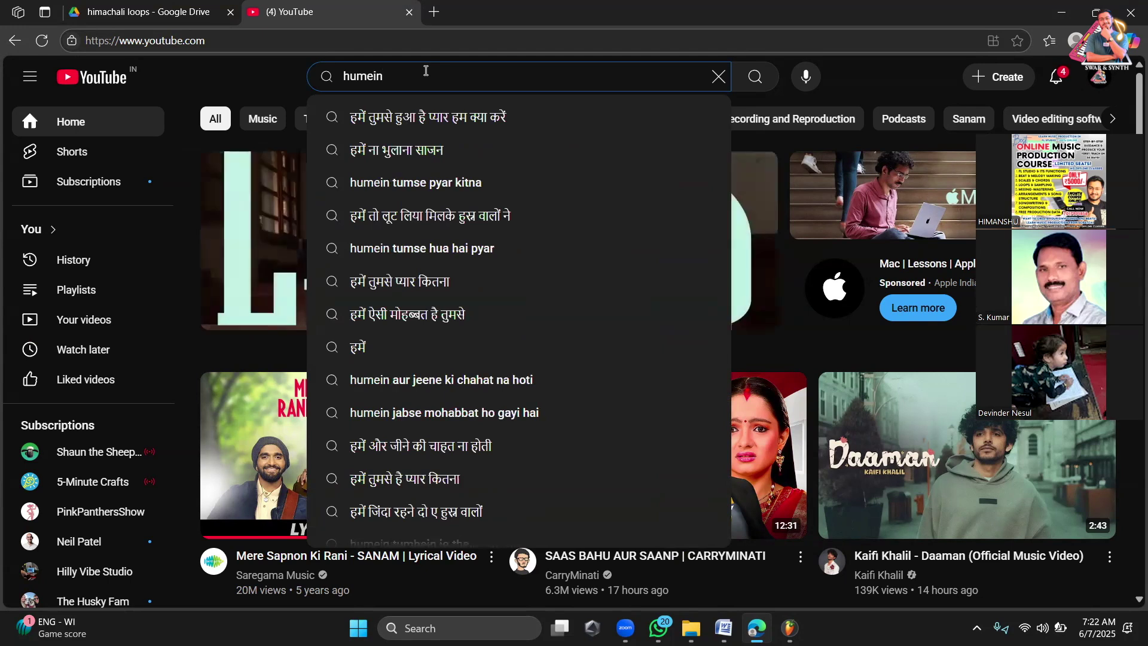
pyautogui.write(' tumse ')
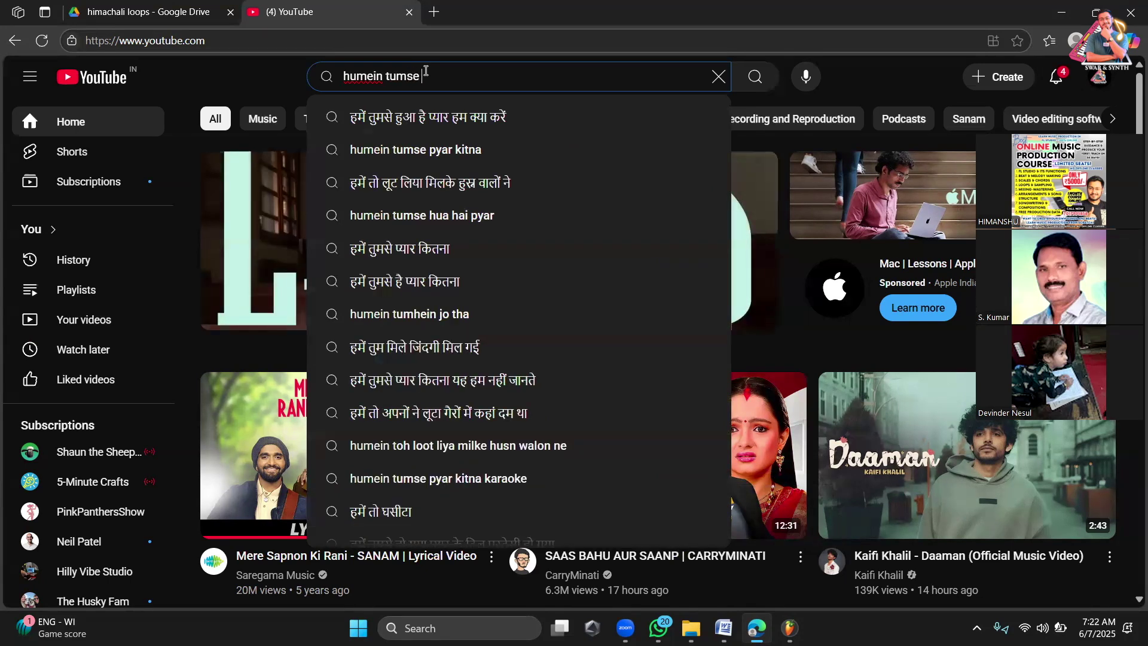
pyautogui.write('pyar')
pyautogui.click(440, 113)
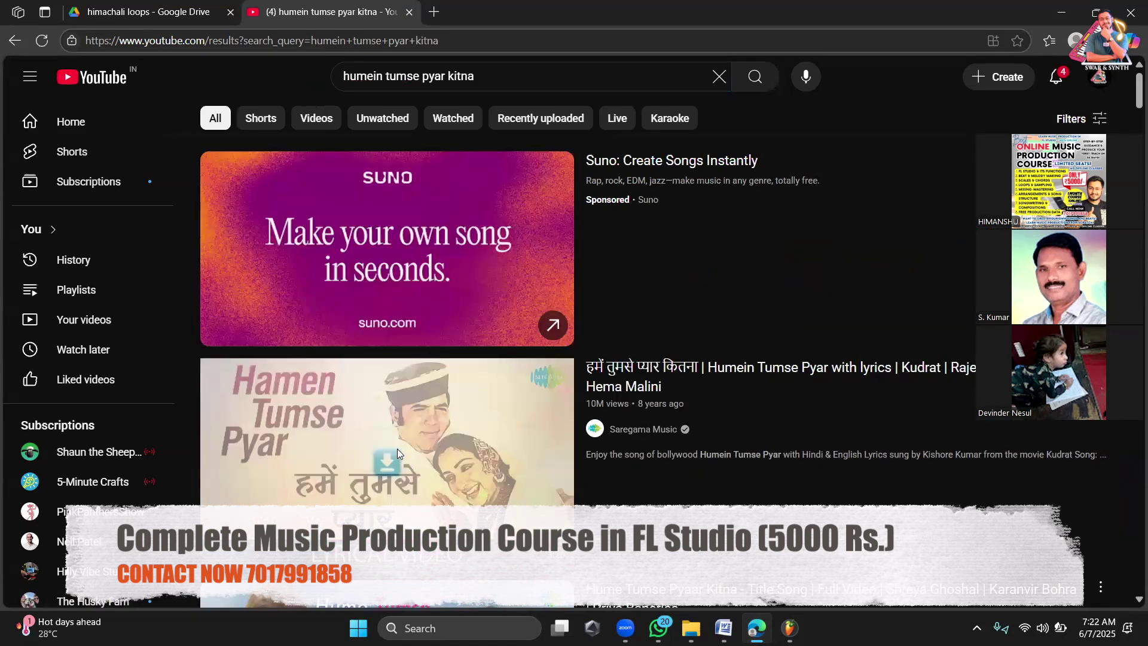
# Step: Open Saregama Music's lyric video of Humein Tumse Pyar, look over its page and skip the advertisement
pyautogui.click(396, 447)
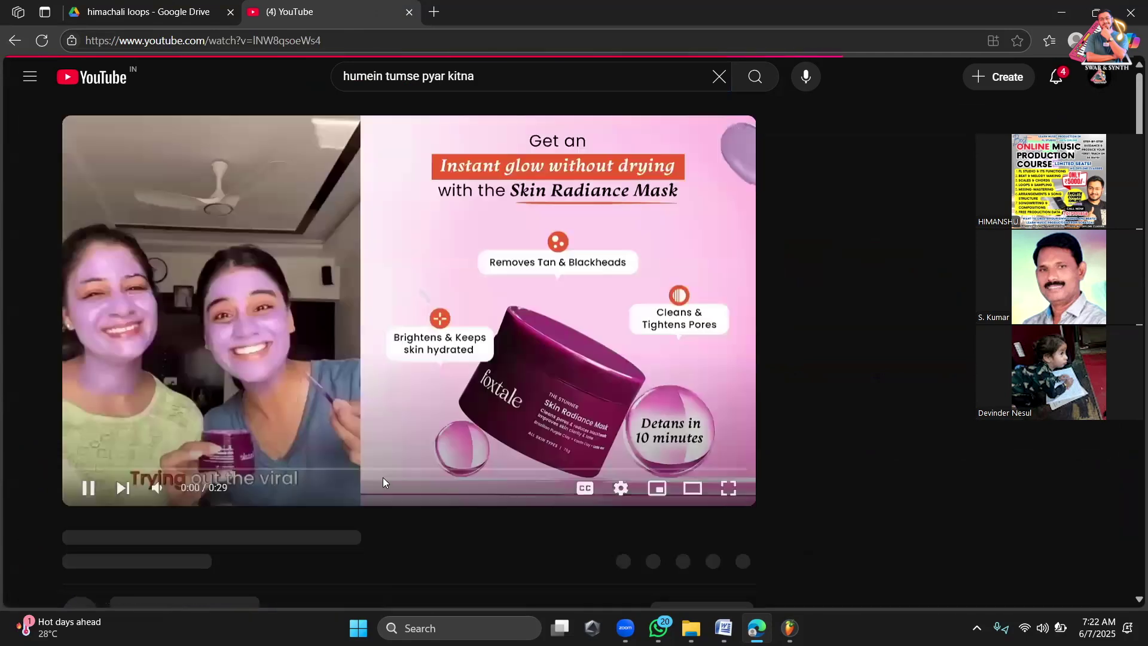
pyautogui.scroll(-2, 450, 395)
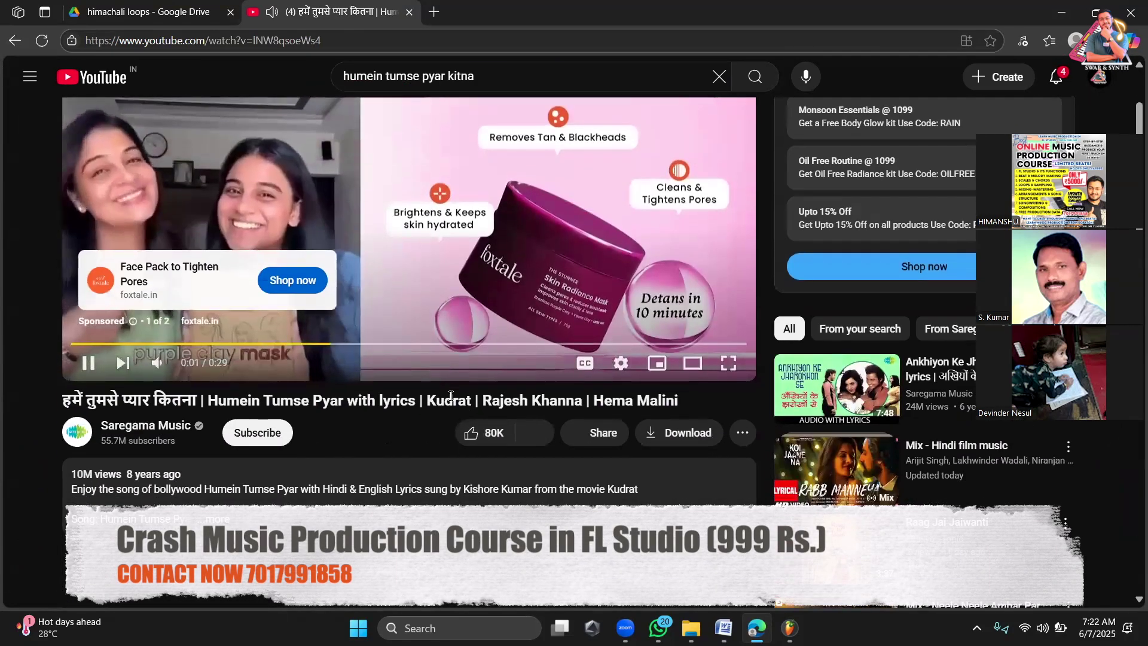
pyautogui.scroll(-5, 451, 396)
pyautogui.scroll(2, 450, 394)
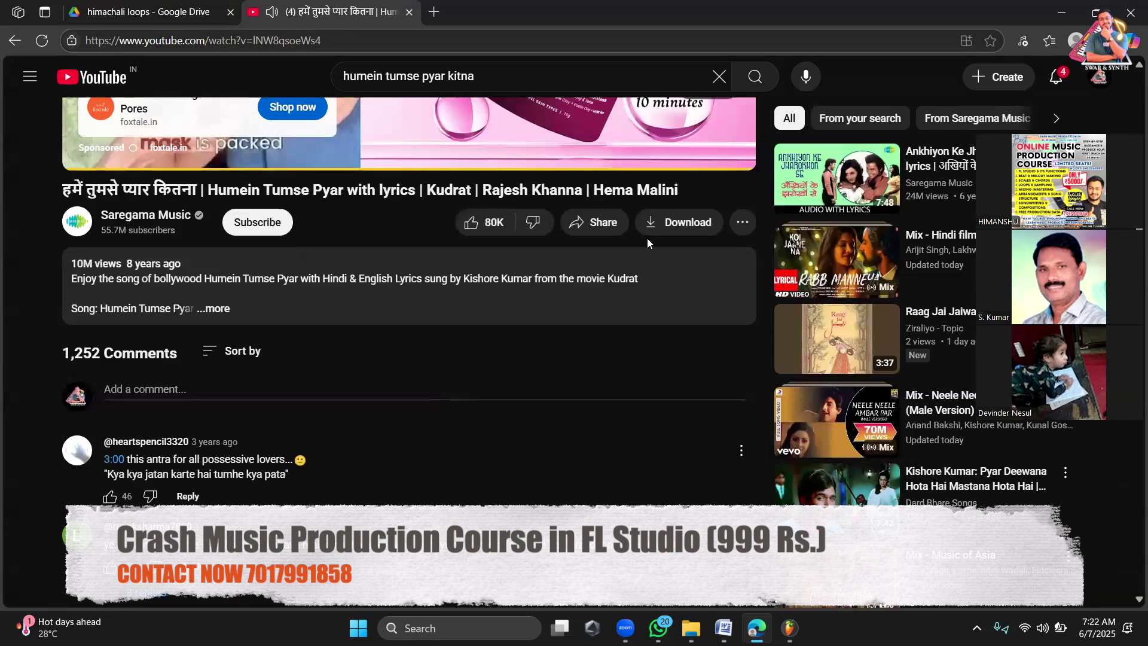
pyautogui.scroll(3, 647, 238)
pyautogui.click(711, 224)
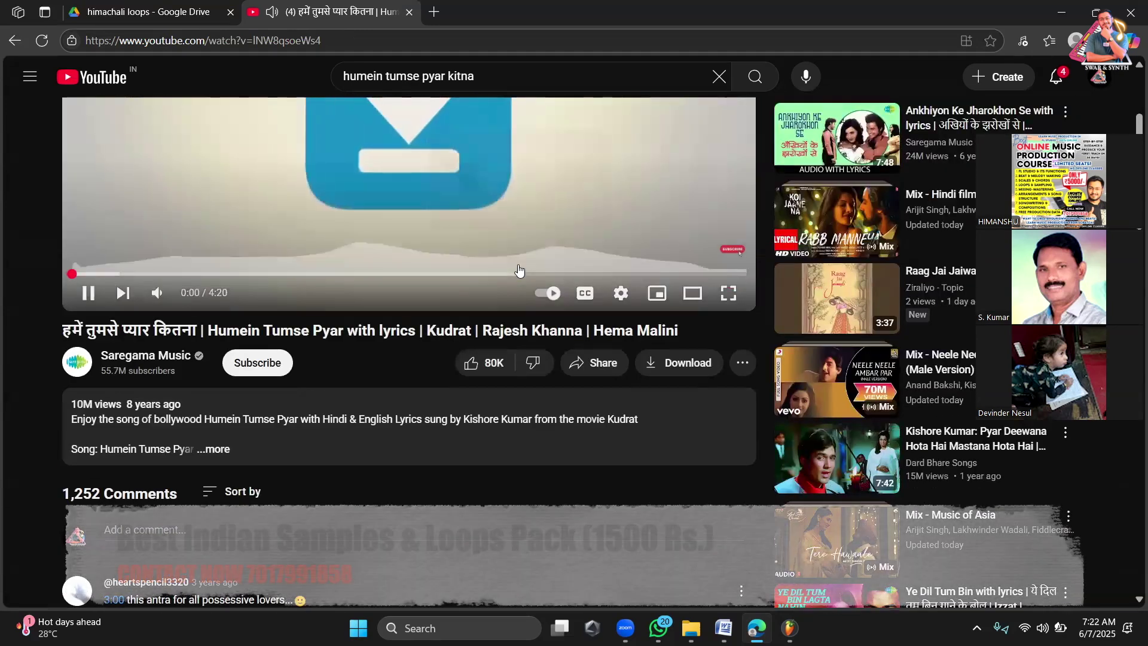
# Step: Preview the song's vocal part by jumping playback to 0:34, 0:46 and a point further on
pyautogui.scroll(2, 519, 271)
pyautogui.click(159, 405)
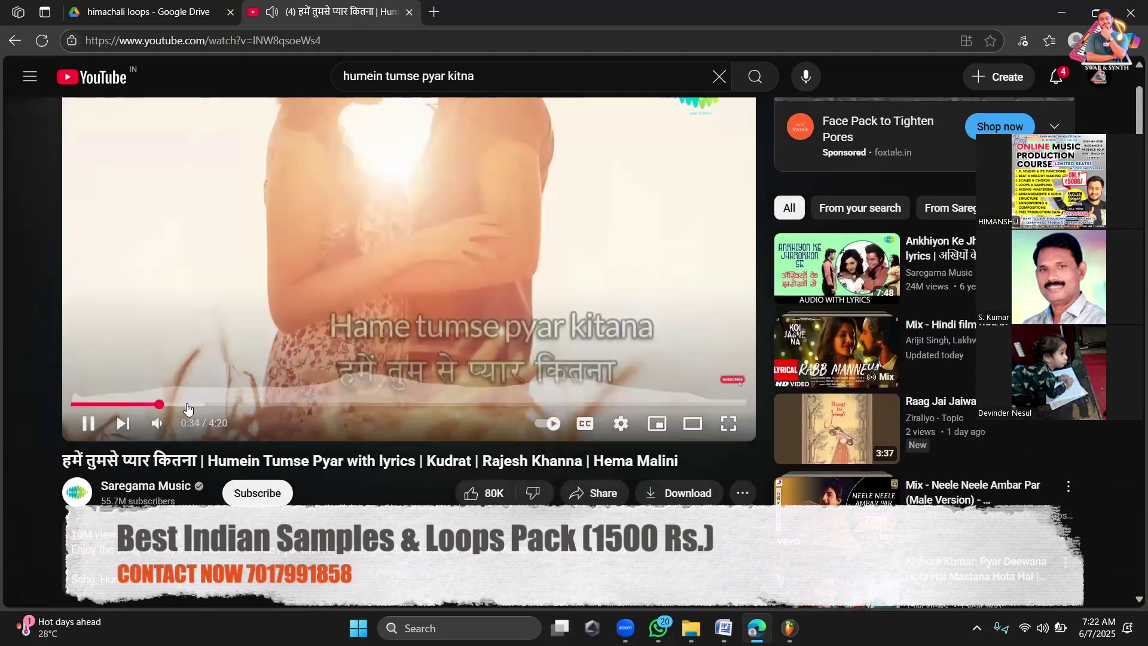
pyautogui.click(190, 404)
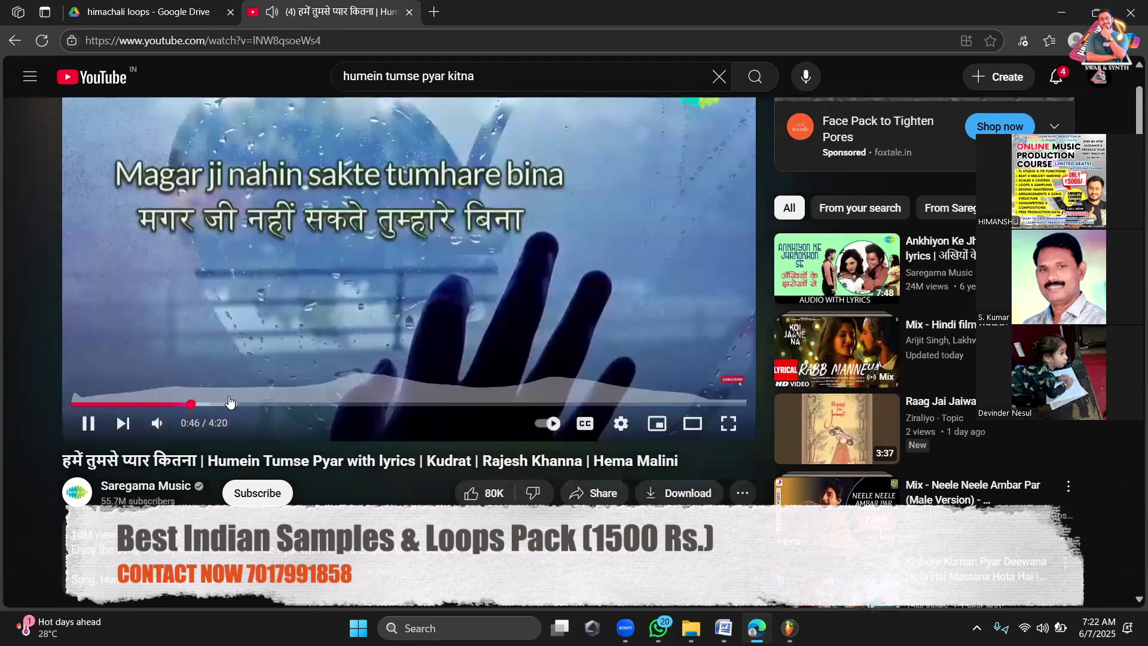
pyautogui.click(230, 404)
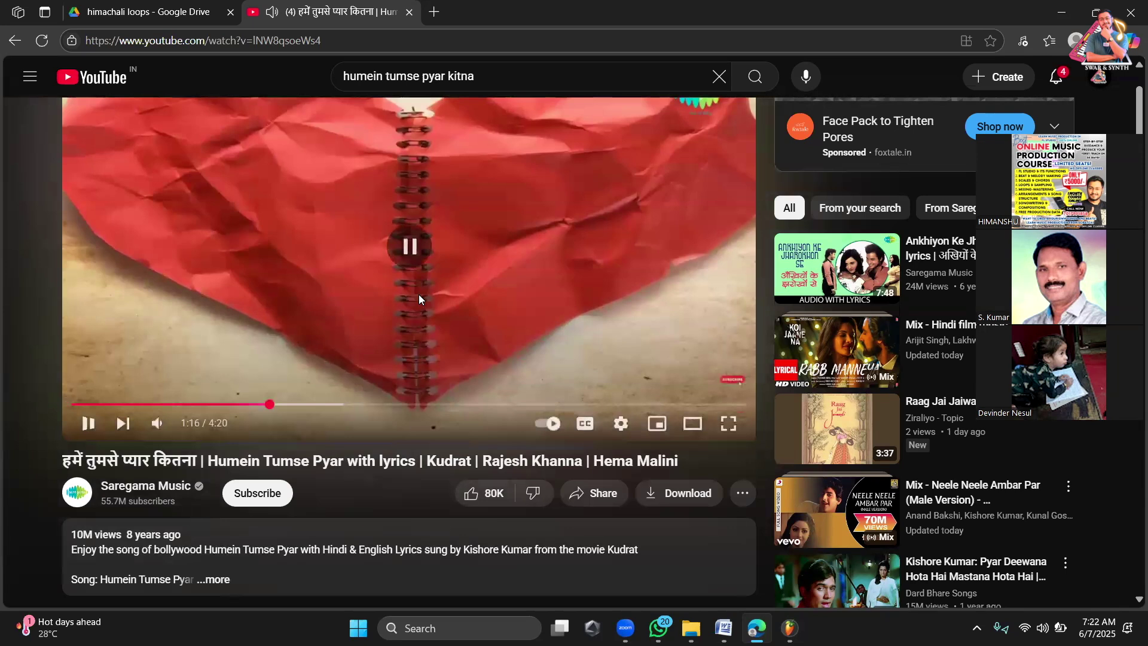
# Step: Pause the video at 1:16 and copy its share link
pyautogui.click(419, 295)
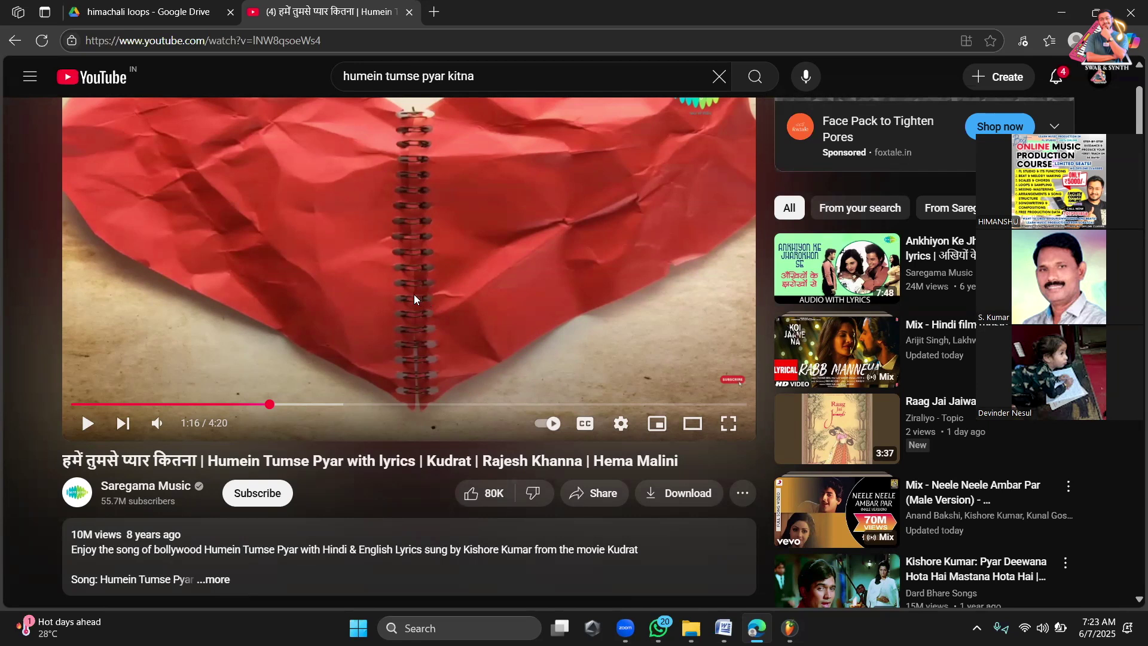
pyautogui.click(603, 494)
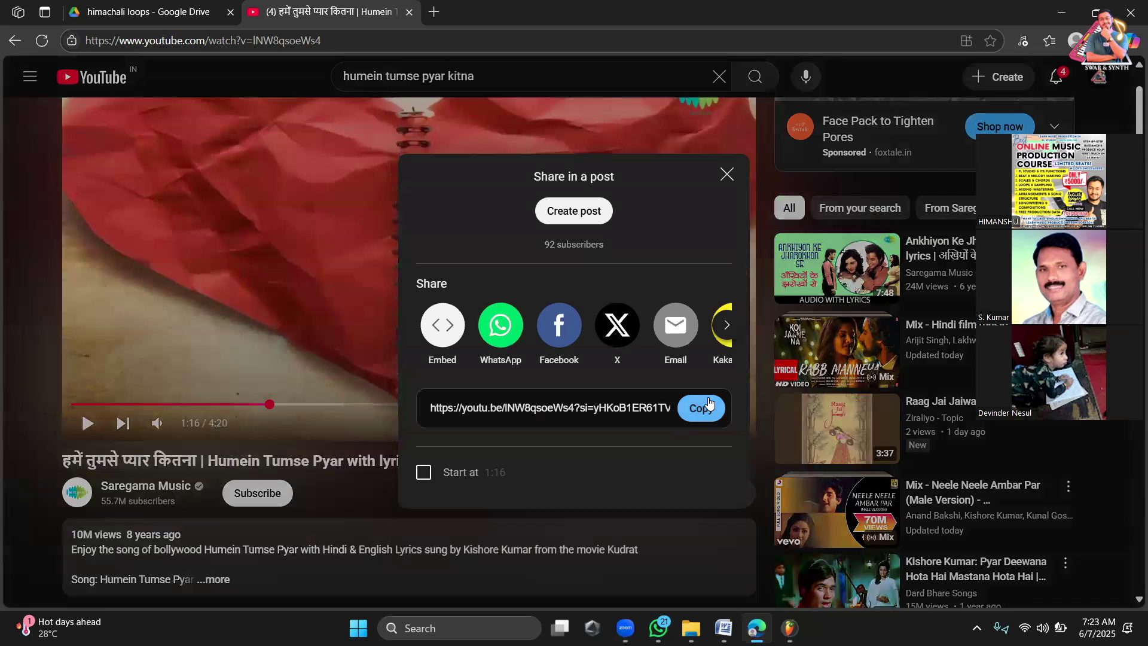
pyautogui.click(710, 407)
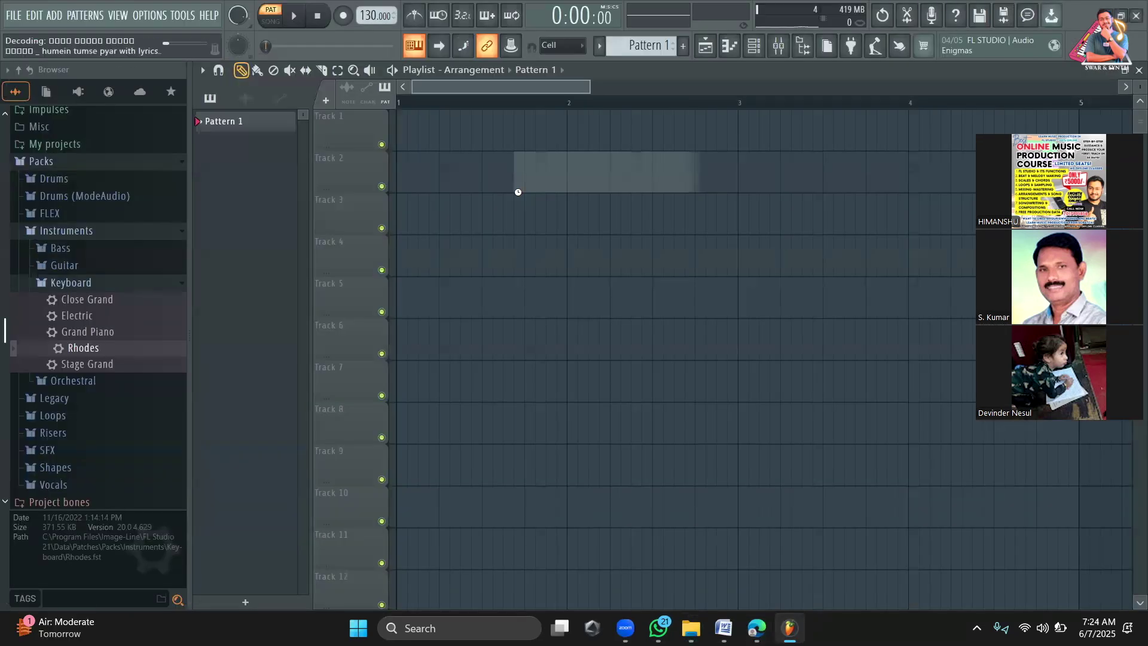
# Step: Place the downloaded Humein Tumse Pyar audio at the start of playlist Track 1 and audition it in song mode up to about bar 32
pyautogui.moveTo(515, 188); pyautogui.dragTo(927, 88)
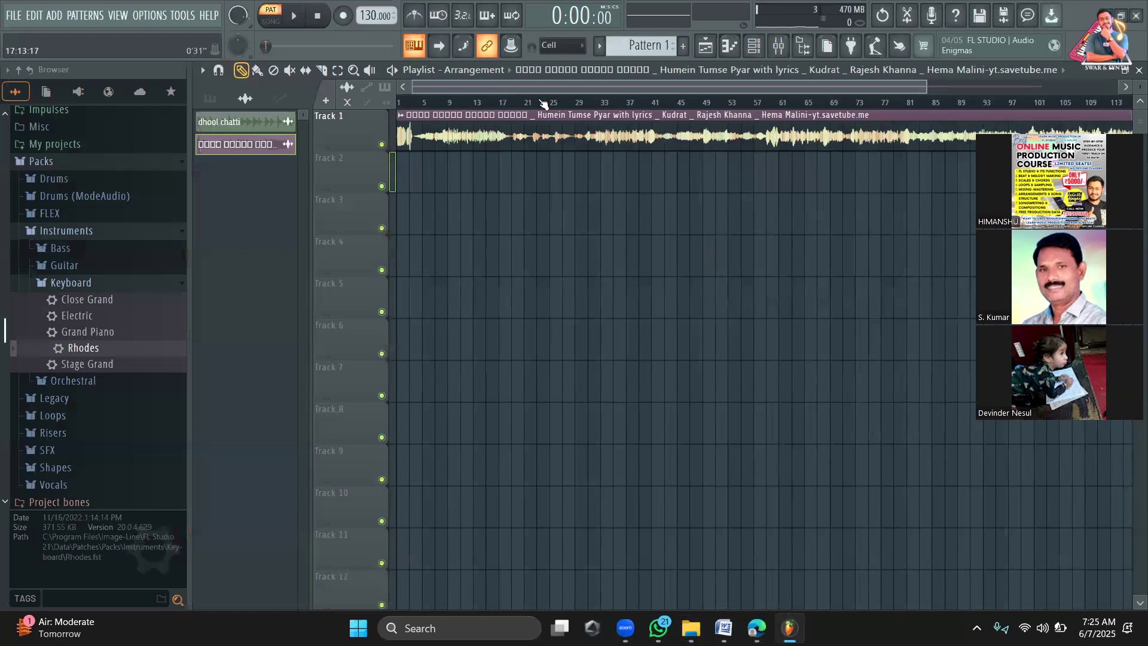
pyautogui.press('space')
pyautogui.moveTo(926, 89); pyautogui.dragTo(607, 81)
pyautogui.press('space')
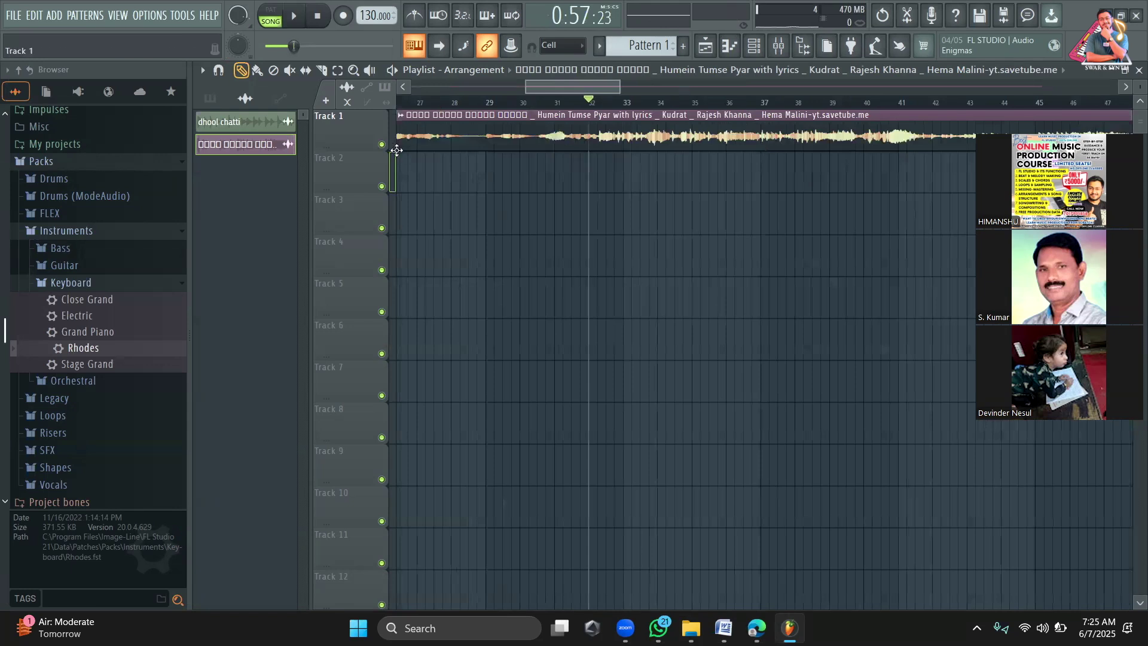
# Step: Check the song's BPM in Tunebat's results, then set the project tempo to 125 BPM without restretching the channels
pyautogui.click(757, 628)
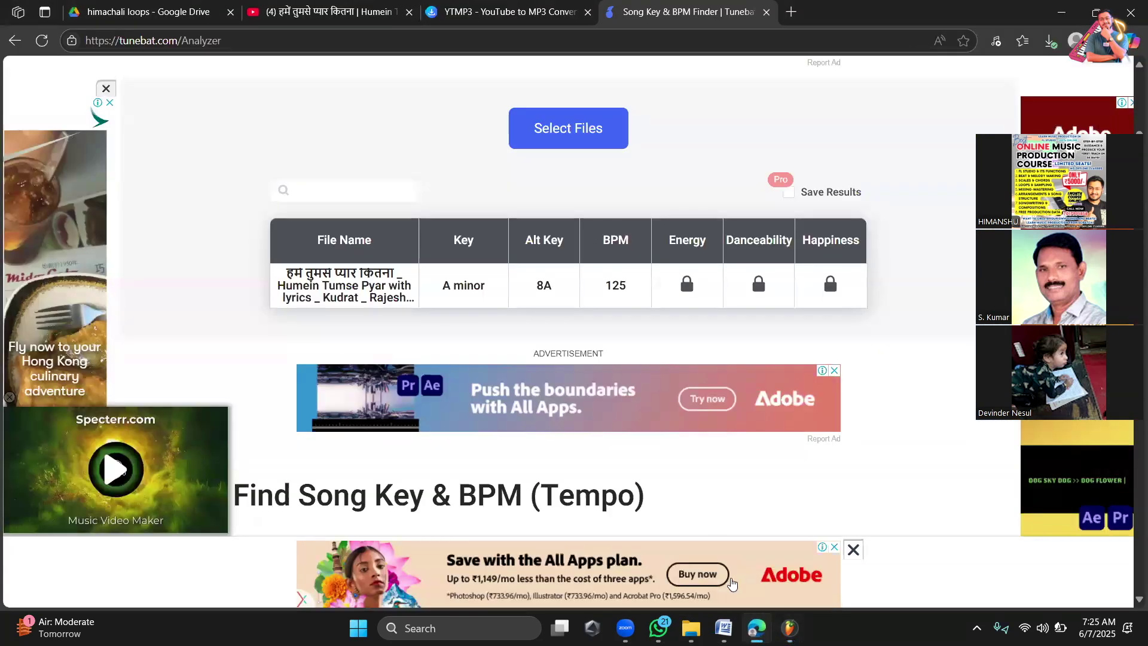
pyautogui.click(757, 628)
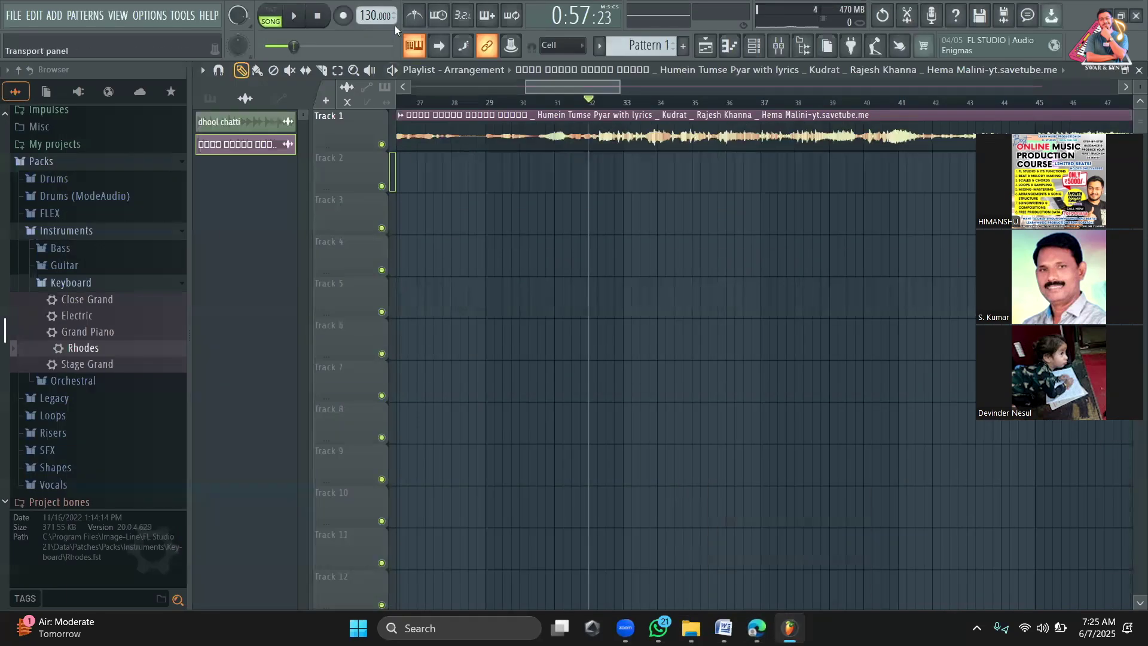
pyautogui.moveTo(395, 25); pyautogui.dragTo(394, 33)
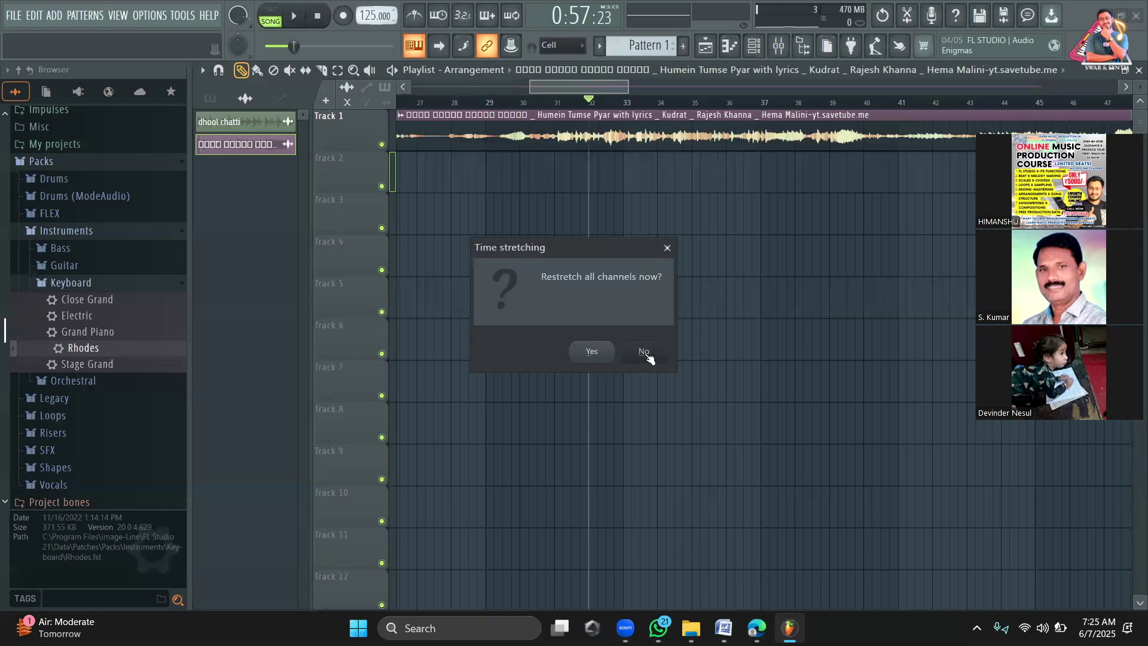
pyautogui.click(644, 353)
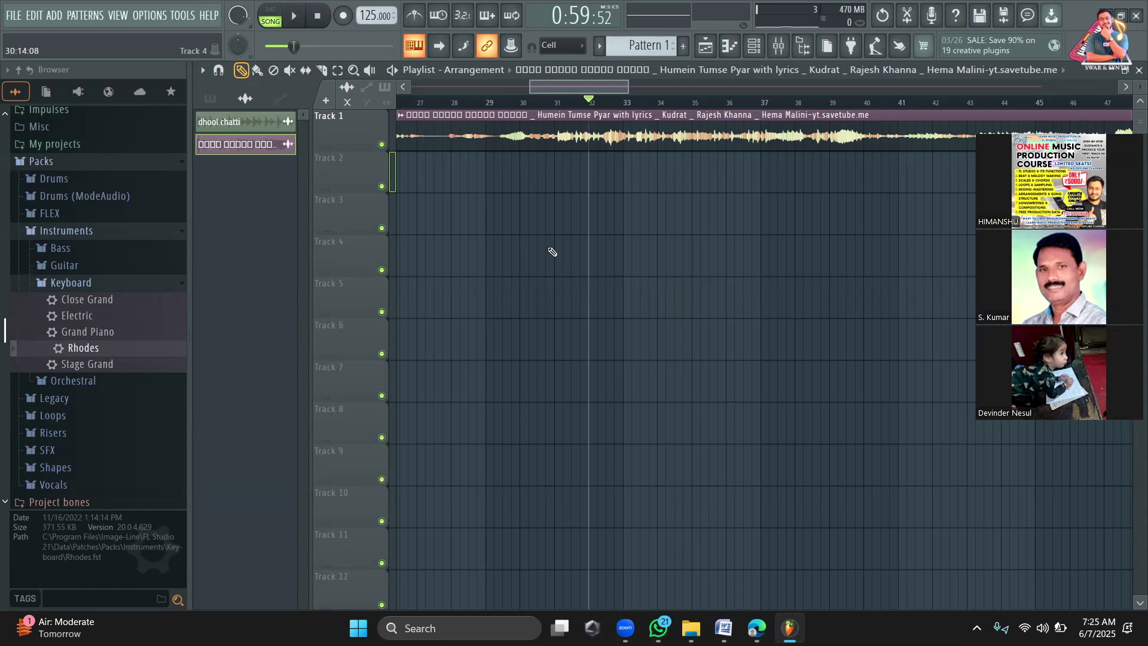
# Step: Turn on the metronome and audition the song from around bar 29 and from just before bar 31
pyautogui.click(502, 103)
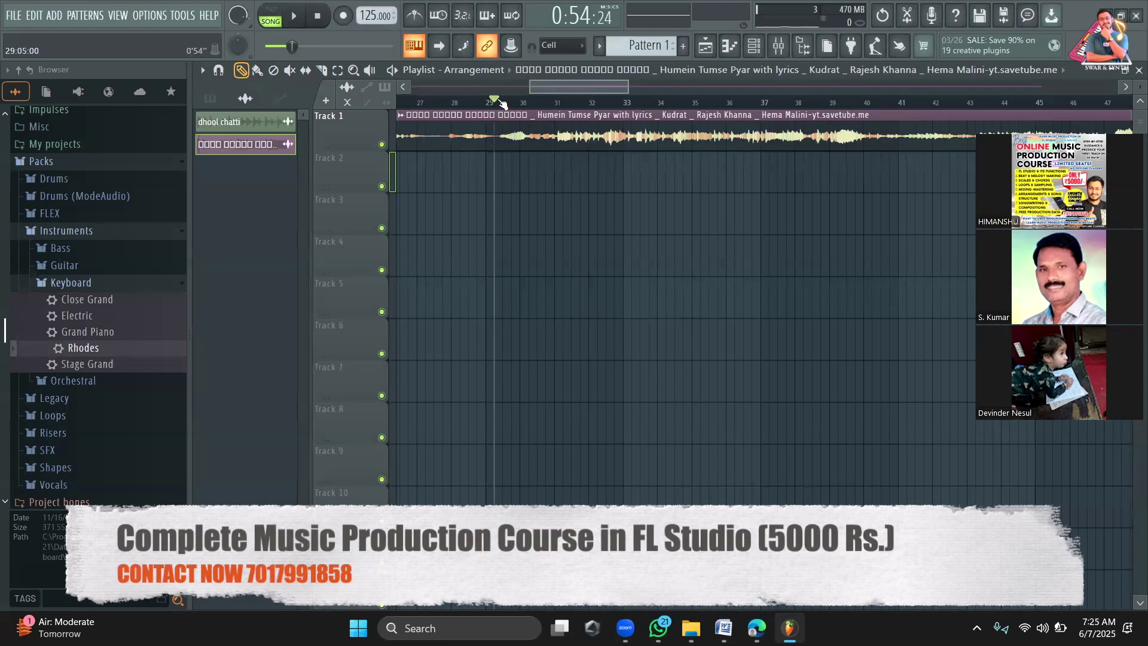
pyautogui.moveTo(630, 90); pyautogui.dragTo(578, 87)
pyautogui.press('space')
pyautogui.press('space')
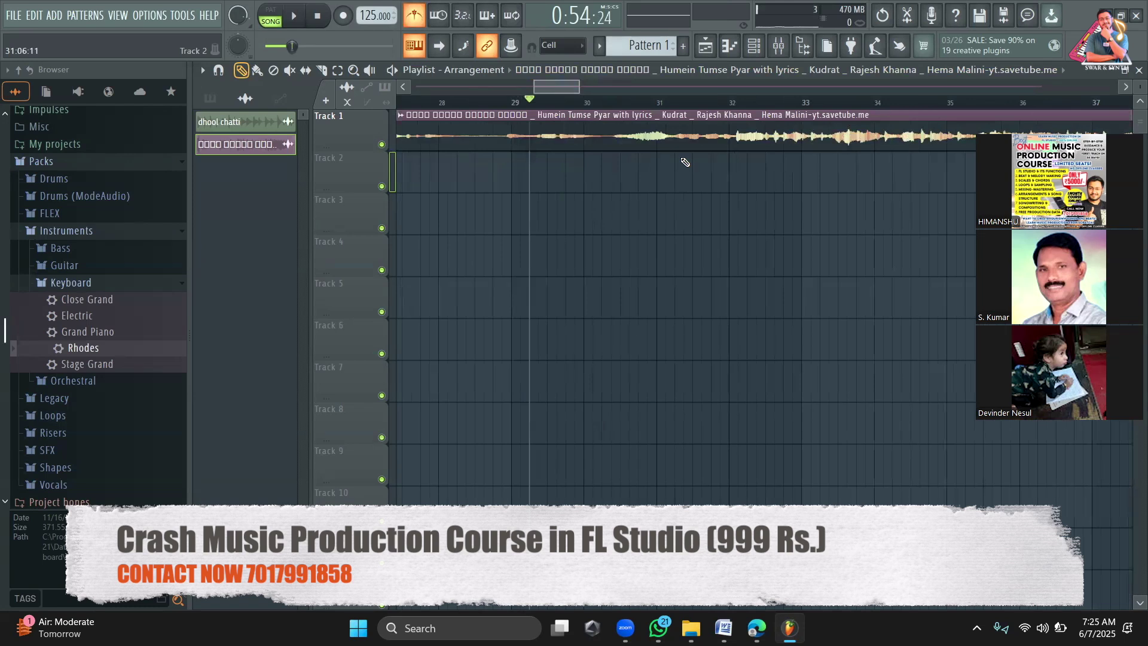
pyautogui.press('space')
pyautogui.click(637, 98)
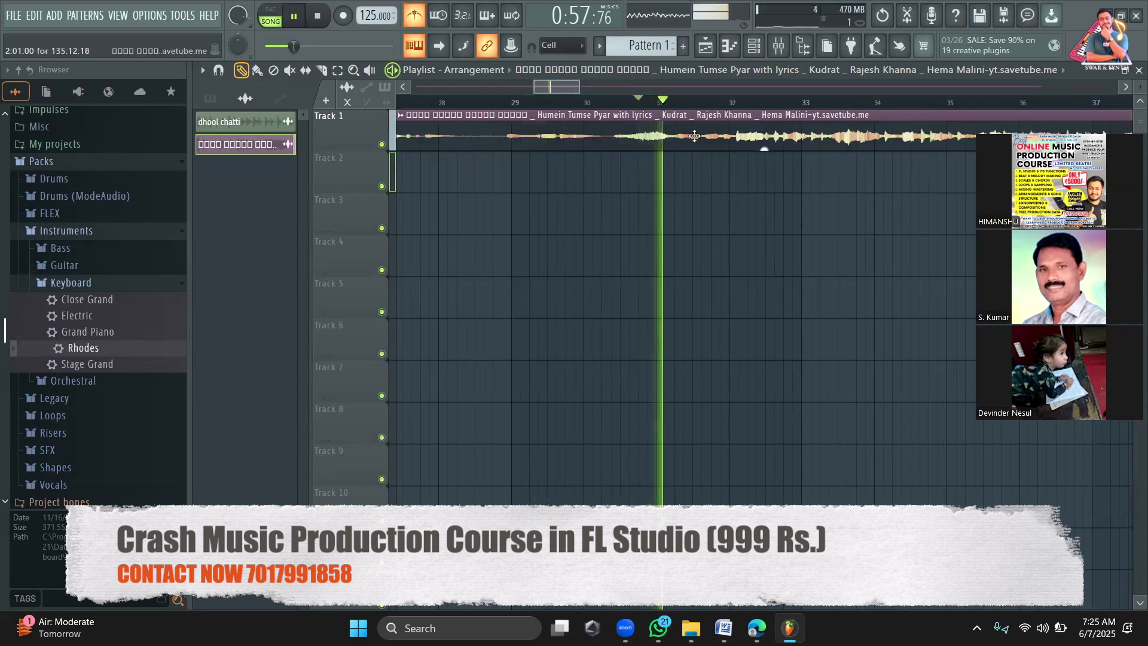
pyautogui.press('space')
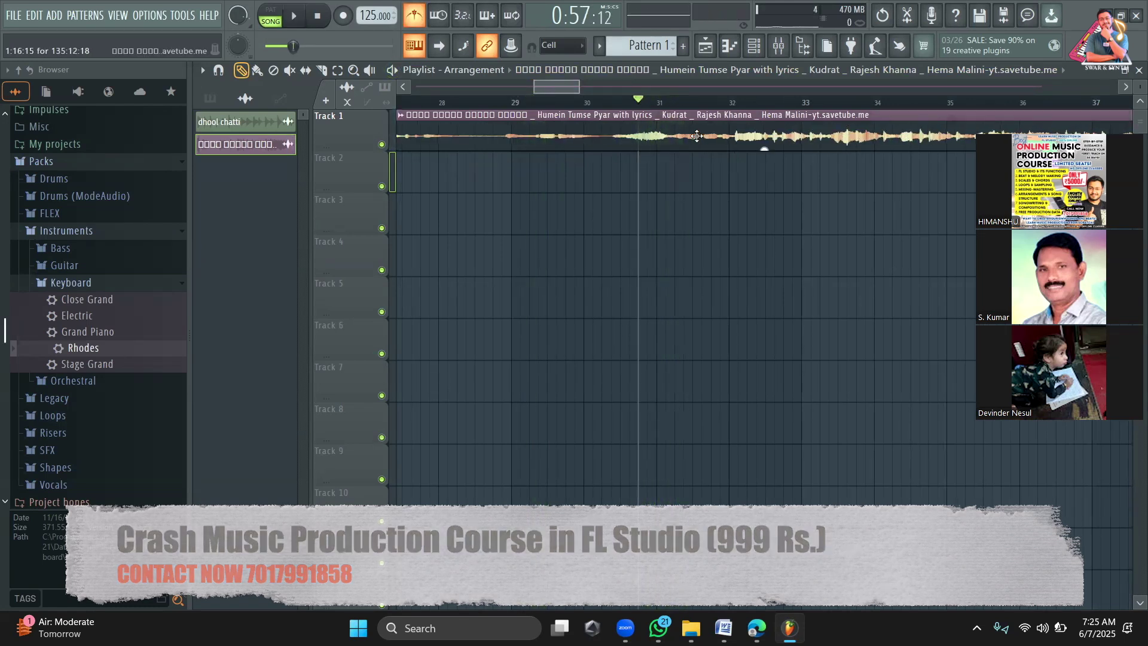
# Step: Replay the song from just before bar 31 several times, comparing its beat with the metronome
pyautogui.press('space')
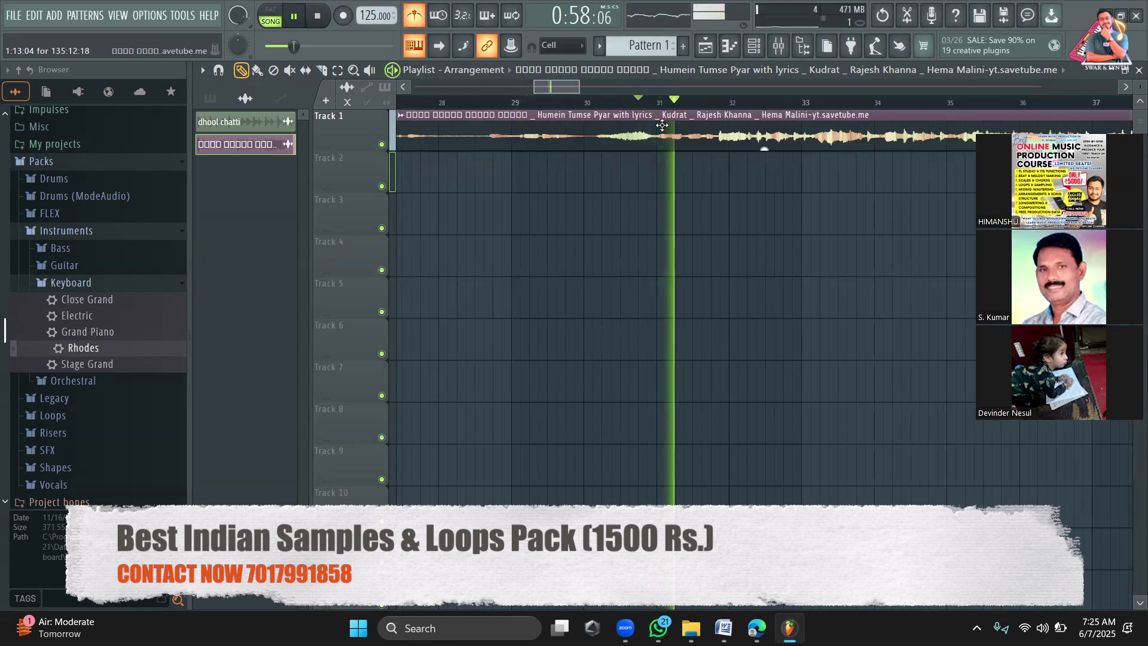
pyautogui.hscroll(1, 583, 89)
pyautogui.scroll(3, 583, 89)
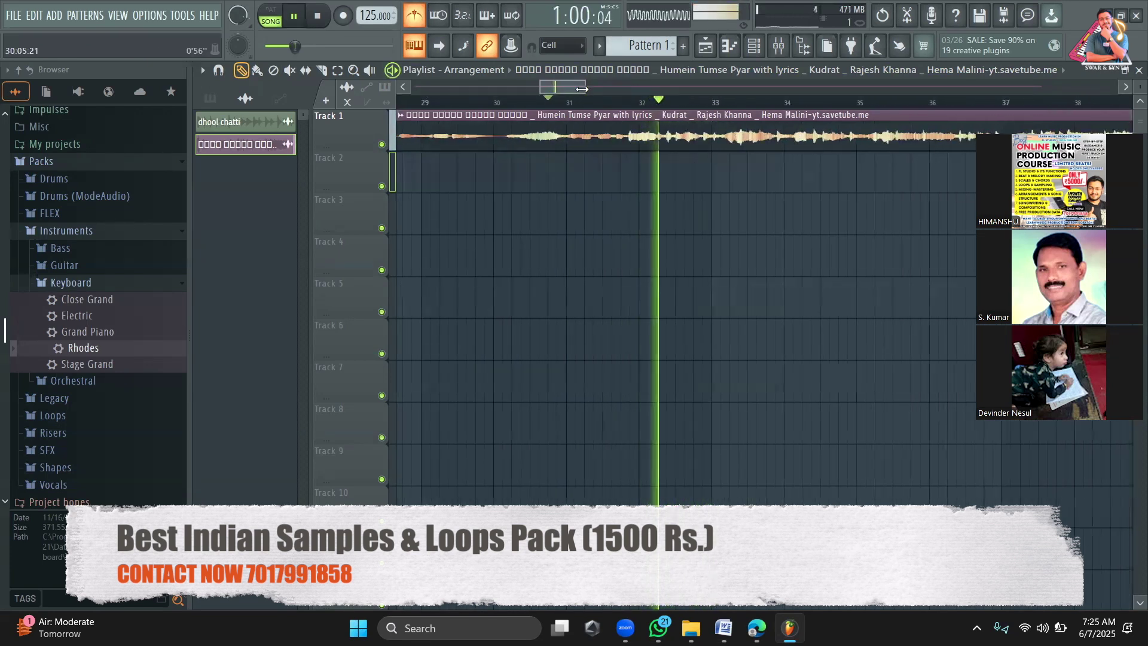
pyautogui.hscroll(2, 565, 89)
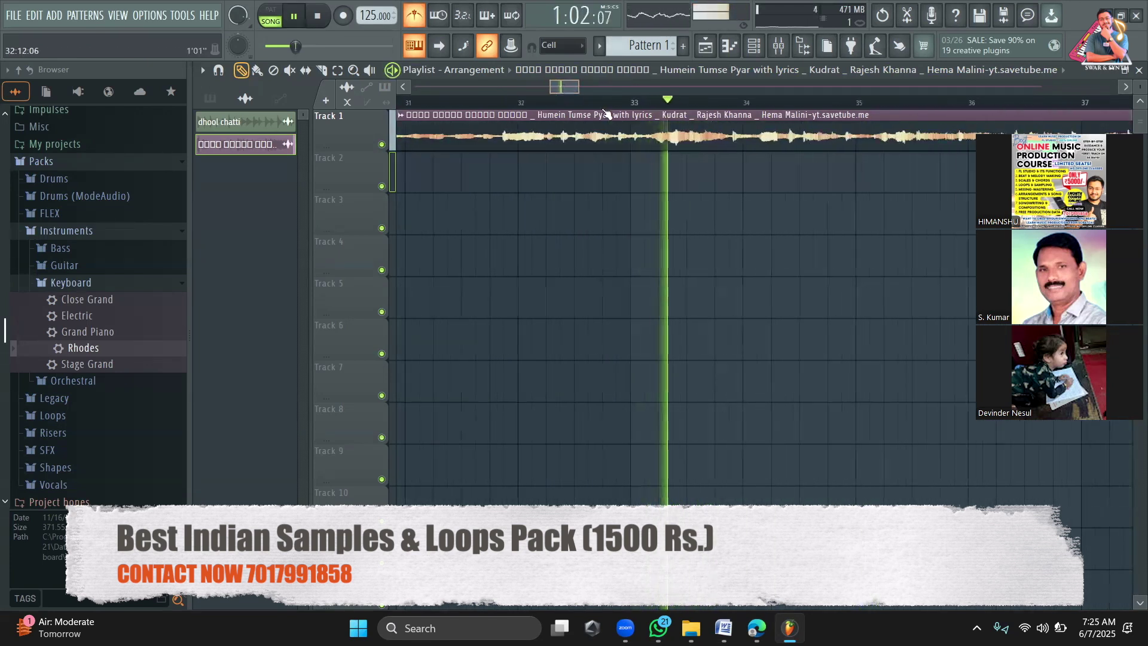
pyautogui.press('space')
pyautogui.press('space')
pyautogui.hscroll(-2, 563, 90)
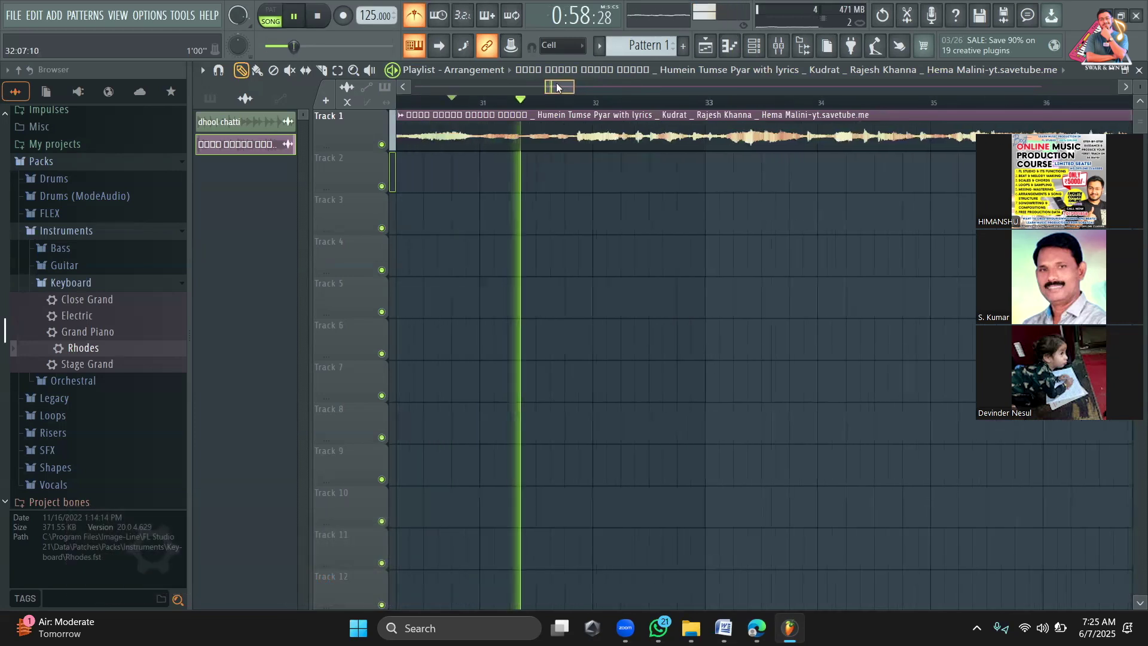
pyautogui.press('space')
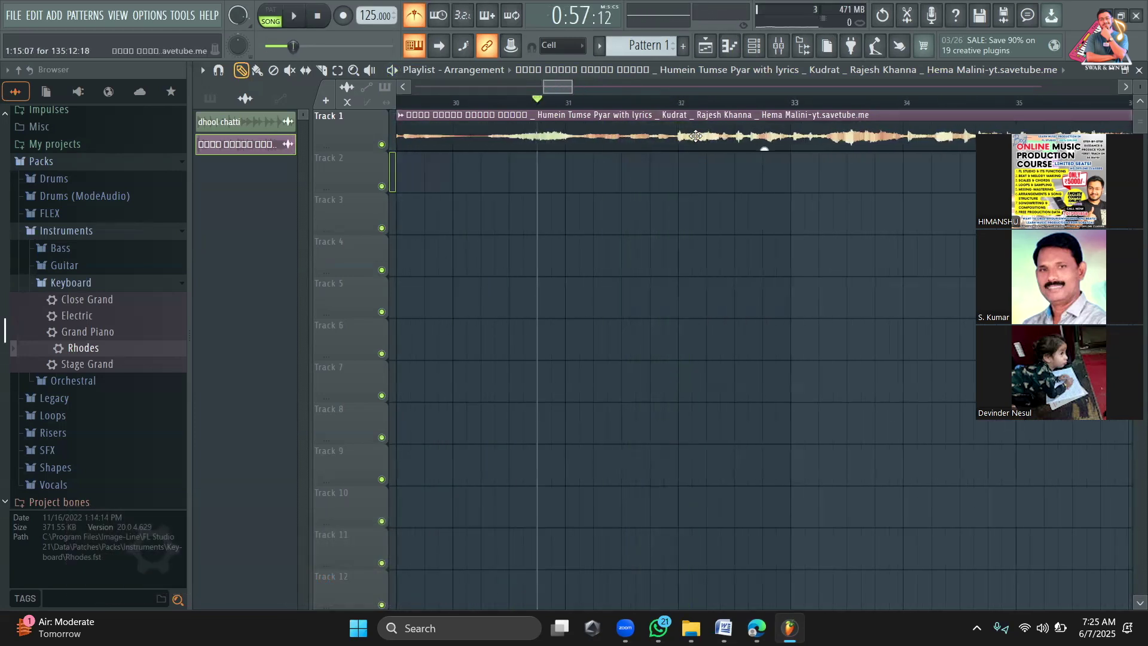
pyautogui.press('space')
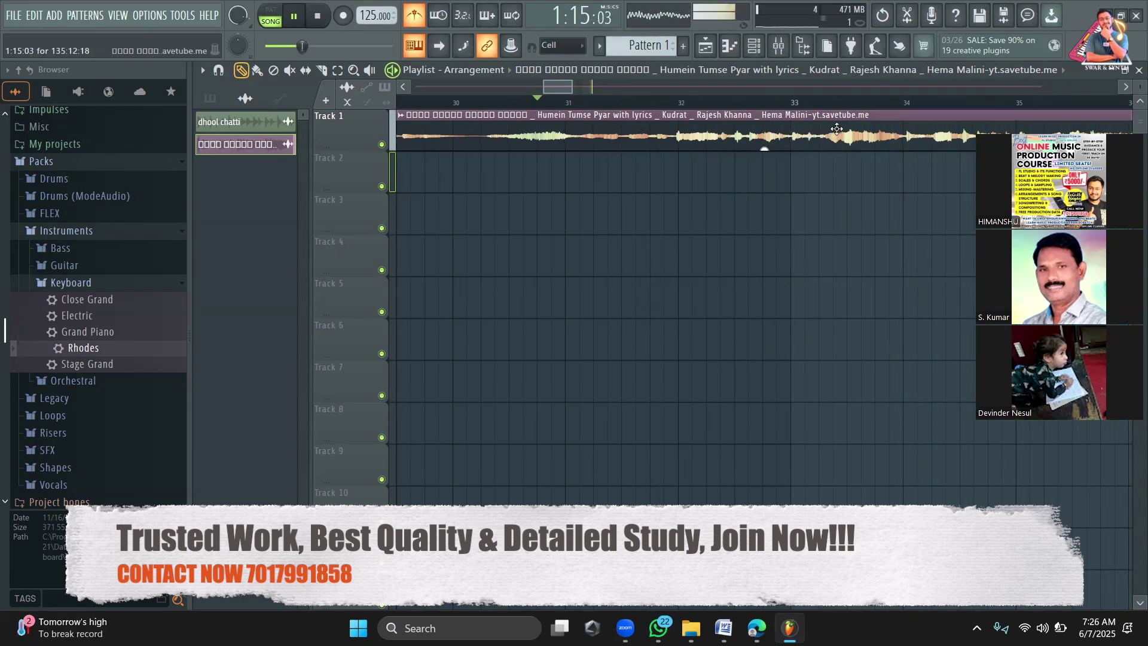
# Step: Audition the vocal section from just before bar 32 through about bar 41 with the metronome, and replay its opening
pyautogui.click(664, 99)
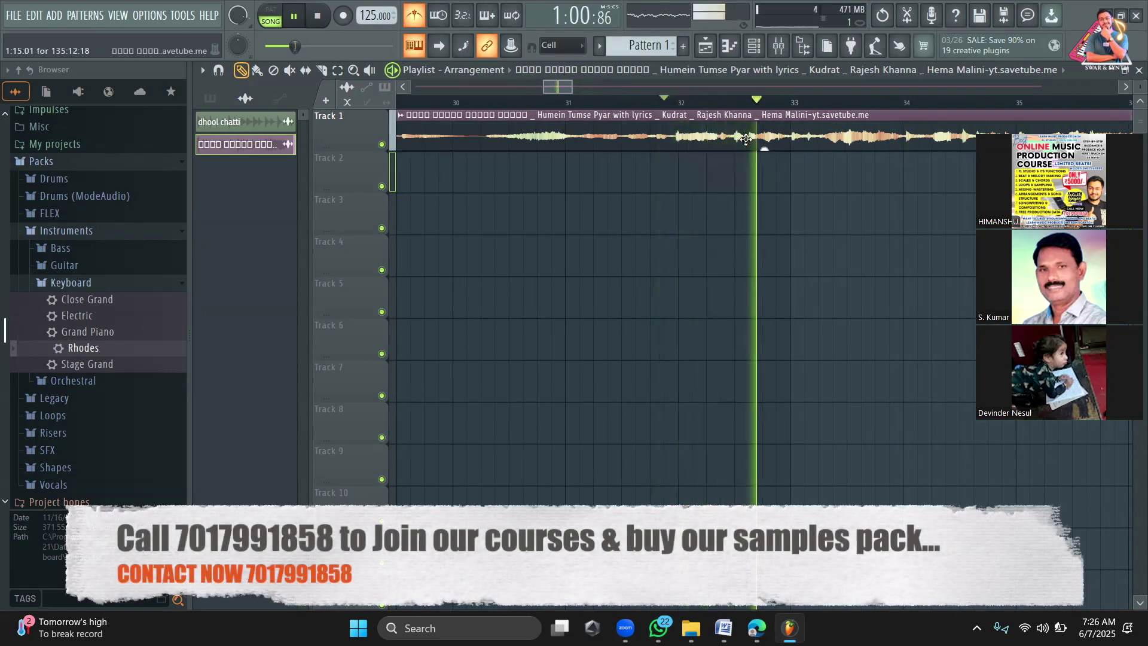
pyautogui.moveTo(574, 86); pyautogui.dragTo(595, 84)
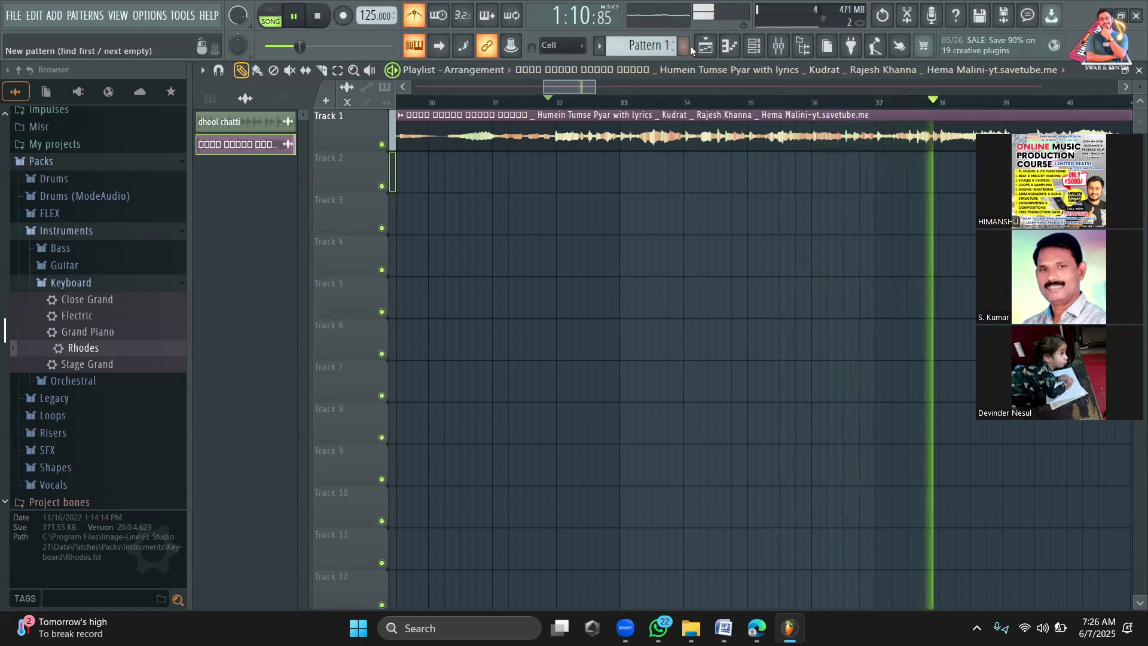
pyautogui.moveTo(590, 90); pyautogui.dragTo(632, 81)
pyautogui.scroll(-4, 631, 86)
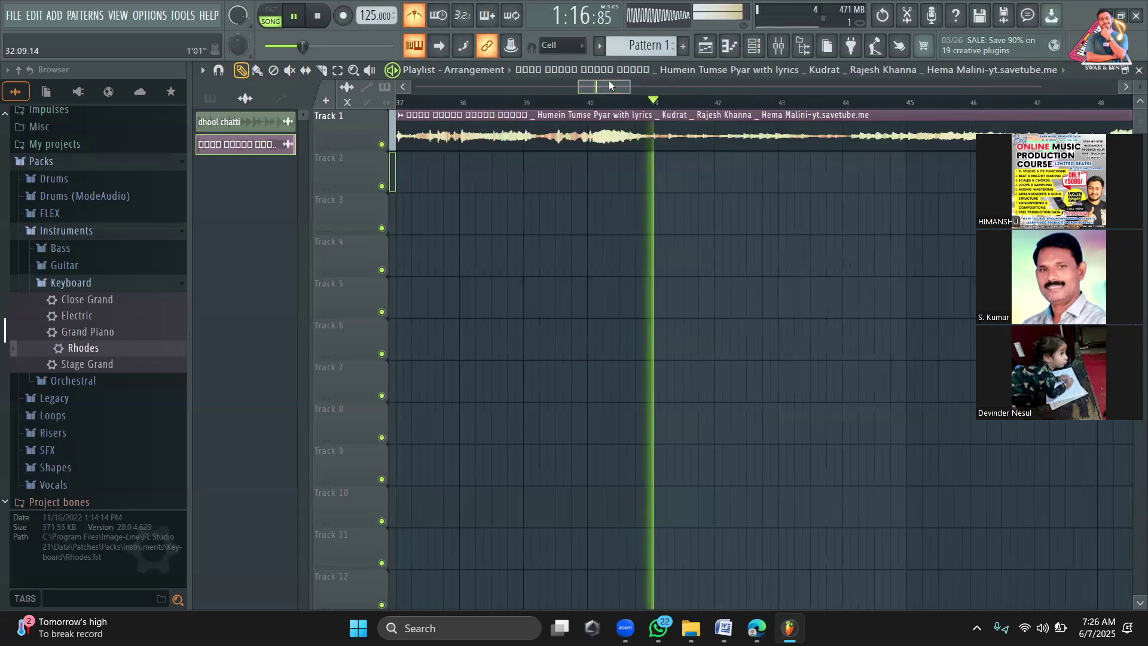
pyautogui.press('space')
pyautogui.moveTo(605, 87); pyautogui.dragTo(576, 85)
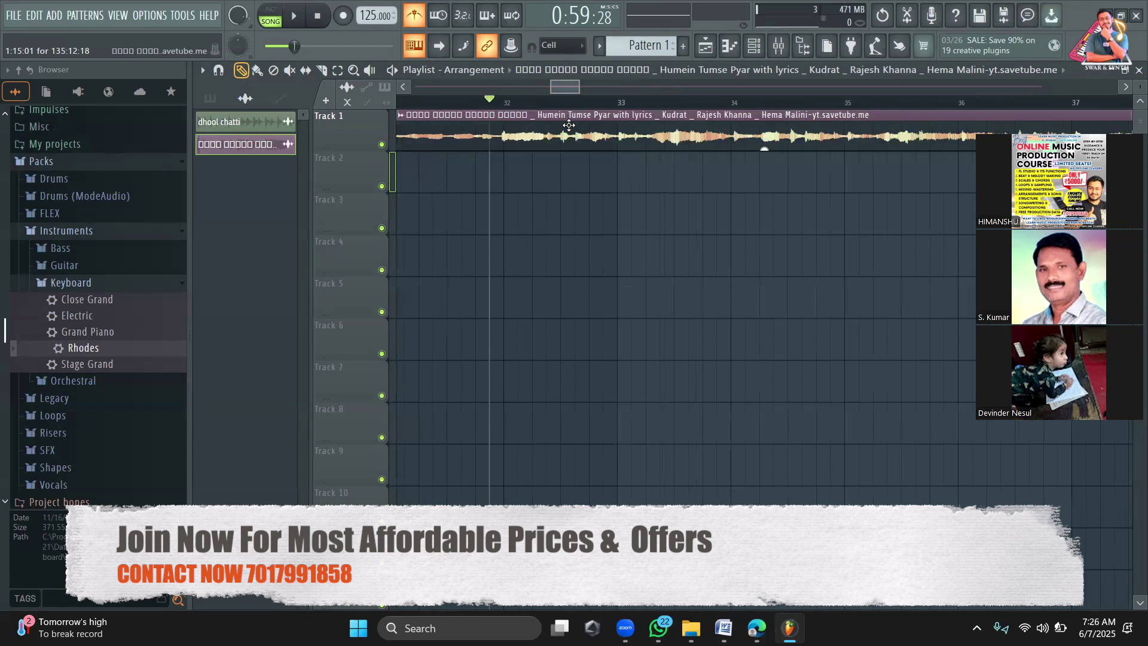
pyautogui.press('space')
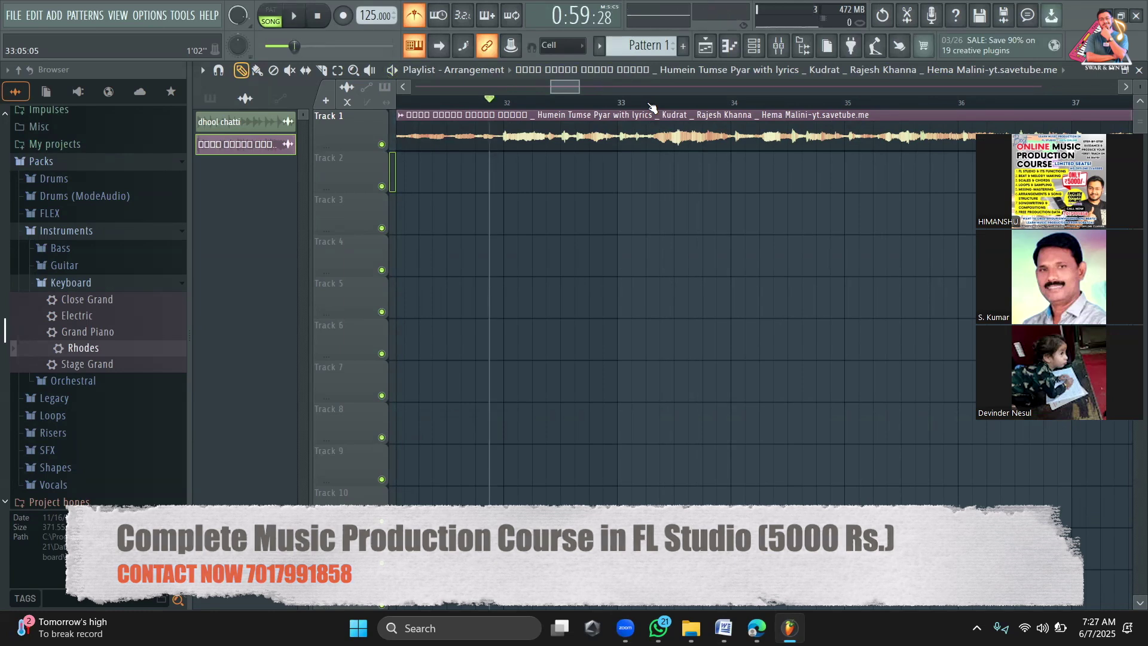
# Step: Show the Unsorted channels as a step sequencer and enter 808 Kick hits at the start and middle of Pattern 1
pyautogui.click(756, 48)
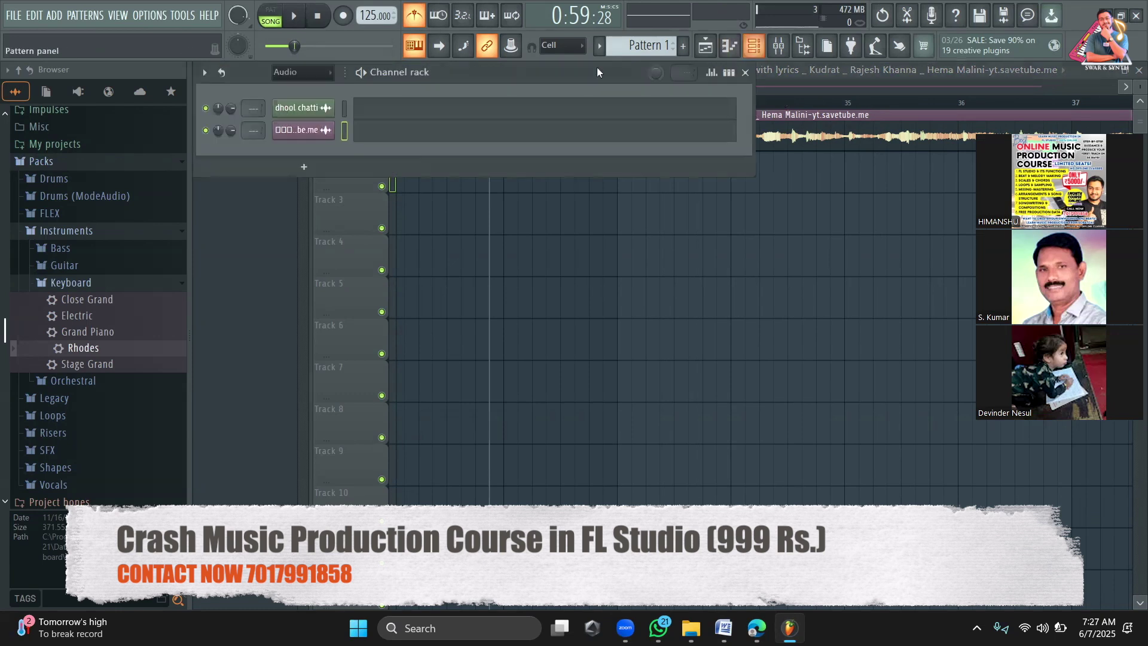
pyautogui.click(301, 71)
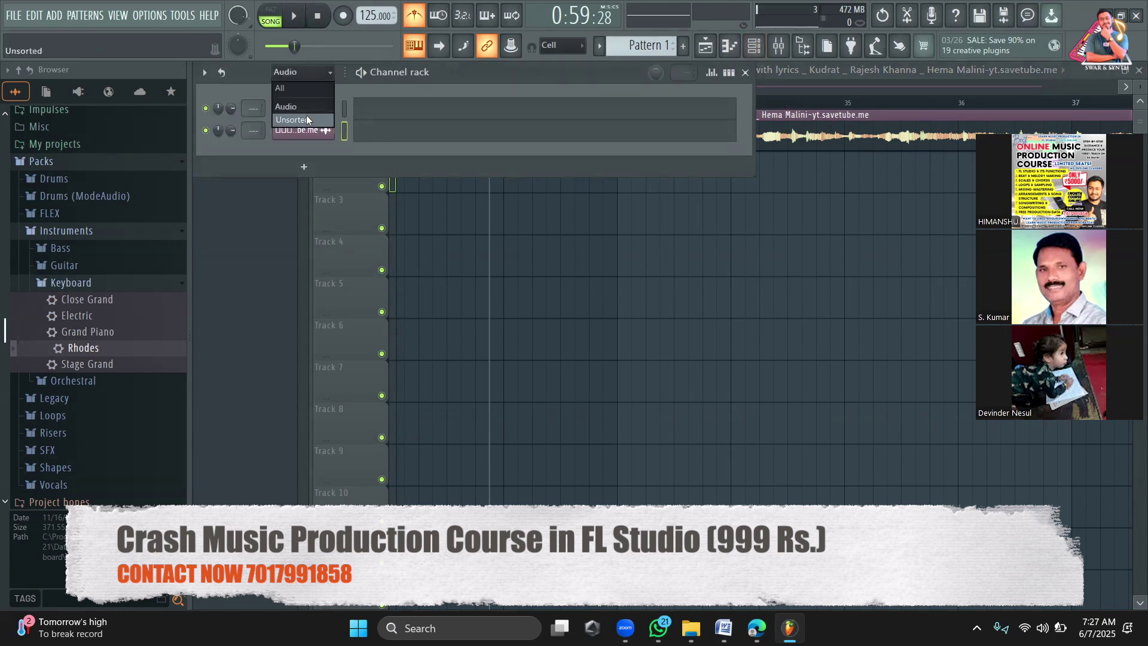
pyautogui.click(306, 114)
pyautogui.click(728, 73)
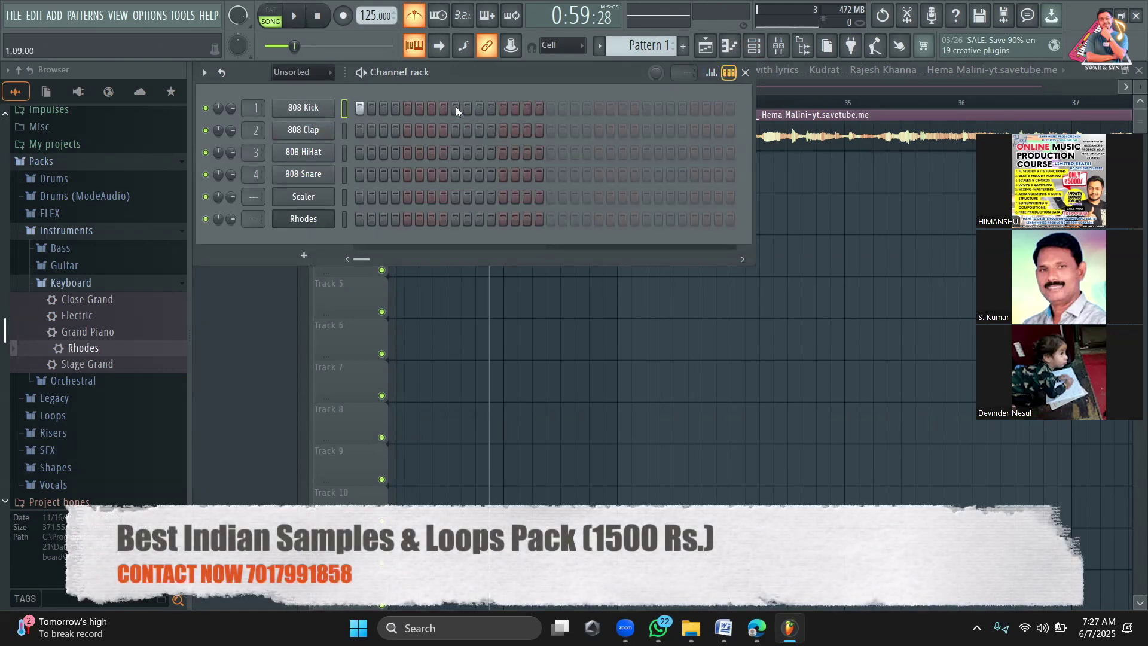
pyautogui.click(805, 84)
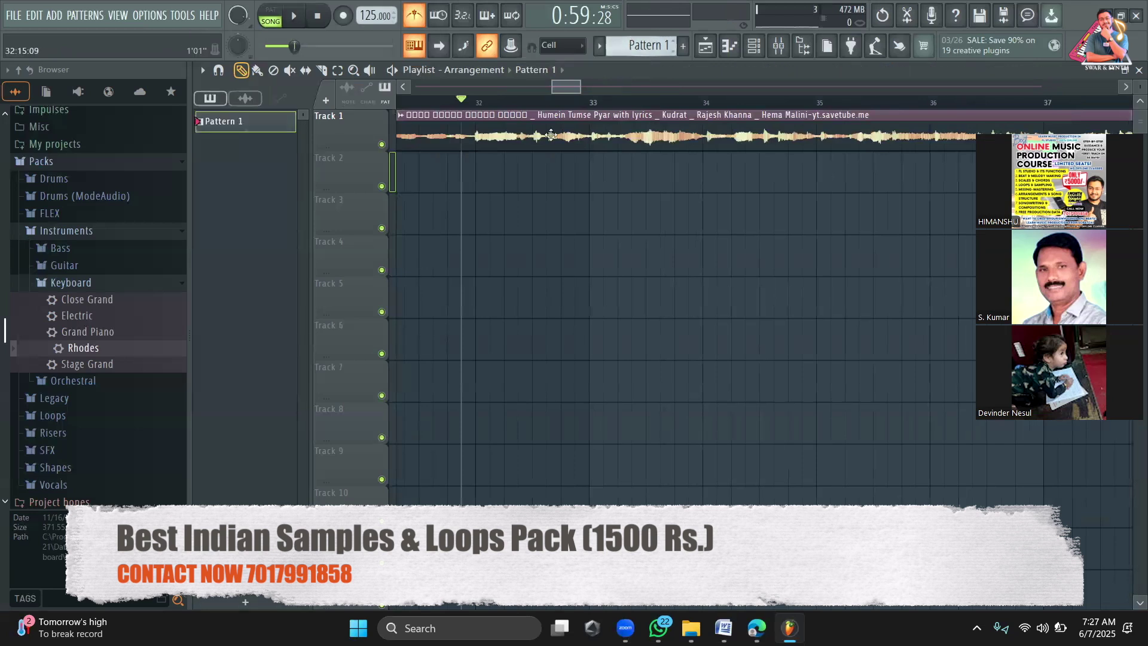
# Step: Place four consecutive Pattern 1 clips on Track 2 at bars 32, 33, 34 and 35 while the song plays
pyautogui.click(482, 174)
pyautogui.press('space')
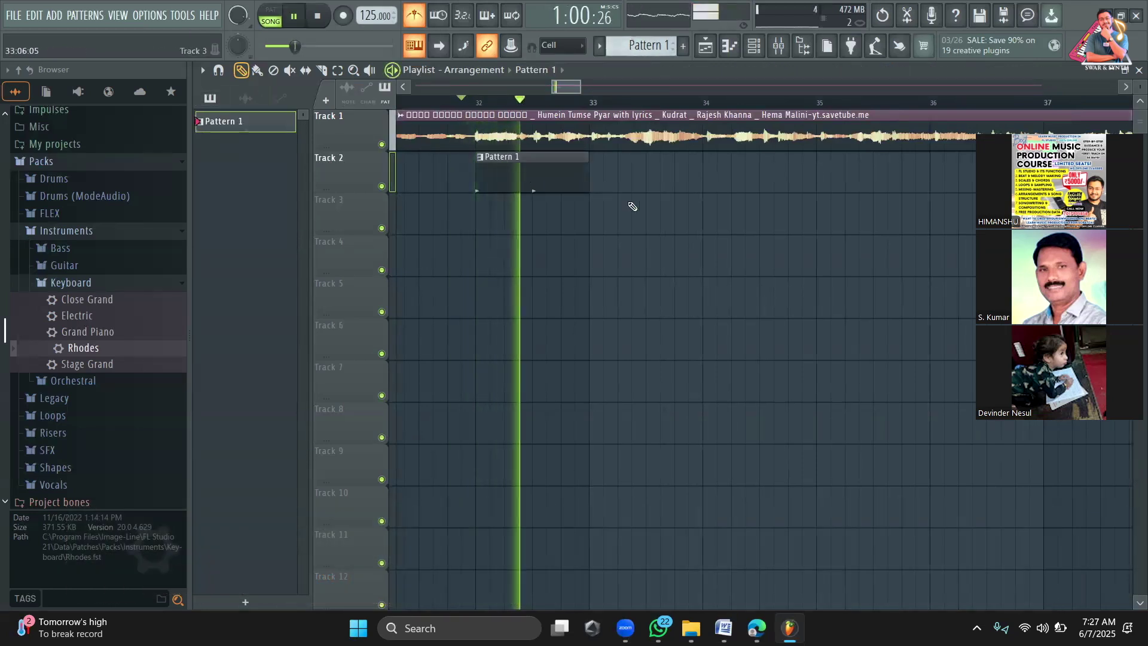
pyautogui.click(589, 156)
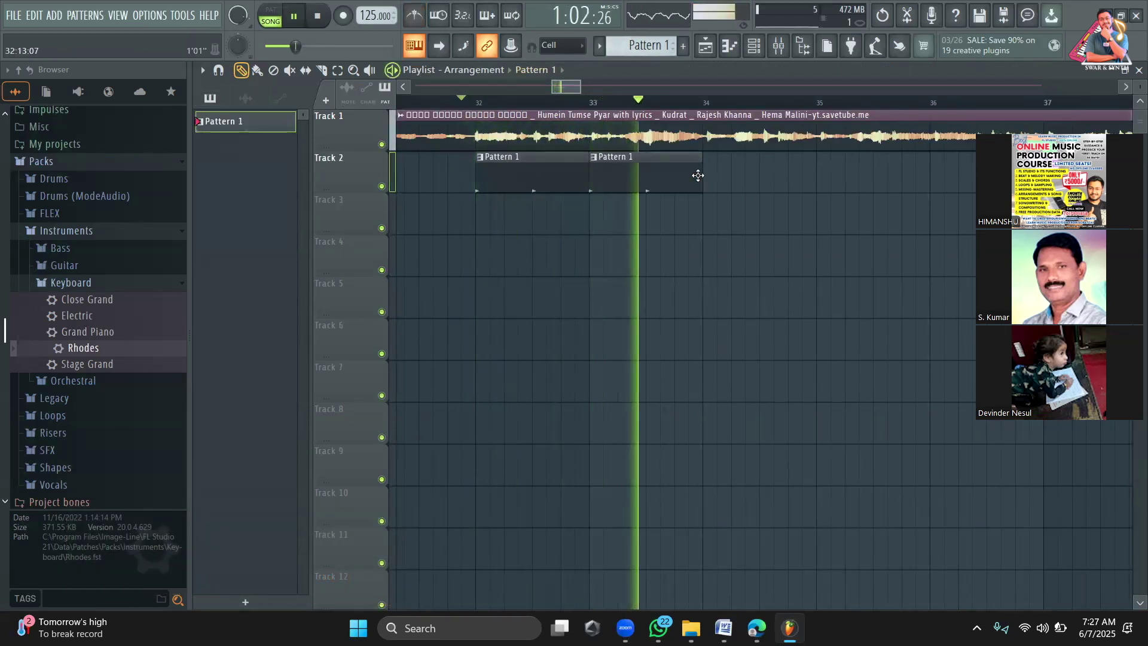
pyautogui.click(740, 184)
pyautogui.click(828, 175)
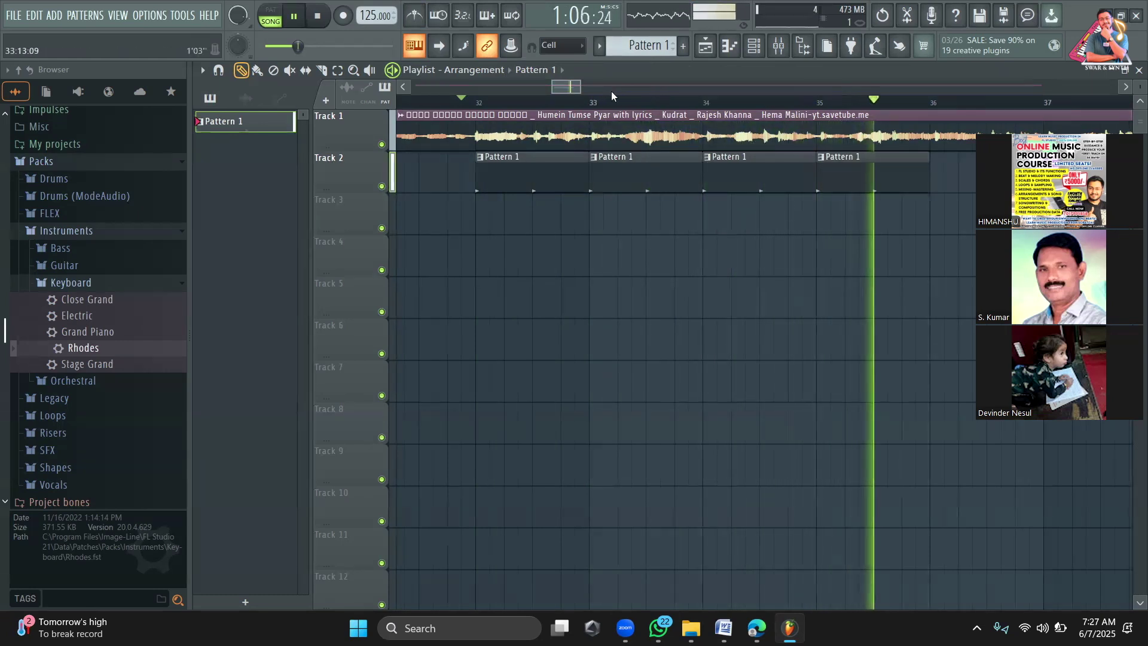
# Step: Audition the kick clips against the song from just before bar 32, checking how well the beats line up
pyautogui.moveTo(577, 86); pyautogui.dragTo(572, 87)
pyautogui.press('space')
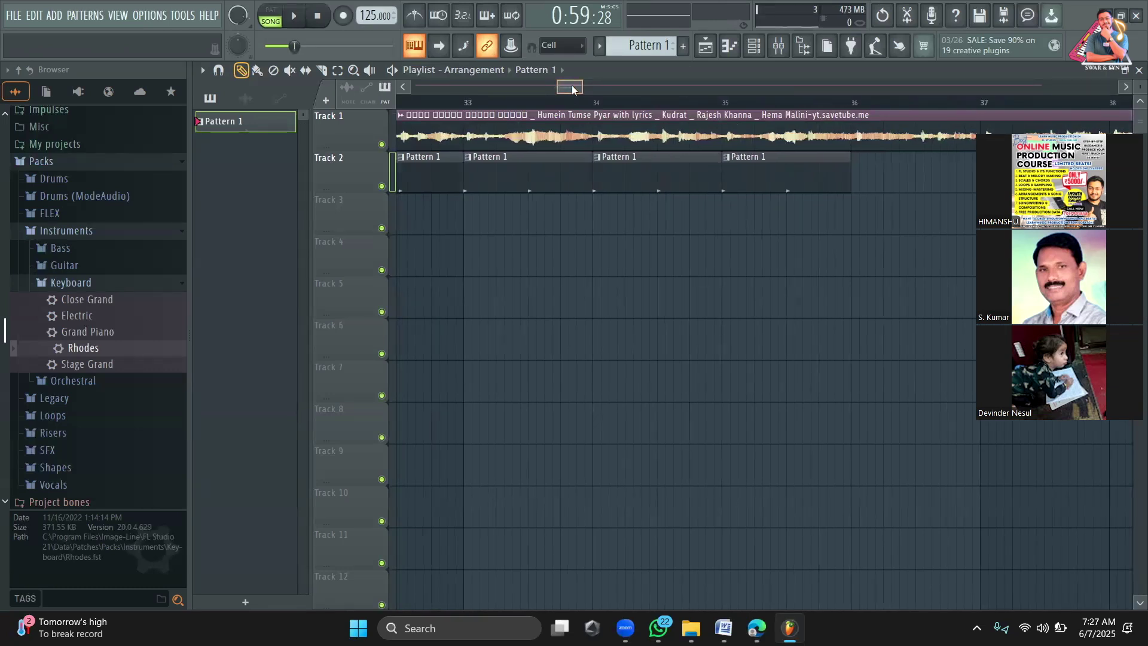
pyautogui.moveTo(571, 87); pyautogui.dragTo(570, 89)
pyautogui.press('space')
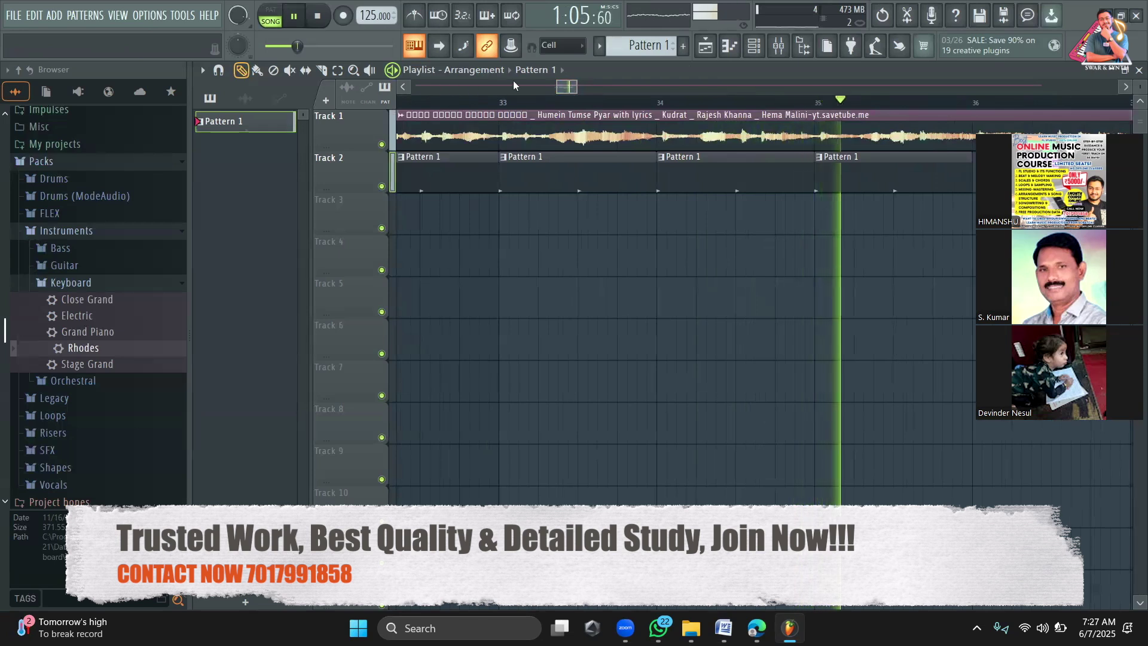
pyautogui.press('space')
# Step: Slice the song clip on Track 1 at bar 41 and delete the part after the cut
pyautogui.press('c')
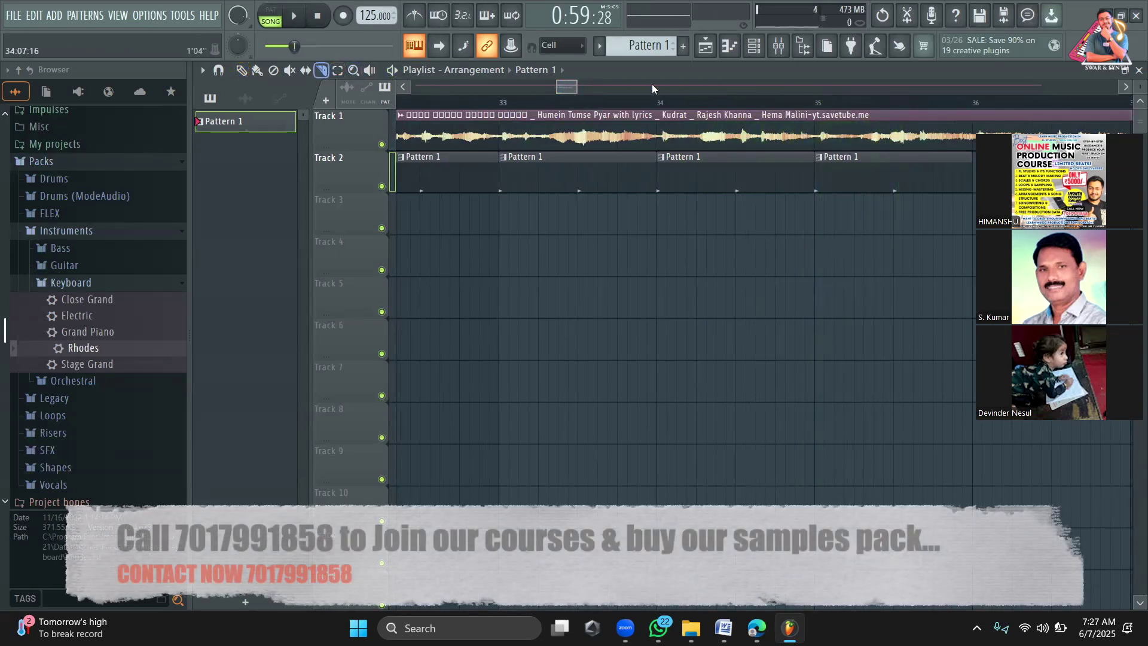
pyautogui.moveTo(578, 87); pyautogui.dragTo(608, 88)
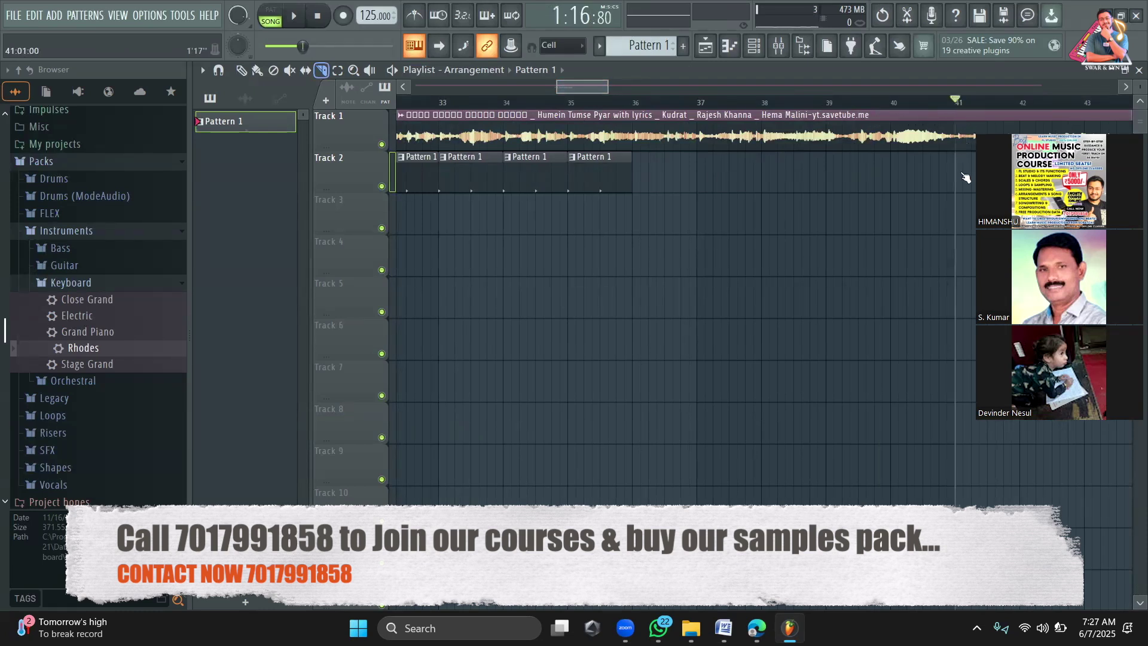
pyautogui.moveTo(962, 115); pyautogui.dragTo(963, 155)
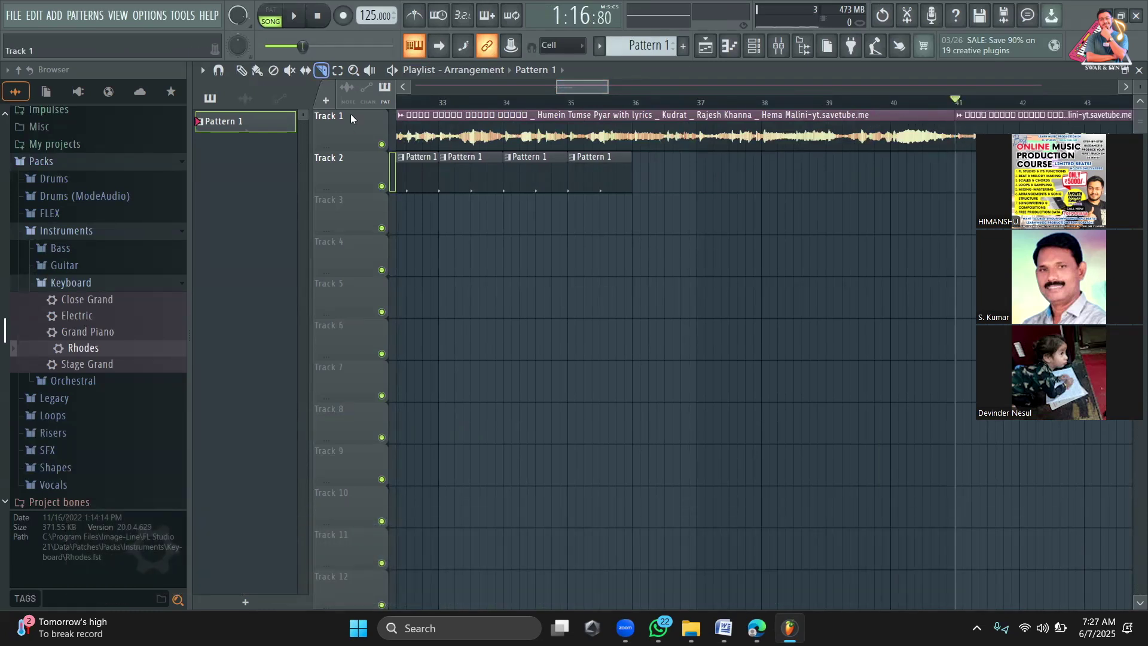
pyautogui.rightClick(1025, 116)
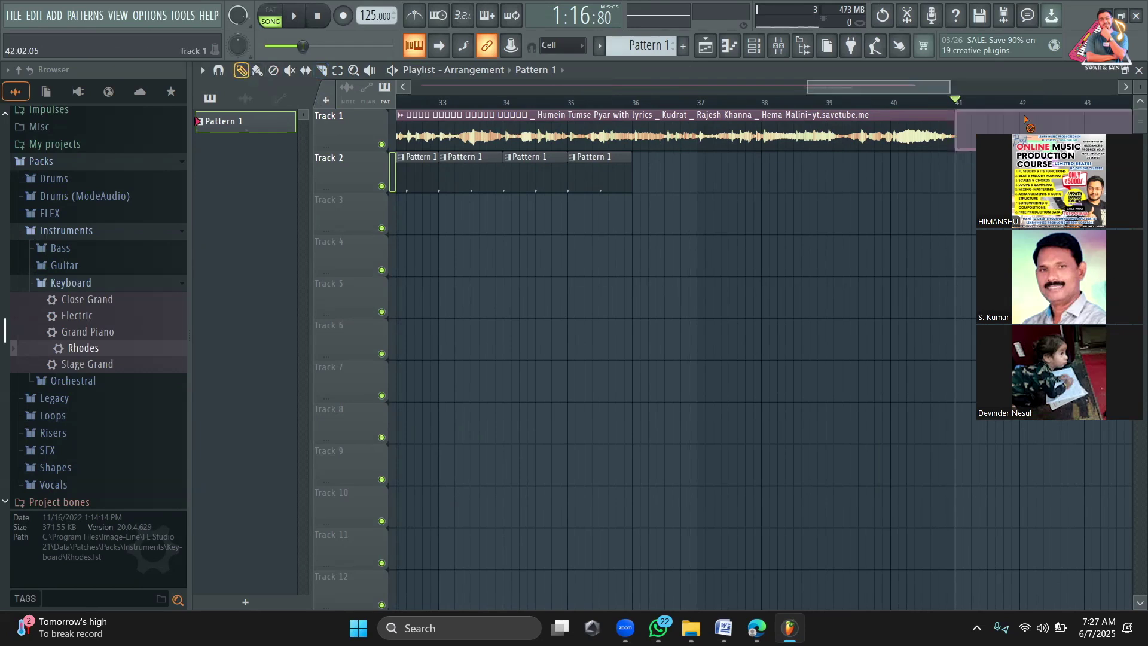
# Step: Replay the song with the kick clips from bar 32 and raise the project tempo to 126 BPM
pyautogui.moveTo(852, 89); pyautogui.dragTo(785, 88)
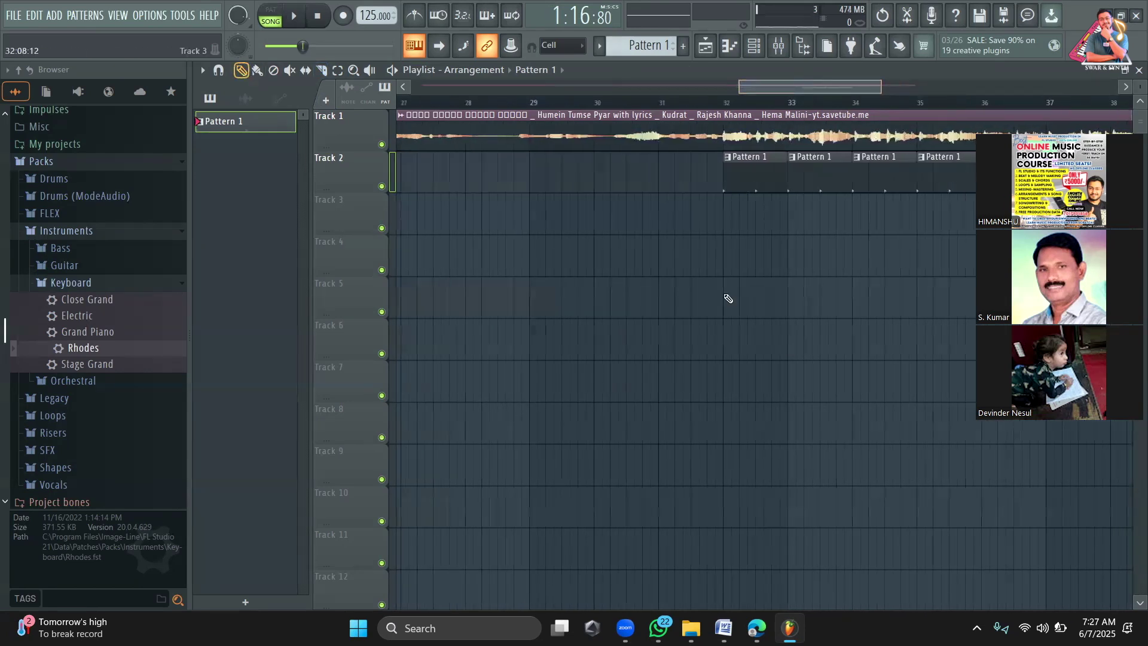
pyautogui.press('space')
pyautogui.scroll(2, 837, 93)
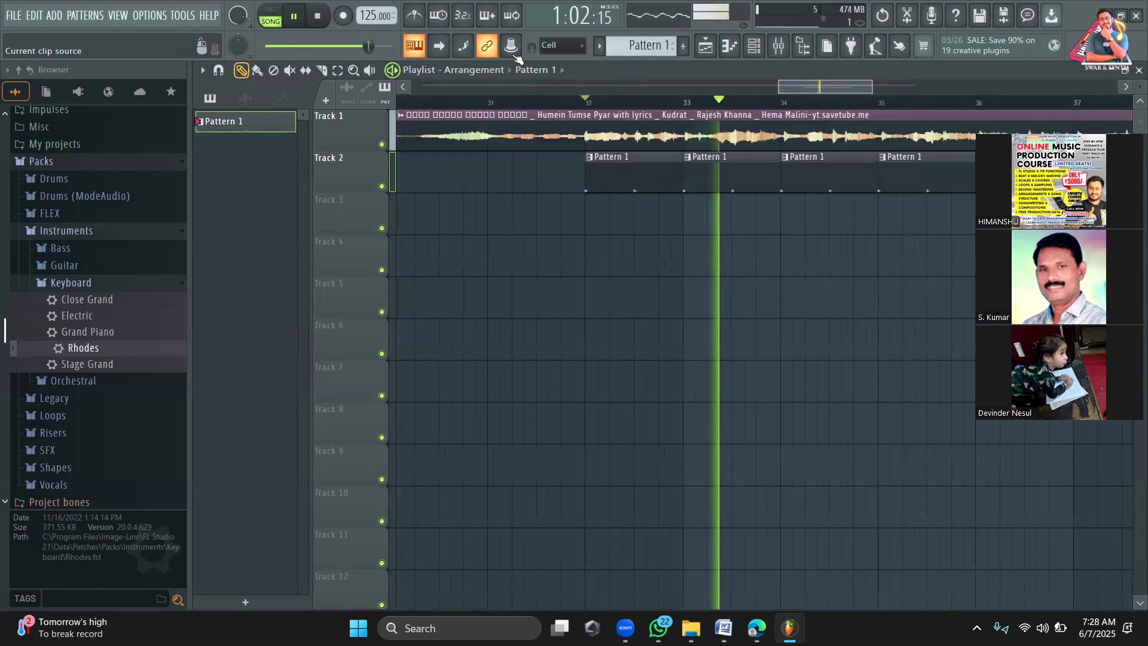
pyautogui.press('space')
pyautogui.scroll(1, 376, 16)
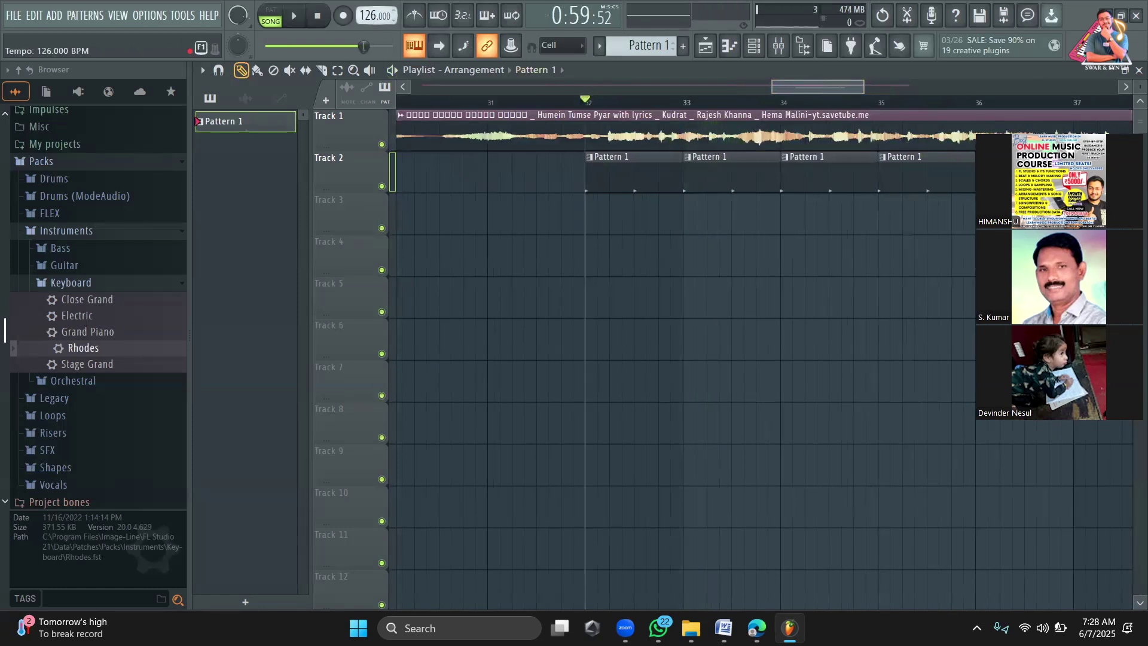
# Step: Set the project tempo to 124 BPM and dismiss the prompt to restretch all channels
pyautogui.scroll(-2, 375, 16)
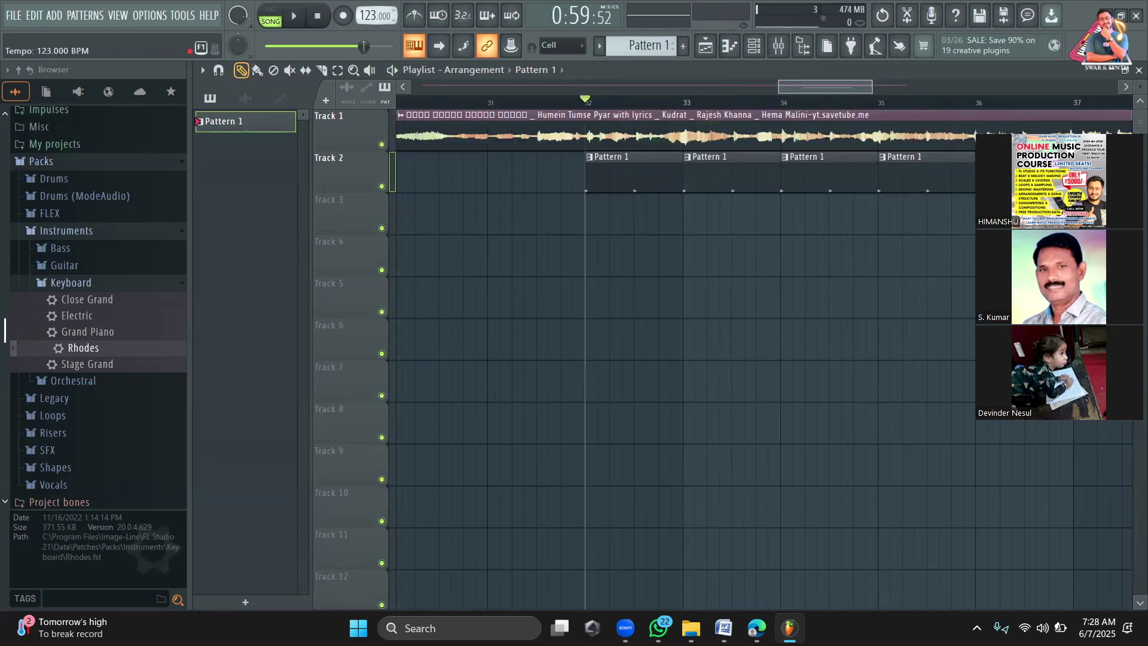
pyautogui.scroll(2, 376, 16)
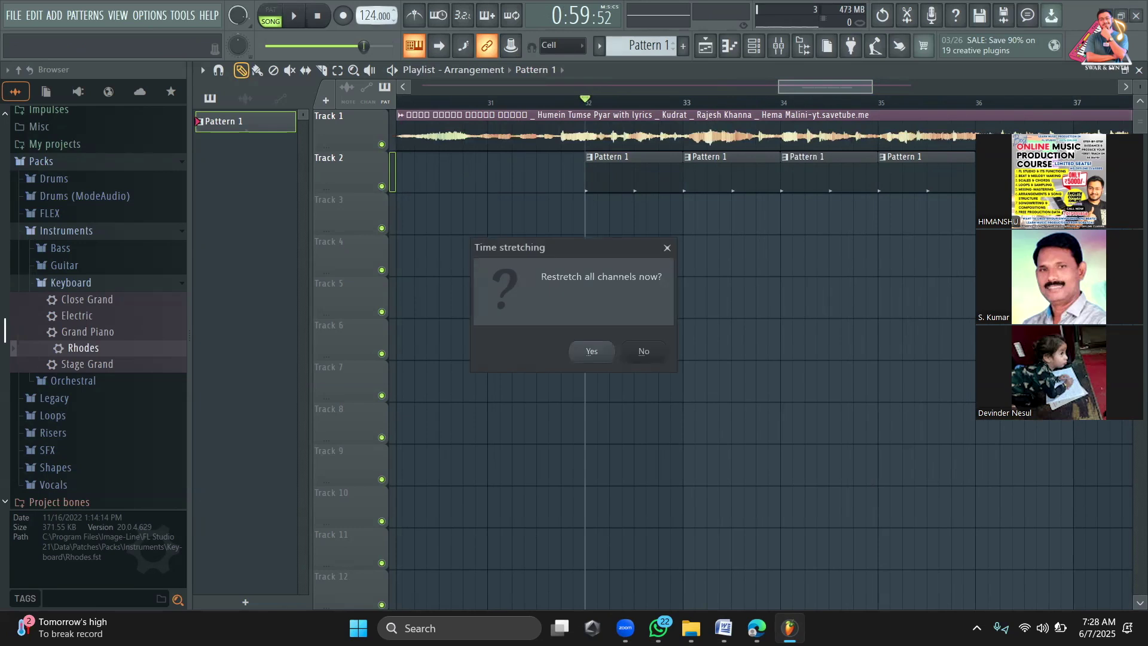
pyautogui.click(668, 247)
# Step: Play the song with the kick clips from just before bar 32 to judge their alignment at the new tempo
pyautogui.press('space')
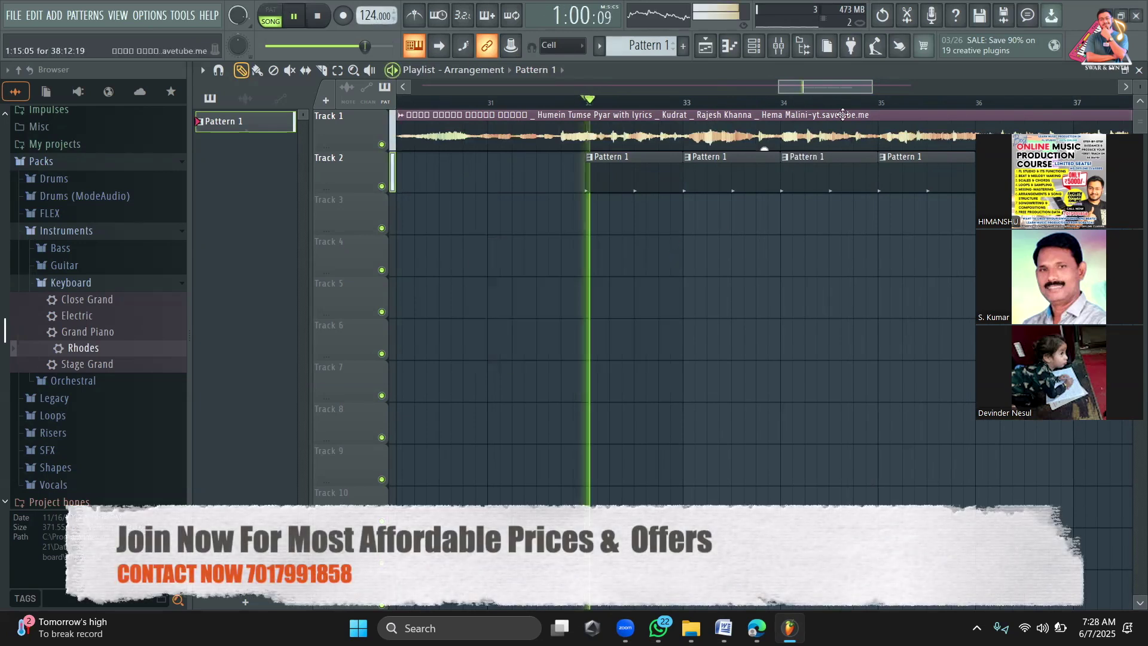
pyautogui.scroll(2, 684, 126)
pyautogui.press('space')
pyautogui.press('space')
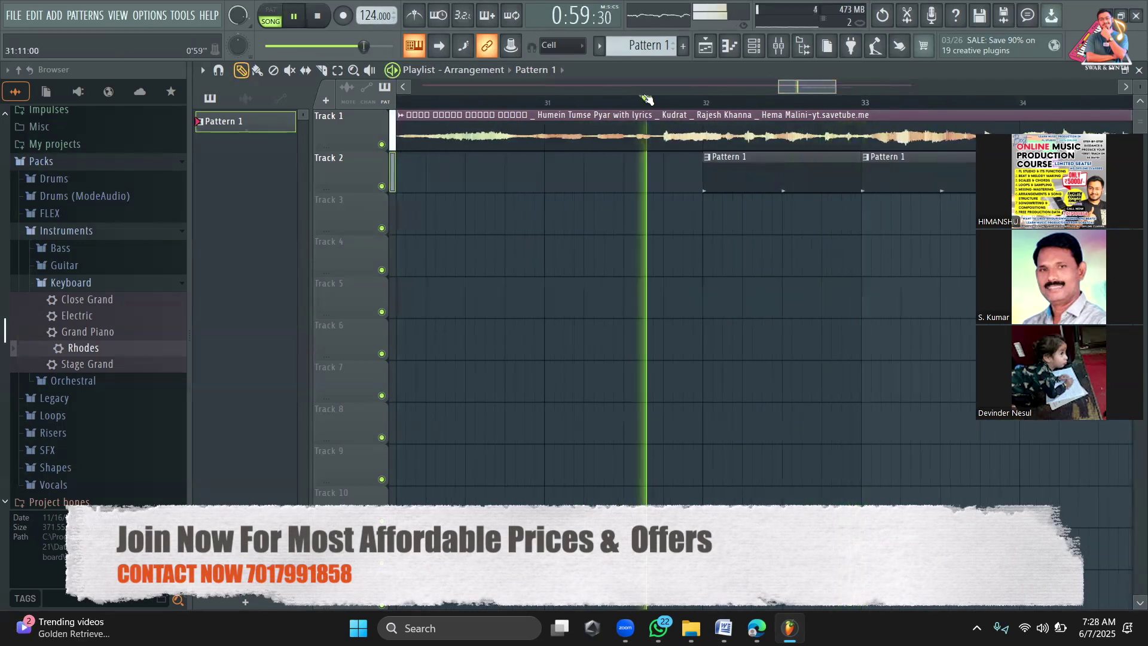
pyautogui.press('space')
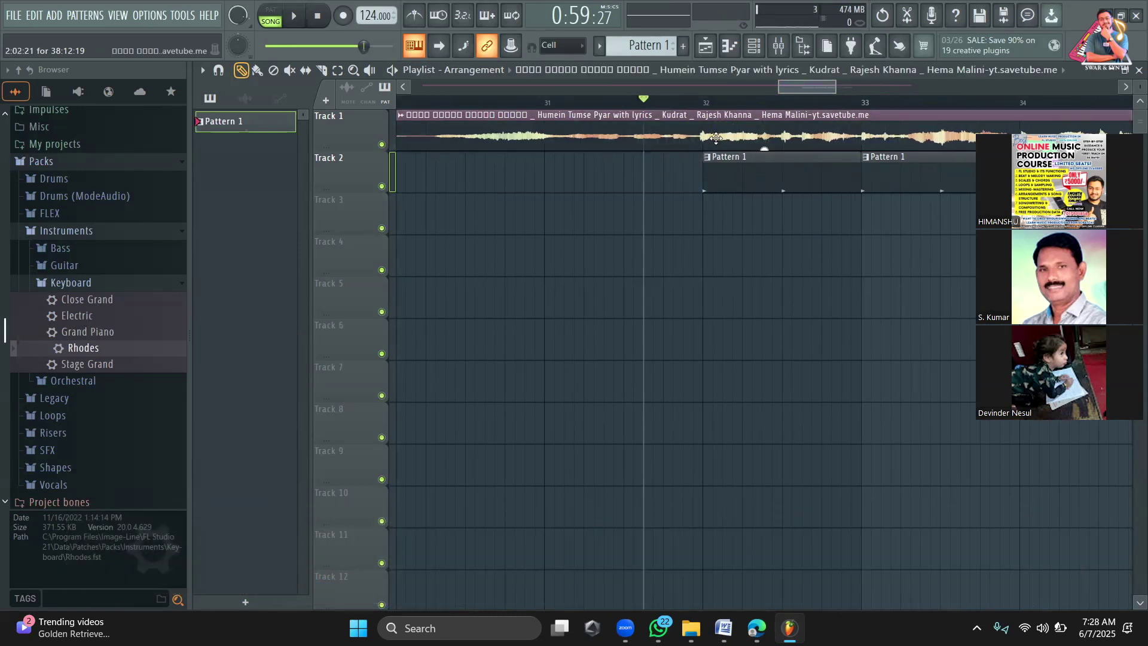
pyautogui.press('space')
# Step: Place four more Pattern 1 clips on Track 2 at bars 36, 37, 38 and 39 while the song plays
pyautogui.moveTo(816, 91); pyautogui.dragTo(853, 90)
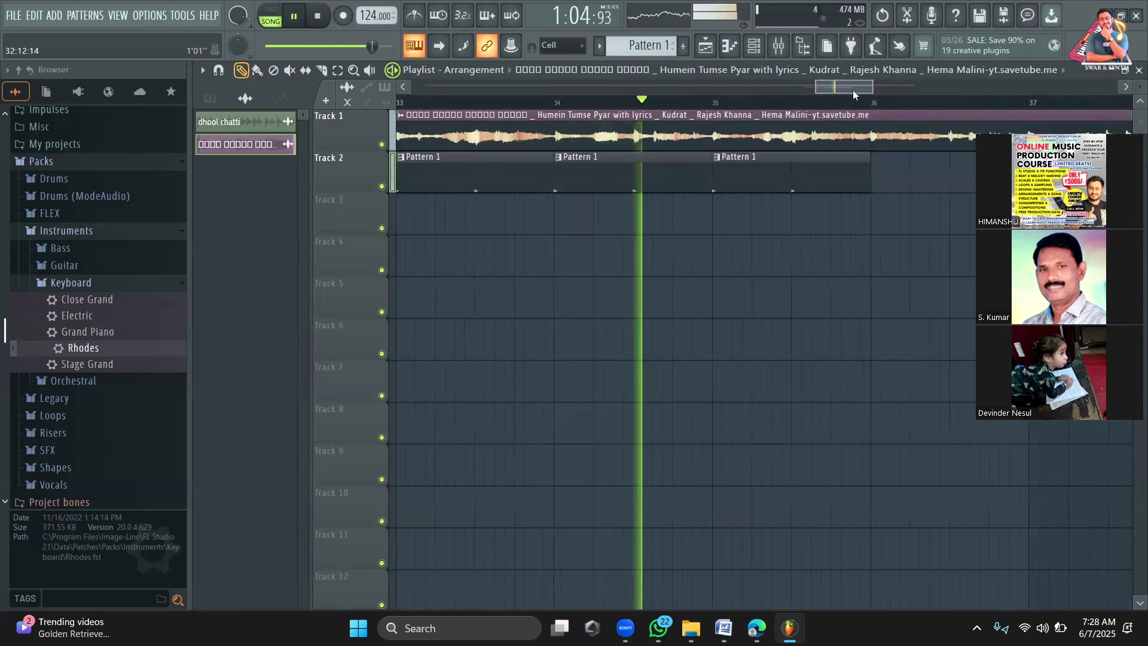
pyautogui.click(859, 174)
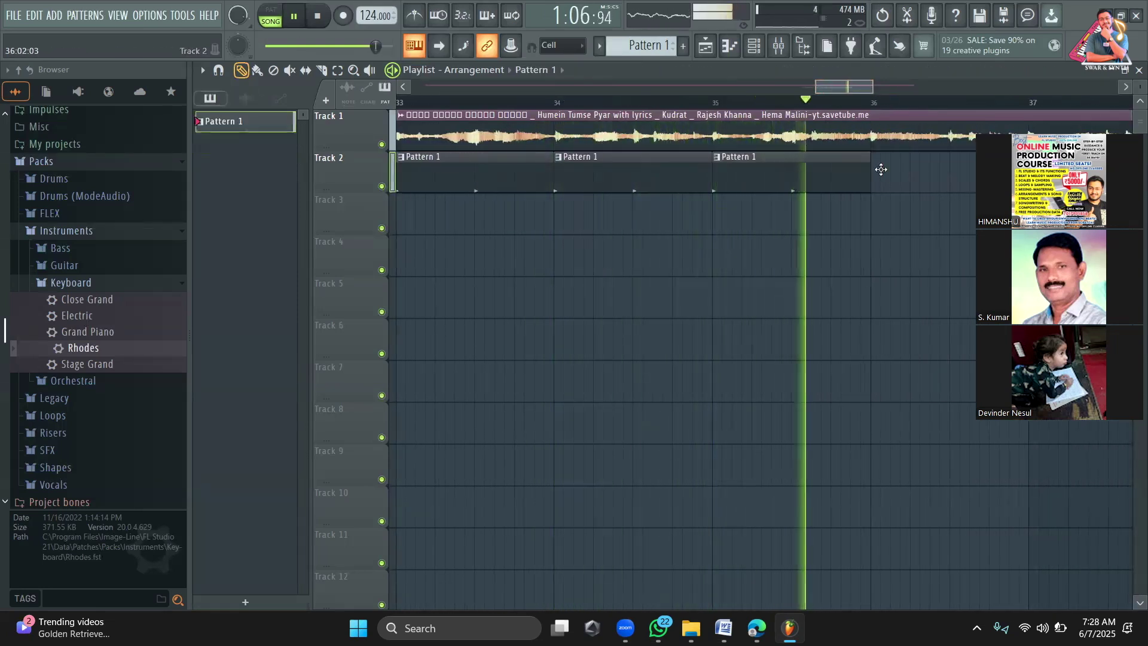
pyautogui.click(894, 168)
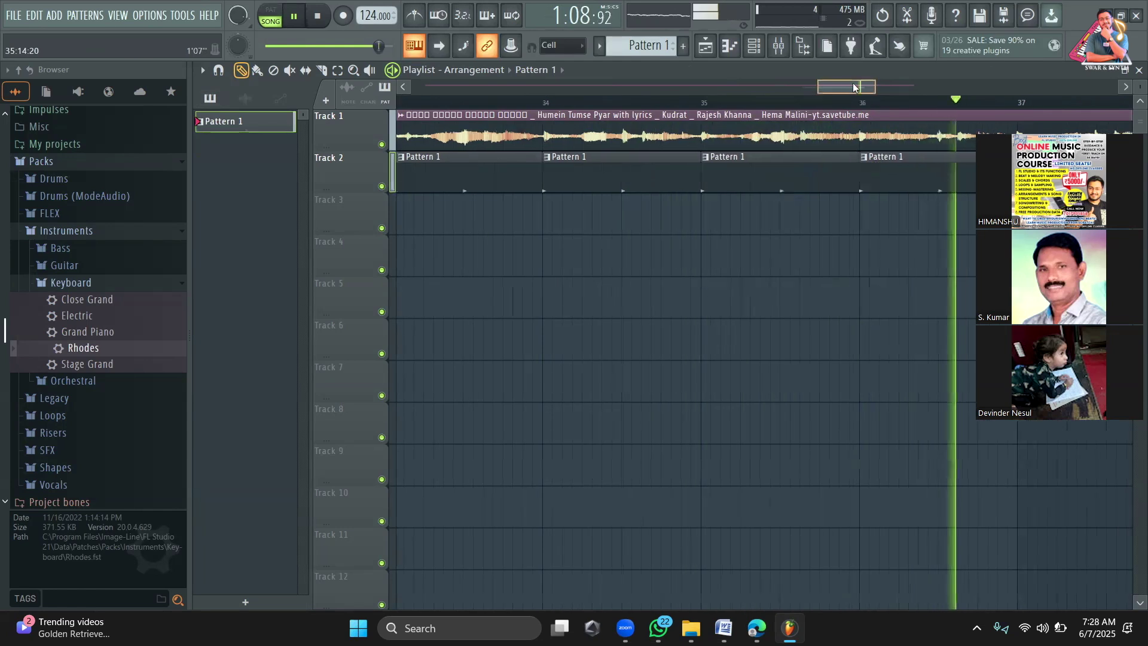
pyautogui.click(765, 175)
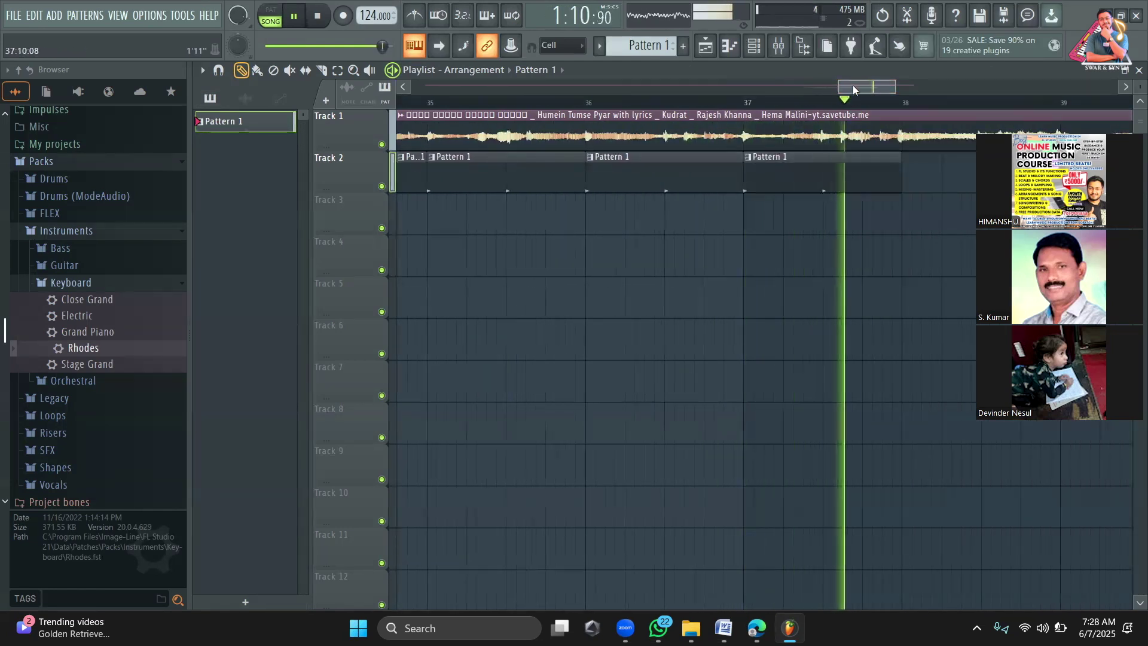
pyautogui.click(688, 172)
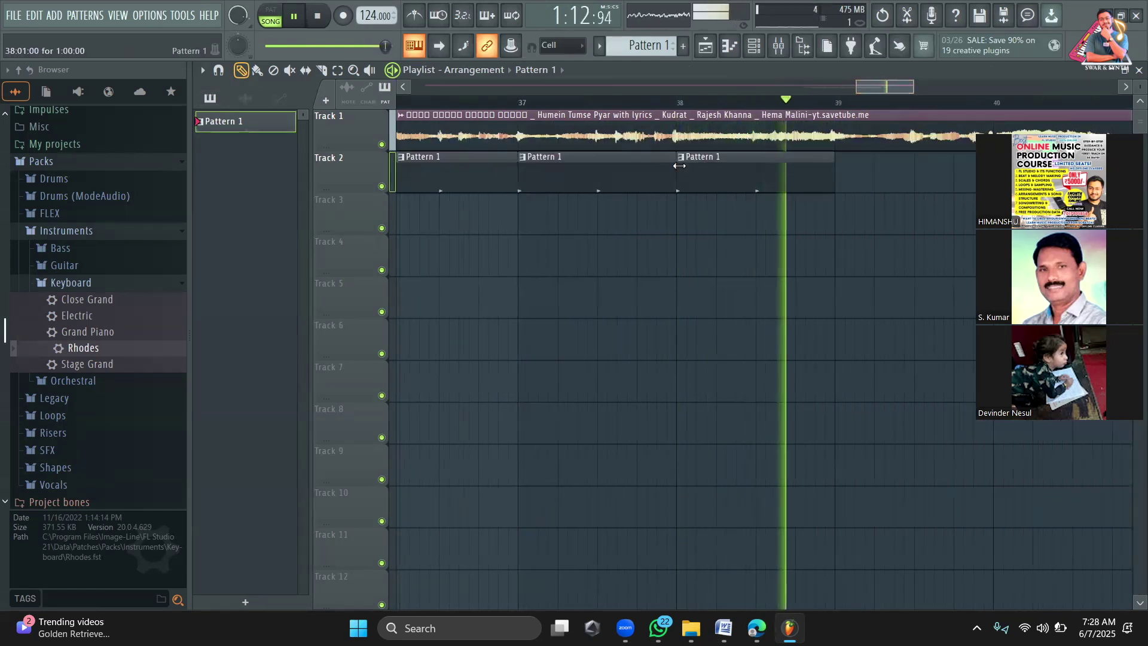
pyautogui.click(843, 180)
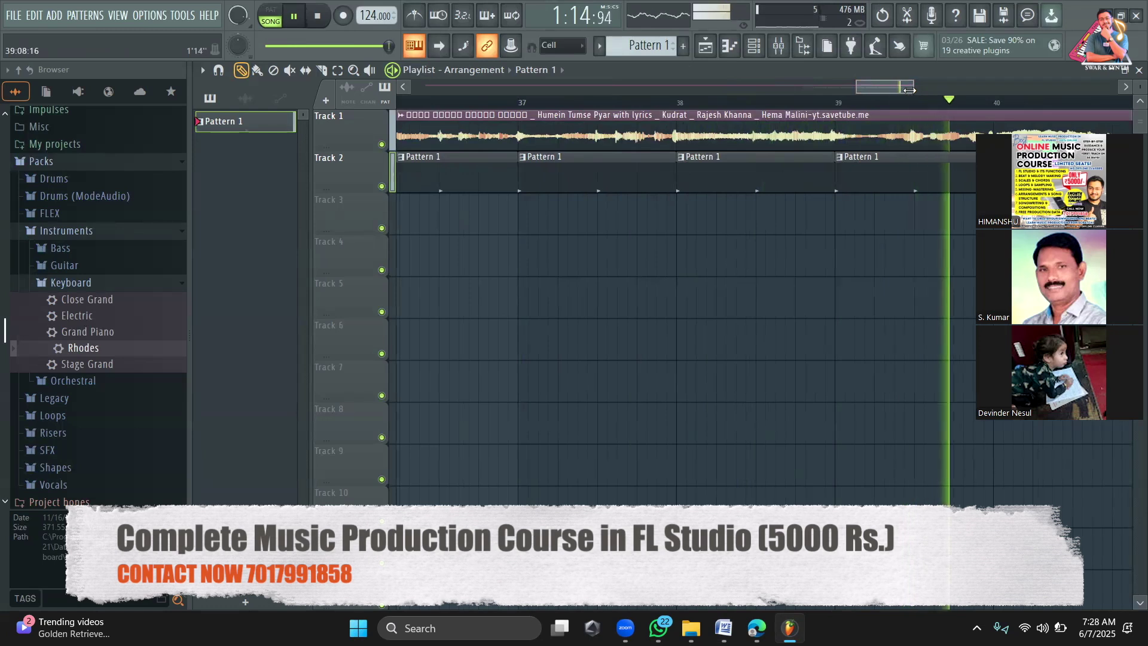
# Step: Replay the song with the extended kick clips from just before bar 32, then stop playback
pyautogui.scroll(-2, 754, 177)
pyautogui.moveTo(919, 87); pyautogui.dragTo(820, 80)
pyautogui.press('space')
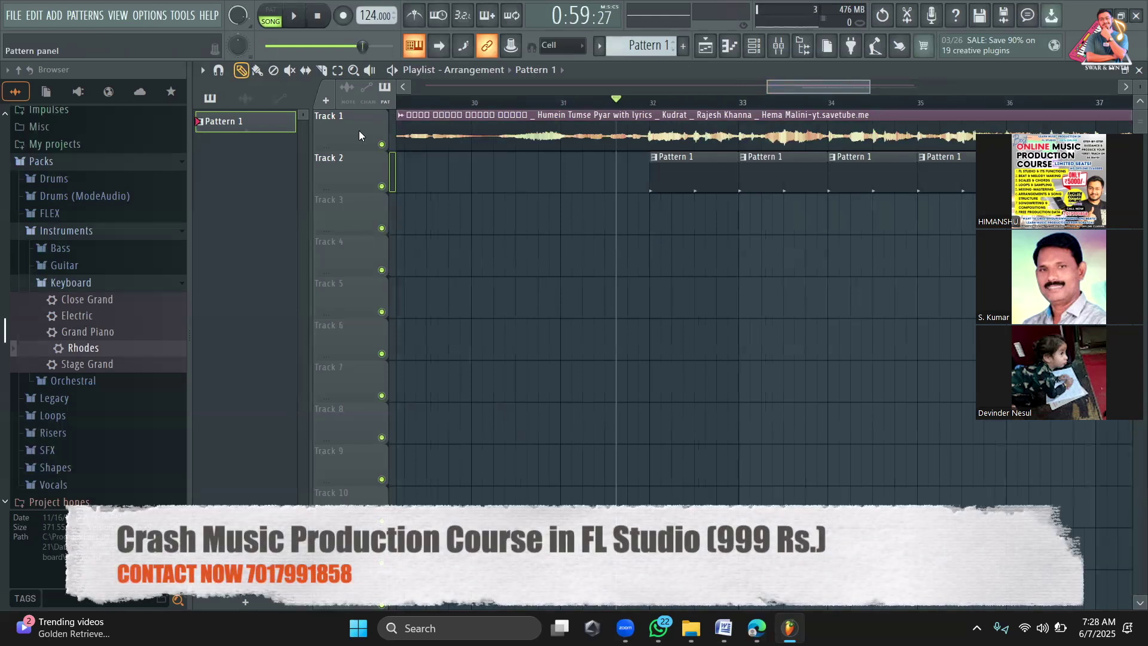
pyautogui.click(359, 130)
pyautogui.press('space')
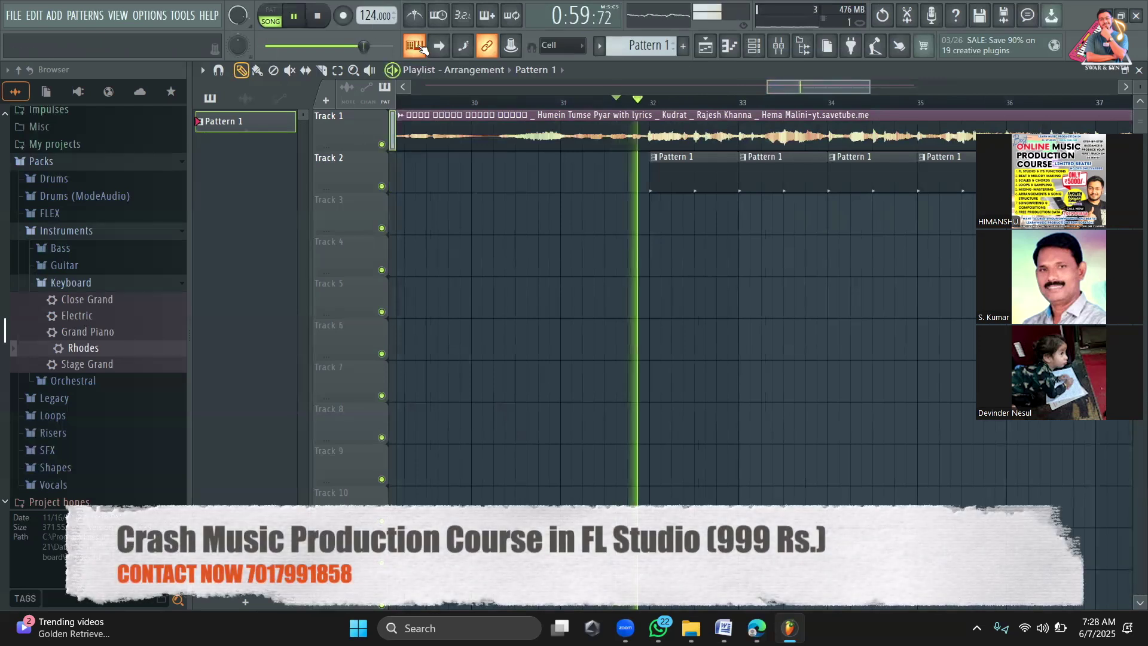
pyautogui.moveTo(870, 85); pyautogui.dragTo(833, 84)
pyautogui.press('space')
# Step: Add FPC Egg 1 and DNC Clap 1 from the Drums Percussion pack as new channels in the Unsorted channel rack group
pyautogui.click(755, 49)
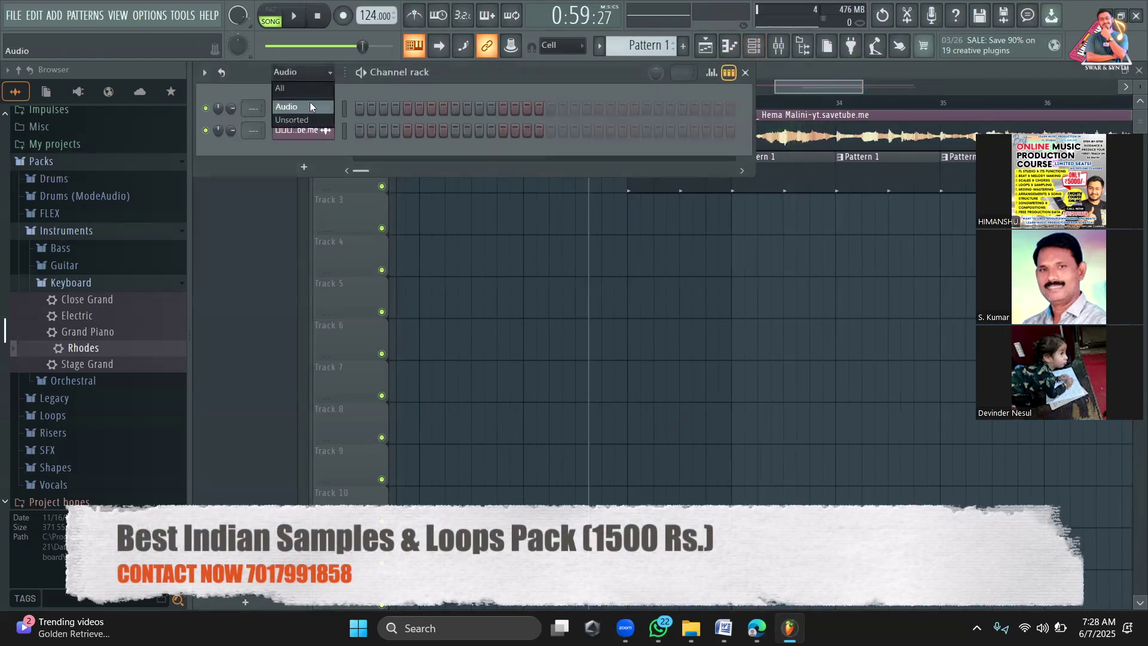
pyautogui.click(311, 116)
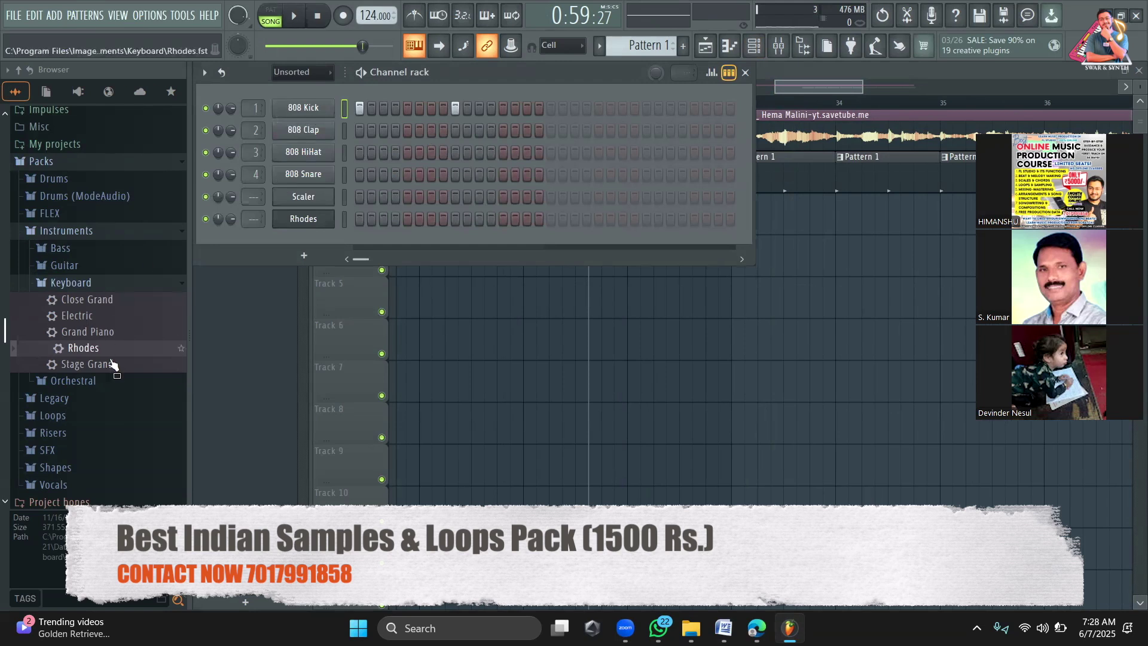
pyautogui.scroll(-5, 112, 367)
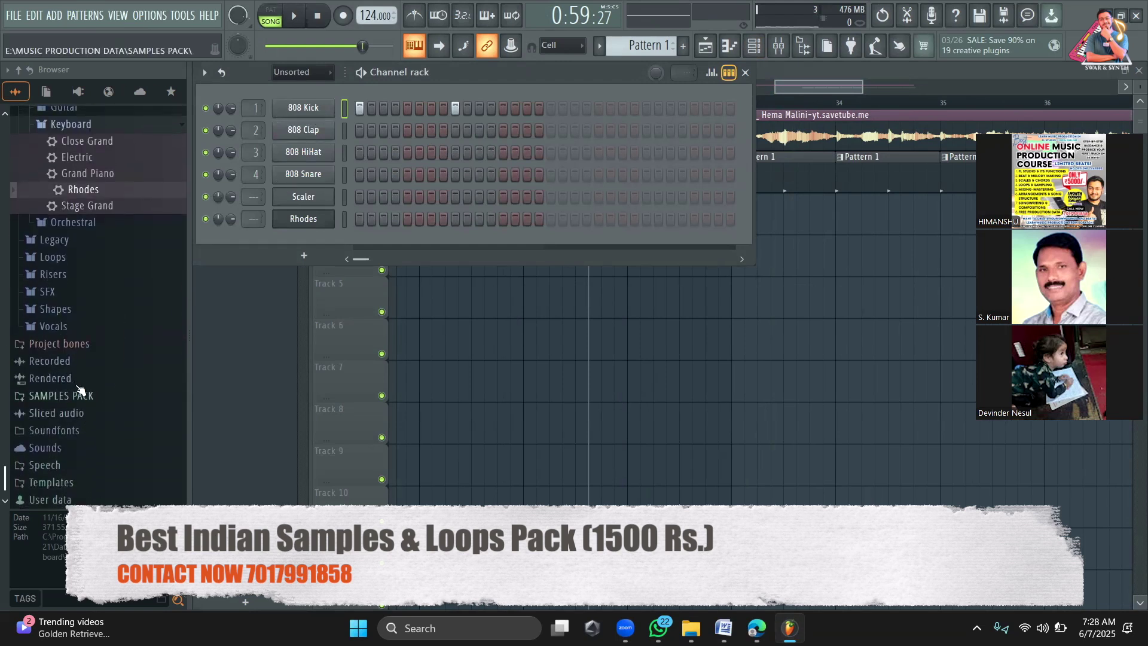
pyautogui.scroll(10, 85, 294)
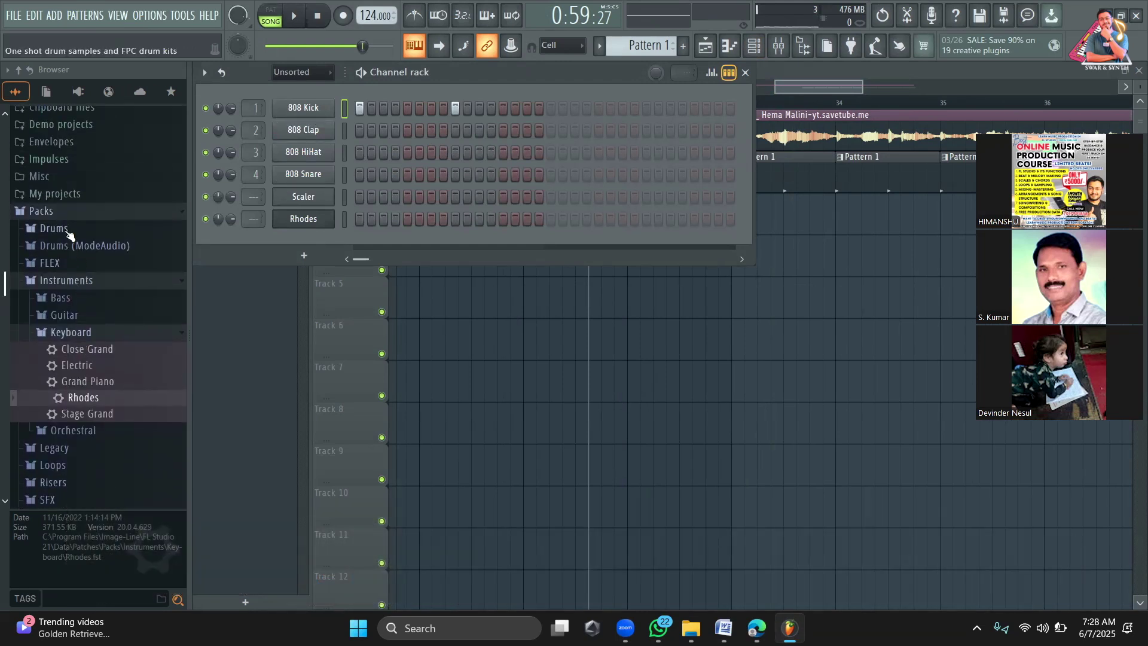
pyautogui.click(91, 323)
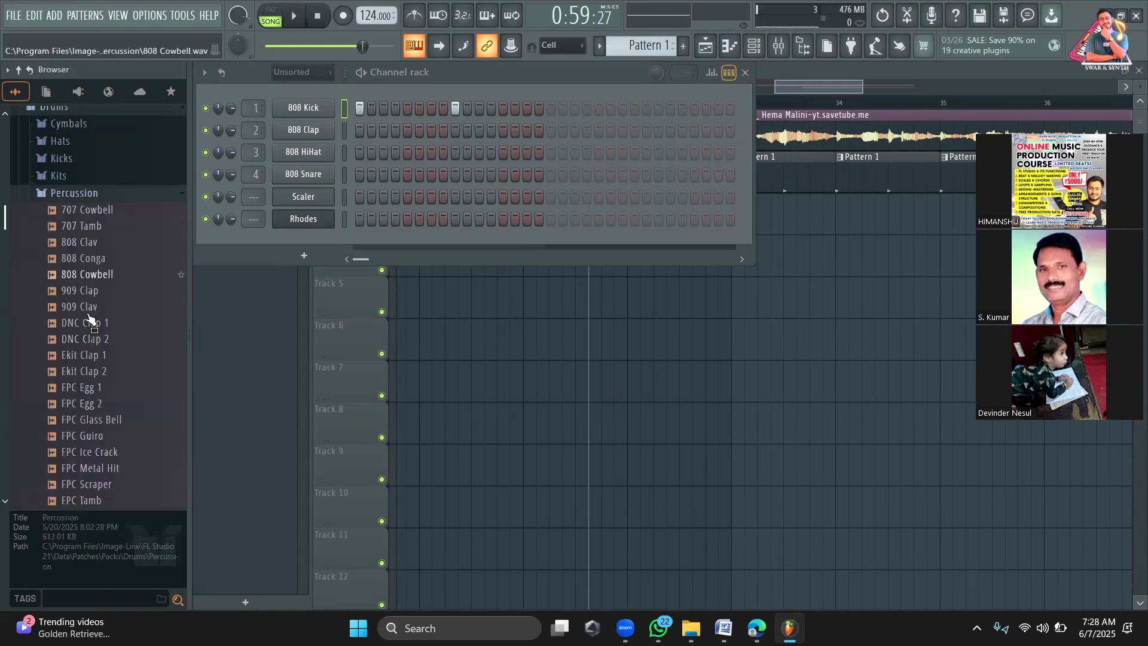
pyautogui.moveTo(89, 308); pyautogui.dragTo(156, 342)
pyautogui.moveTo(312, 251)
pyautogui.mouseDown()
pyautogui.moveTo(321, 239)
pyautogui.moveTo(322, 267)
pyautogui.mouseUp()
pyautogui.click(93, 246)
# Step: Program DNC Clap 1 on step 9 and FPC Egg 1 on steps 1, 5, 9 and 13 while the song plays
pyautogui.click(455, 263)
pyautogui.press('space')
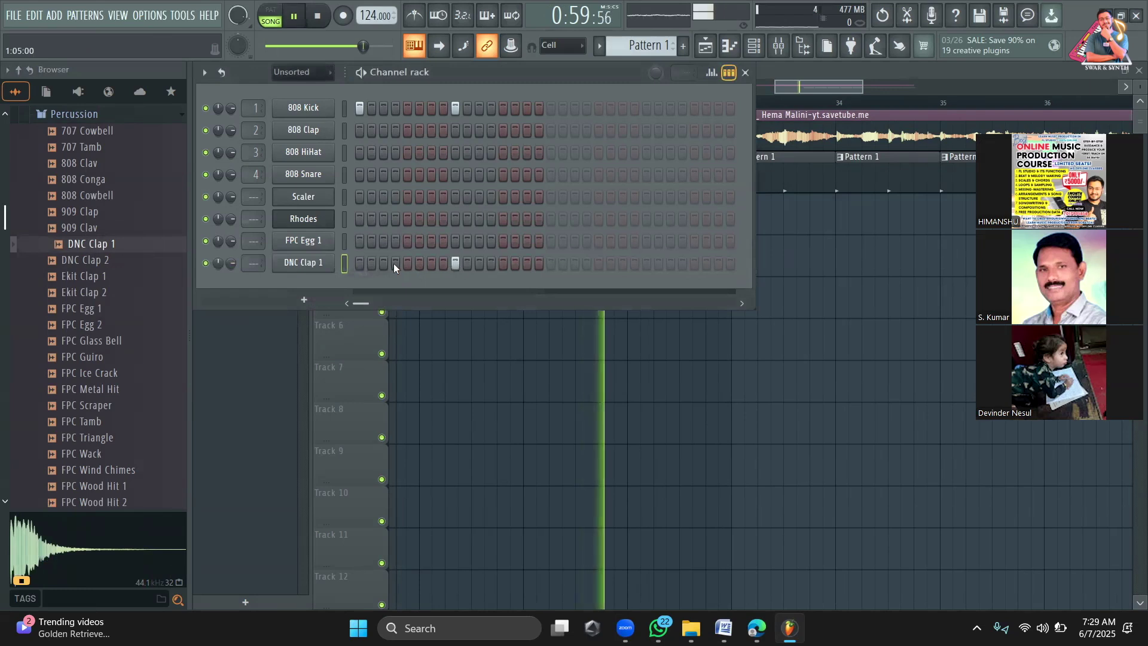
pyautogui.click(359, 240)
pyautogui.click(455, 240)
pyautogui.click(504, 239)
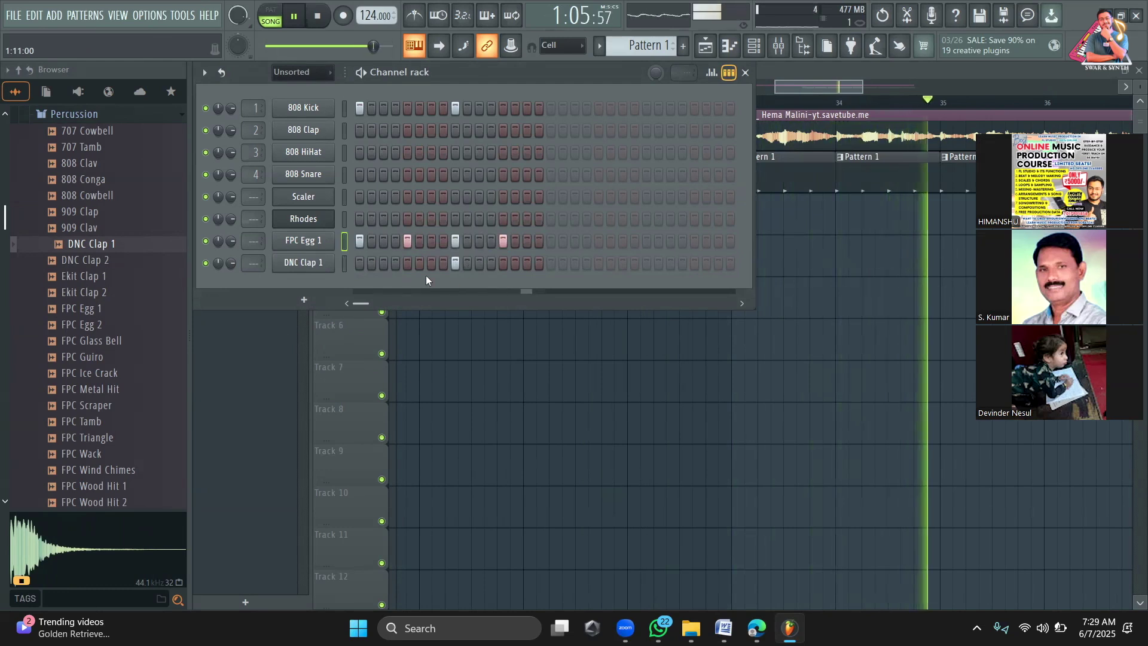
# Step: Lower the FPC Egg 1 channel volume to 52%
pyautogui.click(311, 241)
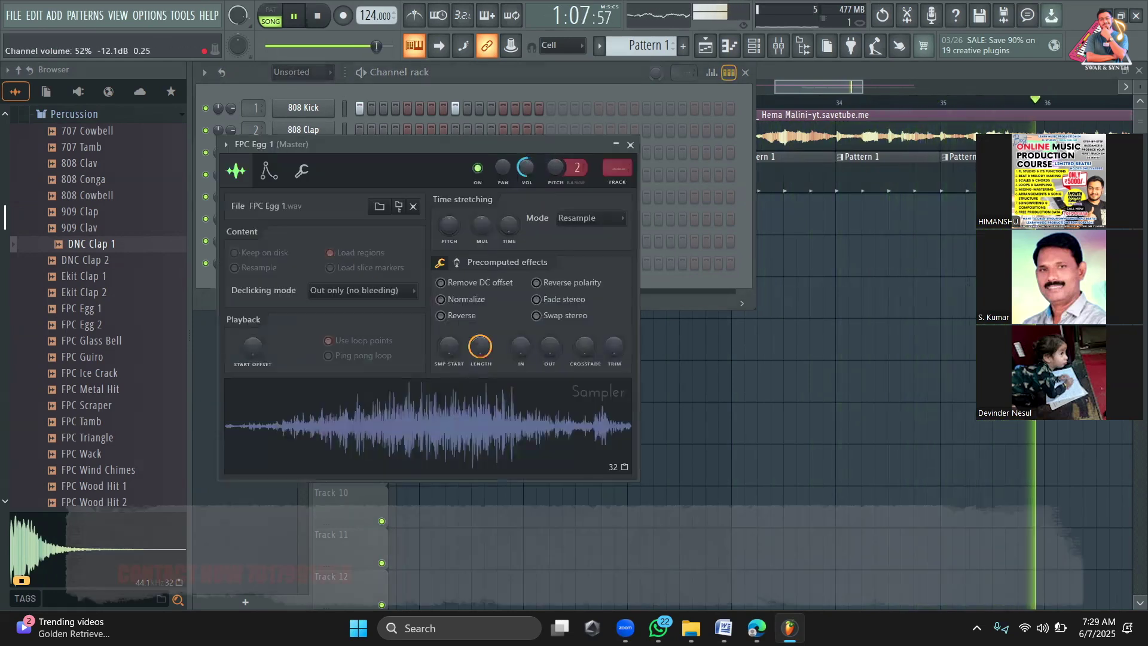
pyautogui.click(525, 95)
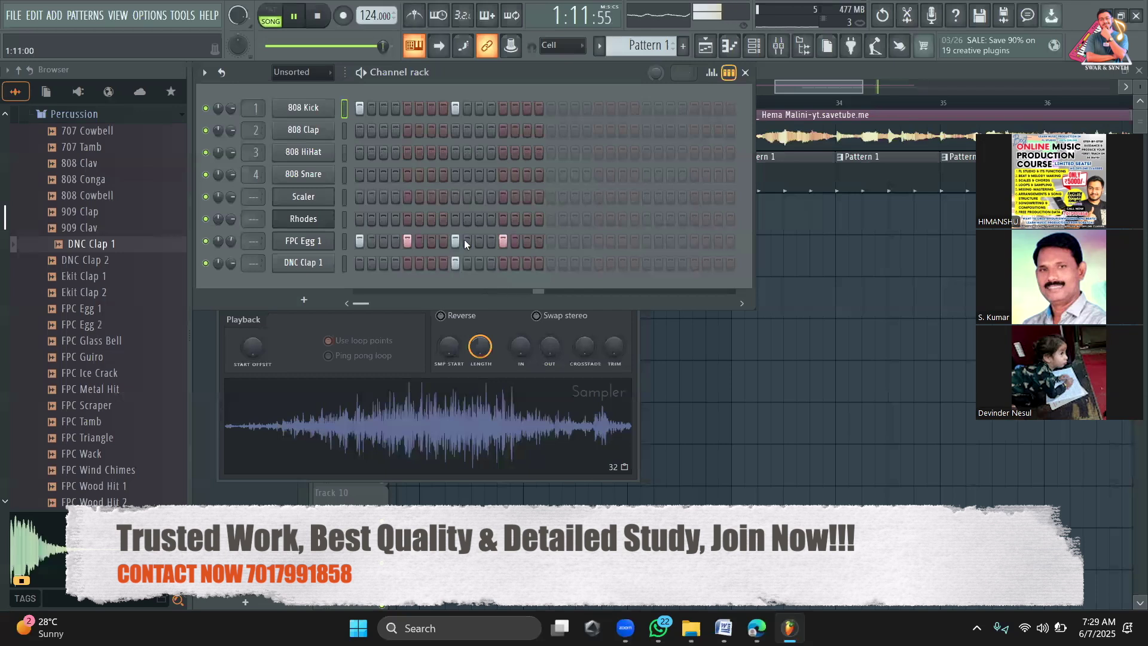
# Step: Replay the song from just before bar 32 in the playlist to hear the clap and egg parts against it
pyautogui.moveTo(859, 88)
pyautogui.mouseDown()
pyautogui.moveTo(844, 88)
pyautogui.moveTo(876, 88)
pyautogui.mouseUp()
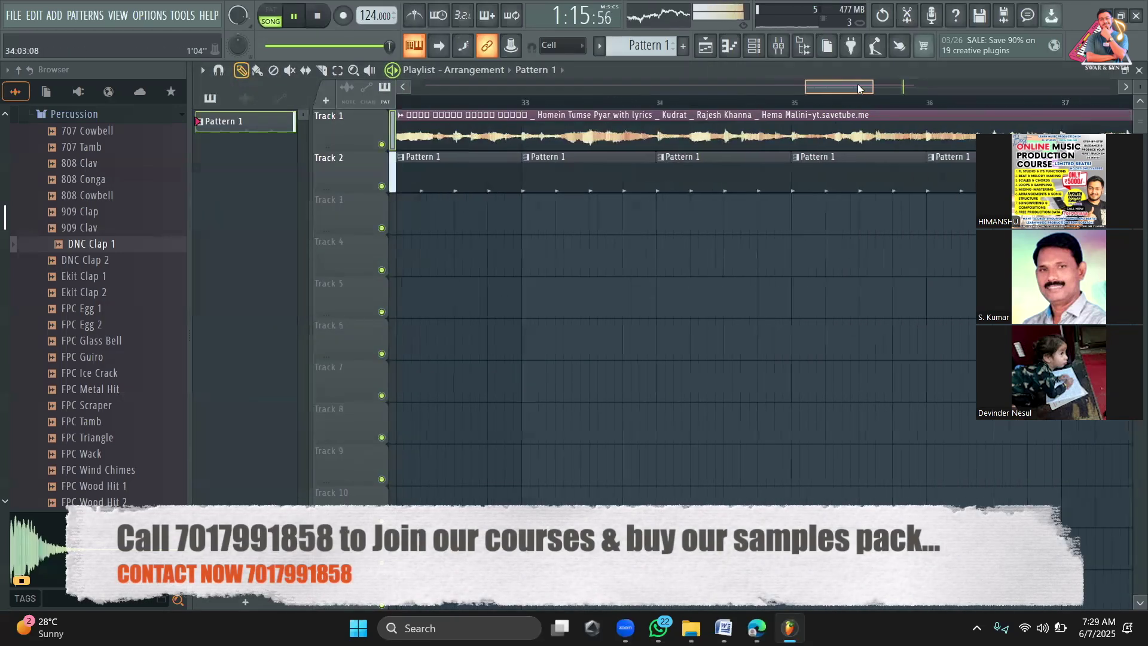
pyautogui.click(811, 137)
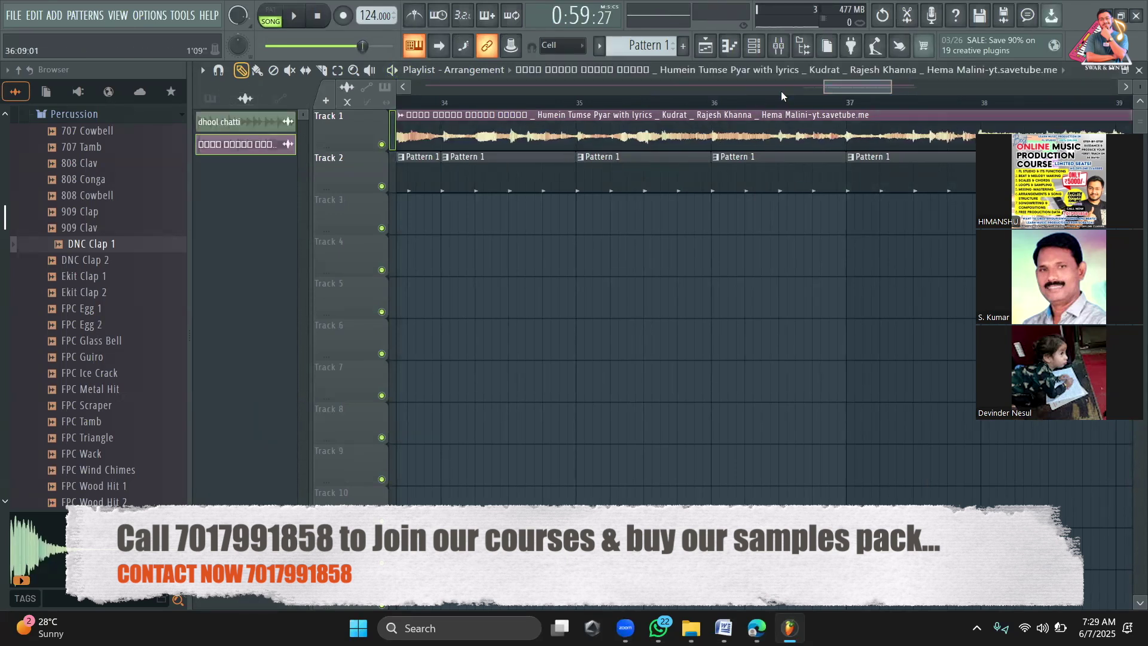
pyautogui.press('space')
pyautogui.moveTo(830, 83); pyautogui.dragTo(896, 87)
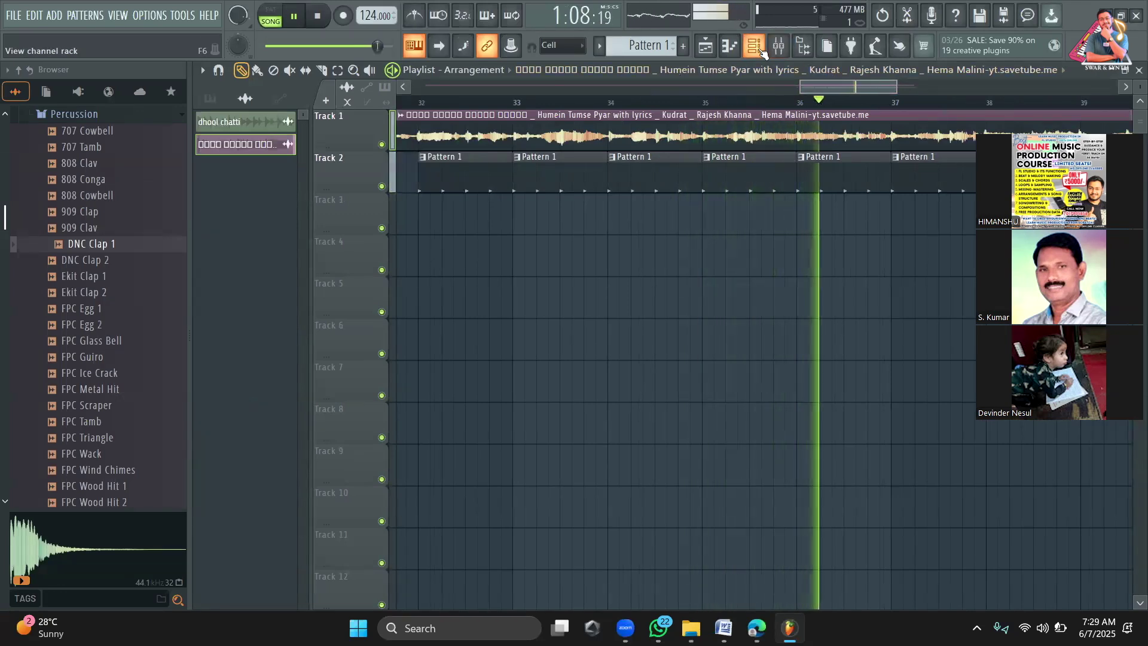
# Step: Replace the 808 HiHat channel's sample with 808 CH from the Drums Hats pack
pyautogui.click(72, 114)
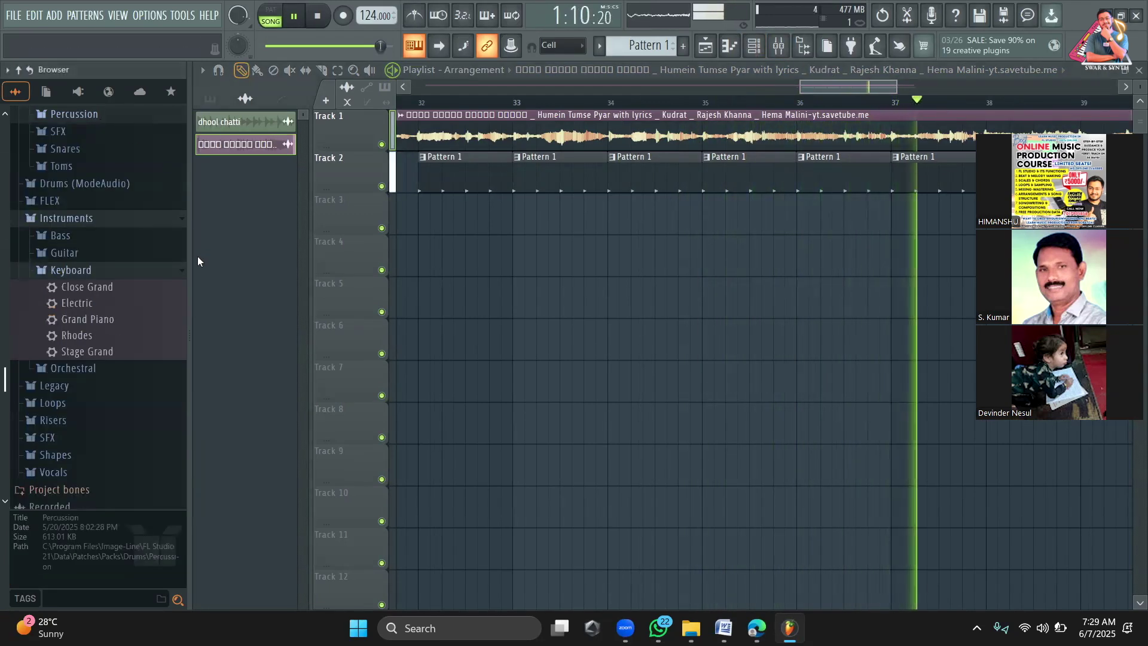
pyautogui.scroll(4, 119, 275)
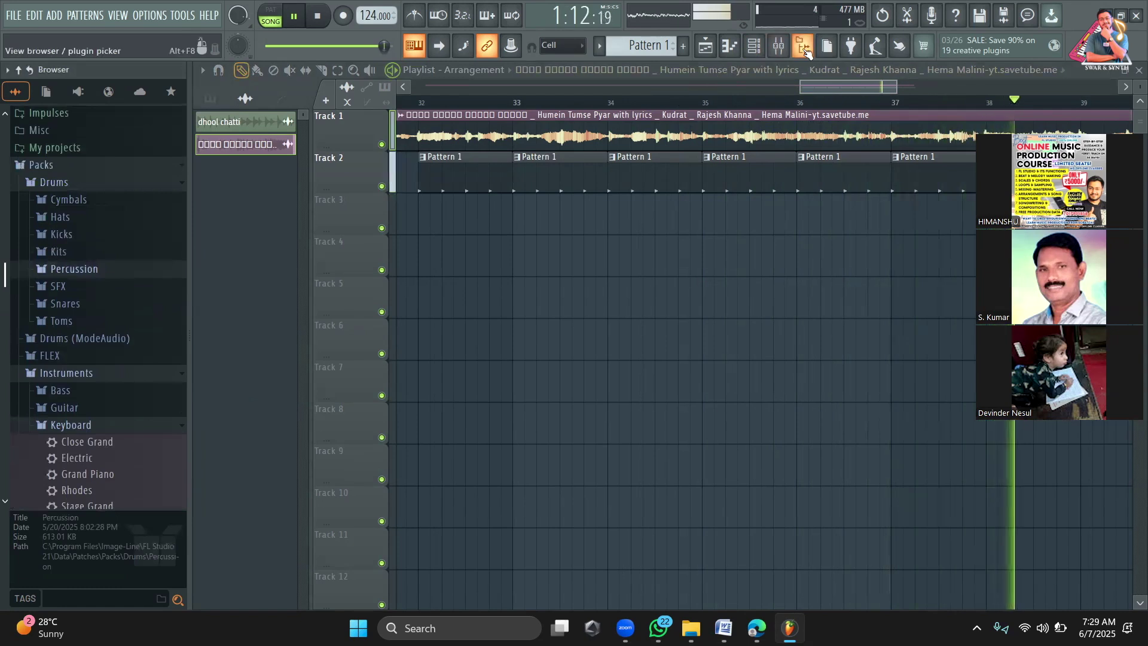
pyautogui.click(805, 49)
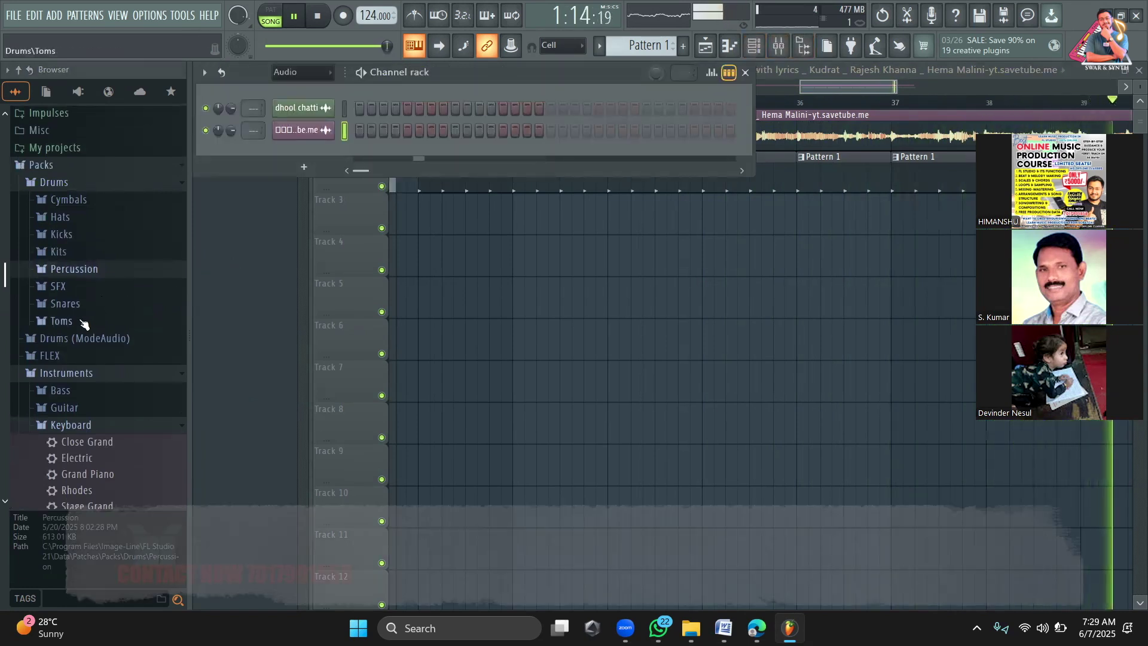
pyautogui.click(90, 219)
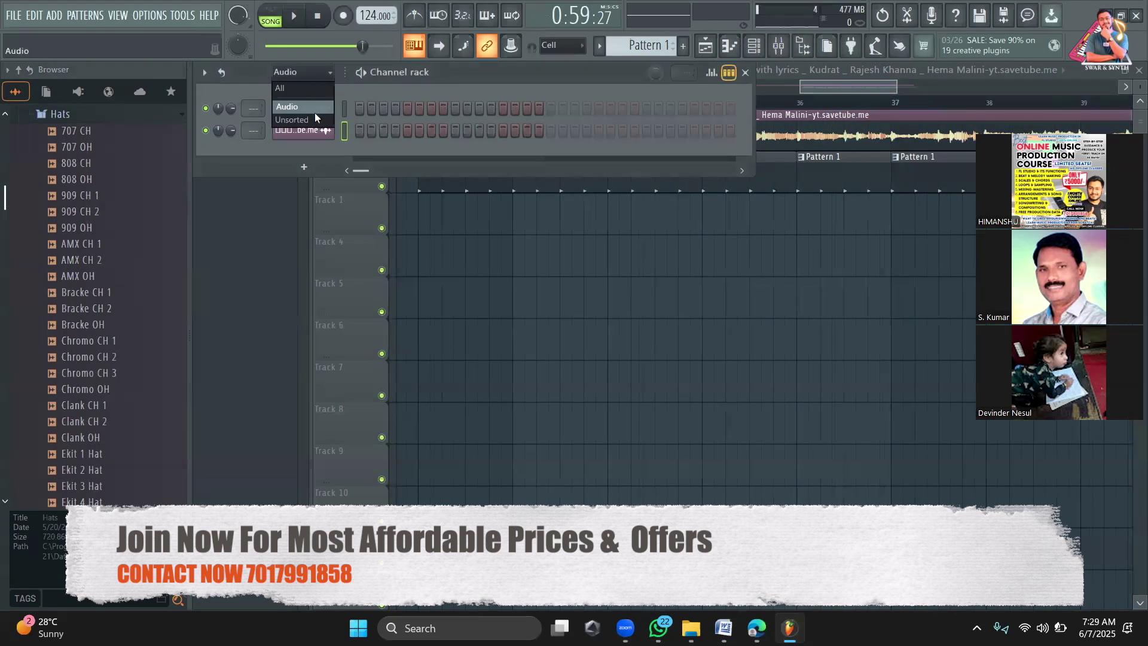
pyautogui.click(315, 119)
pyautogui.click(77, 164)
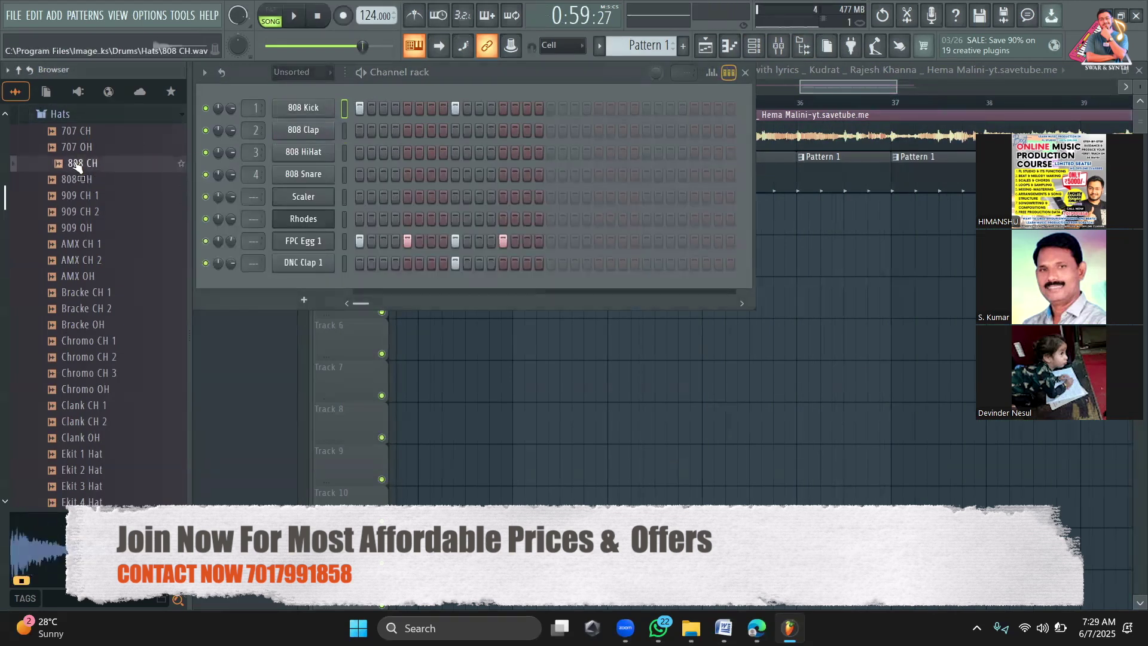
pyautogui.moveTo(347, 182); pyautogui.dragTo(329, 150)
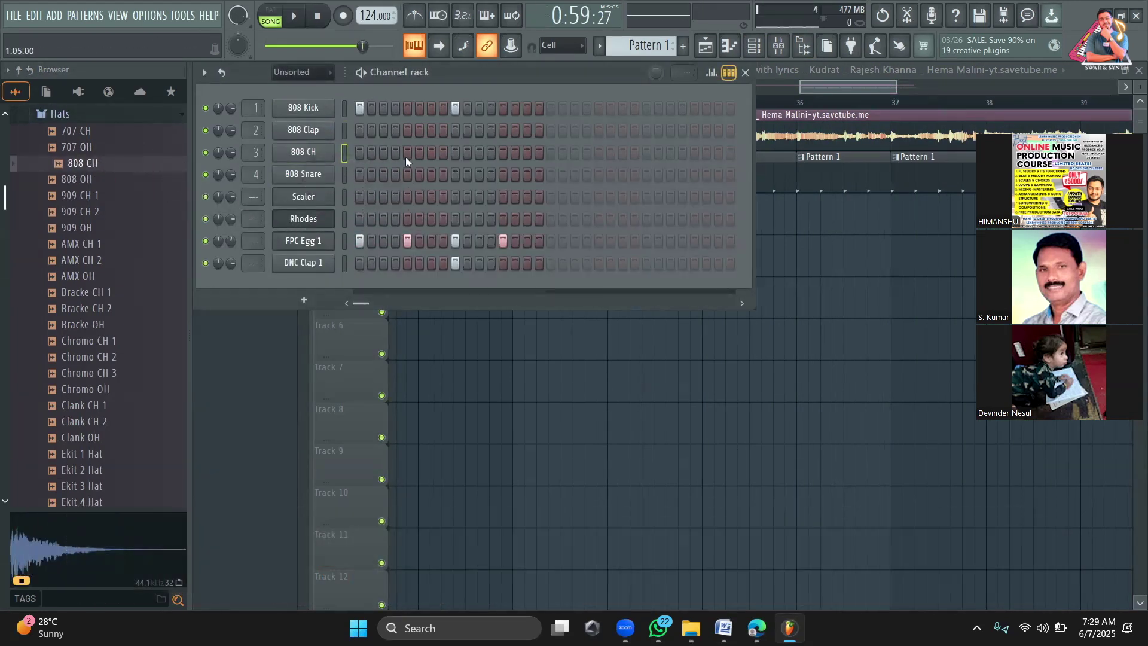
# Step: Program 808 CH on steps 5 and 13 and play the song with the beat
pyautogui.click(501, 152)
pyautogui.press('space')
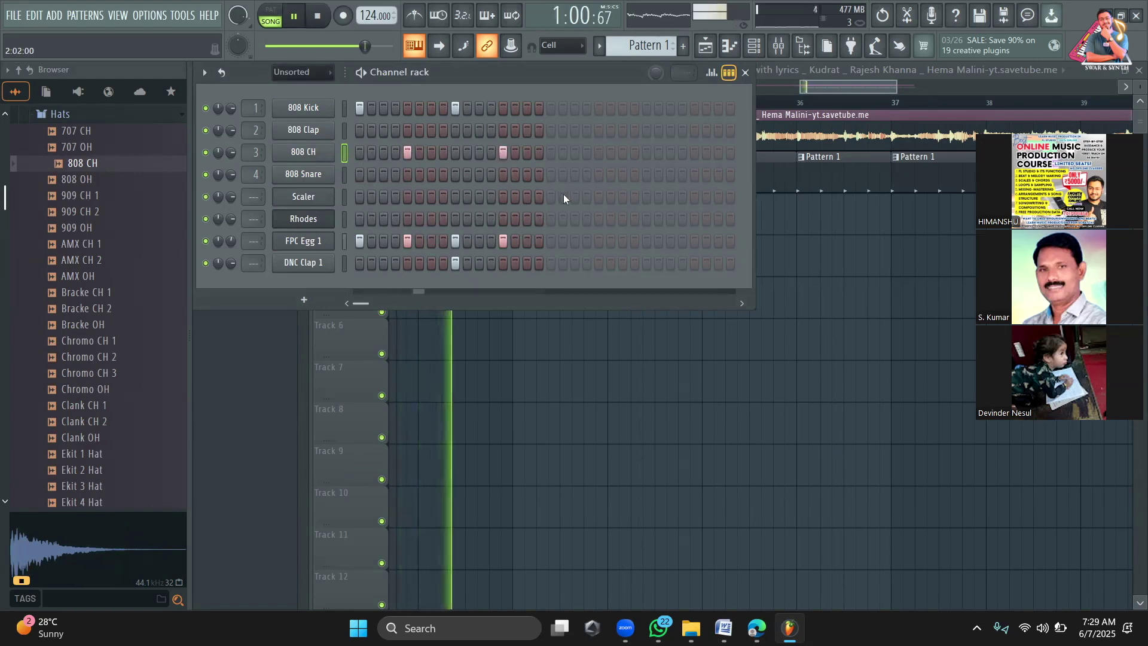
pyautogui.scroll(2, 138, 280)
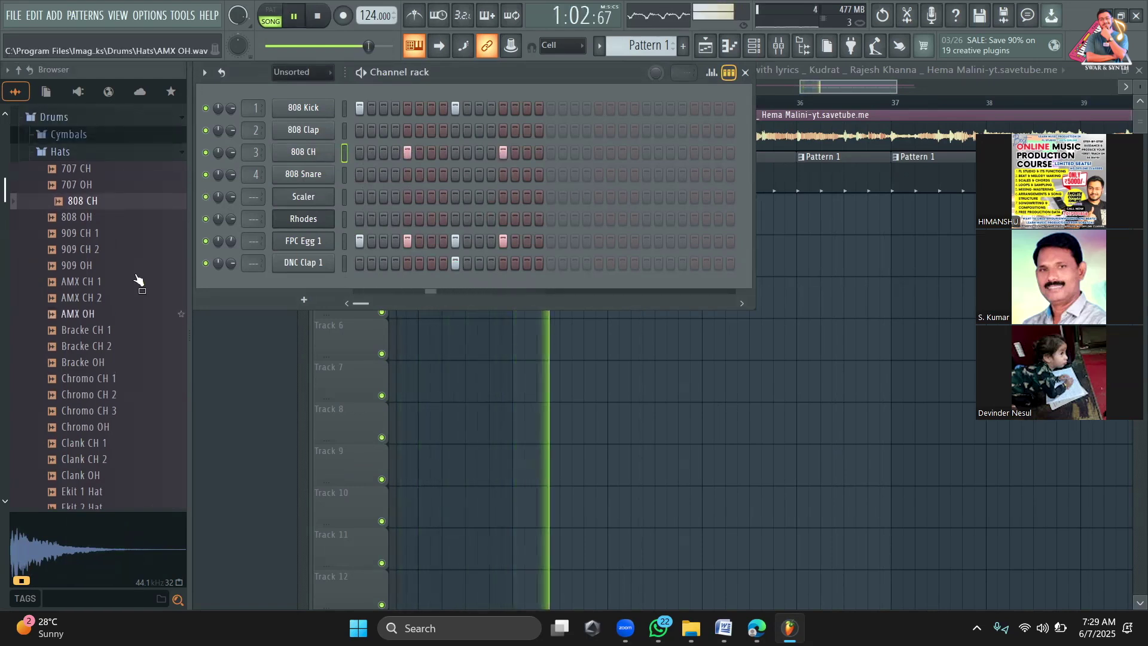
pyautogui.click(138, 281)
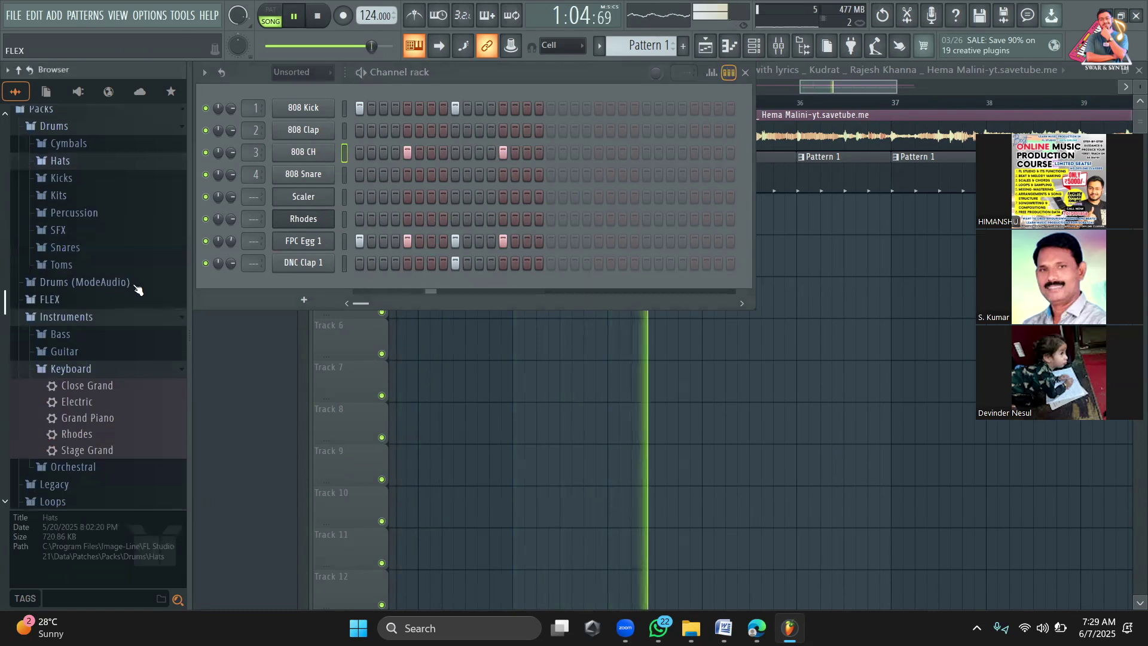
pyautogui.scroll(1, 137, 289)
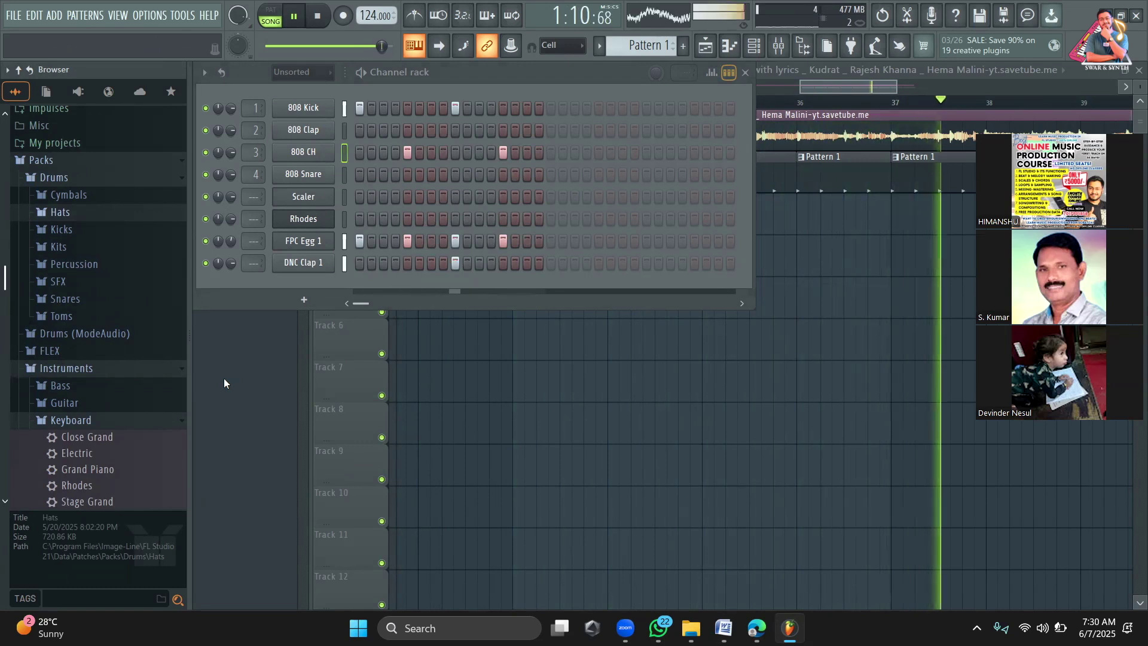
# Step: Stop playback, search the browser for tabla and audition the loops in the _Tabla_(128BPM) folder
pyautogui.click(286, 362)
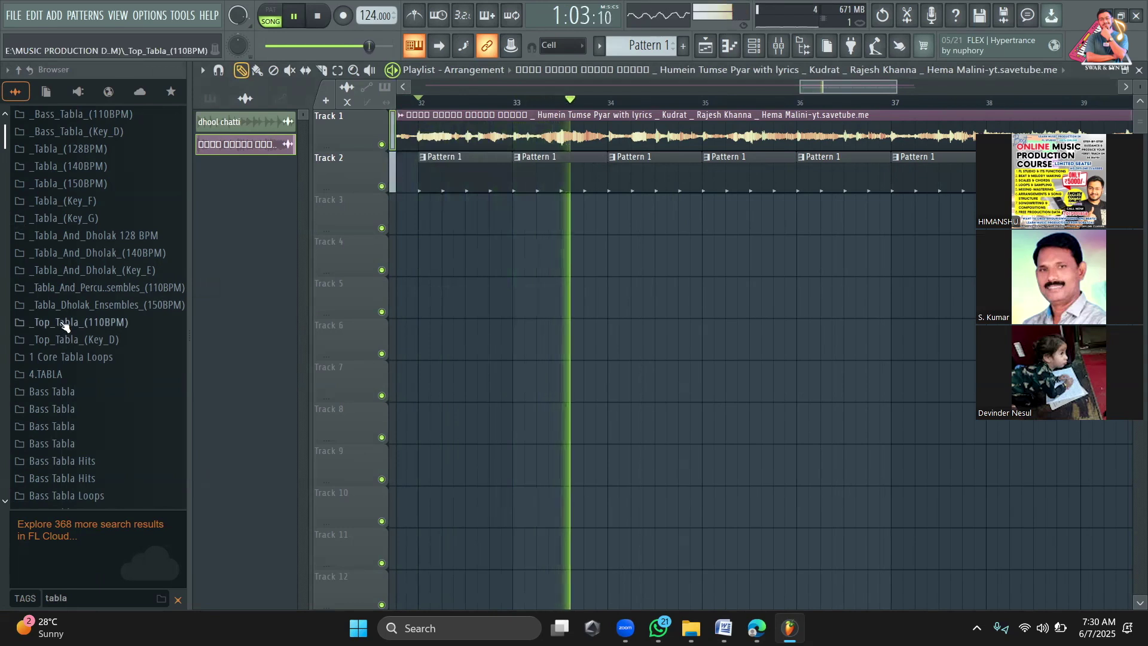
pyautogui.press('space')
pyautogui.click(81, 151)
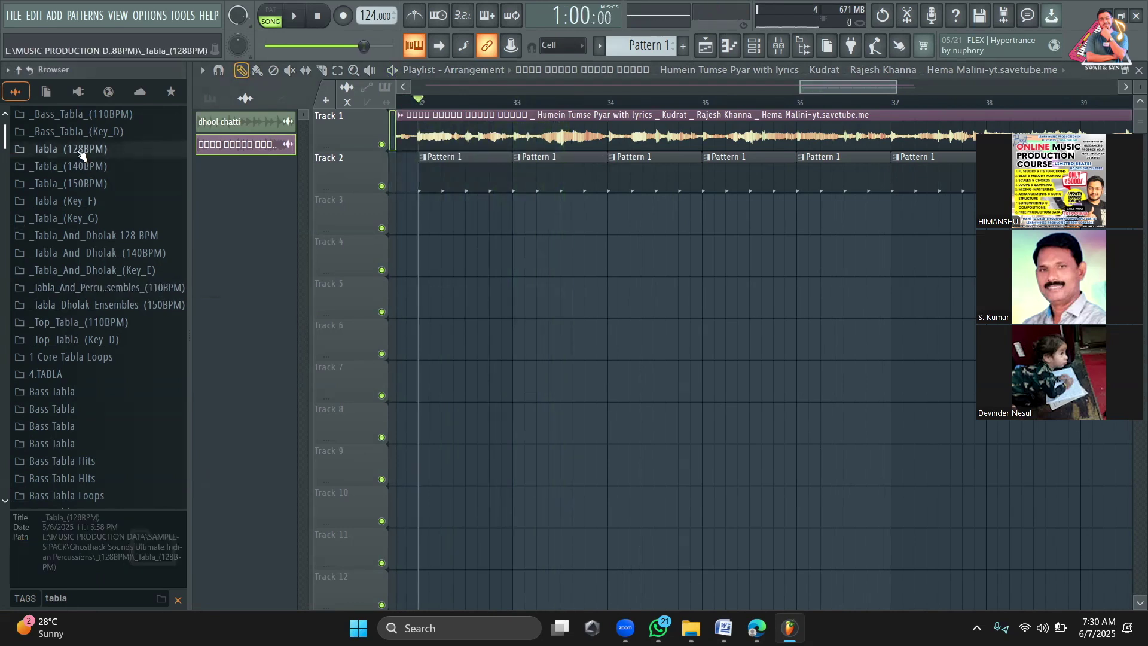
pyautogui.moveTo(100, 169); pyautogui.dragTo(108, 208)
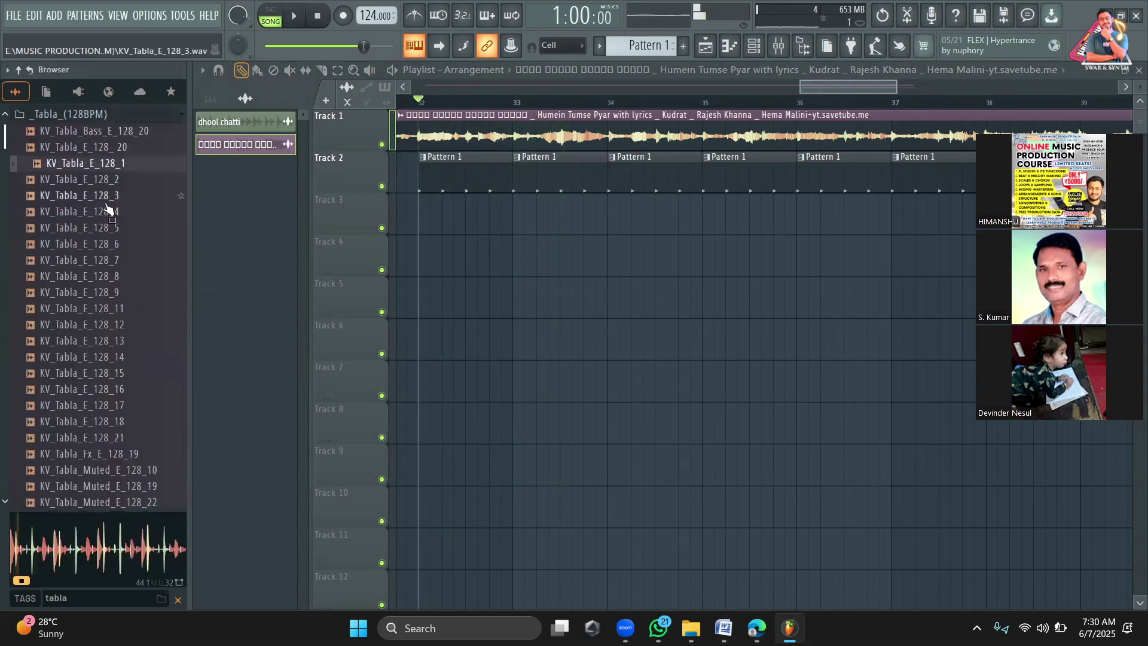
pyautogui.click(110, 308)
pyautogui.scroll(-5, 111, 299)
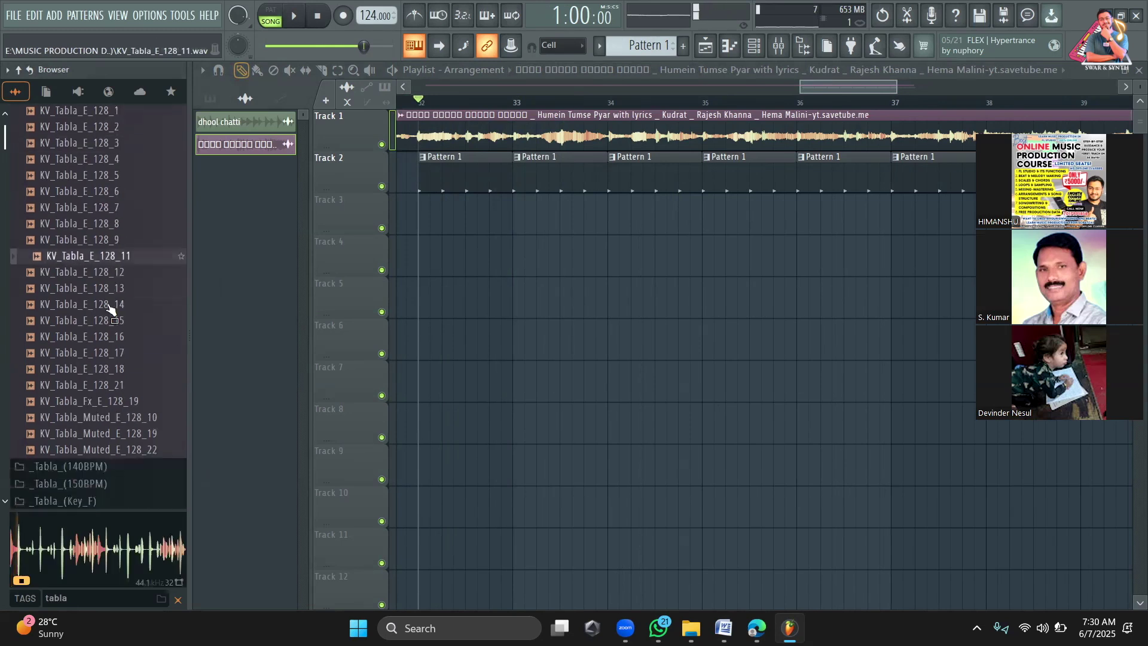
pyautogui.click(109, 263)
pyautogui.click(109, 276)
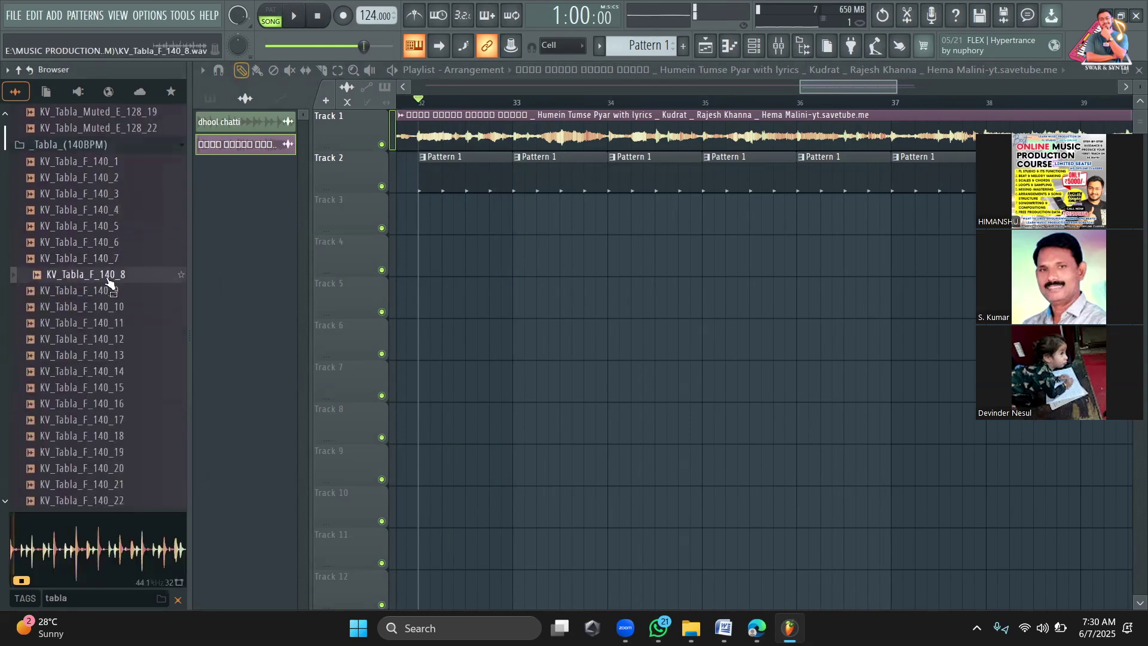
# Step: Audition the KV_Tabla_F_140 loops in the _Tabla_(140BPM) folder
pyautogui.scroll(-3, 107, 320)
pyautogui.click(106, 256)
pyautogui.scroll(-3, 106, 254)
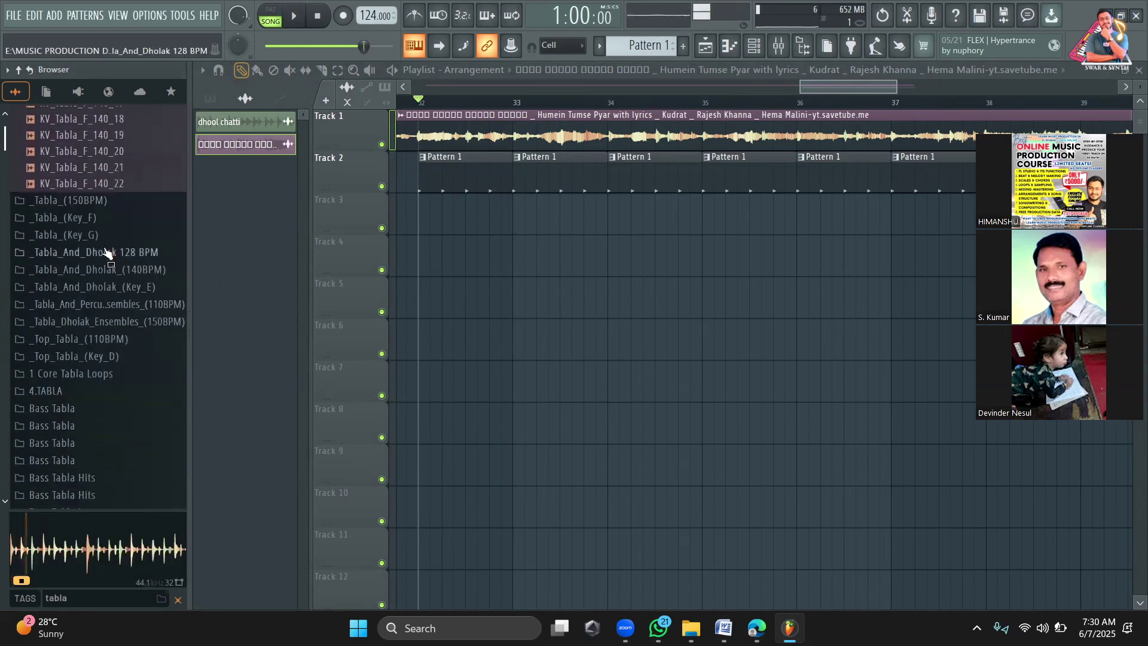
pyautogui.click(108, 152)
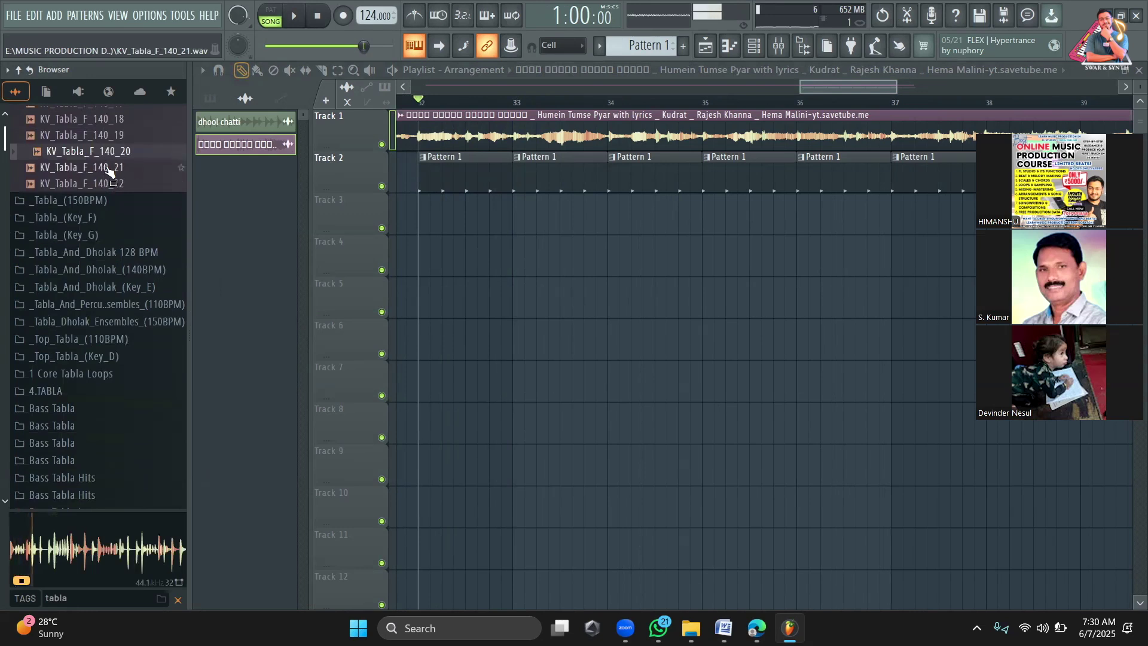
pyautogui.click(99, 169)
pyautogui.scroll(3, 95, 177)
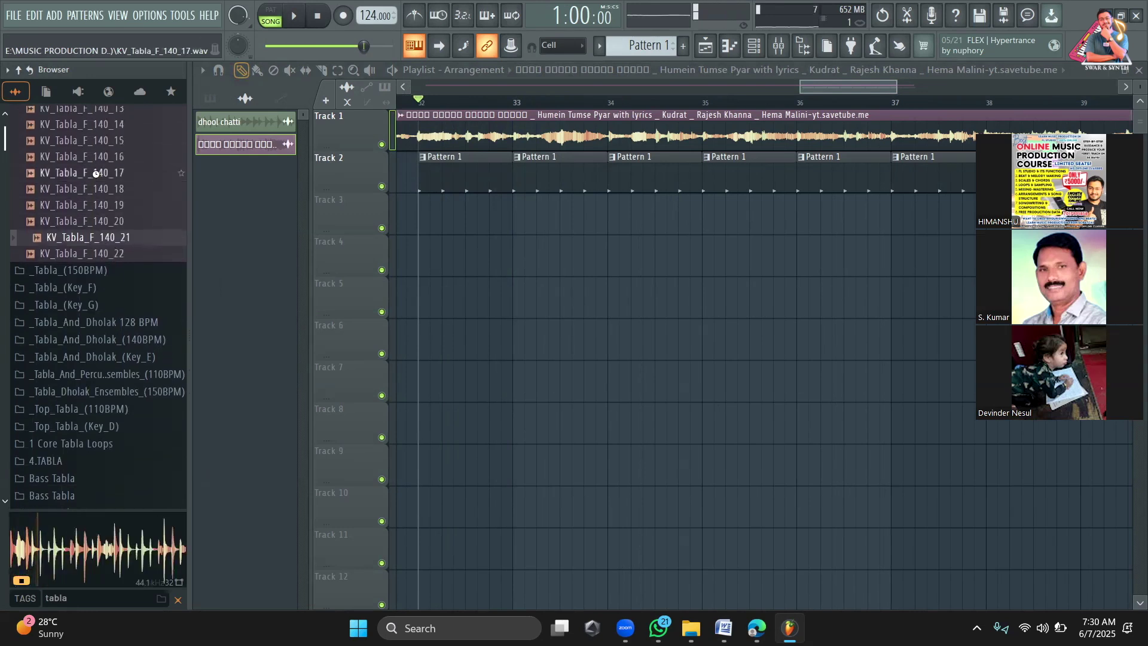
pyautogui.click(96, 157)
pyautogui.scroll(2, 96, 158)
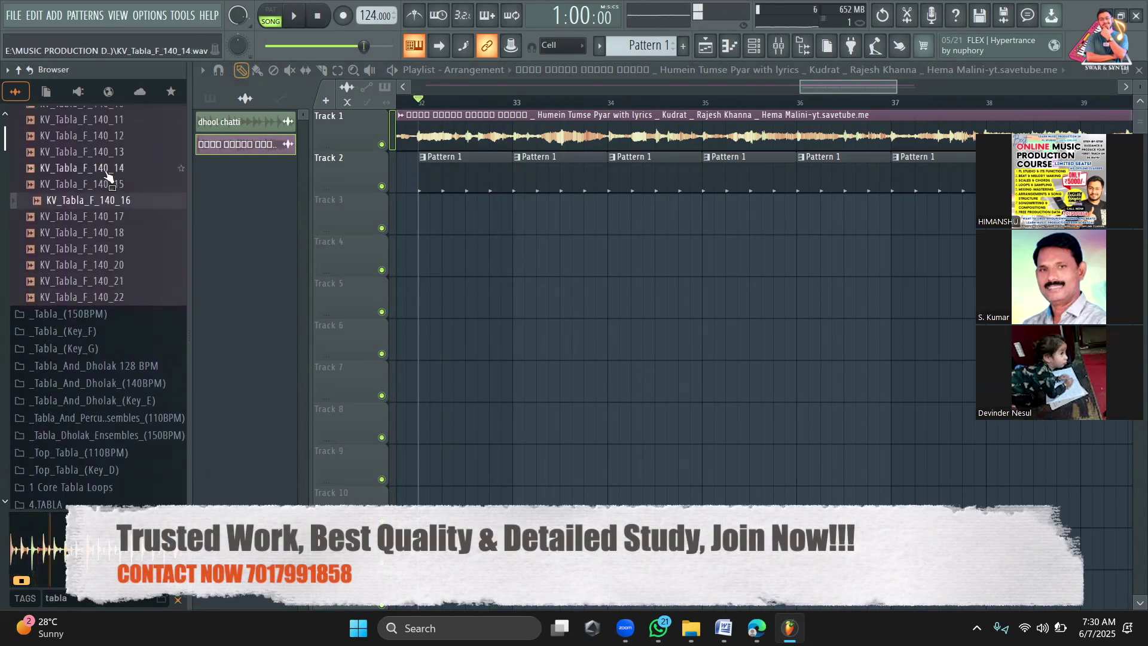
pyautogui.scroll(3, 108, 176)
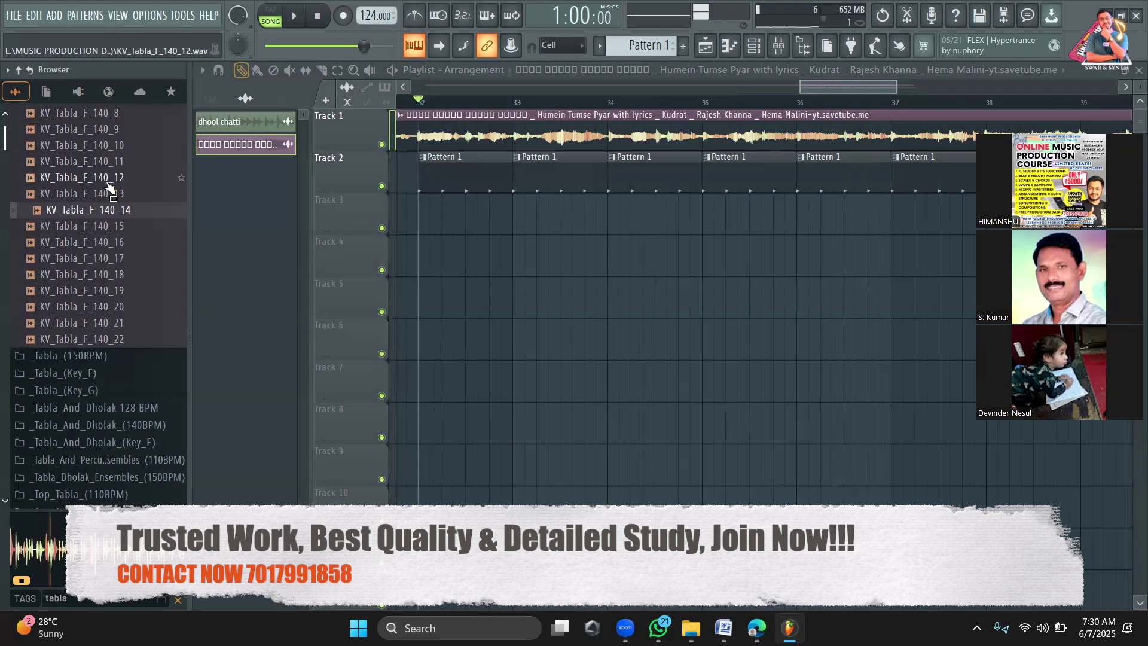
# Step: Open the _Tabla_And_Dholak 128 BPM folder and audition its Ens_1 loops
pyautogui.scroll(-6, 111, 310)
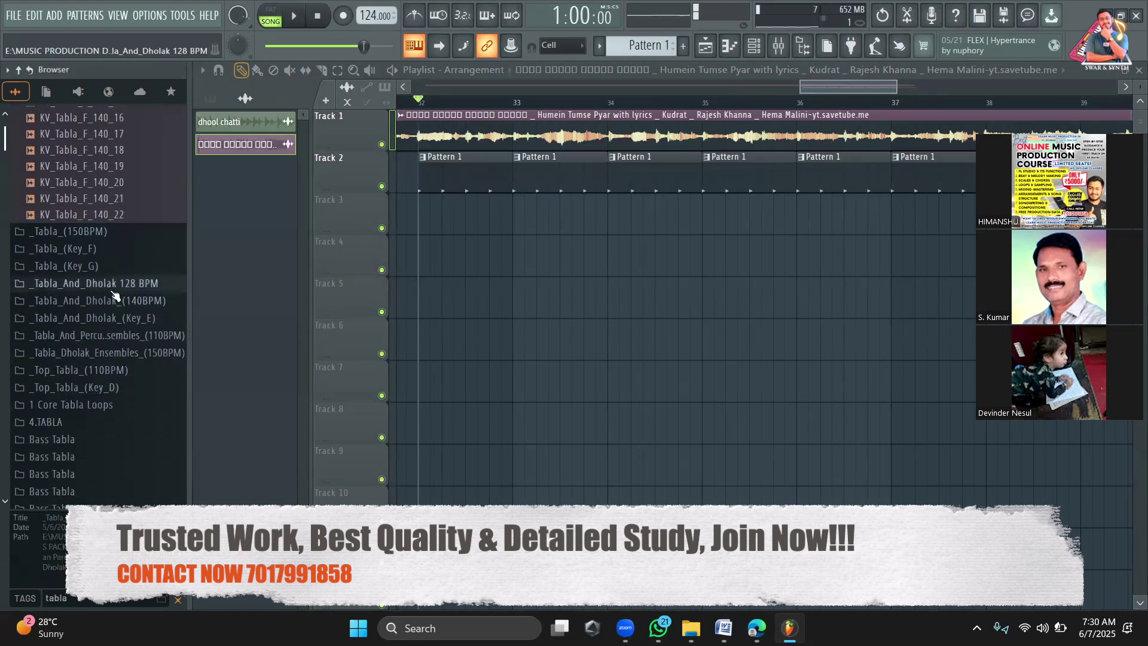
pyautogui.click(114, 292)
pyautogui.scroll(-4, 101, 271)
pyautogui.scroll(-10, 102, 242)
pyautogui.scroll(-5, 96, 181)
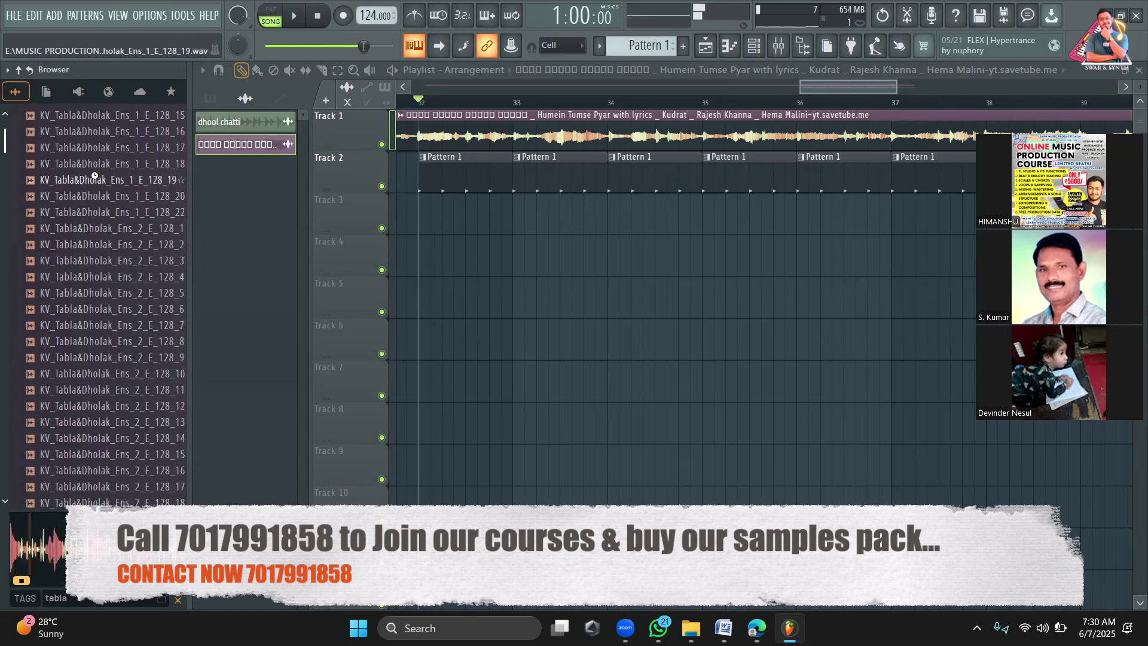
# Step: Audition the Ens_2 loops and place KV_Tabla&Dholak_Ens_2_E_128_5 on Track 4 at bar 34 of the playlist
pyautogui.scroll(-4, 99, 182)
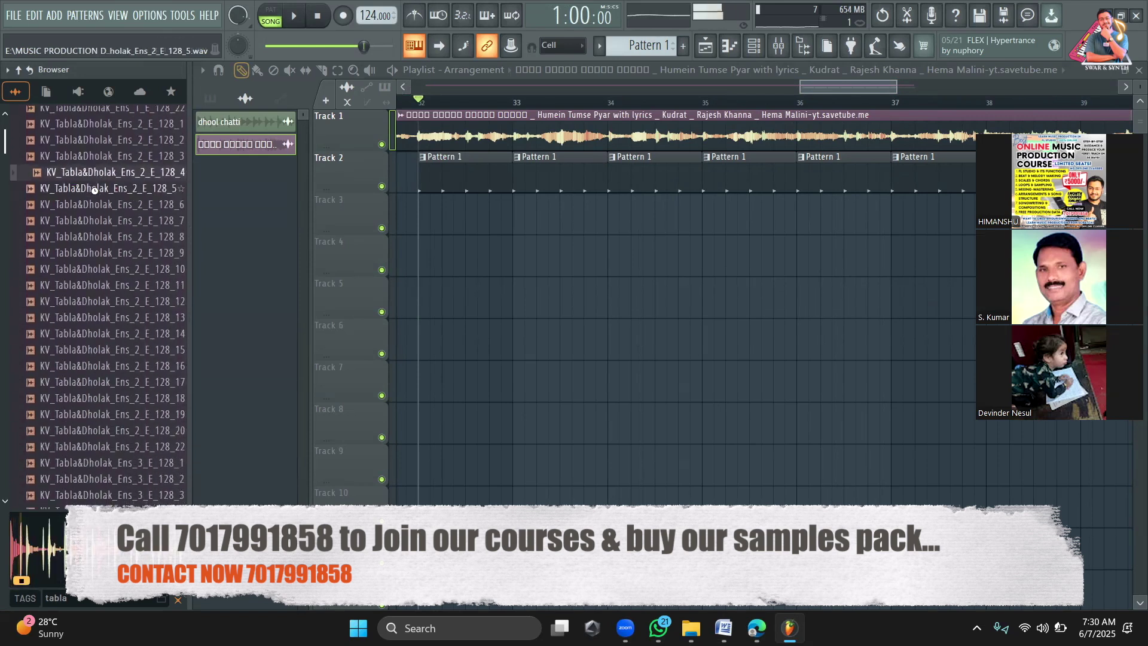
pyautogui.scroll(2, 94, 191)
pyautogui.click(96, 185)
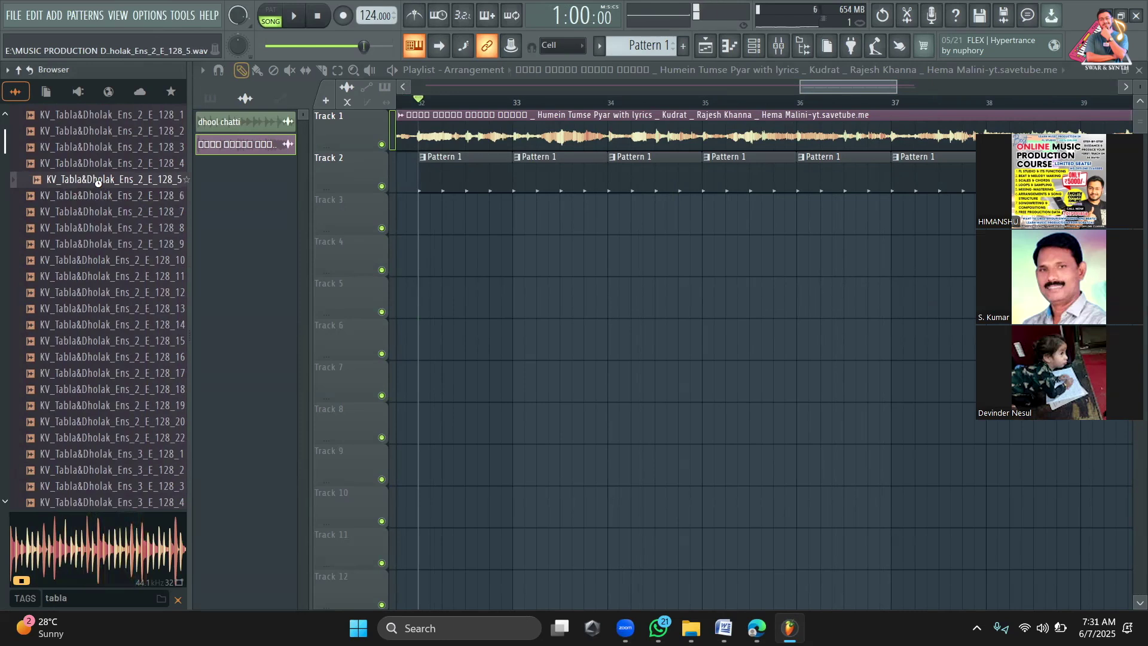
pyautogui.moveTo(96, 179); pyautogui.dragTo(656, 271)
# Step: Audition the other Tabla&Dholak loops in the 128 BPM folder, from the Ens_2 through the Ens_5 sets
pyautogui.click(150, 214)
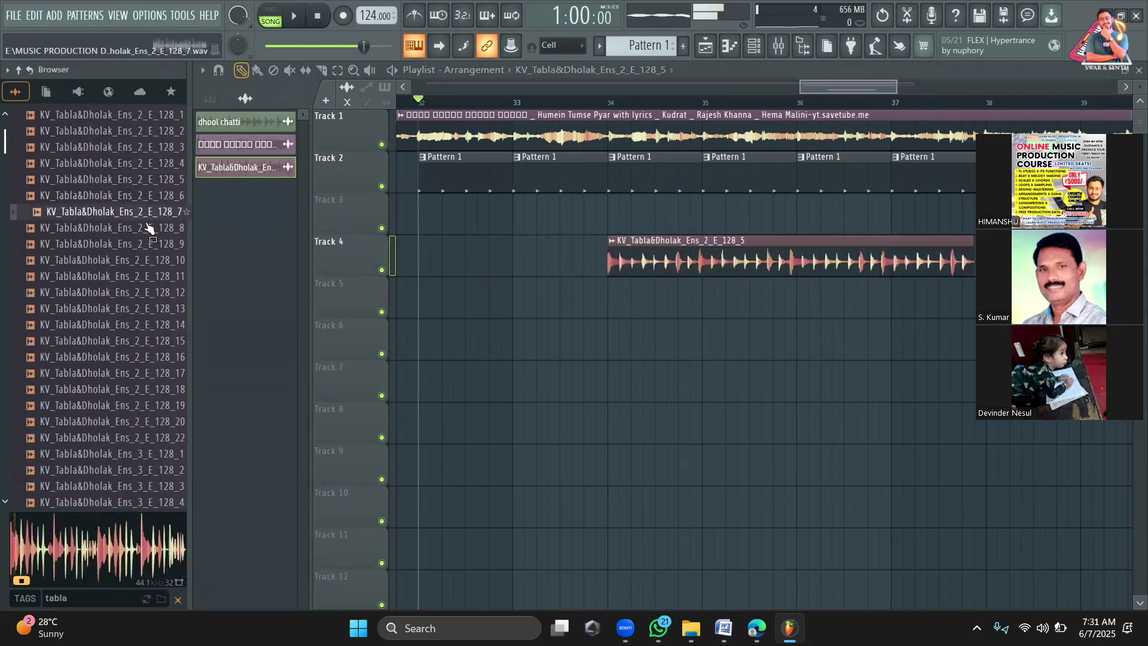
pyautogui.click(135, 261)
pyautogui.scroll(-2, 131, 245)
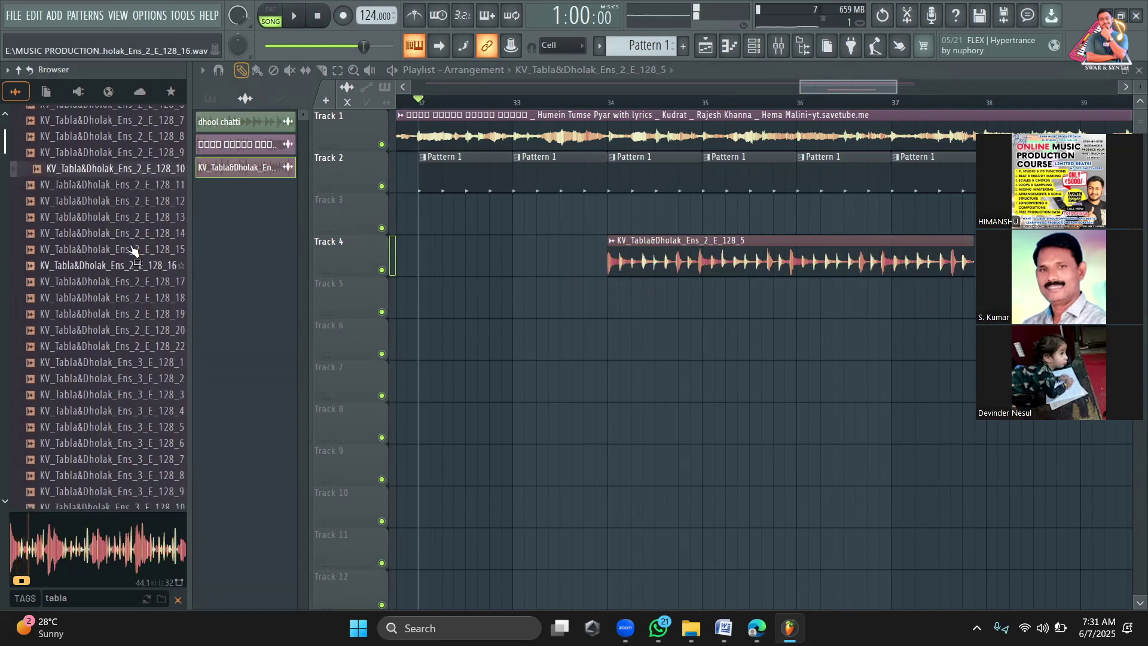
pyautogui.click(129, 220)
pyautogui.scroll(-2, 129, 215)
pyautogui.scroll(-2, 128, 216)
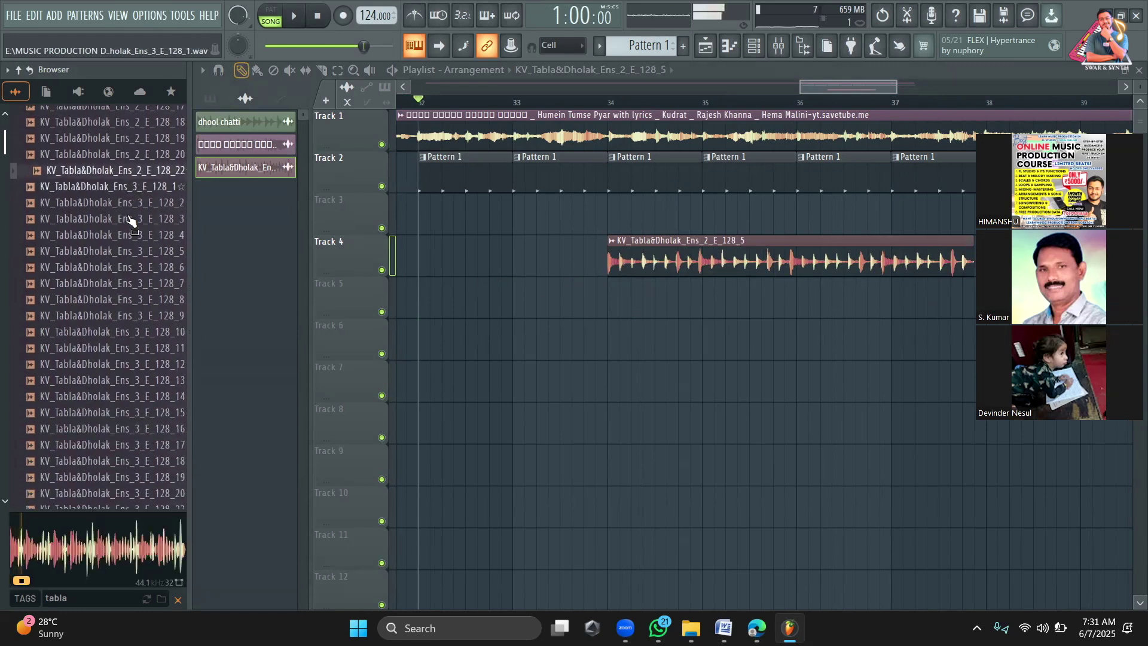
pyautogui.scroll(-2, 125, 205)
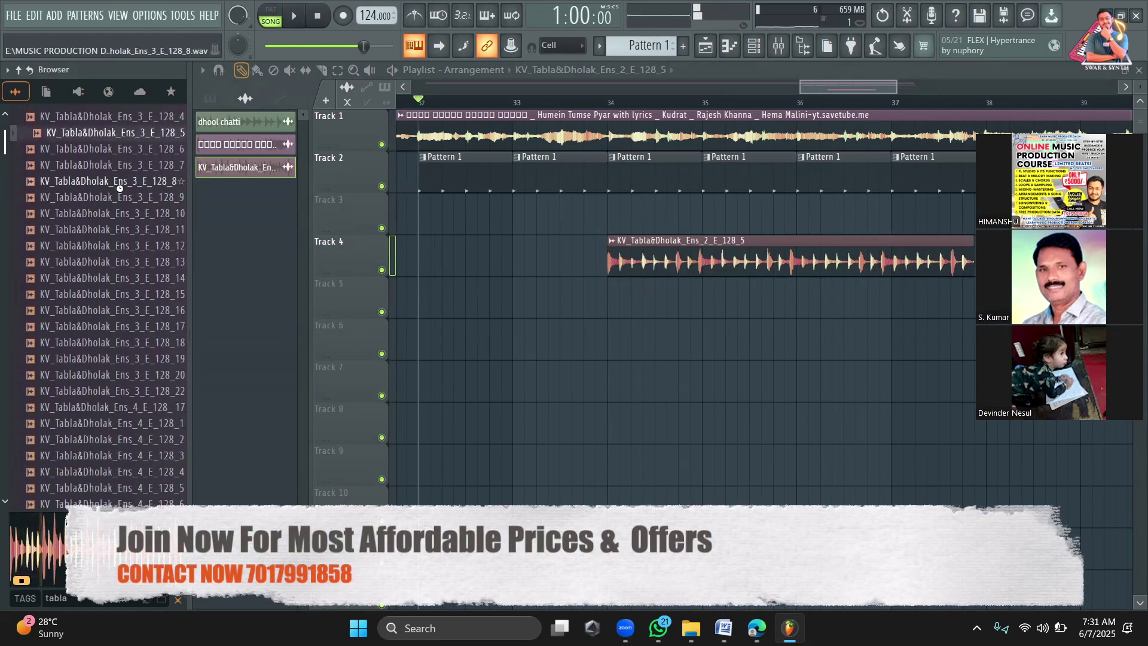
pyautogui.scroll(-3, 121, 195)
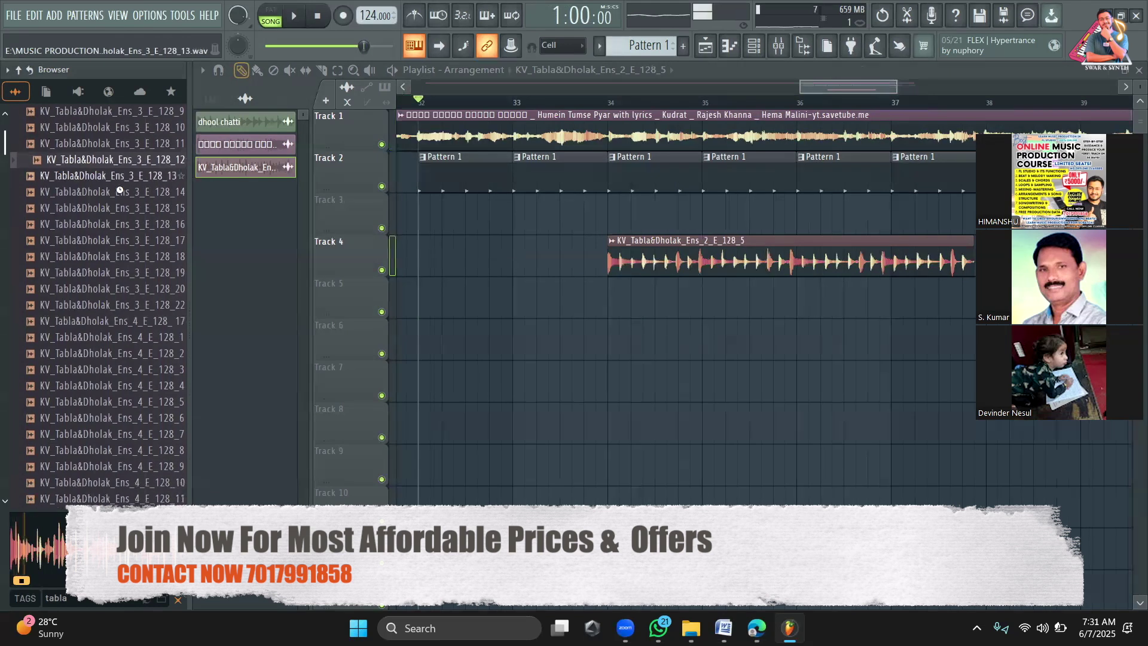
pyautogui.scroll(-3, 122, 201)
pyautogui.click(123, 208)
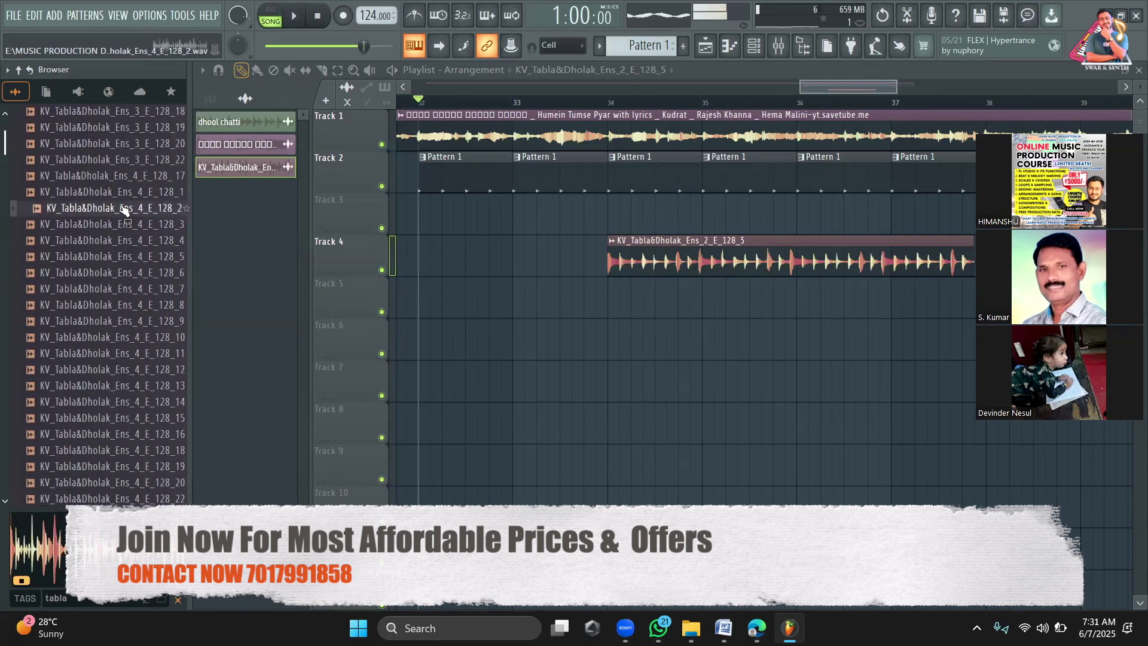
pyautogui.scroll(-3, 124, 208)
pyautogui.scroll(-5, 121, 208)
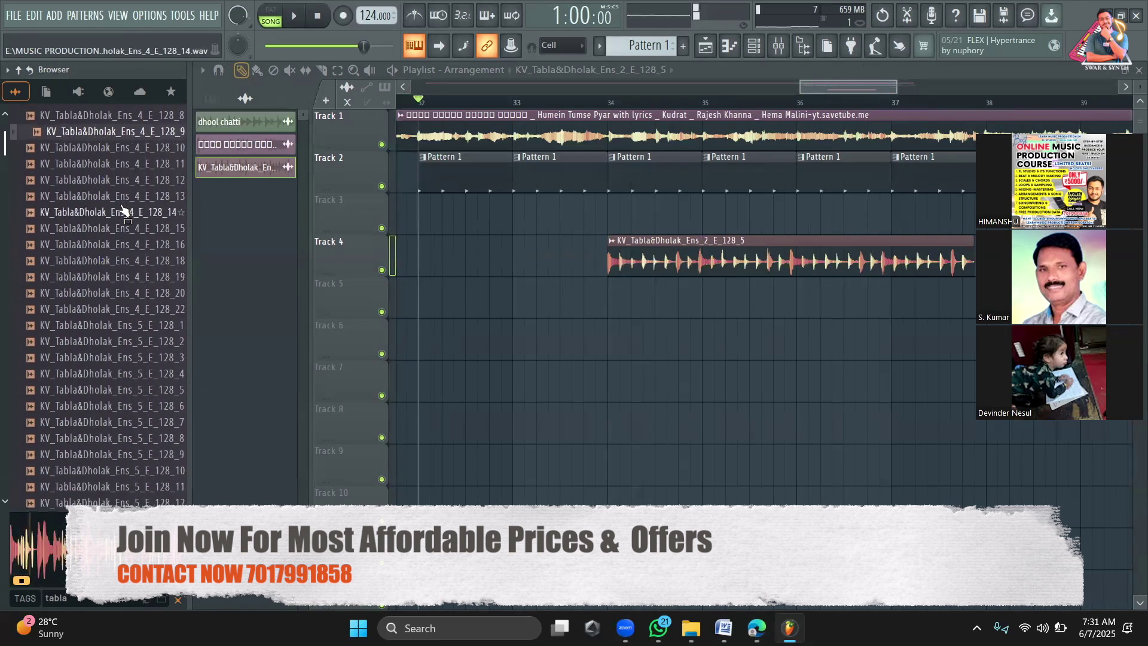
pyautogui.click(120, 232)
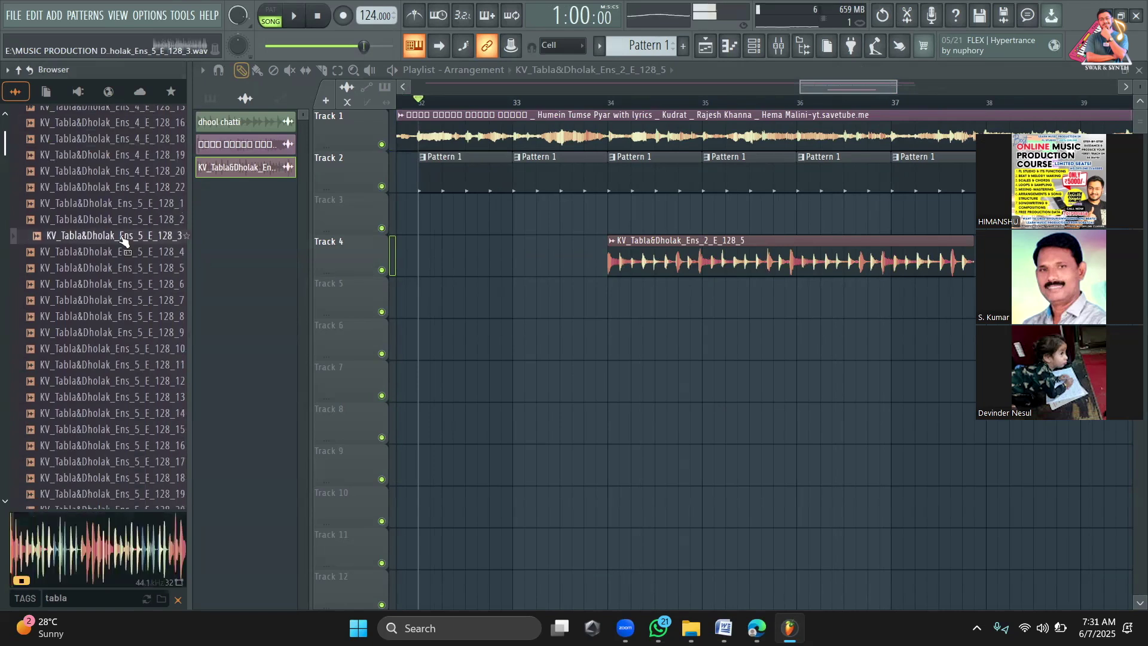
# Step: Place KV_Tabla&Dholak_Ens_5_E_128_3 on Track 3 at bar 32 and delete the Ens_2 loop from Track 4
pyautogui.scroll(-3, 123, 238)
pyautogui.scroll(2, 153, 185)
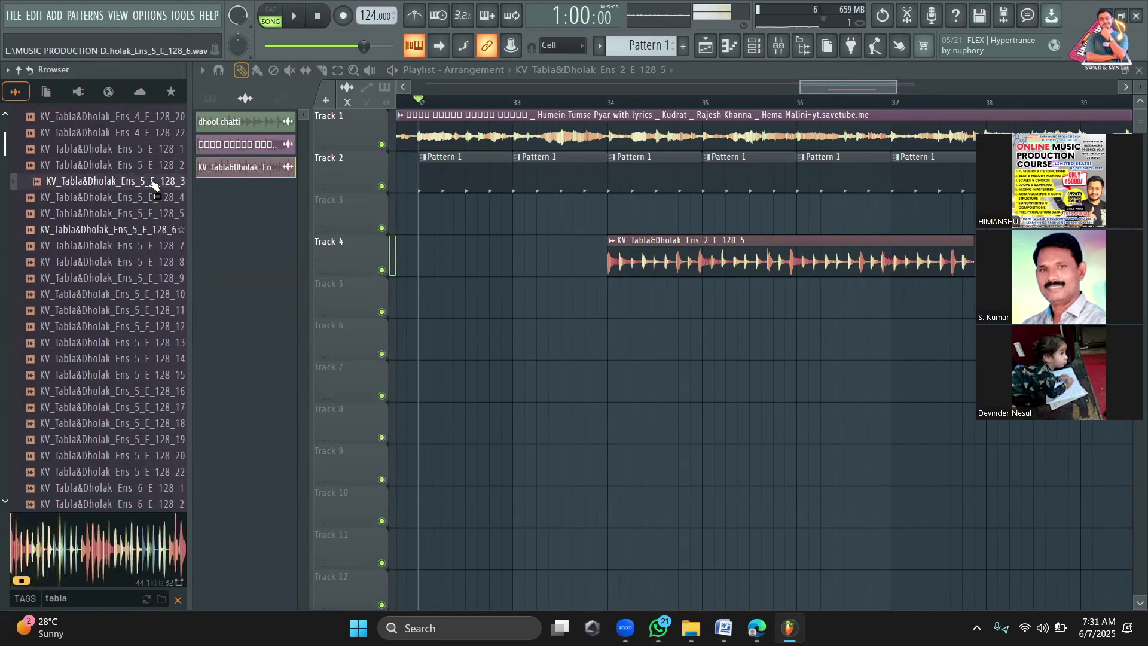
pyautogui.moveTo(149, 186); pyautogui.dragTo(422, 218)
pyautogui.rightClick(682, 269)
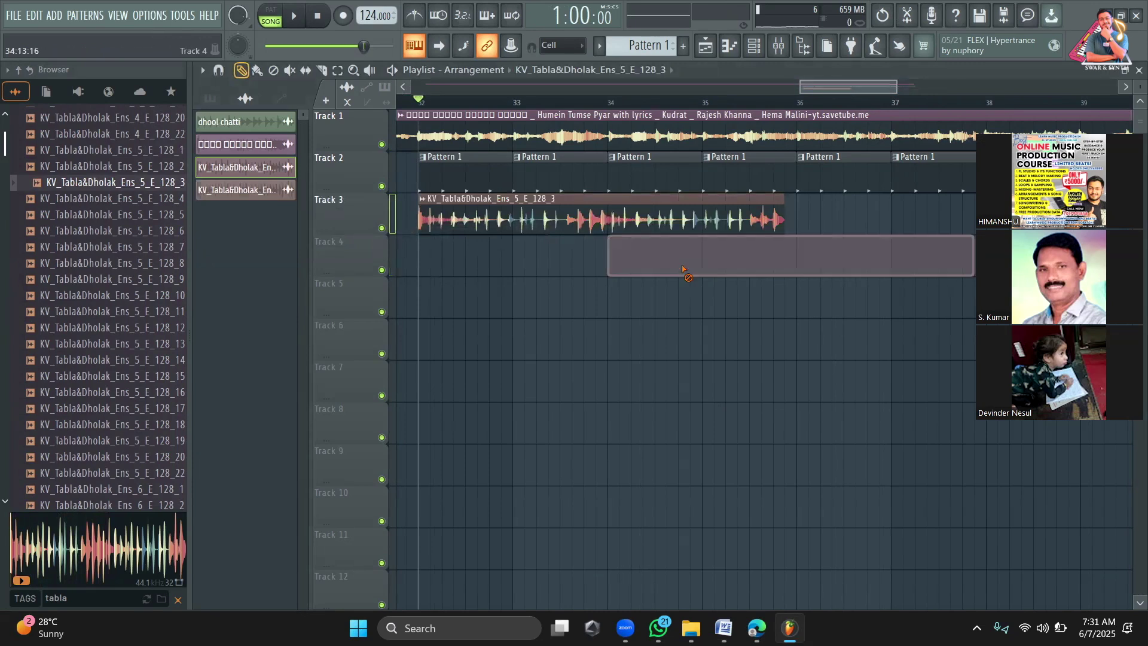
# Step: Fit the Track 3 tabla loop to the project tempo and set its channel volume to 61%
pyautogui.click(421, 200)
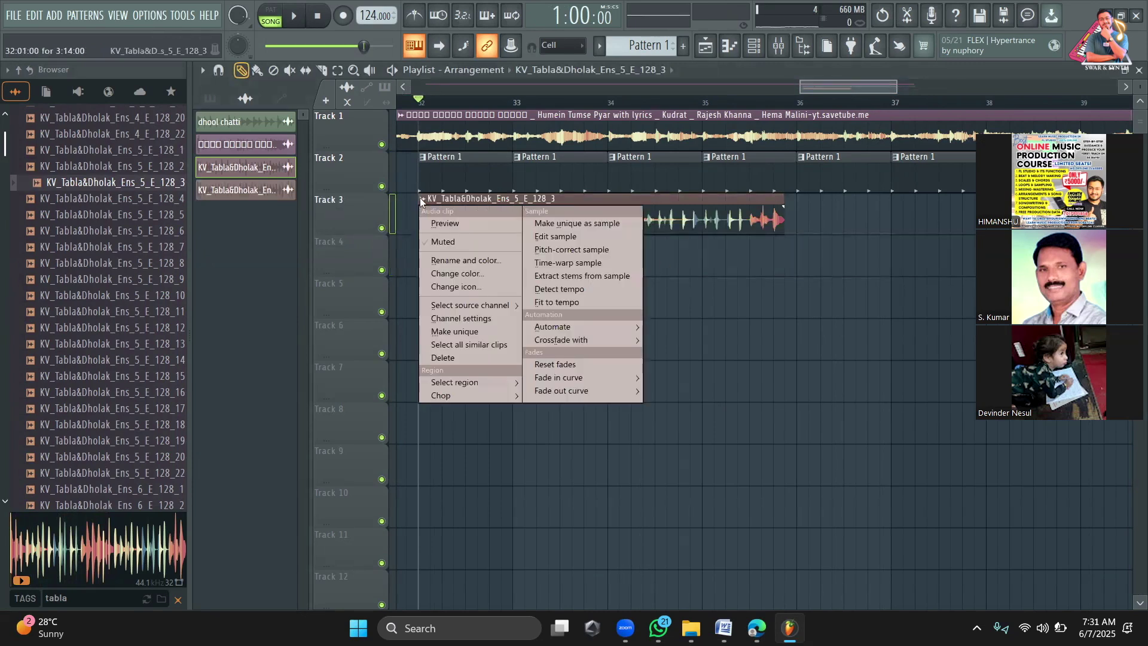
pyautogui.click(578, 300)
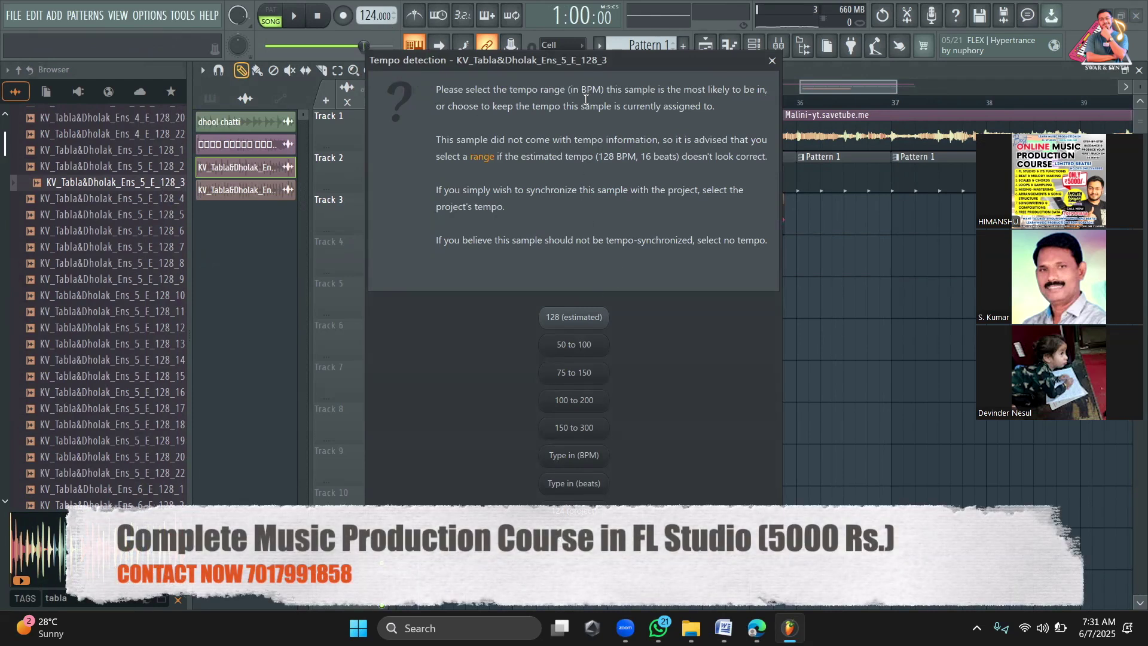
pyautogui.moveTo(590, 58); pyautogui.dragTo(708, 78)
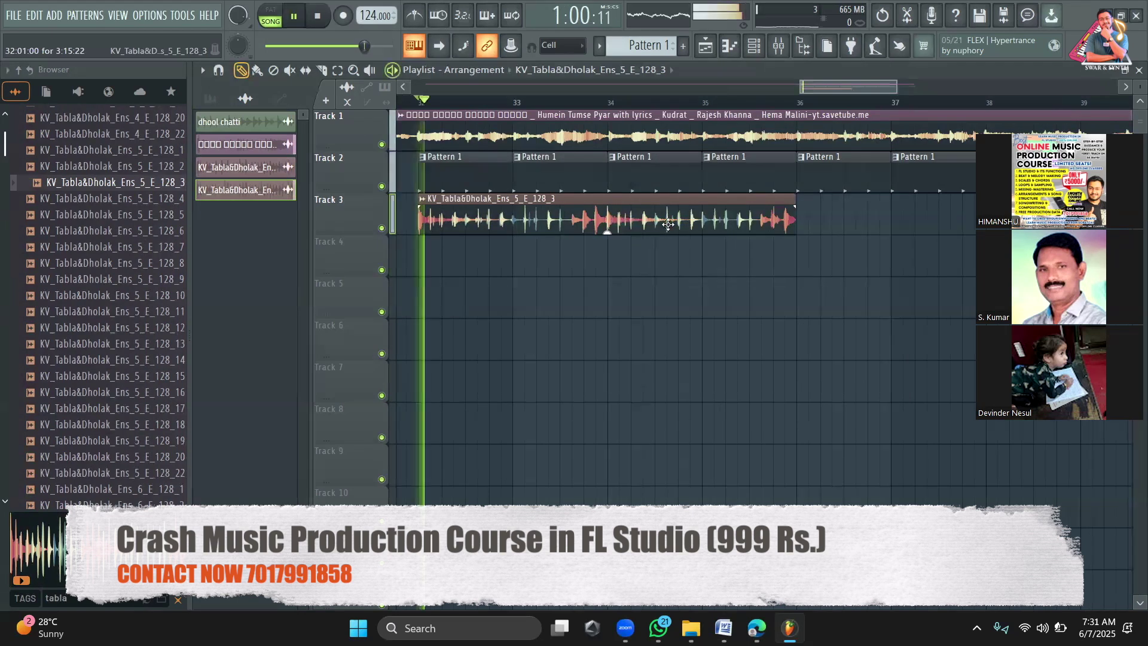
pyautogui.doubleClick(646, 221)
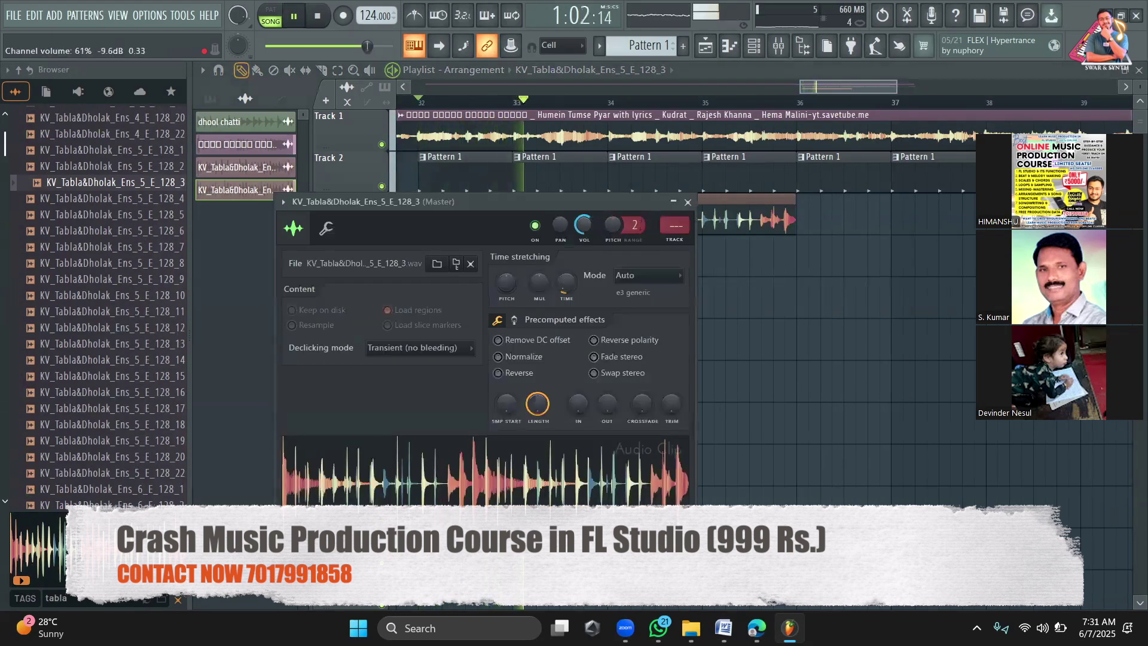
# Step: Add a second copy of the tabla loop on Track 3 at bar 36, deleting the misplaced copy on Track 5
pyautogui.click(738, 281)
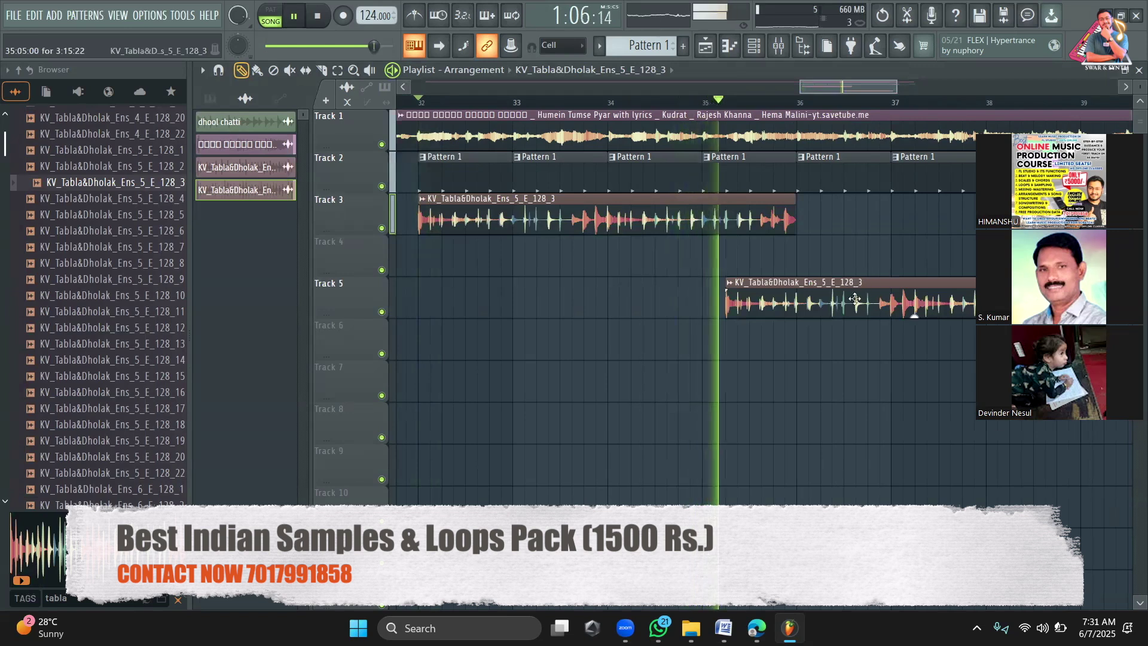
pyautogui.rightClick(837, 281)
pyautogui.click(802, 216)
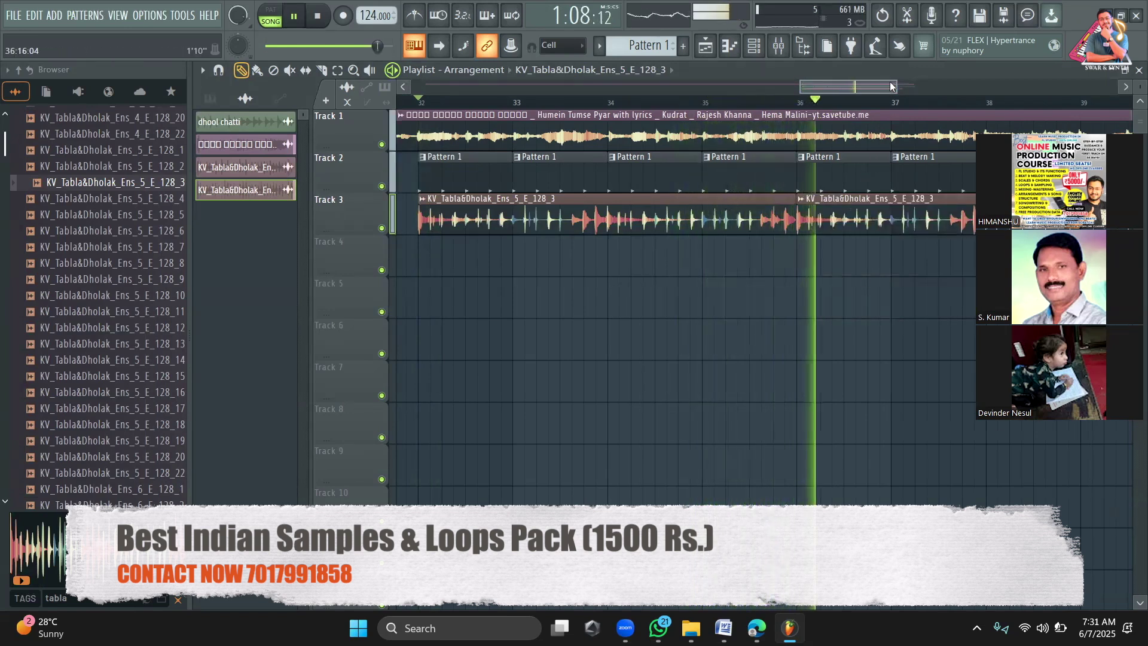
# Step: Delete the Pattern 1 clip at bar 40 on Track 2, stop playback and mute the original song on Track 1
pyautogui.moveTo(897, 88); pyautogui.dragTo(989, 96)
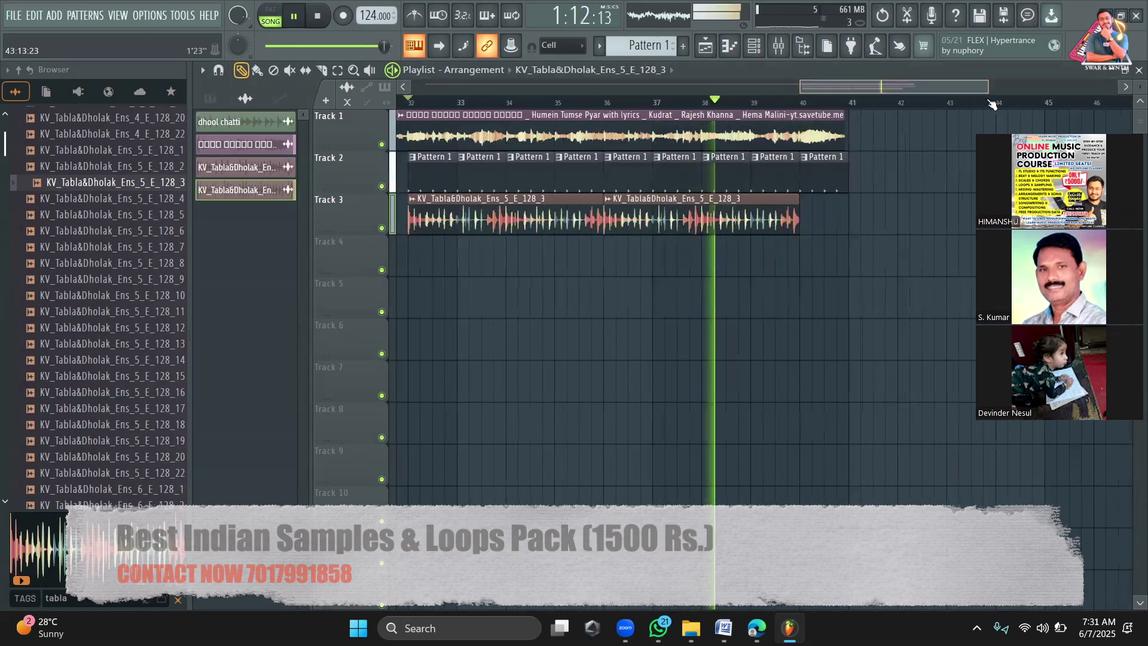
pyautogui.click(812, 181)
pyautogui.press('Delete')
pyautogui.press('space')
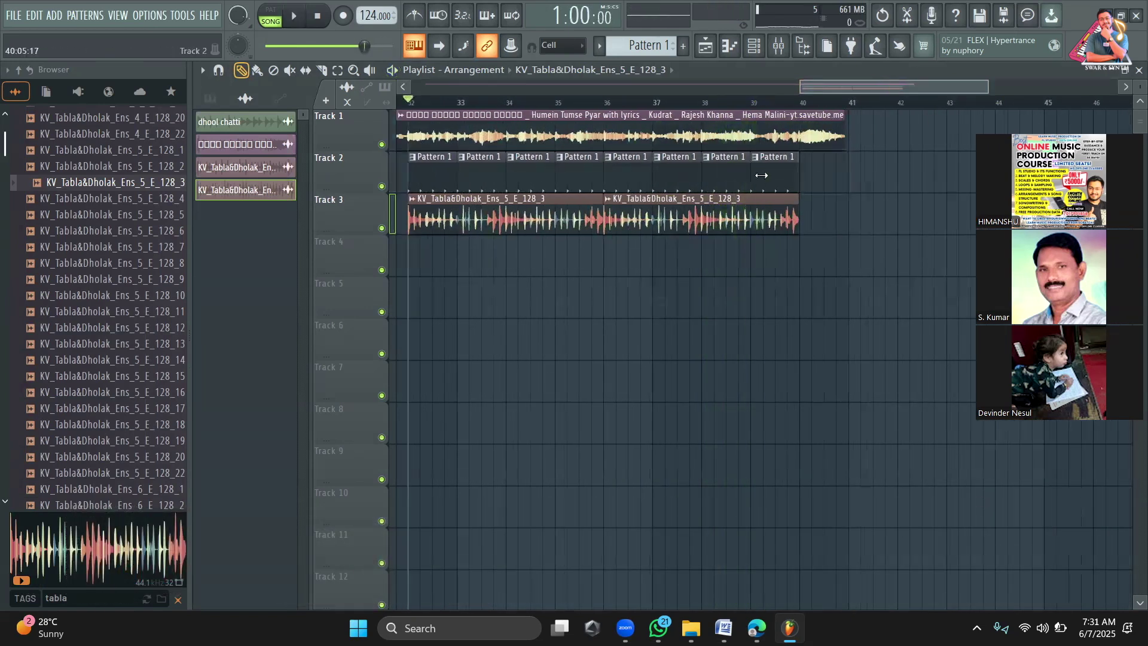
pyautogui.moveTo(986, 88); pyautogui.dragTo(913, 88)
pyautogui.click(382, 144)
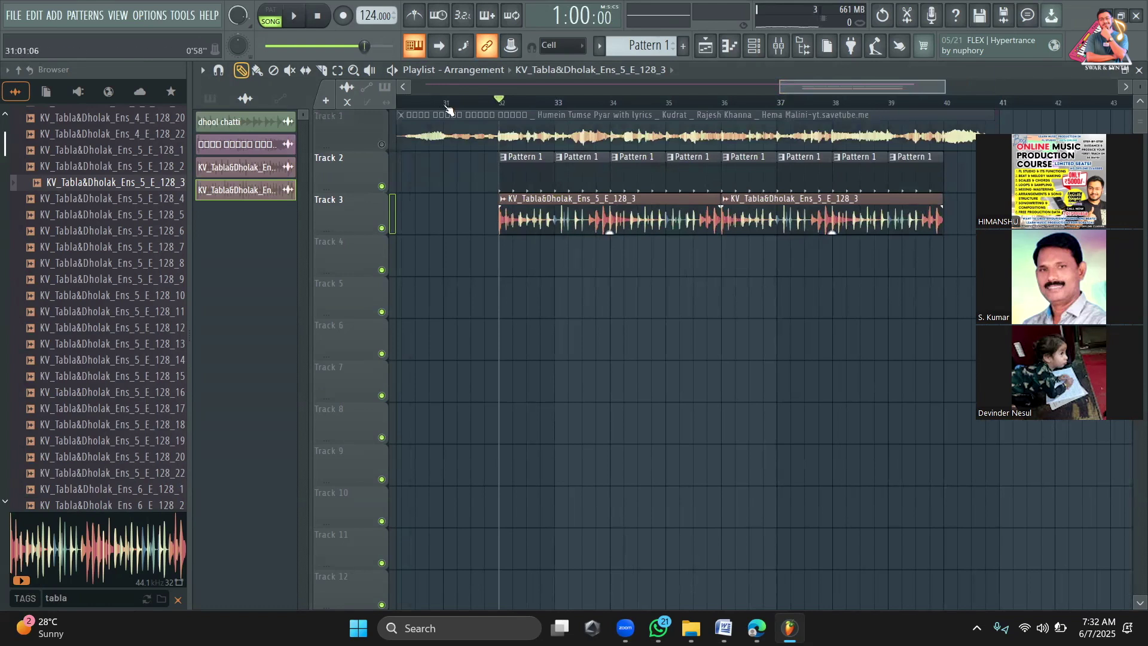
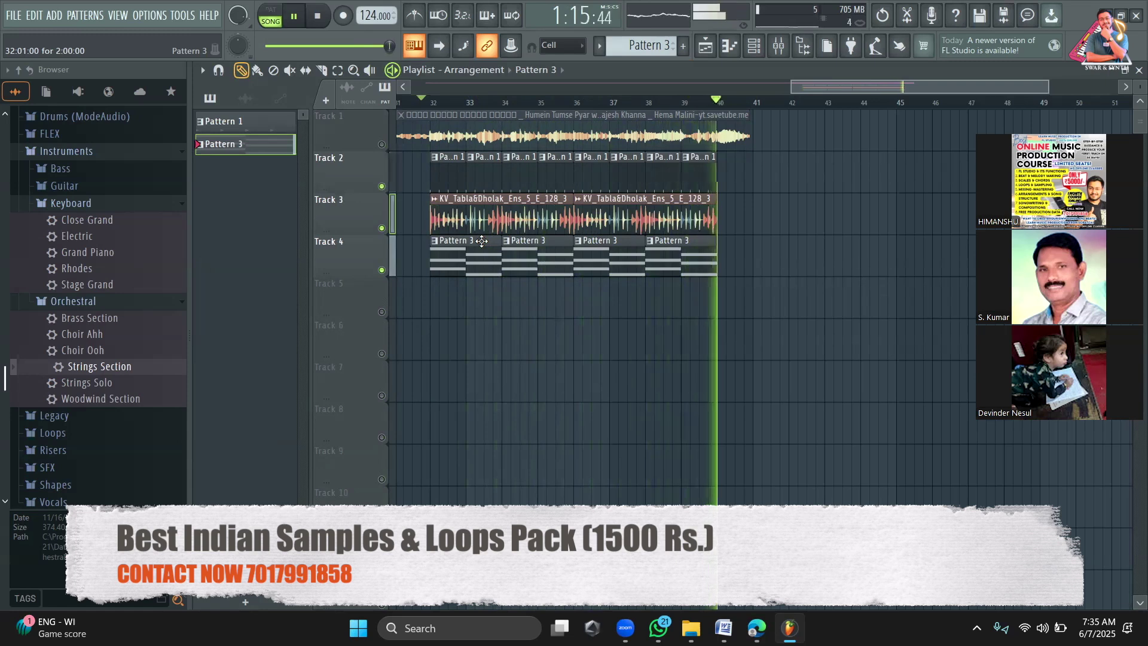
# Step: Stop playback of the arrangement with the drums, tabla loop and Pattern 3 chords
pyautogui.press('space')
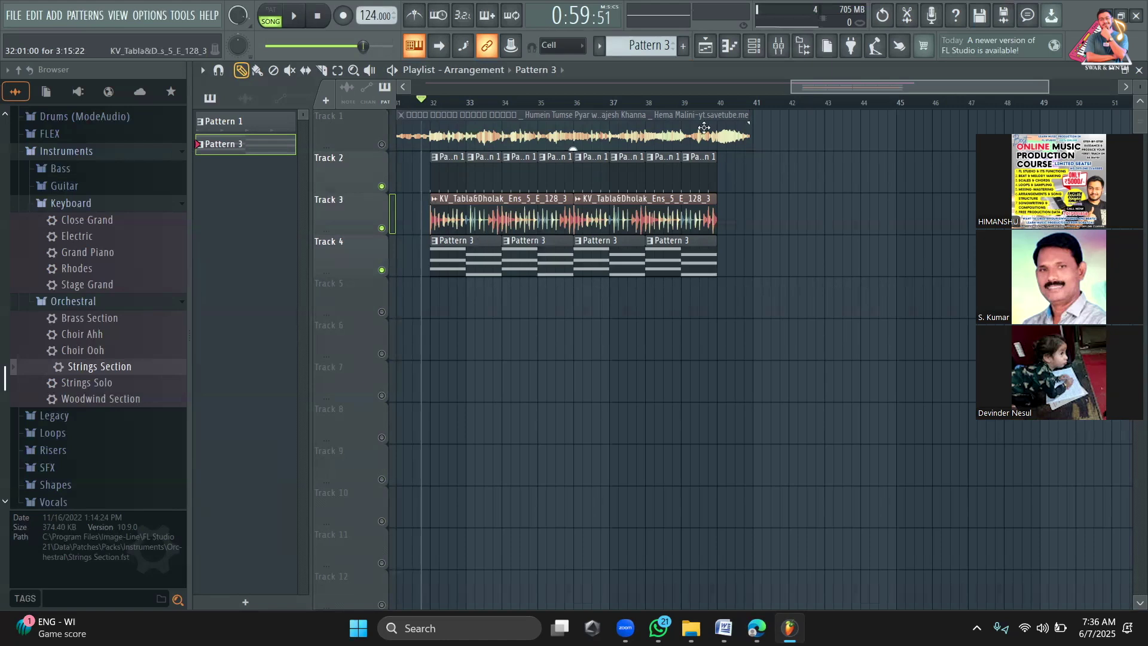
# Step: Play the drums, tabla loop and chord arrangement from bar 32, stopping at about bar 38
pyautogui.click(432, 103)
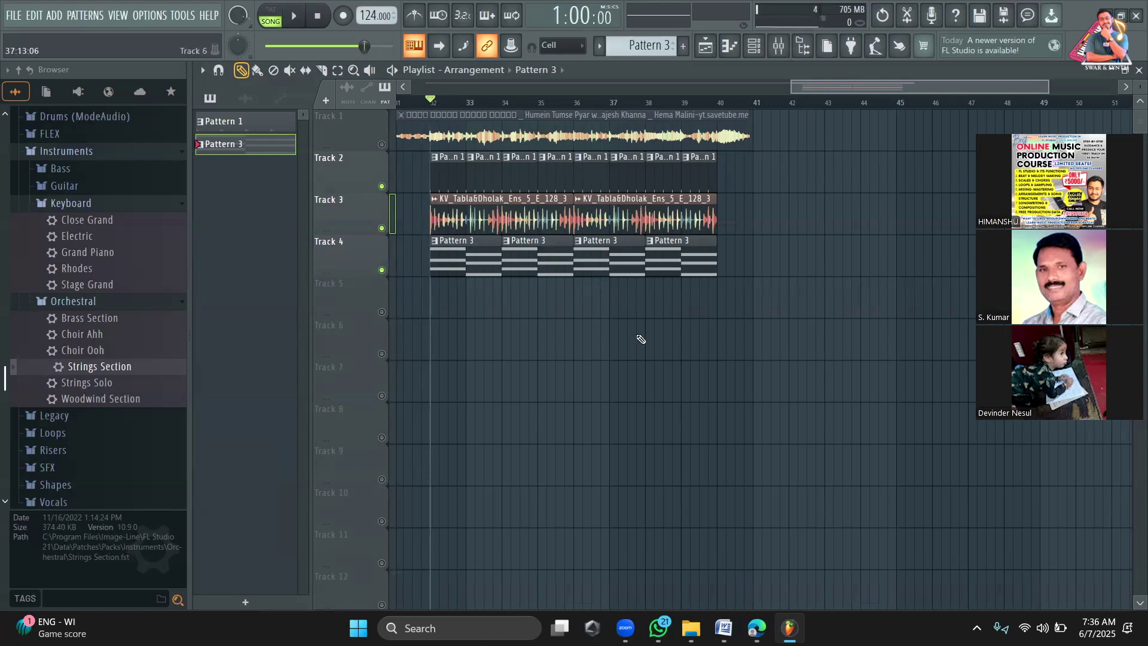
pyautogui.press('space')
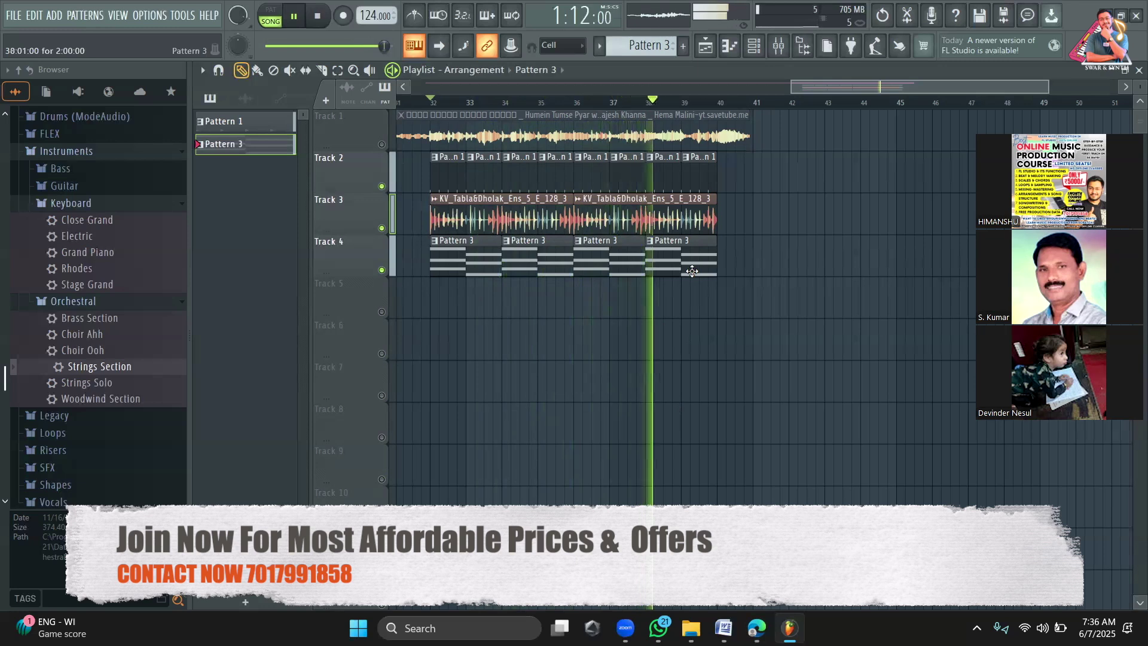
pyautogui.press('space')
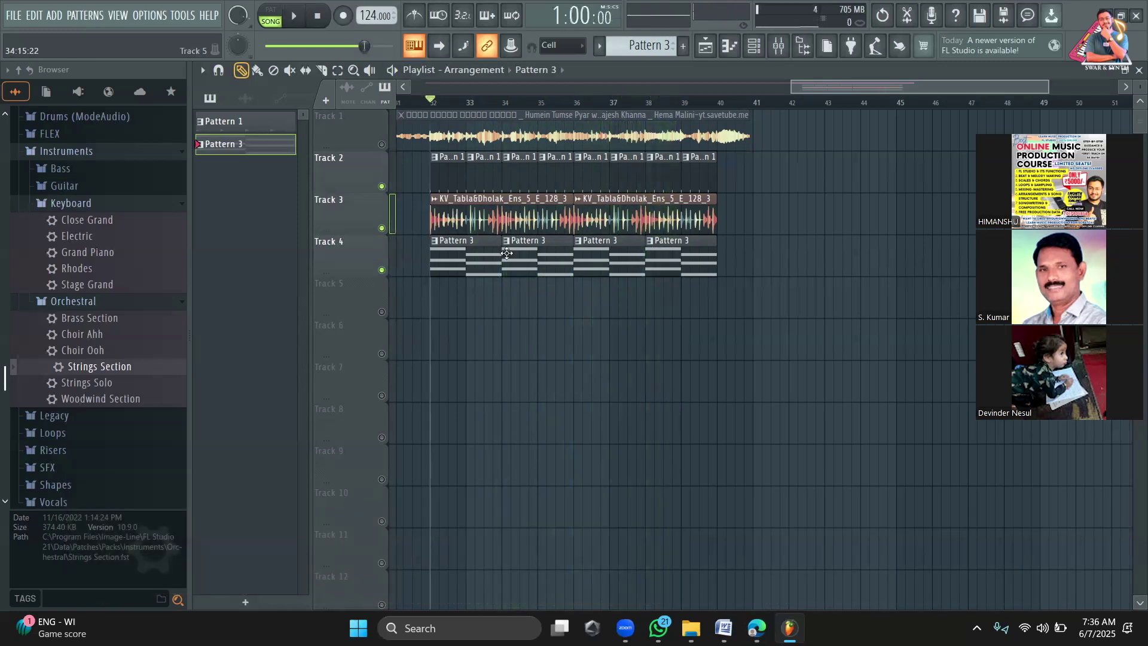
# Step: Unmute the original song on Track 1 and delete the Pattern 3 clips at bars 34, 36 and 38 on Track 4
pyautogui.rightClick(682, 258)
pyautogui.rightClick(610, 257)
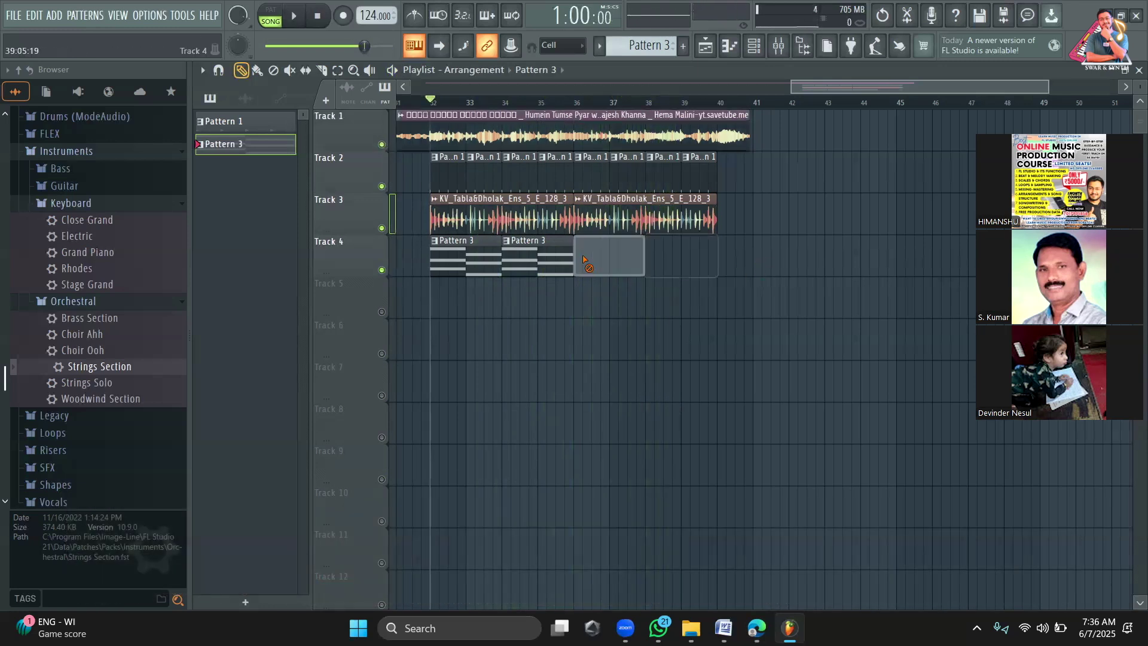
pyautogui.rightClick(547, 256)
# Step: Place Pattern 3 clips at bars 35 and 38 on Track 4 while listening to the arrangement with the song
pyautogui.press('space')
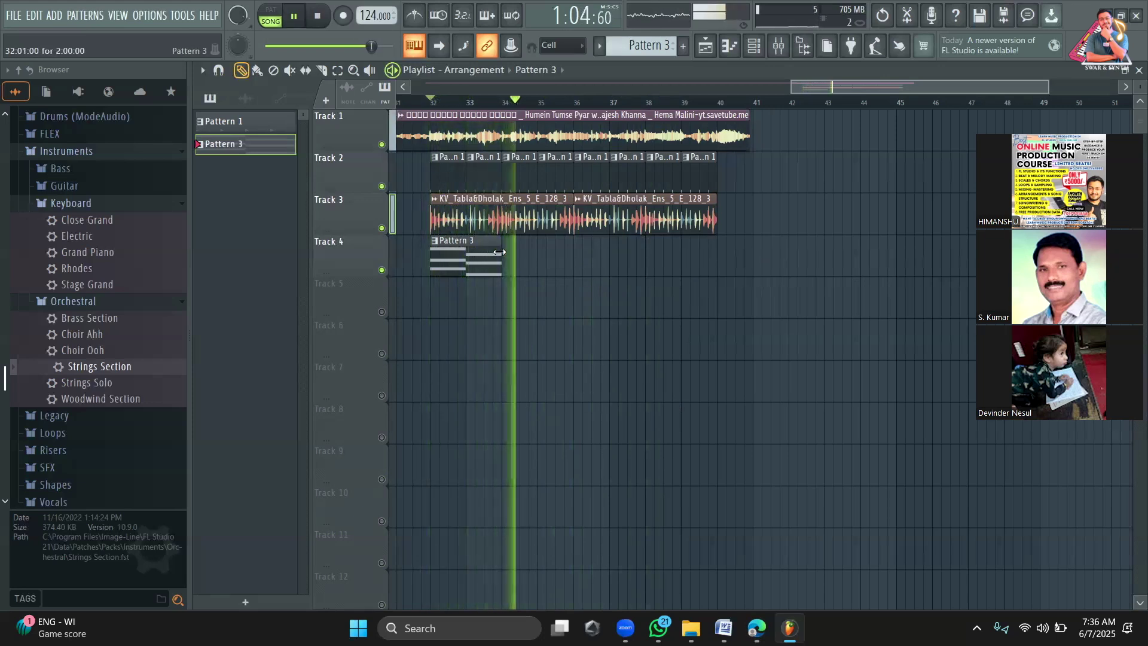
pyautogui.click(542, 260)
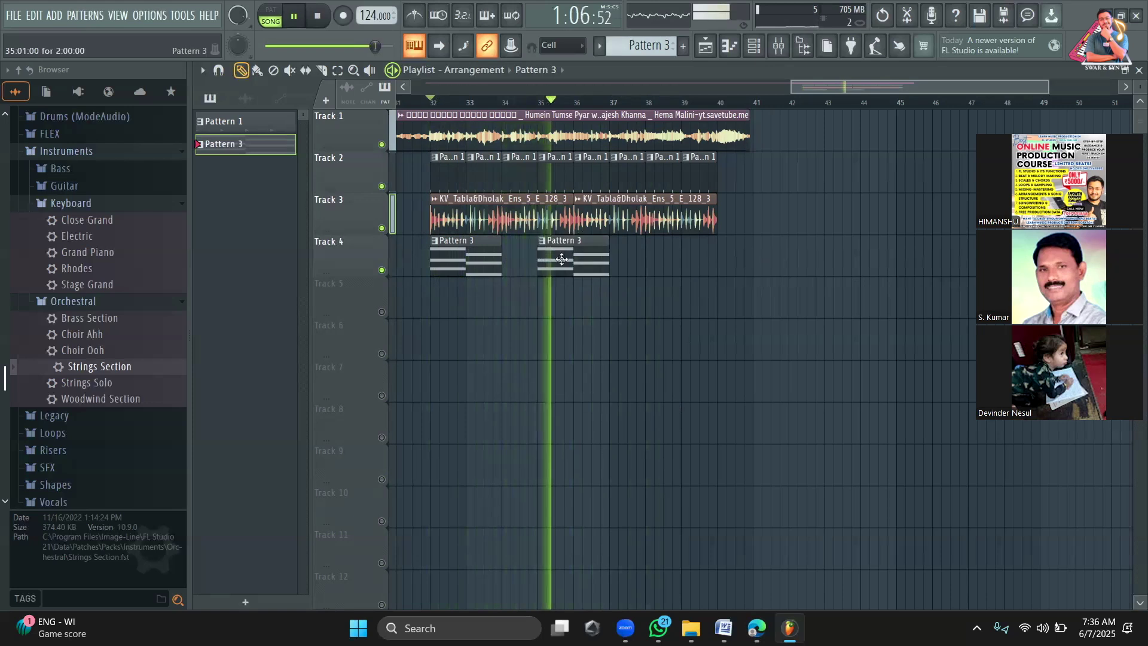
pyautogui.click(649, 264)
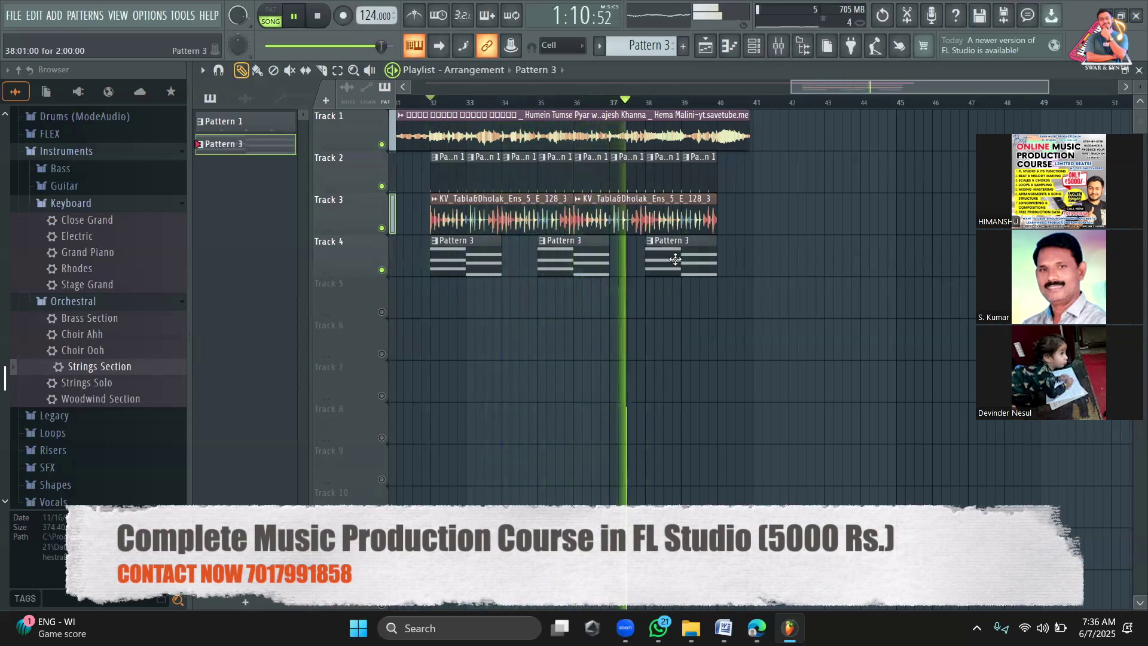
pyautogui.press('space')
# Step: Fill bars 34 and 37 on Track 4 with one-bar Pattern 3 clips trimmed to the second chord, G4-B4-D5, and play the result
pyautogui.doubleClick(485, 257)
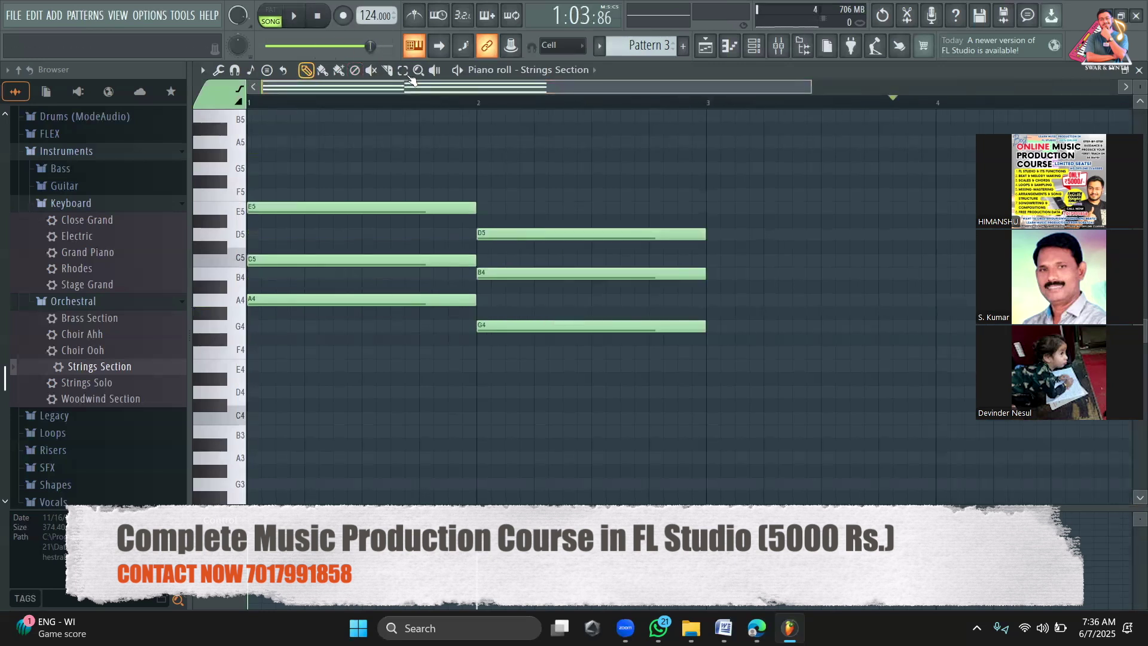
pyautogui.click(709, 51)
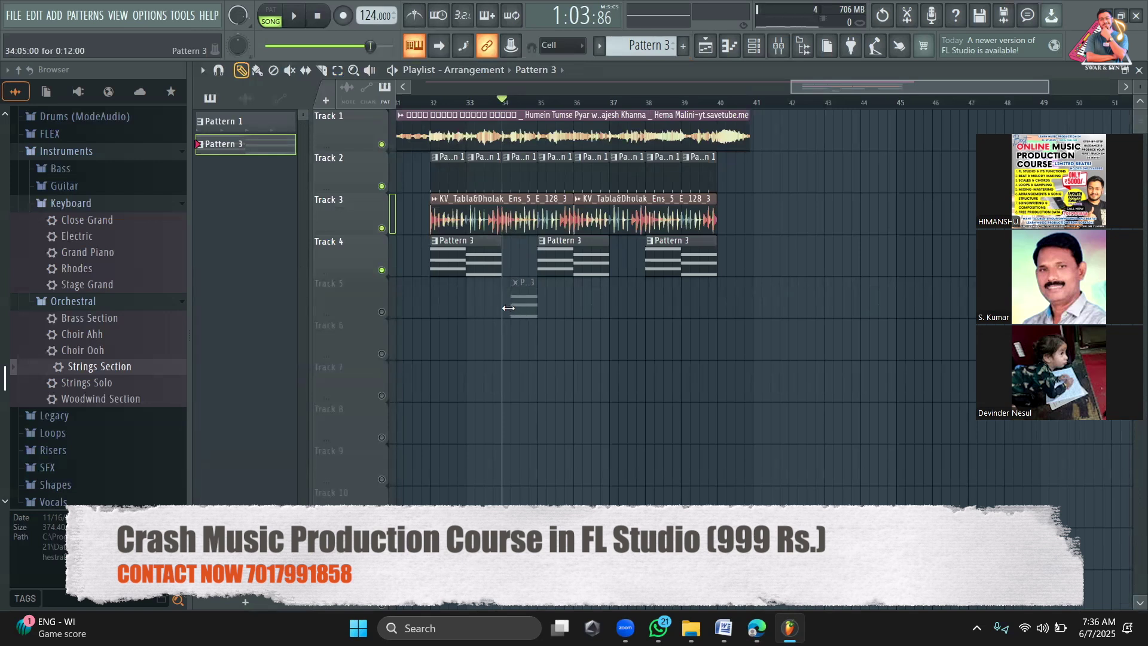
pyautogui.moveTo(519, 268); pyautogui.dragTo(518, 267)
pyautogui.press('space')
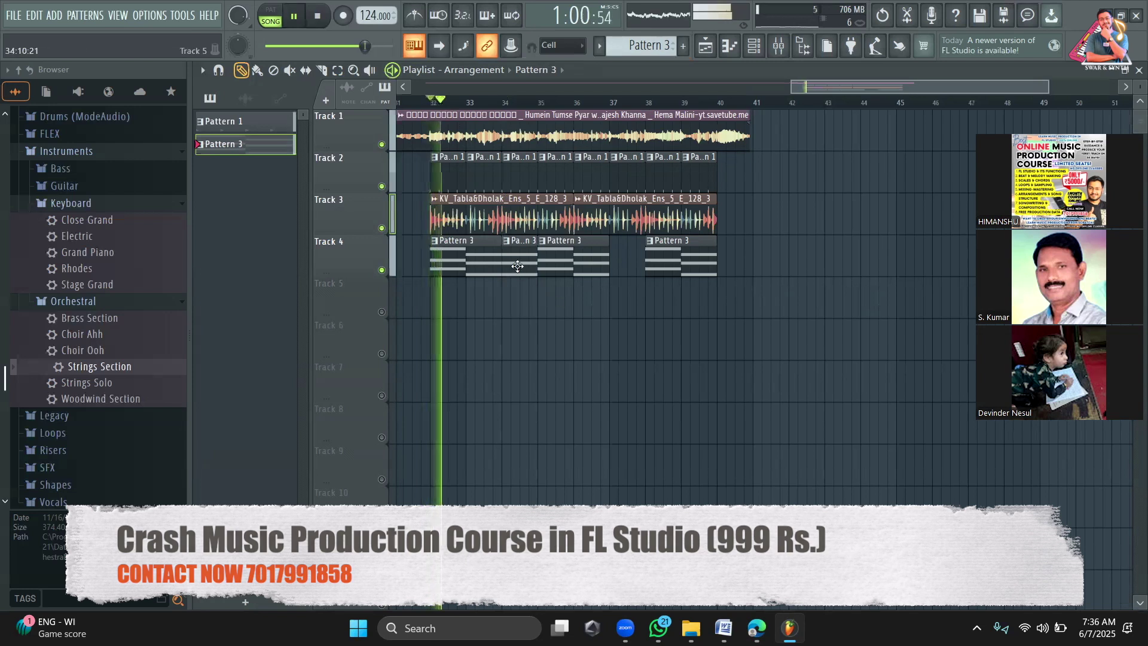
pyautogui.click(620, 274)
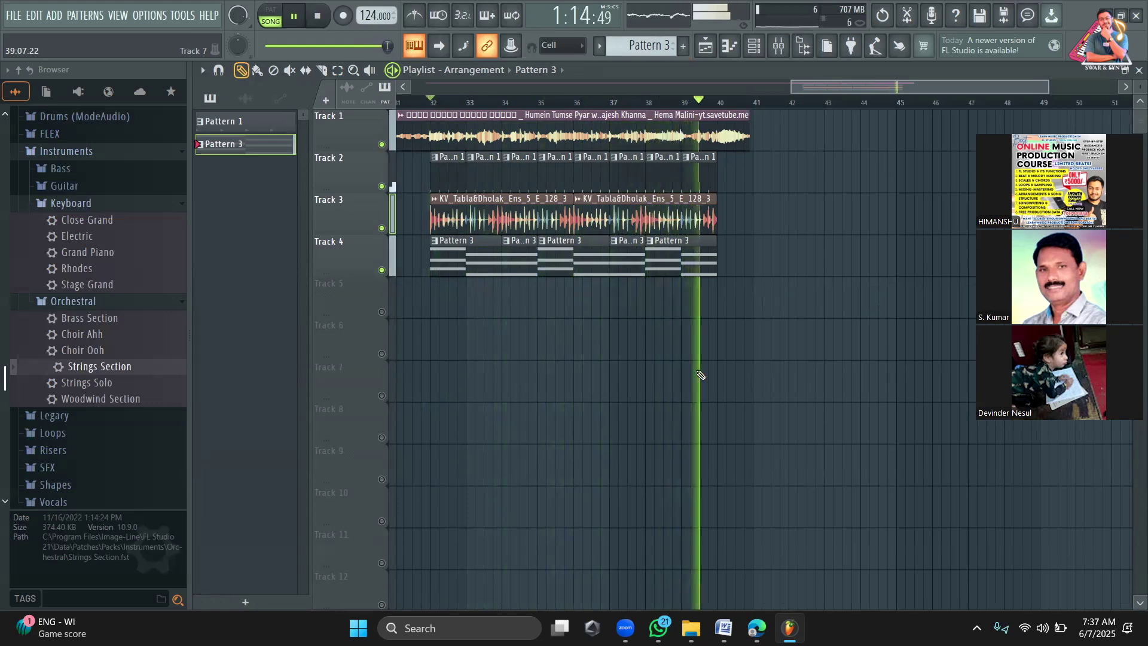
pyautogui.press('space')
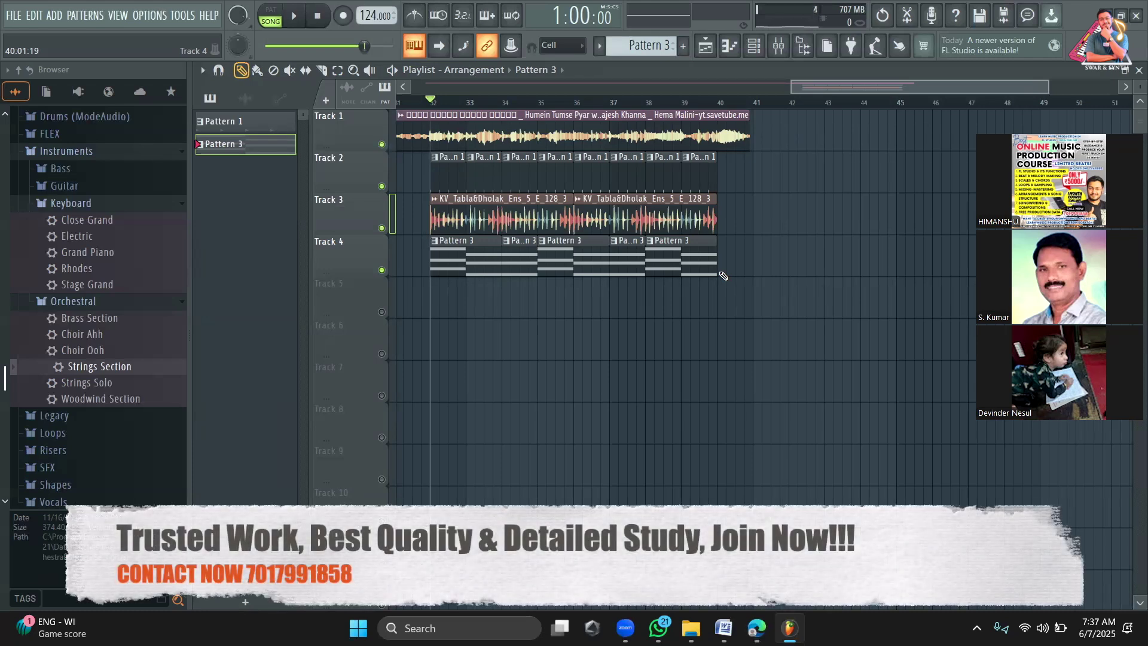
# Step: Set the project tempo to 80 BPM and decline restretching all channels
pyautogui.moveTo(367, 17); pyautogui.dragTo(368, 36)
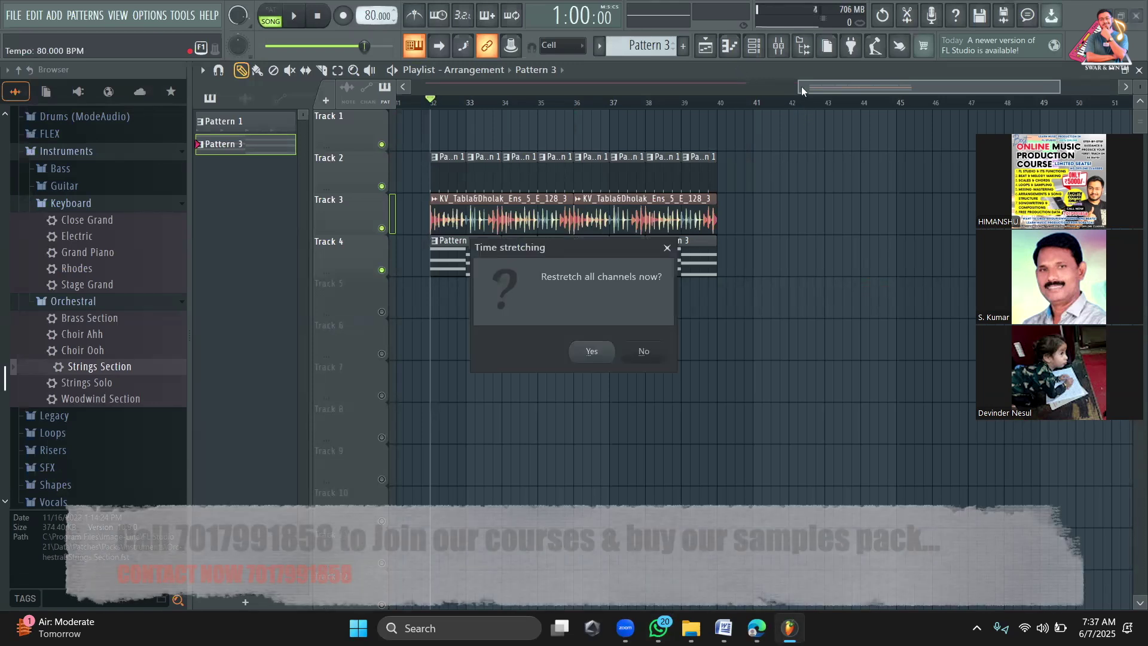
pyautogui.click(661, 357)
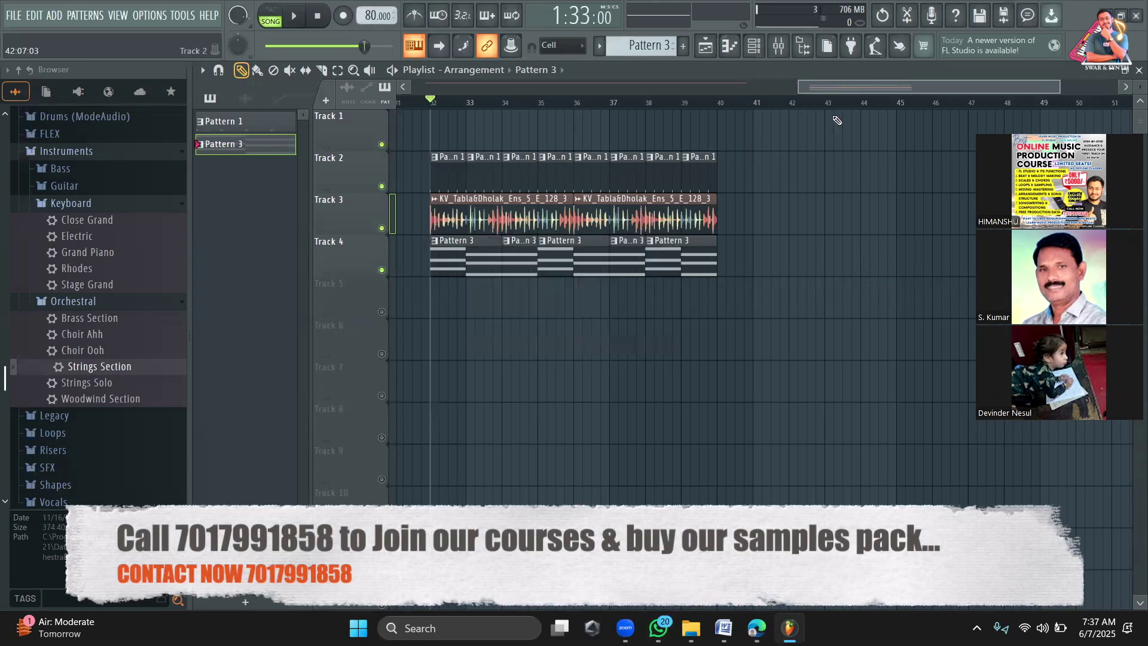
# Step: Delete the original song, drum pattern, tabla loop and chord pattern clips from Tracks 1 to 4, emptying the playlist
pyautogui.moveTo(799, 87); pyautogui.dragTo(445, 90)
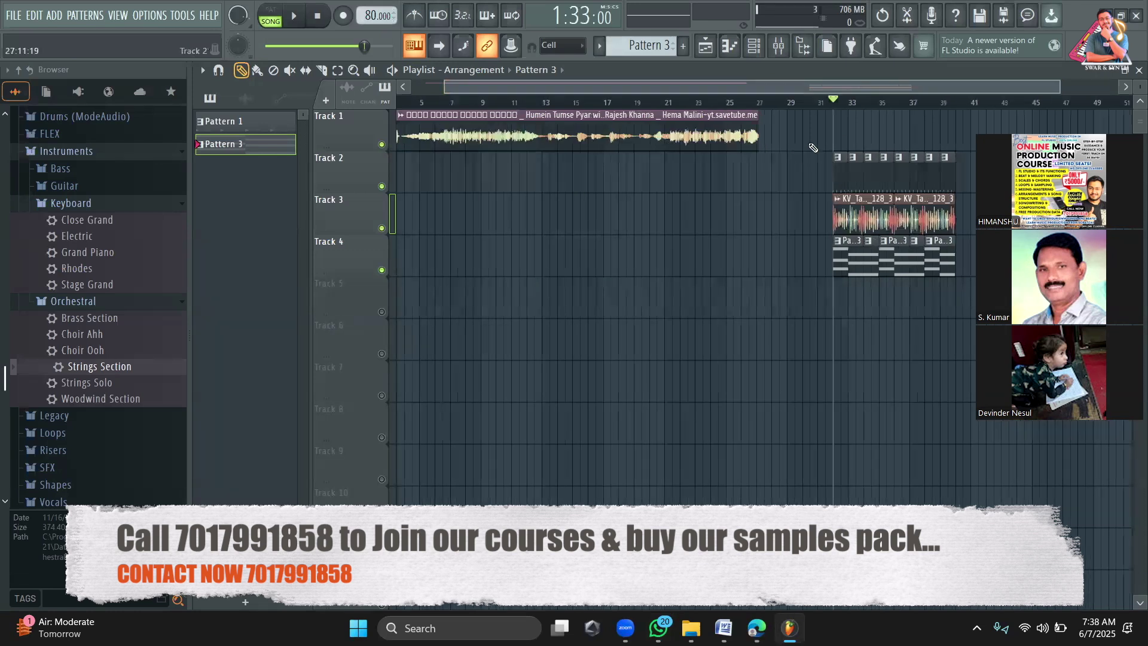
pyautogui.rightClick(683, 126)
pyautogui.rightClick(853, 167)
pyautogui.rightClick(869, 168)
pyautogui.rightClick(884, 168)
pyautogui.rightClick(899, 168)
pyautogui.rightClick(914, 168)
pyautogui.rightClick(929, 167)
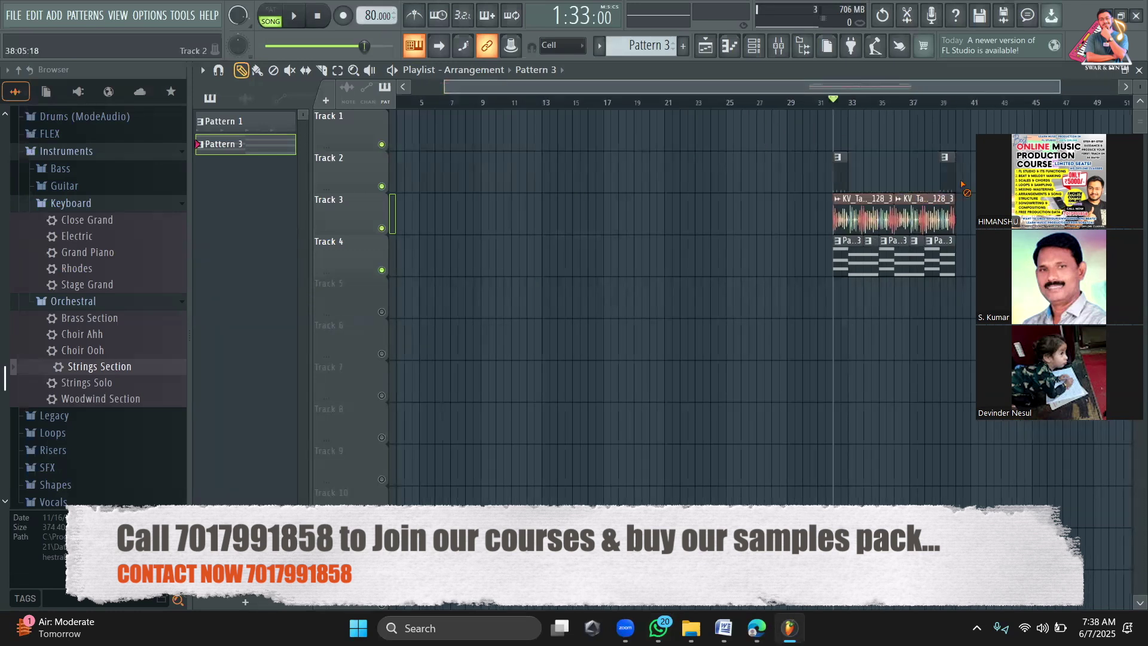
pyautogui.rightClick(841, 165)
pyautogui.rightClick(864, 216)
pyautogui.rightClick(924, 215)
pyautogui.rightClick(942, 258)
pyautogui.rightClick(900, 257)
pyautogui.rightClick(849, 257)
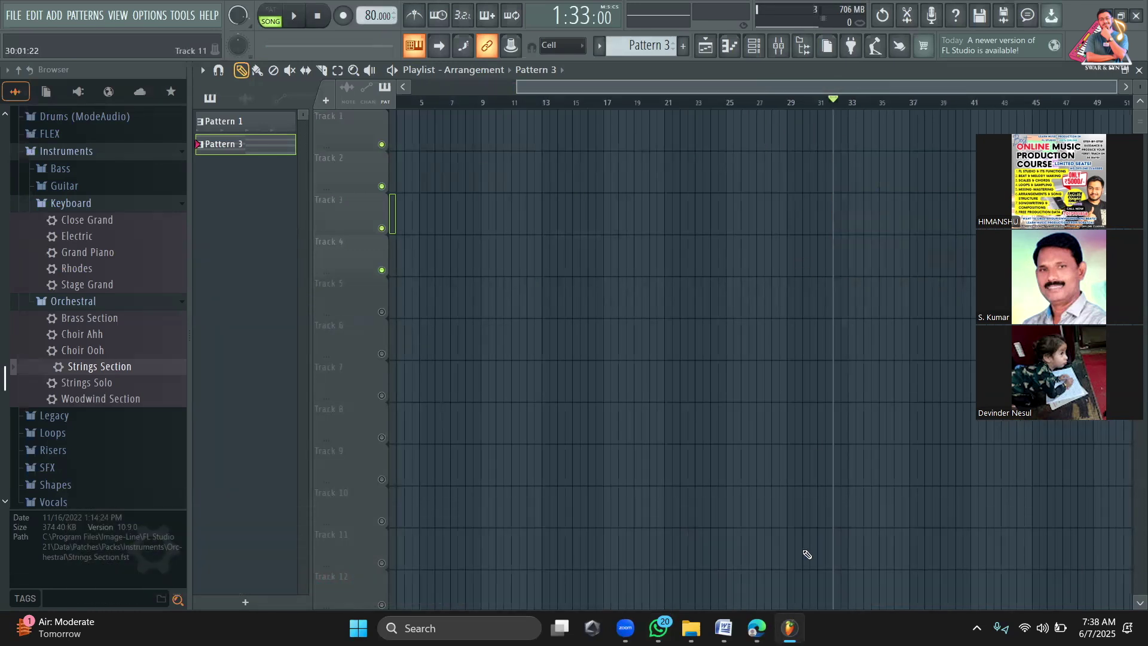
# Step: Import the final vocal audio file from the Videos folder into the playlist and place it at bar 1 on Track 1
pyautogui.click(691, 628)
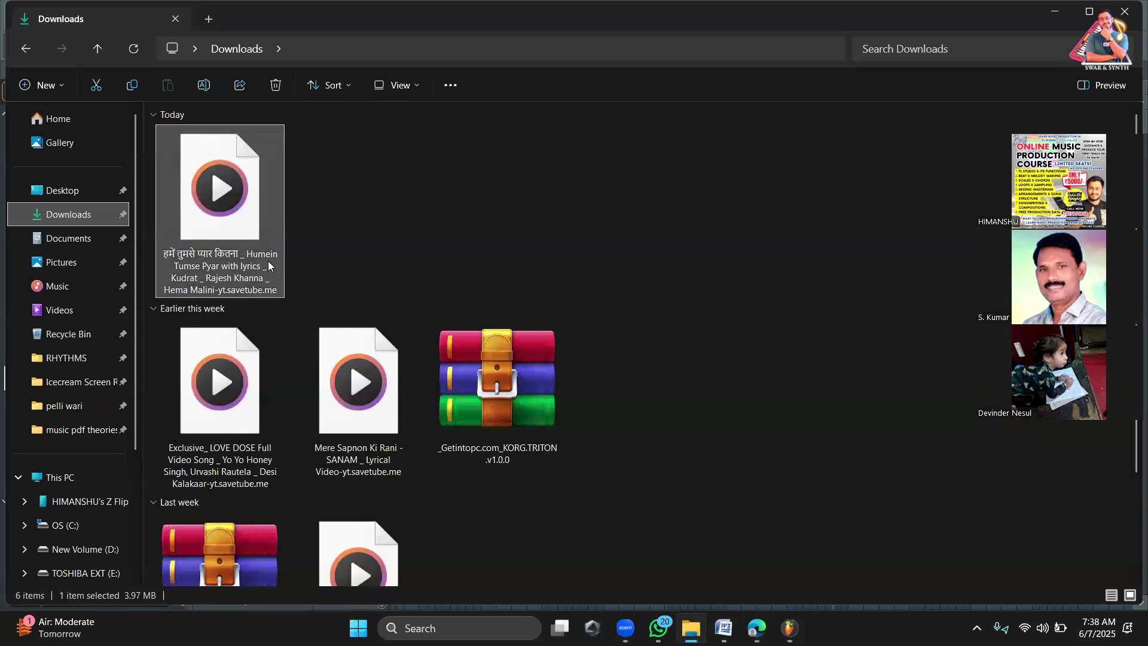
pyautogui.click(66, 309)
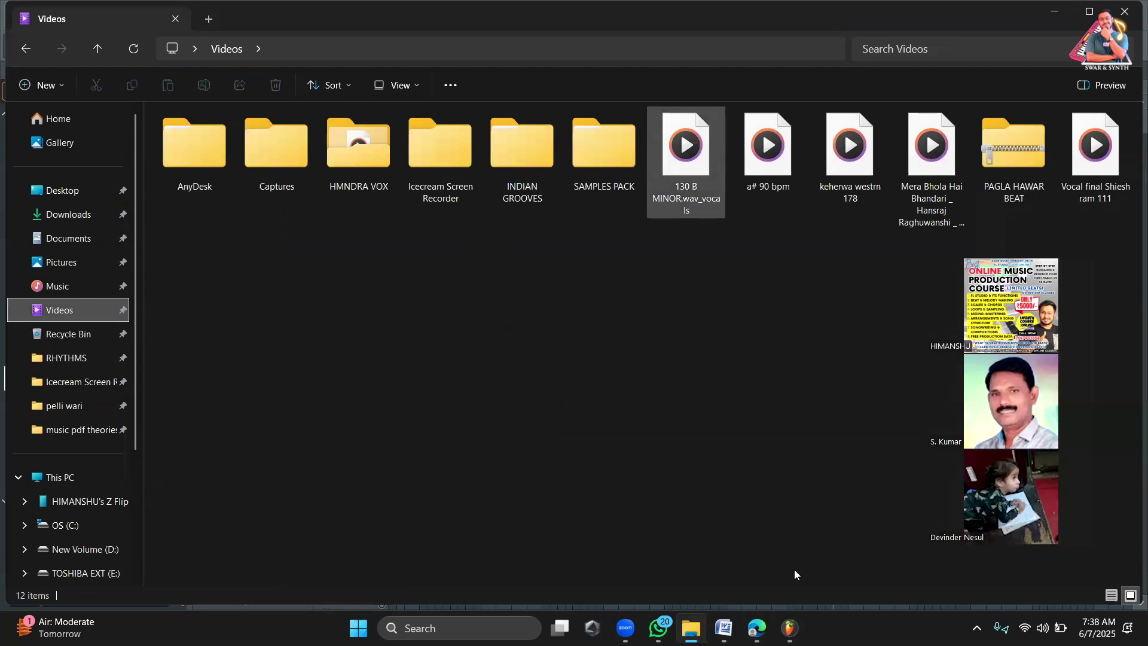
pyautogui.moveTo(789, 626); pyautogui.dragTo(495, 251)
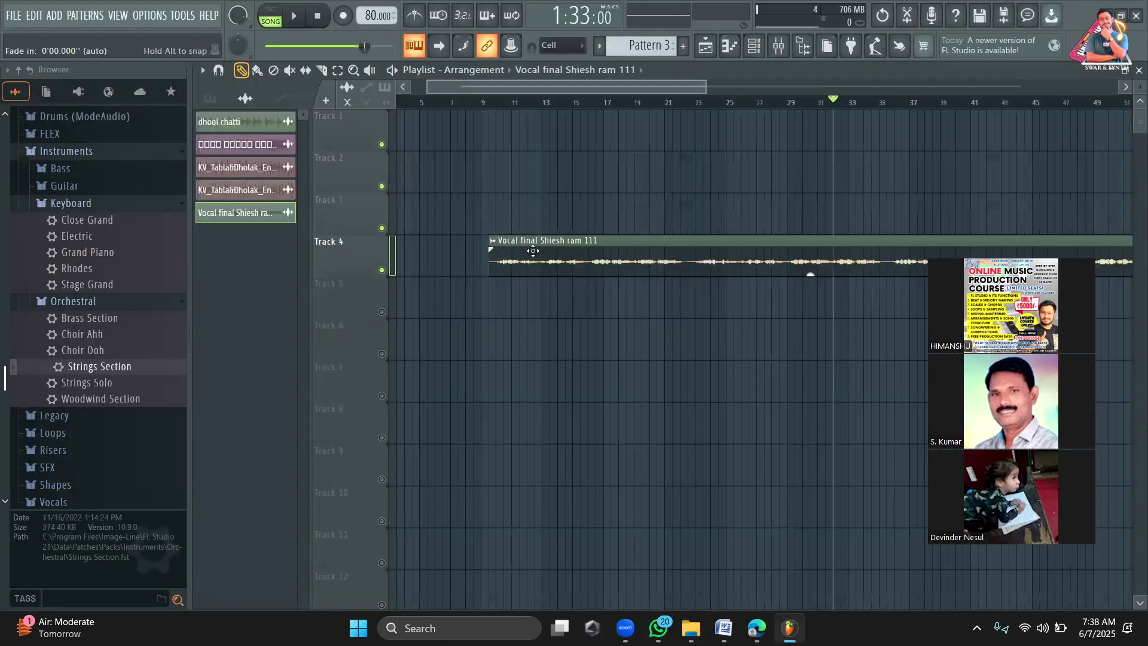
pyautogui.moveTo(126, 7); pyautogui.dragTo(279, 34)
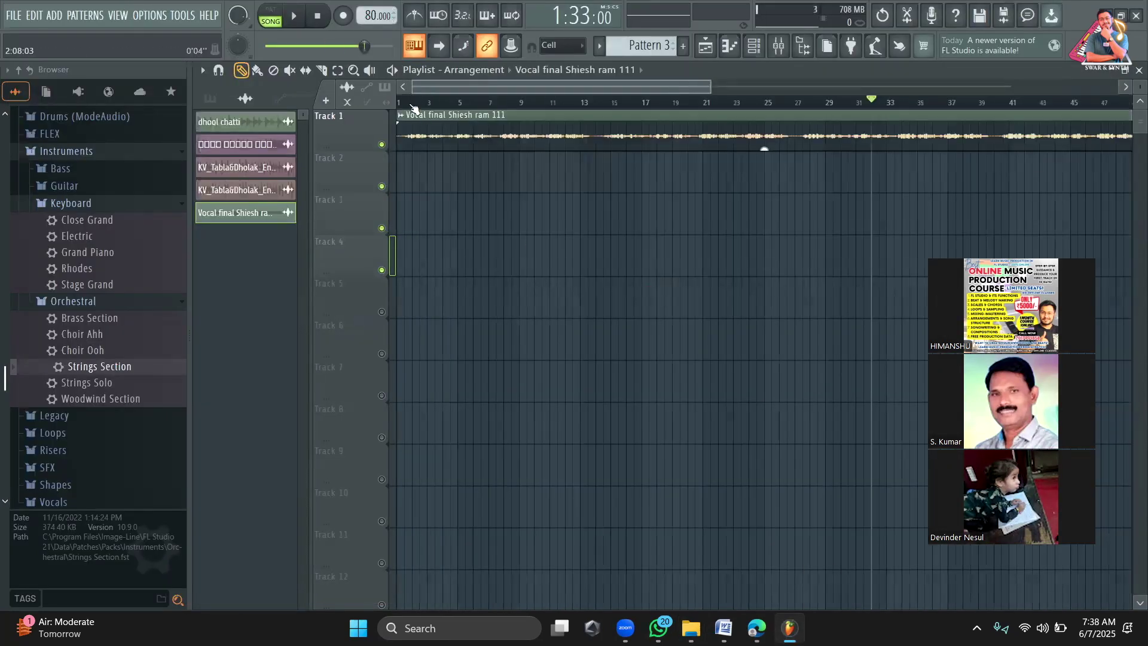
# Step: Play the vocal from bar 1 and normalize its audio in the clip's channel settings
pyautogui.press('space')
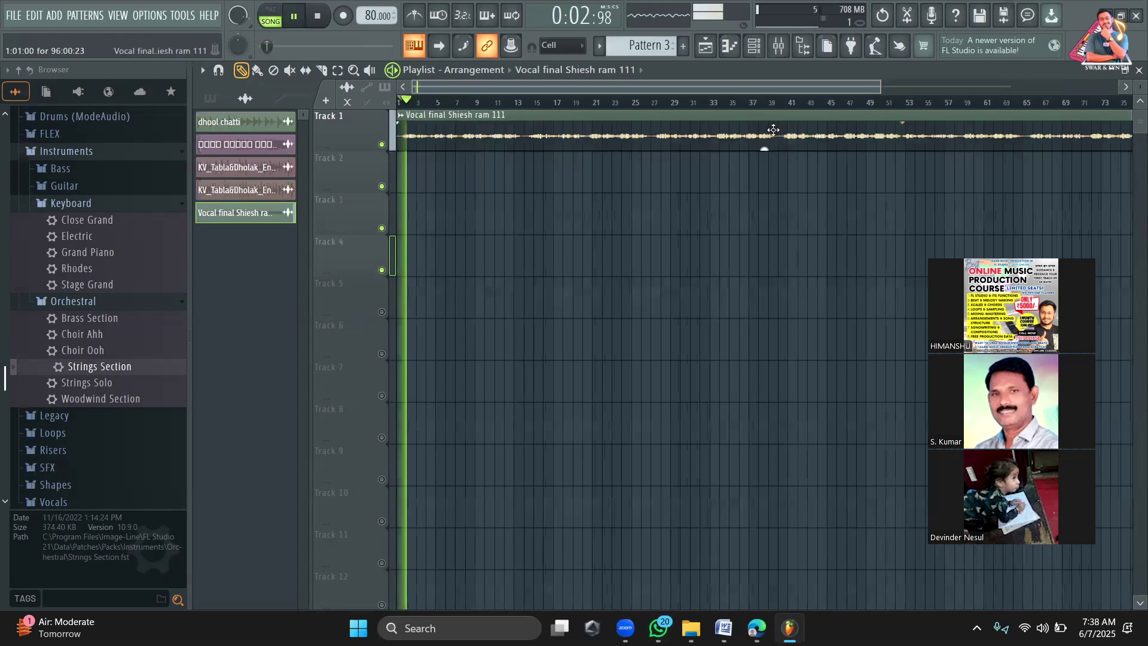
pyautogui.doubleClick(877, 119)
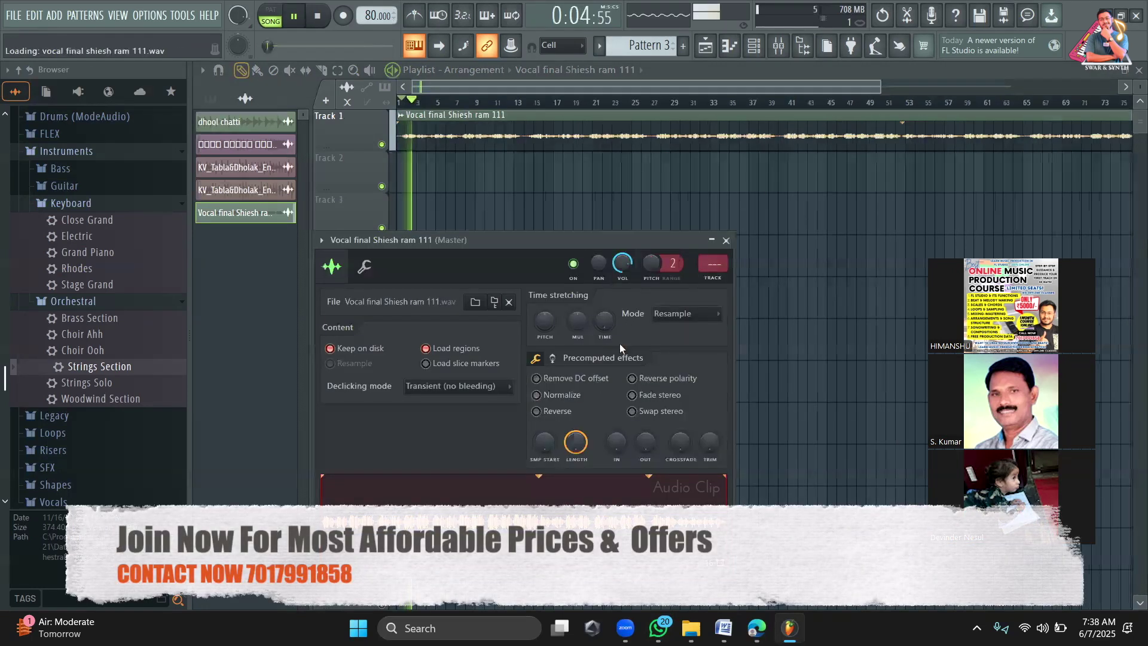
pyautogui.click(726, 240)
pyautogui.moveTo(883, 101); pyautogui.dragTo(632, 103)
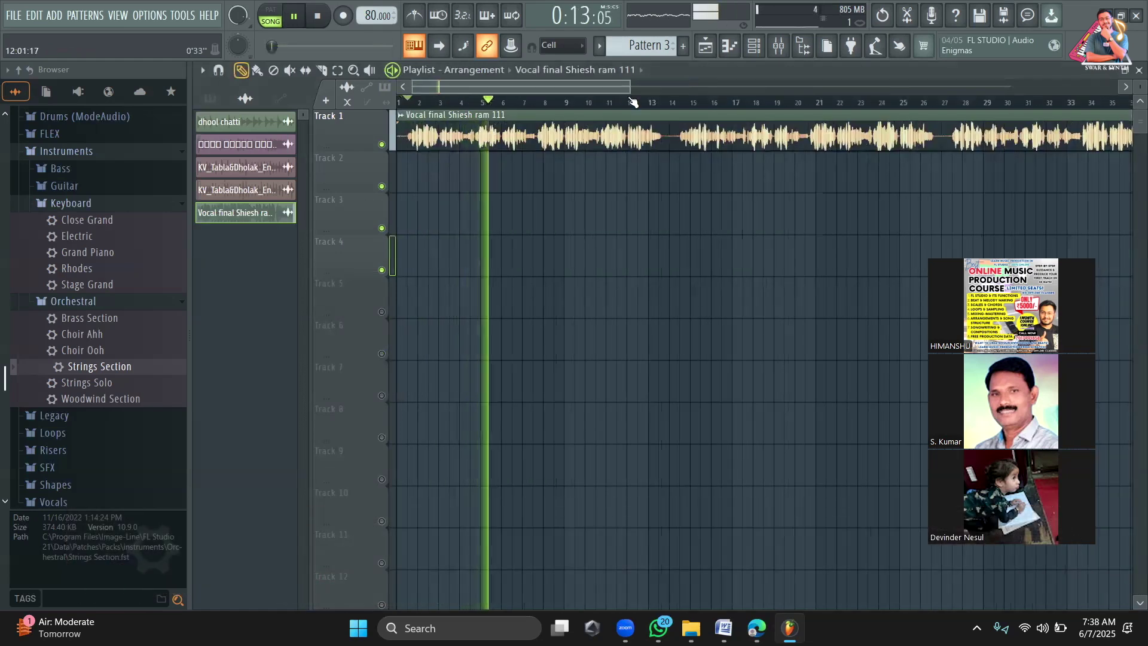
# Step: Turn on the metronome, replay the vocal against it and move the vocal clip to start at 4:09:00 on Track 1
pyautogui.moveTo(623, 94); pyautogui.dragTo(573, 90)
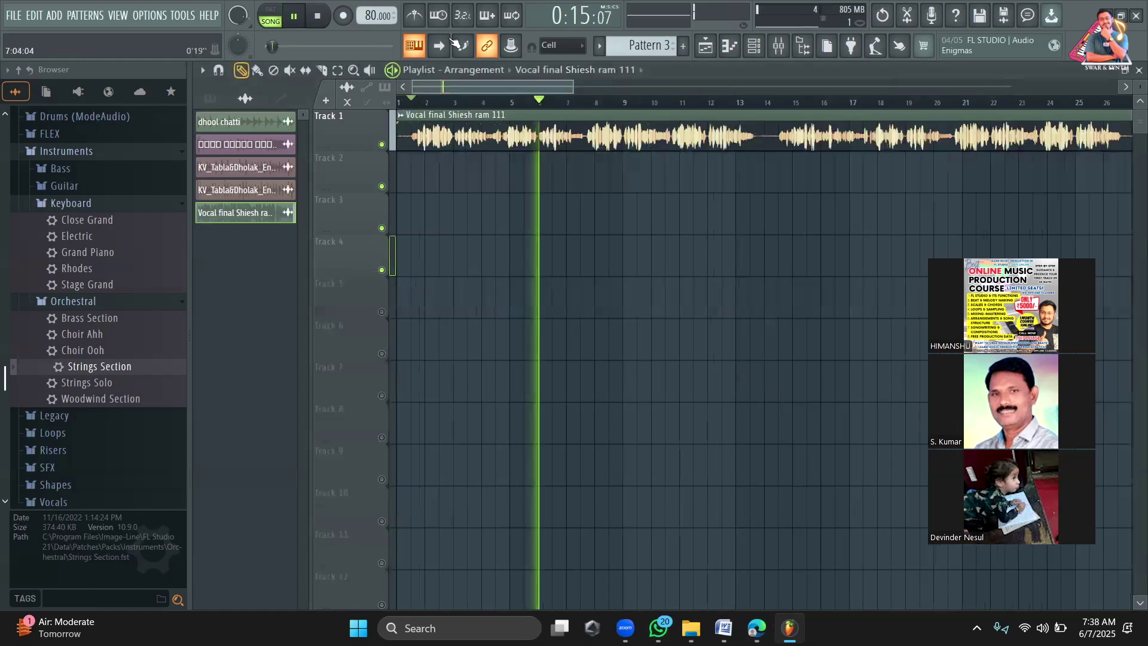
pyautogui.click(414, 16)
pyautogui.press('space')
pyautogui.press('space')
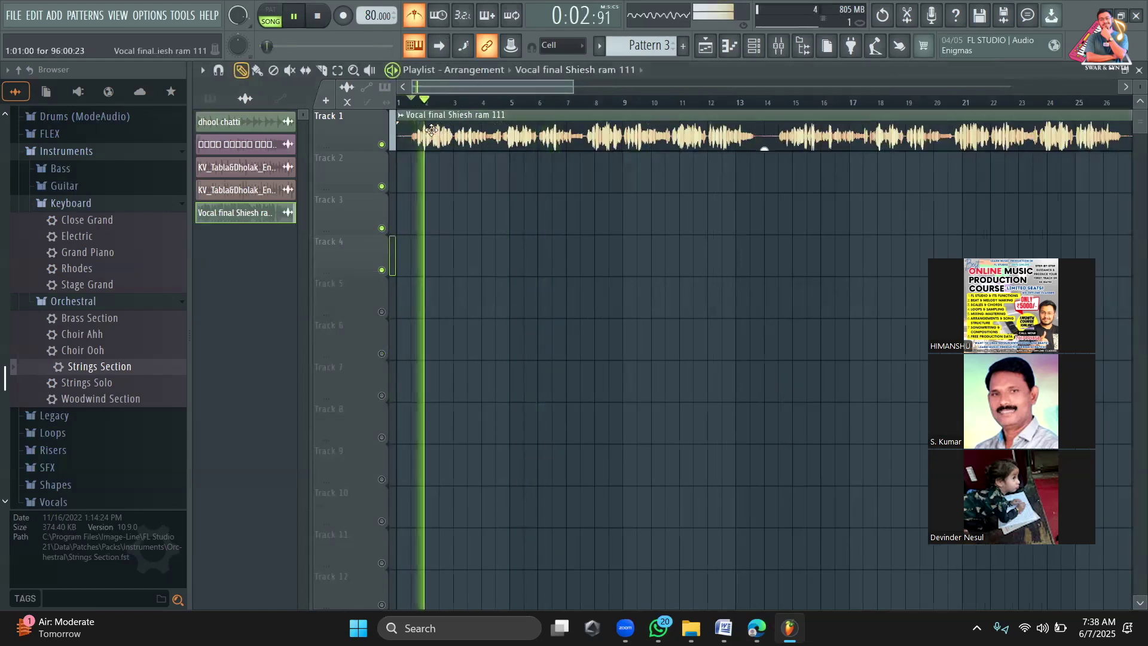
pyautogui.press('space')
pyautogui.moveTo(526, 141); pyautogui.dragTo(626, 141)
pyautogui.press('space')
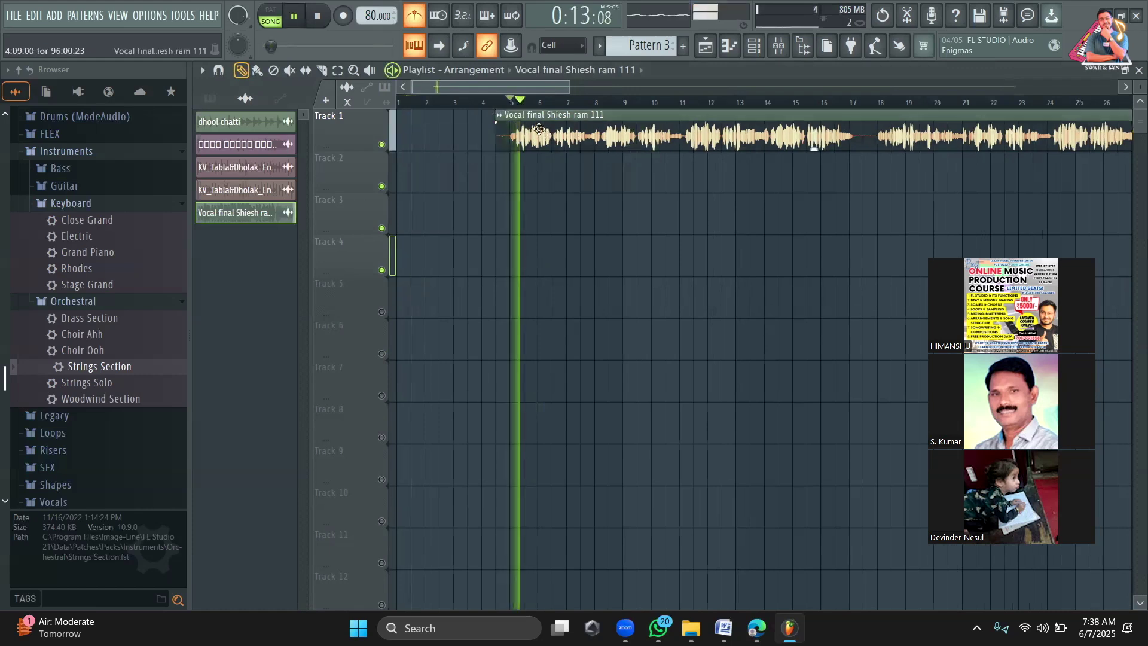
# Step: Nudge the vocal clip earlier in two moves, to about 4:04 and 4:01, replaying it against the metronome each time
pyautogui.press('space')
pyautogui.moveTo(537, 131); pyautogui.dragTo(528, 130)
pyautogui.press('space')
pyautogui.scroll(2, 536, 93)
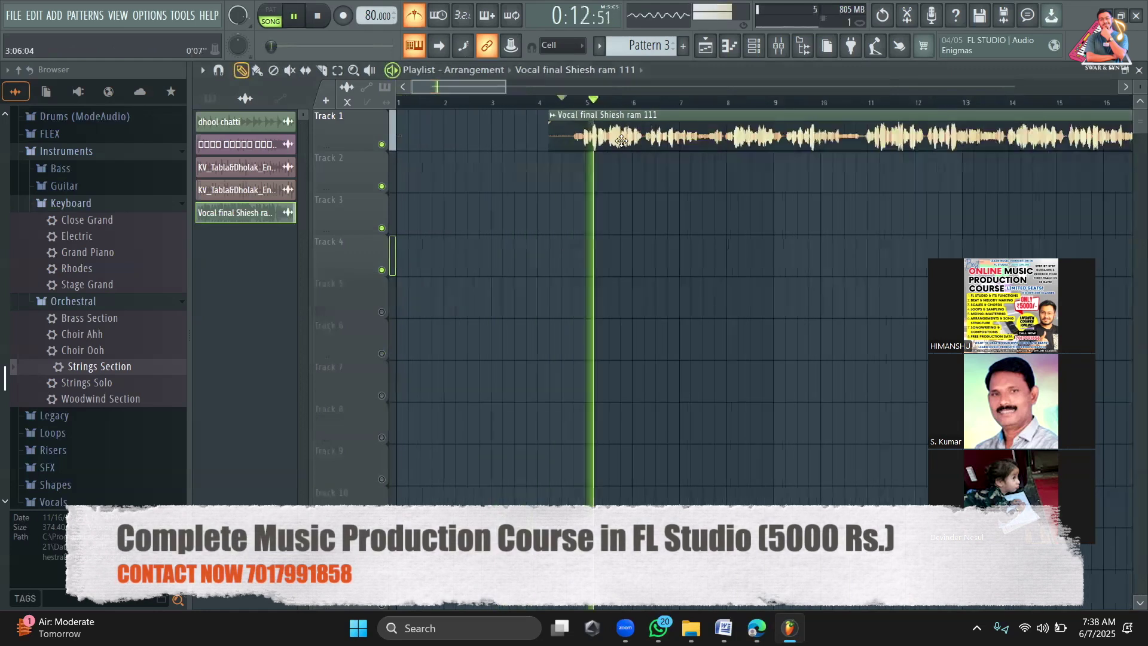
pyautogui.press('space')
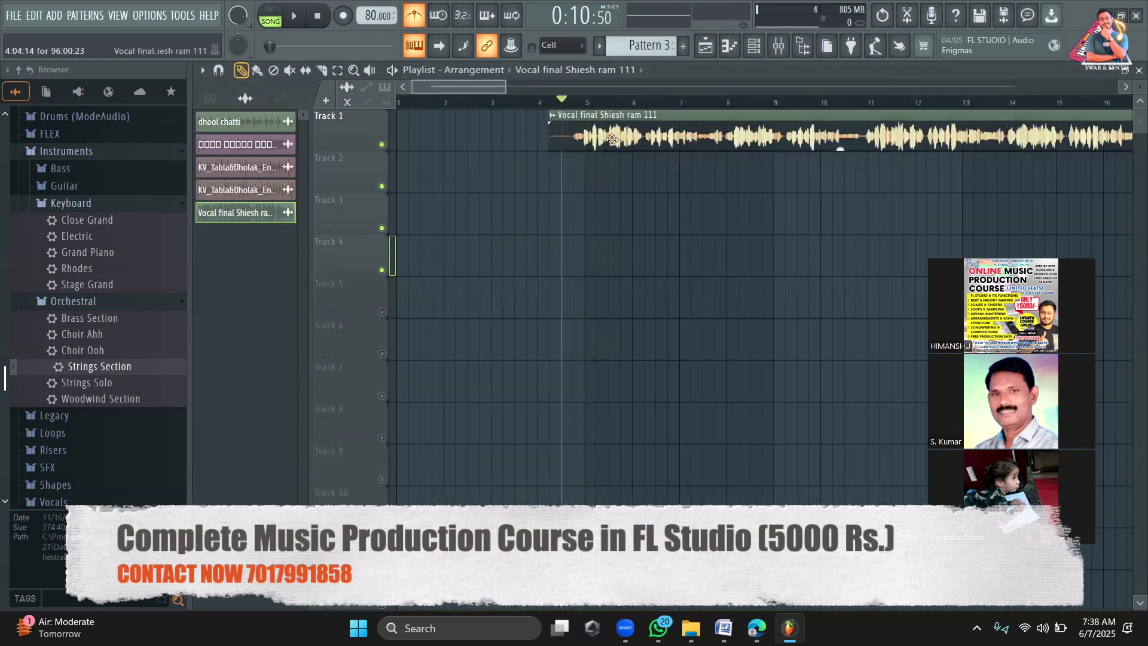
pyautogui.moveTo(613, 140); pyautogui.dragTo(603, 139)
pyautogui.press('space')
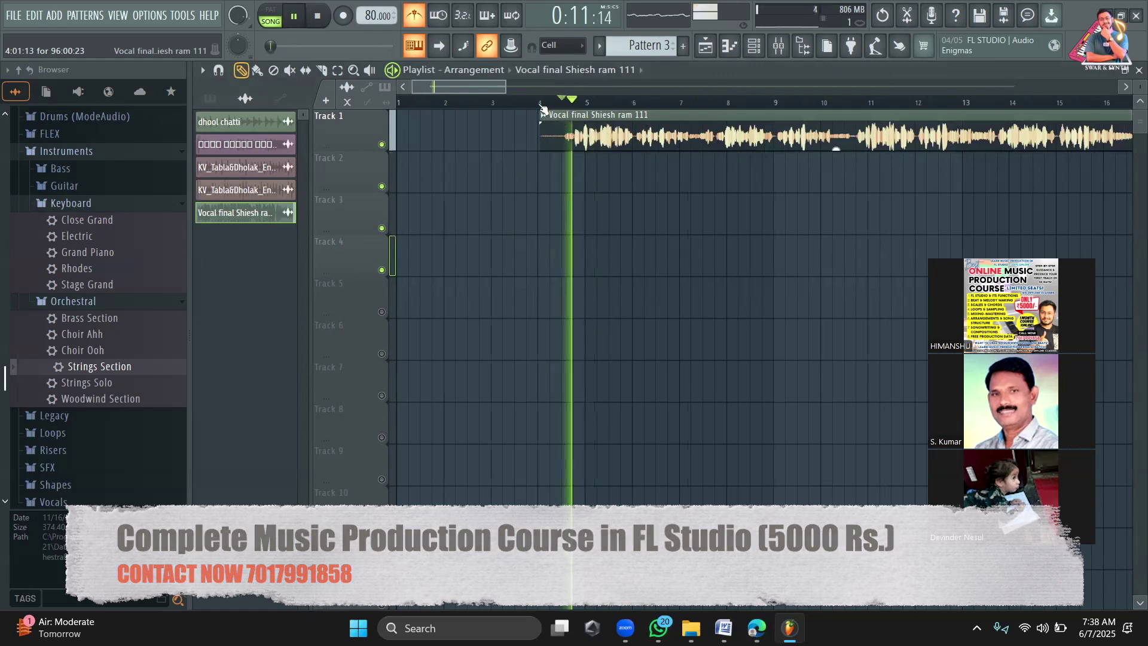
# Step: Slice the vocal clip at about 4:09 and remove its quiet lead-in so it starts at the first sung phrase
pyautogui.moveTo(506, 86); pyautogui.dragTo(462, 86)
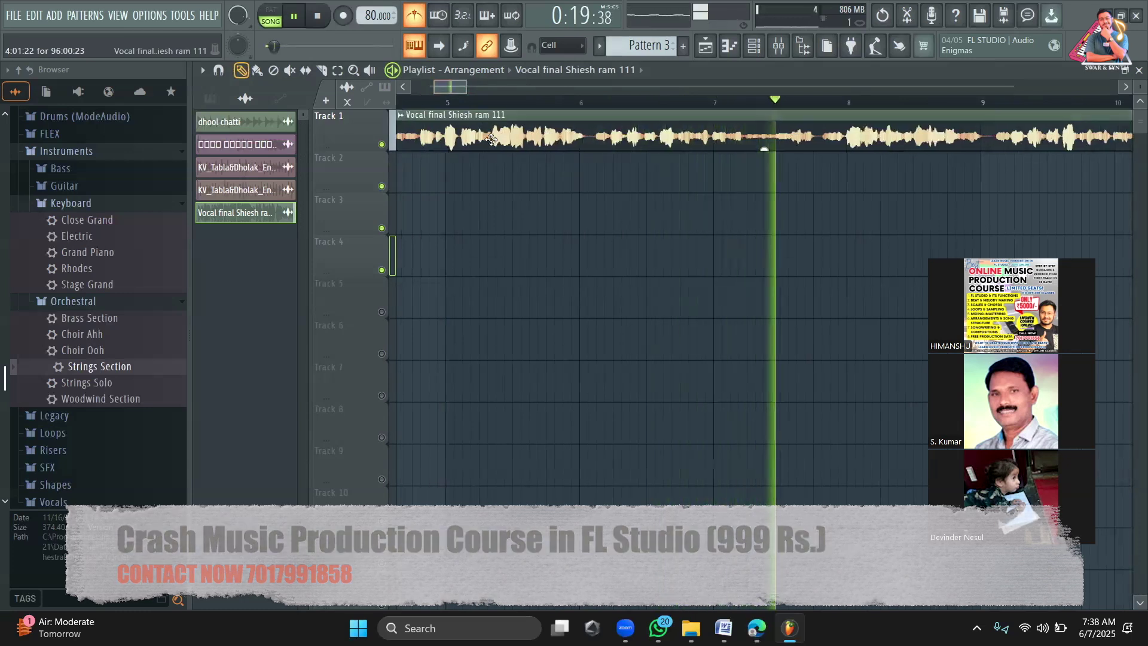
pyautogui.moveTo(447, 90); pyautogui.dragTo(479, 90)
pyautogui.hscroll(-2, 412, 87)
pyautogui.press('c')
pyautogui.moveTo(573, 160); pyautogui.dragTo(566, 114)
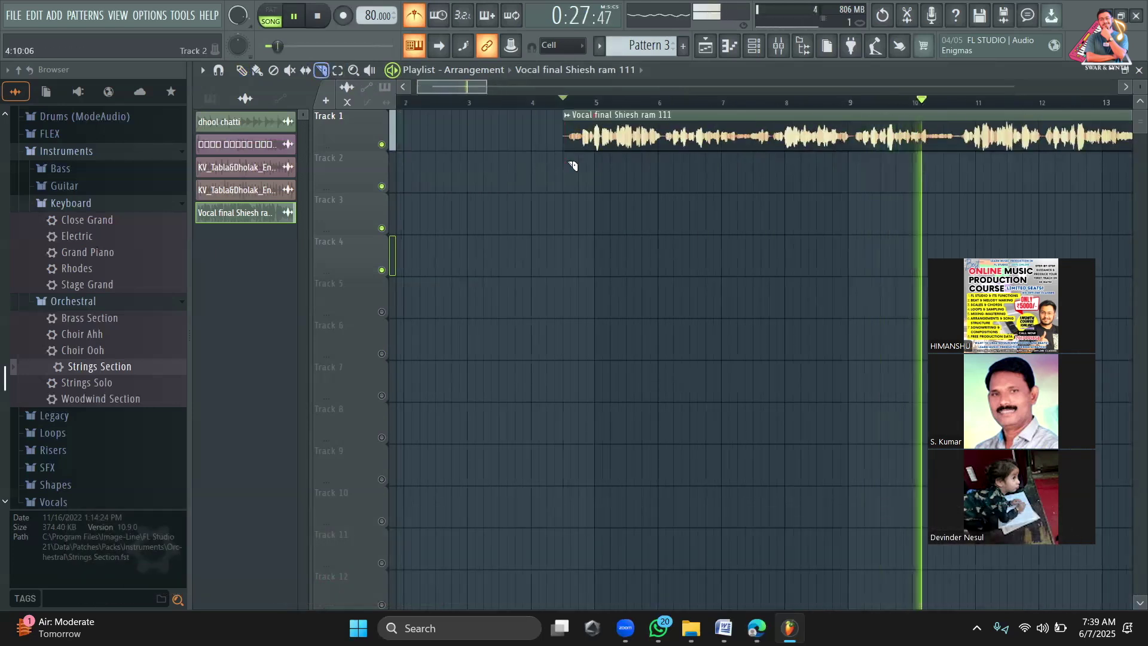
pyautogui.press('space')
# Step: Play the trimmed vocal from its new start against the metronome and switch the metronome off
pyautogui.moveTo(486, 86); pyautogui.dragTo(453, 85)
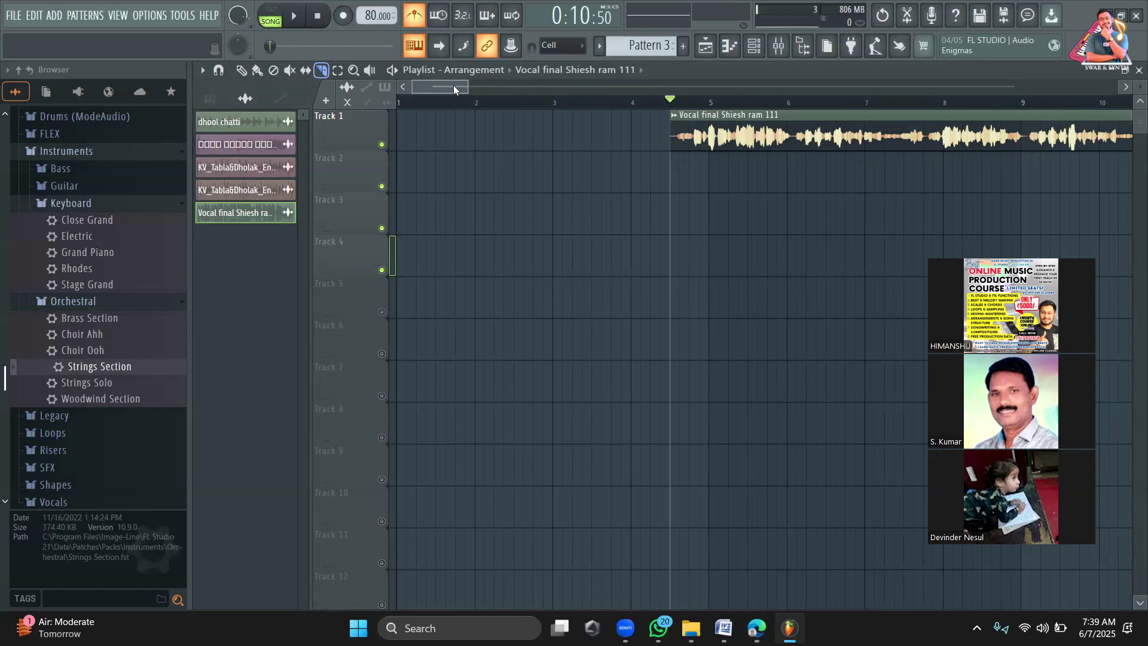
pyautogui.press('space')
pyautogui.moveTo(488, 90); pyautogui.dragTo(597, 99)
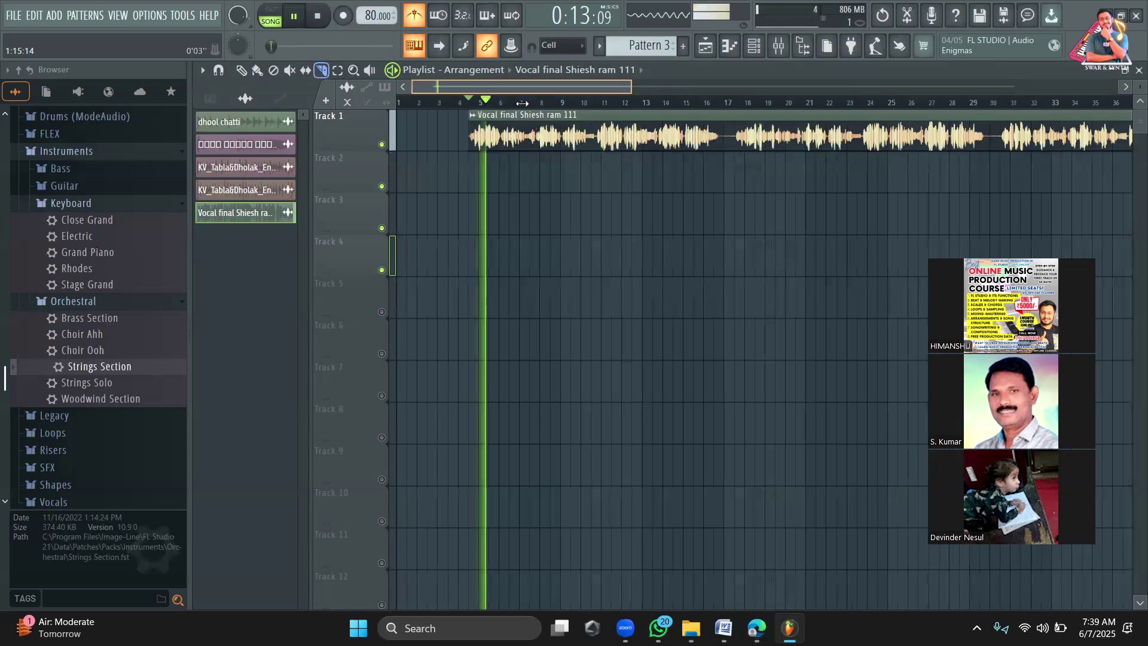
pyautogui.scroll(2, 523, 103)
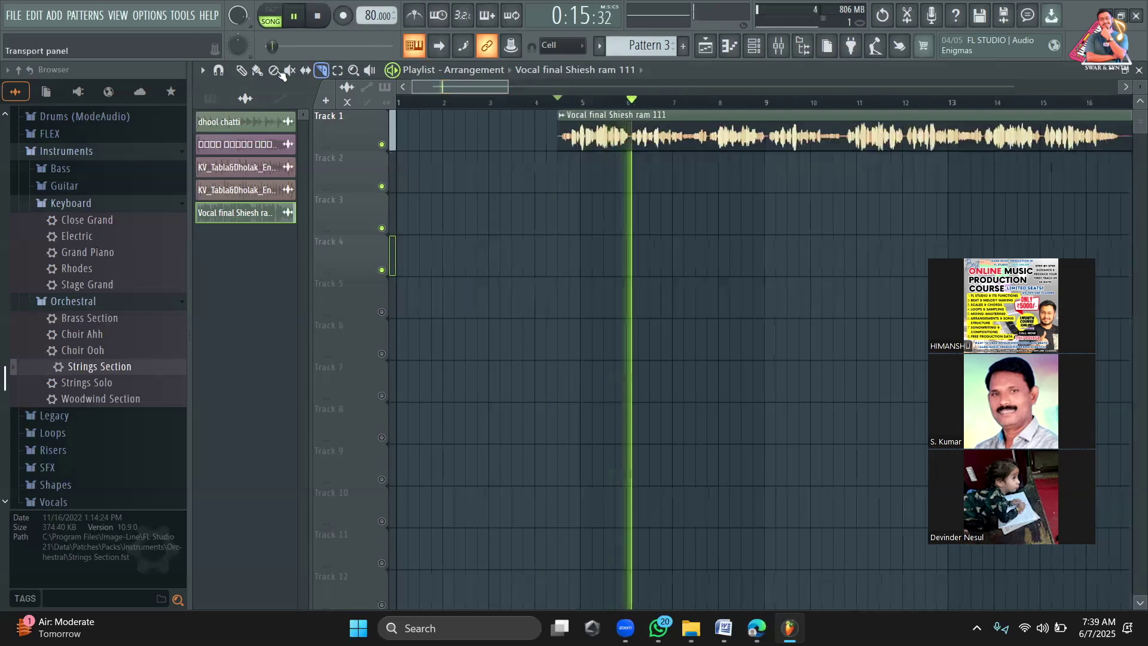
# Step: Activate the playlist's Draw tool, turn on the metronome, and listen to the vocal clip against the beat
pyautogui.click(241, 70)
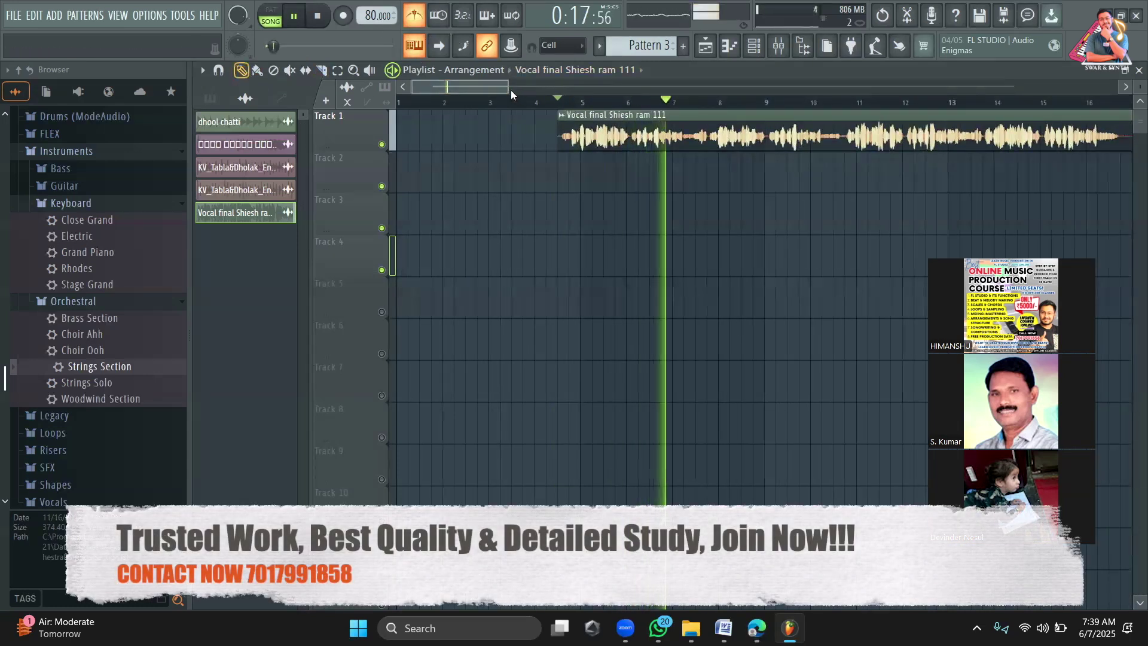
pyautogui.scroll(2, 513, 89)
pyautogui.scroll(2, 490, 88)
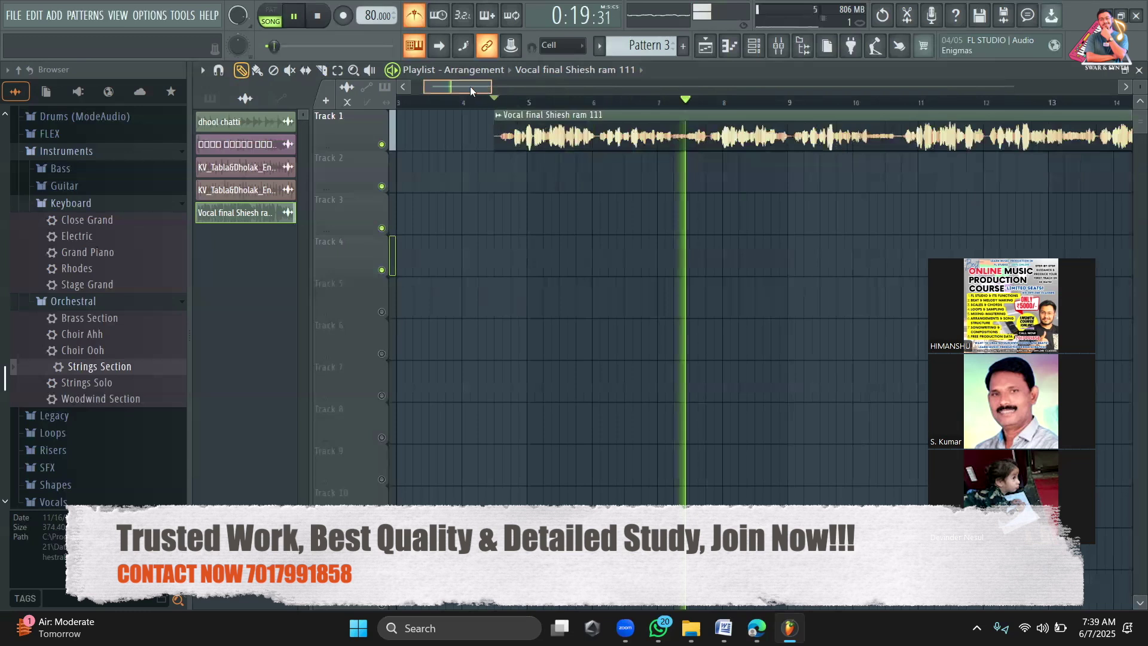
pyautogui.moveTo(471, 91); pyautogui.dragTo(452, 89)
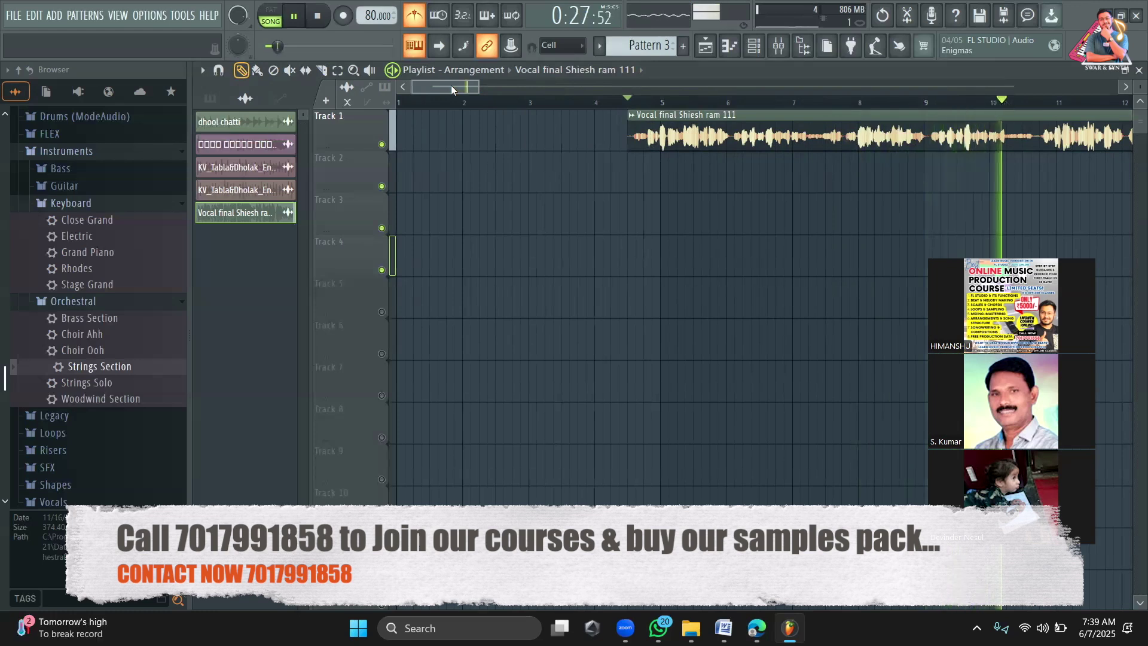
pyautogui.press('space')
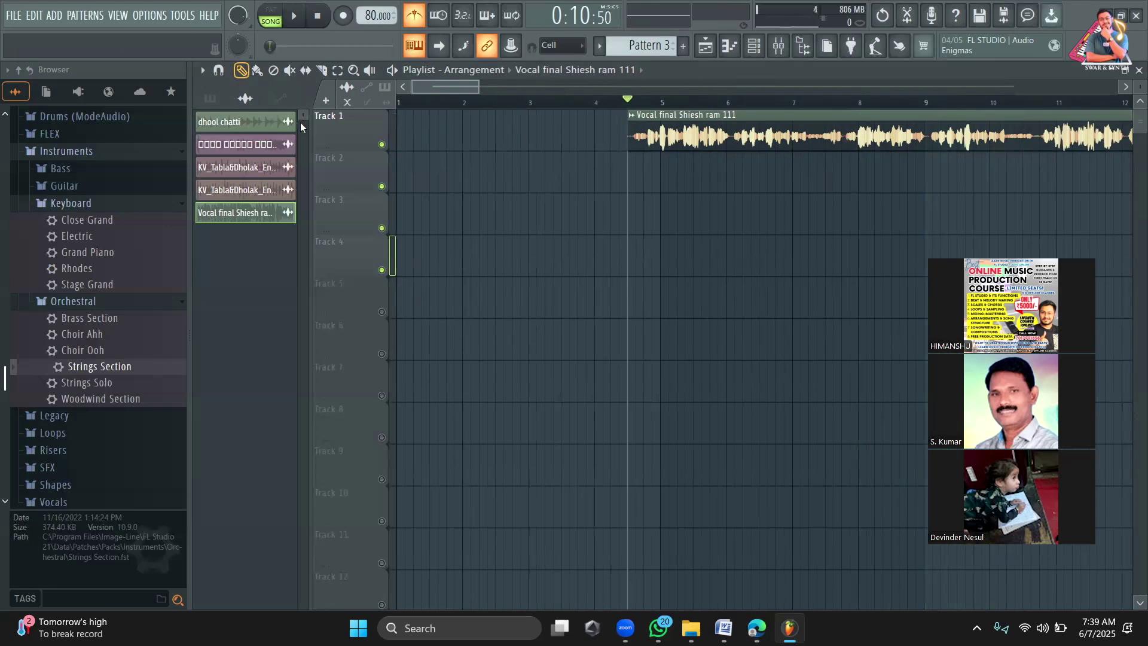
# Step: Create Pattern 4 in the channel rack with a drum hit on each of its four beats
pyautogui.press('F6')
pyautogui.click(683, 46)
pyautogui.click(729, 73)
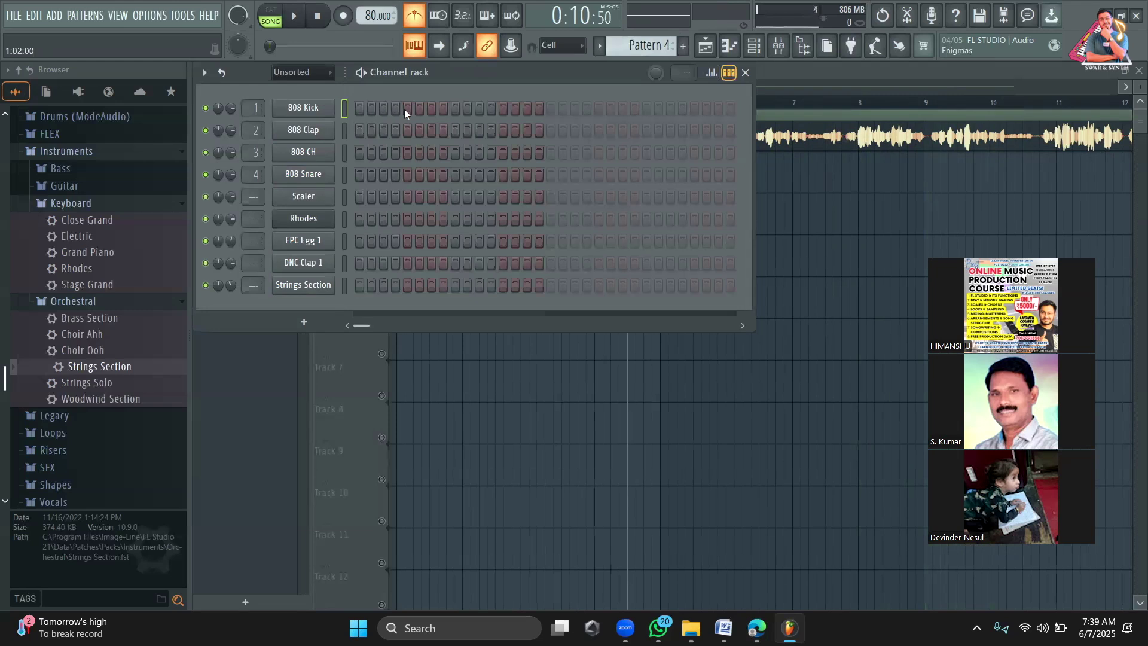
pyautogui.click(503, 108)
pyautogui.click(407, 131)
pyautogui.press('F6')
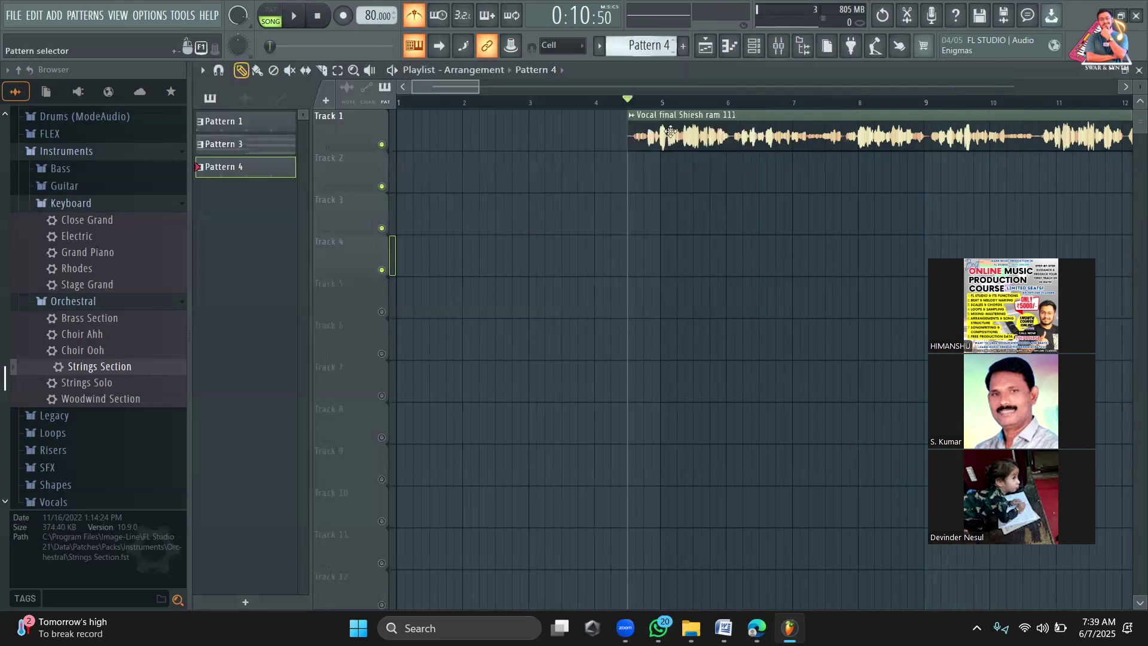
# Step: Place Pattern 4 at bar 5 on Track 2 and play it with the vocal
pyautogui.click(675, 173)
pyautogui.press('space')
pyautogui.moveTo(689, 177); pyautogui.dragTo(689, 175)
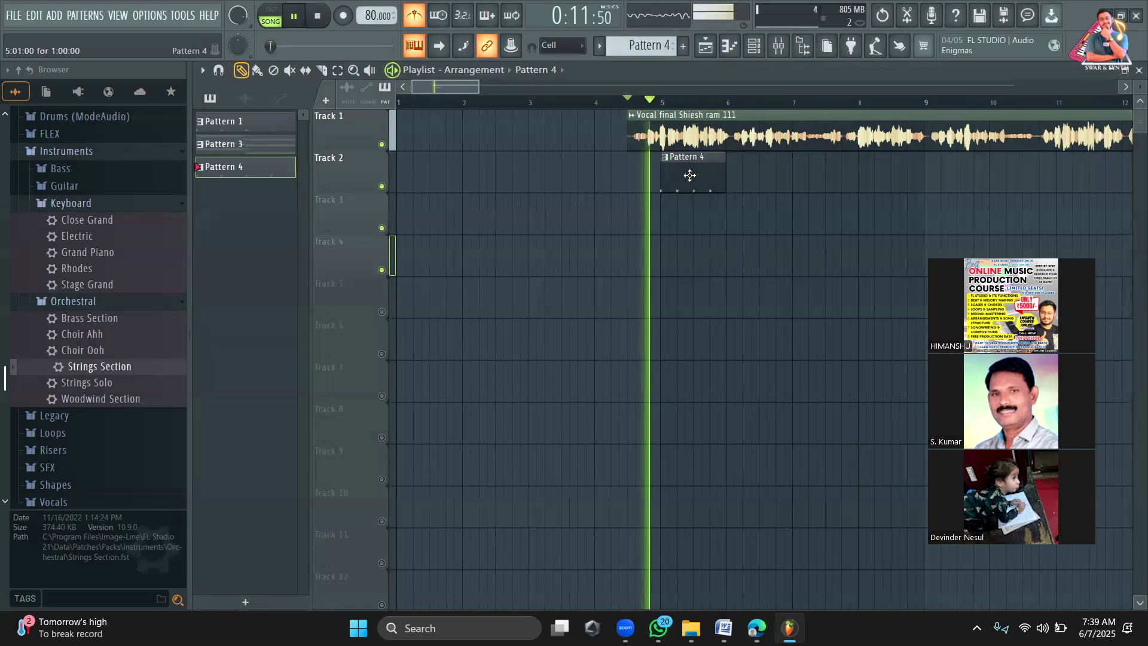
pyautogui.press('space')
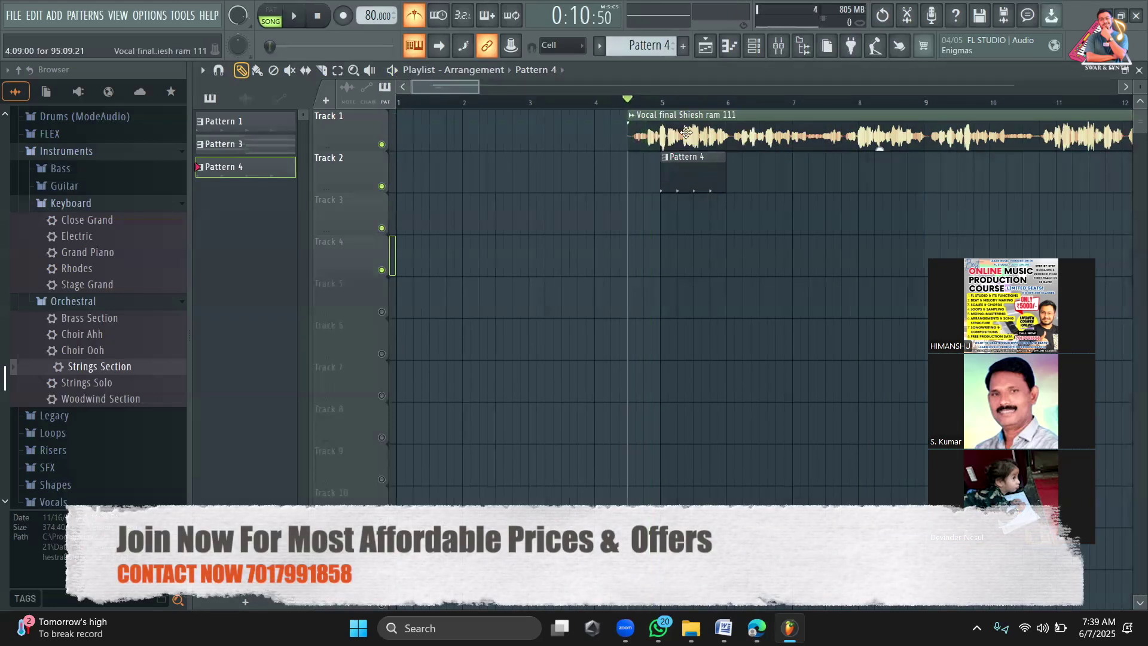
# Step: Move the vocal clip on Track 1 to start at 4:13:00, reselect Pattern 4 and play the song
pyautogui.press('space')
pyautogui.moveTo(689, 133); pyautogui.dragTo(701, 134)
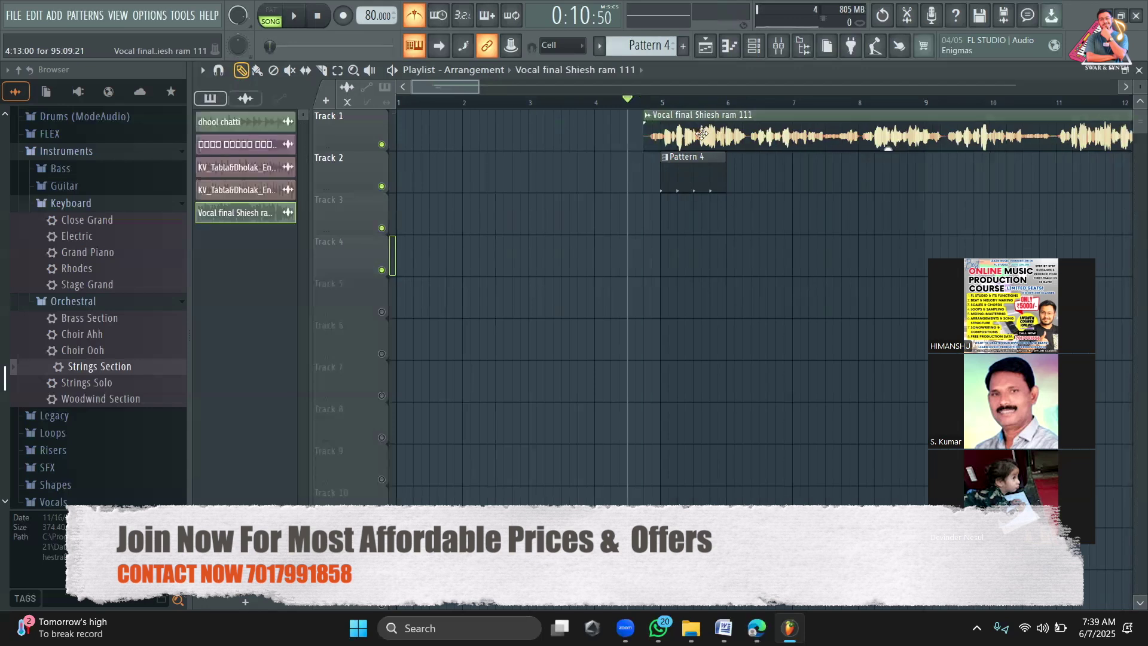
pyautogui.click(697, 172)
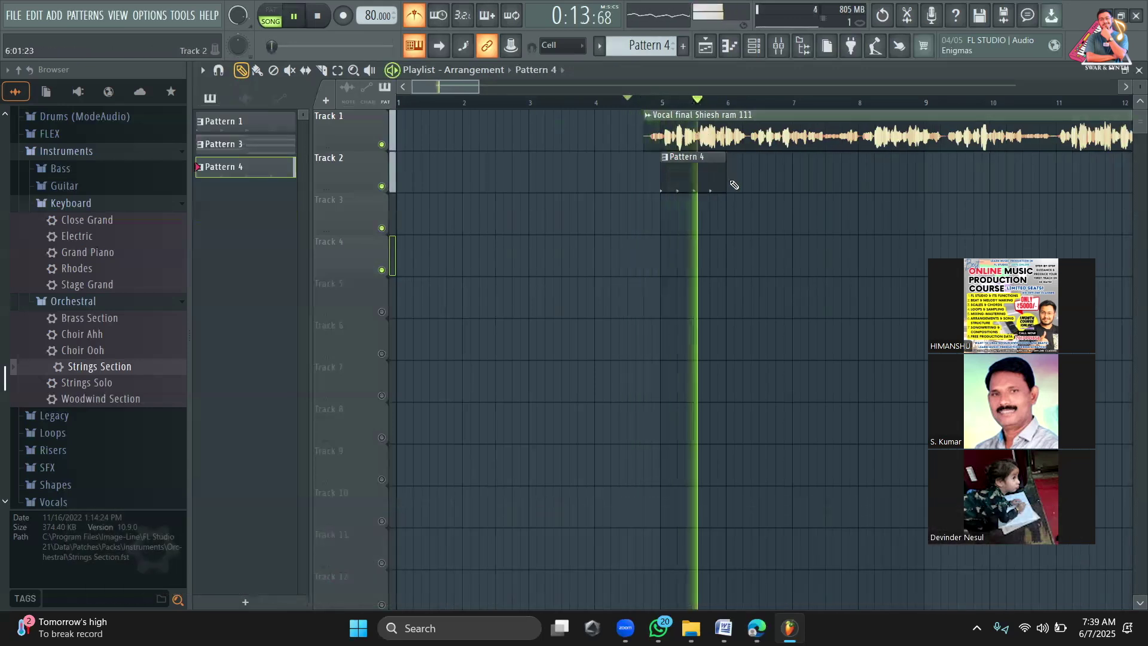
# Step: Repeat Pattern 4 back to back on Track 2 from bar 6 through bar 16 during playback
pyautogui.click(731, 183)
pyautogui.hscroll(4, 487, 83)
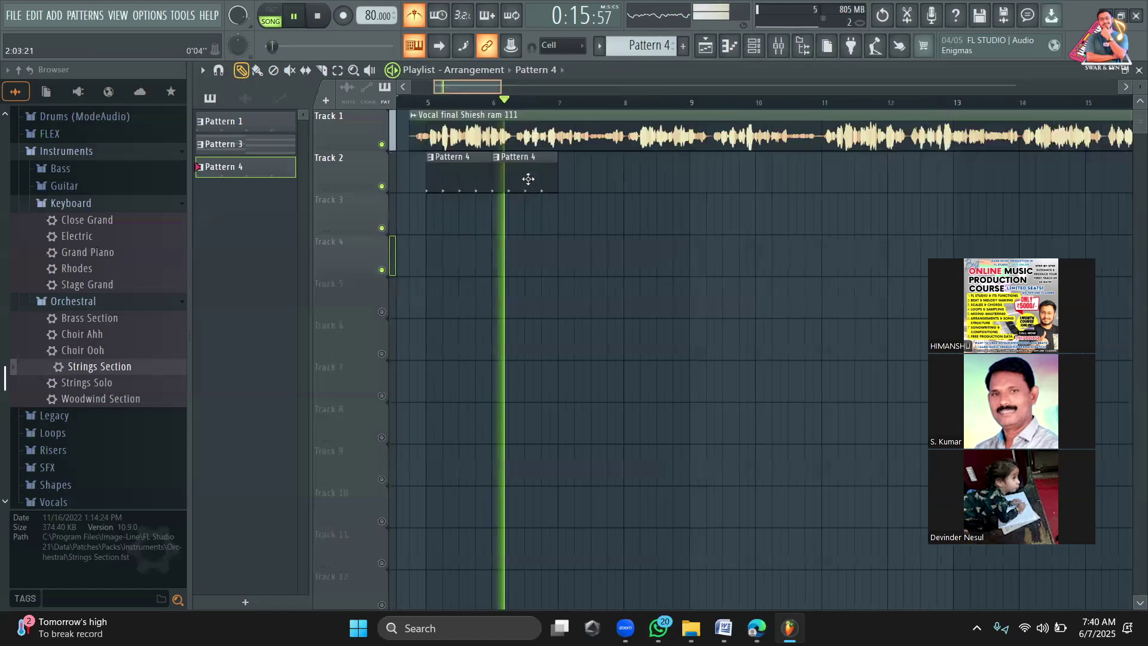
pyautogui.click(538, 179)
pyautogui.click(601, 183)
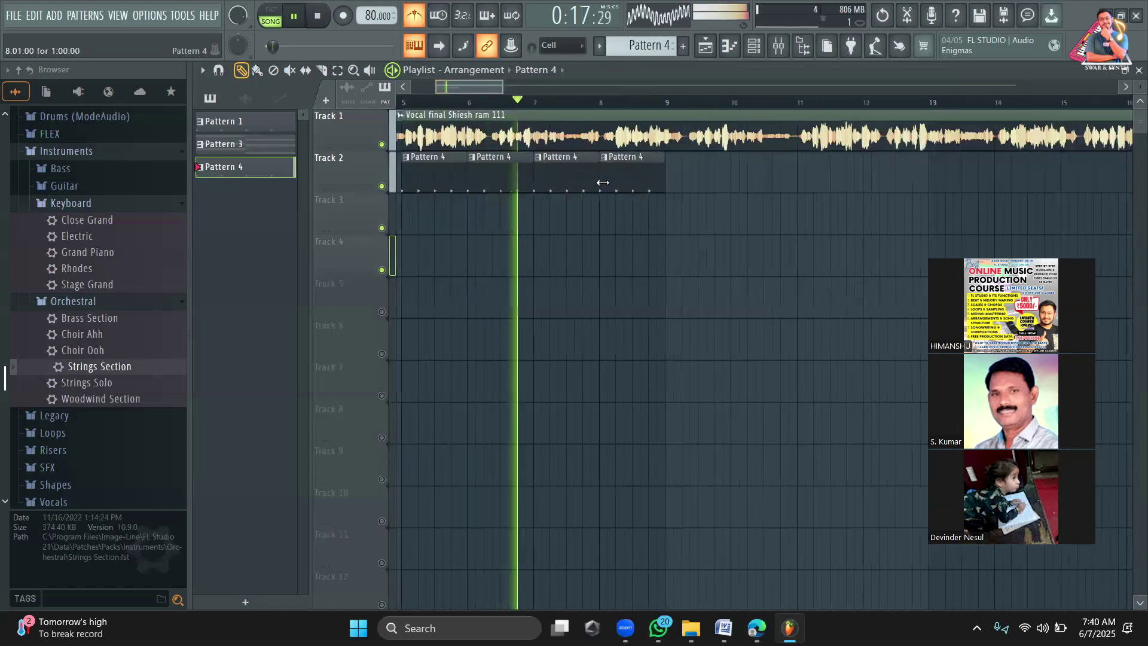
pyautogui.click(666, 180)
pyautogui.moveTo(503, 87); pyautogui.dragTo(515, 87)
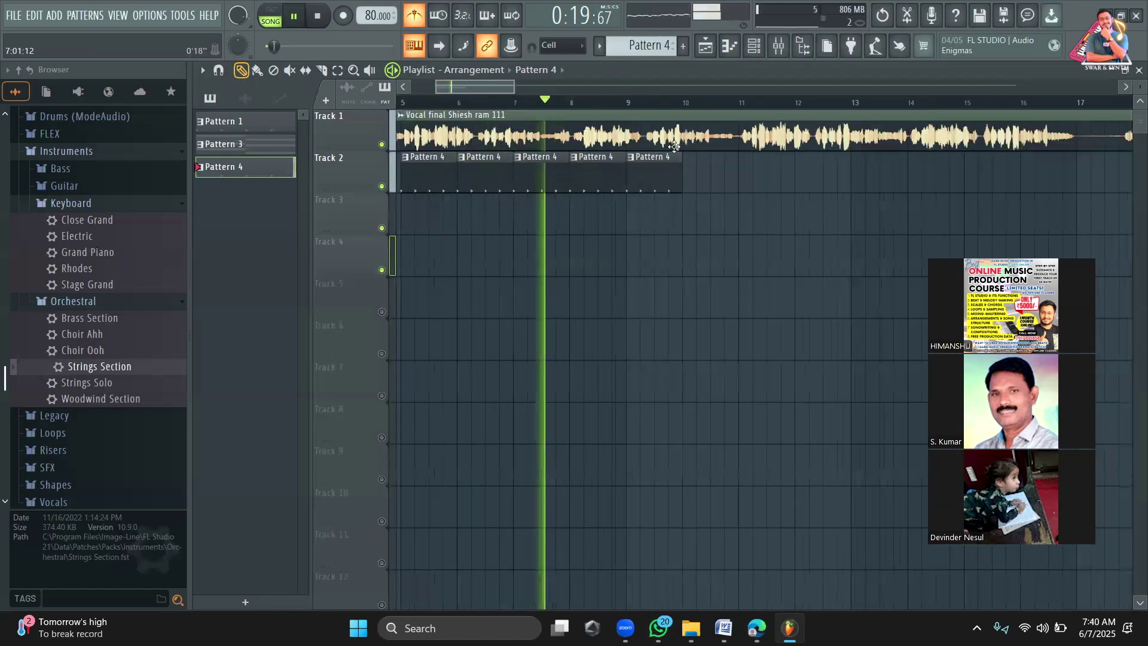
pyautogui.click(689, 170)
pyautogui.click(755, 180)
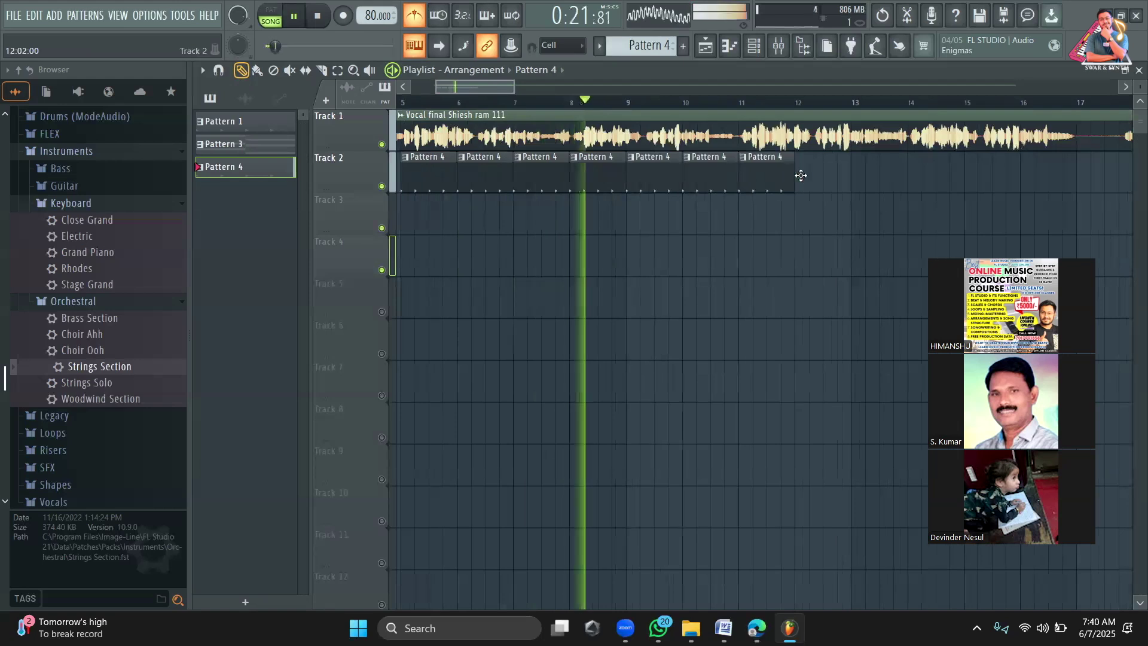
pyautogui.click(802, 177)
pyautogui.click(859, 183)
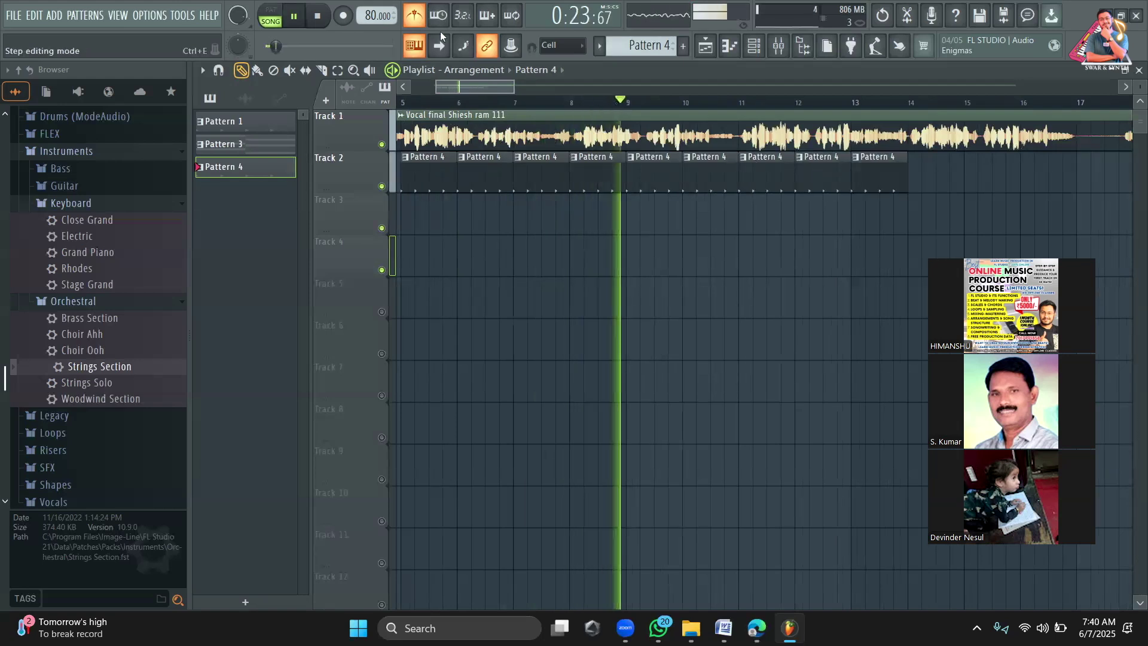
pyautogui.click(915, 173)
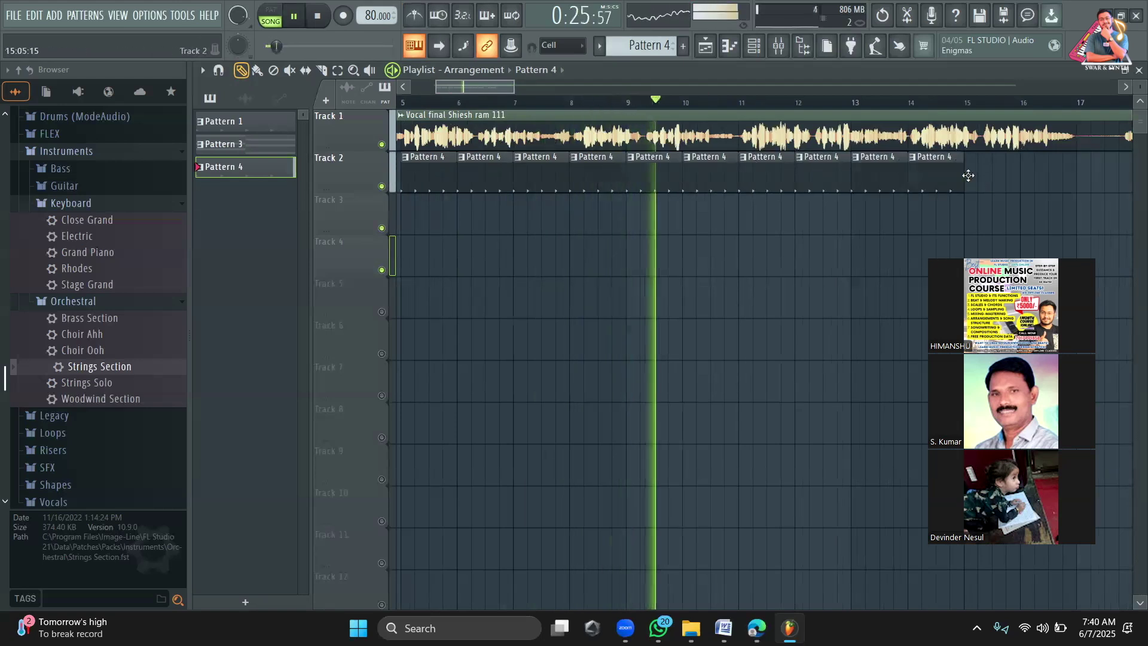
pyautogui.click(969, 175)
pyautogui.click(1044, 176)
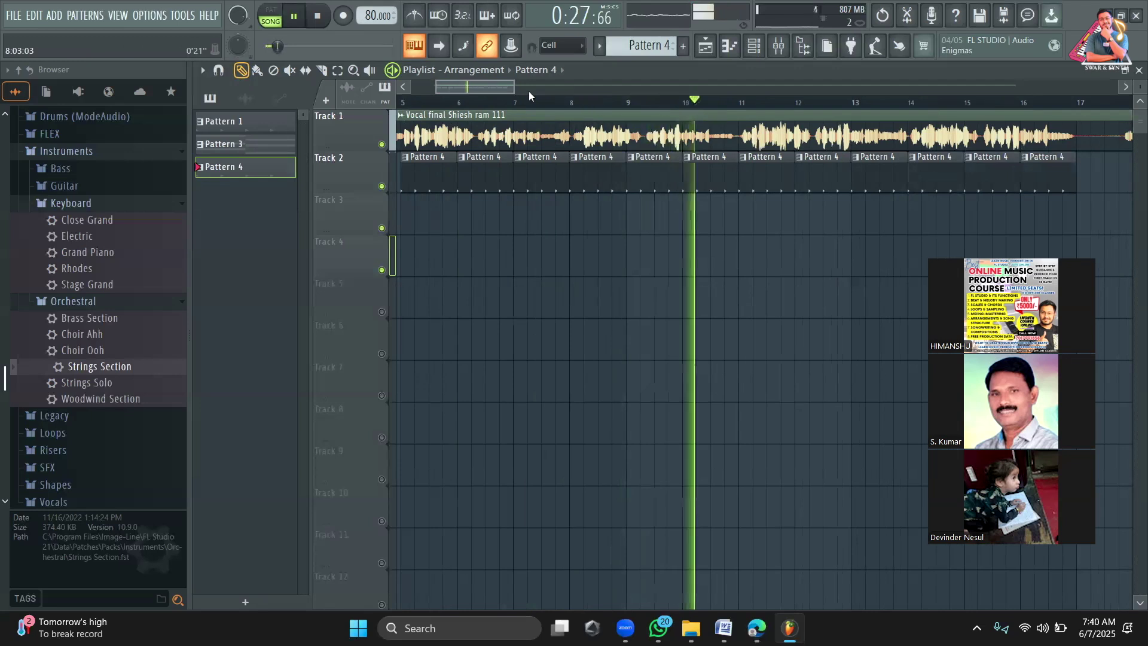
# Step: Nudge the vocal clip on Track 1 to start at 4:13:02 and check its timing by playing the song
pyautogui.moveTo(514, 86); pyautogui.dragTo(450, 93)
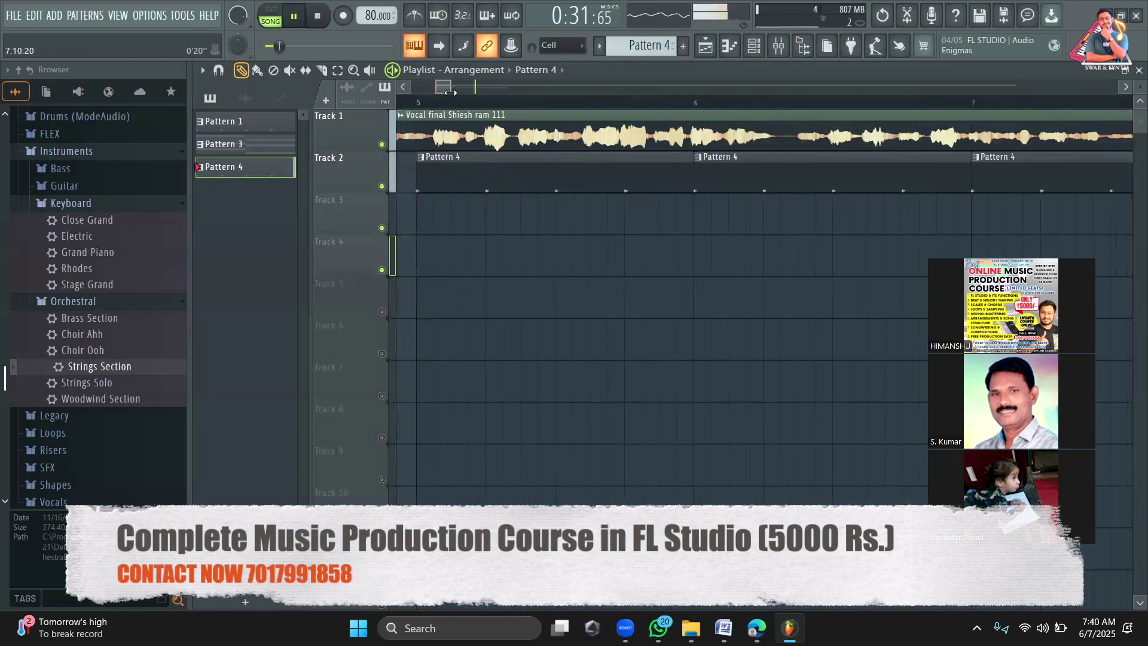
pyautogui.press('space')
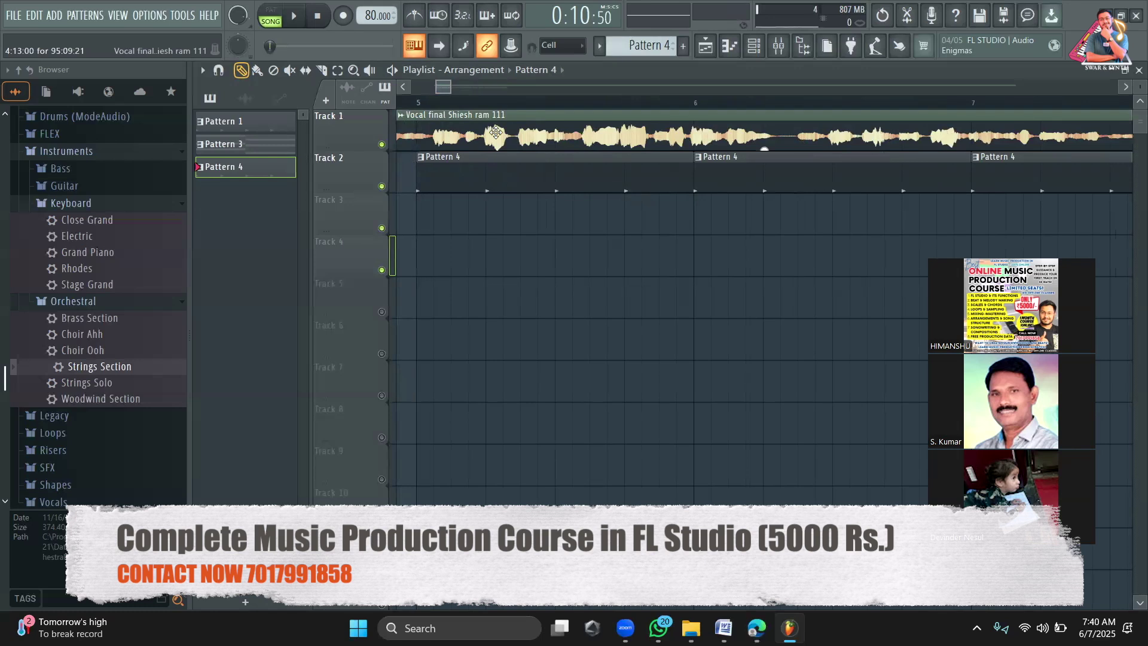
pyautogui.click(496, 132)
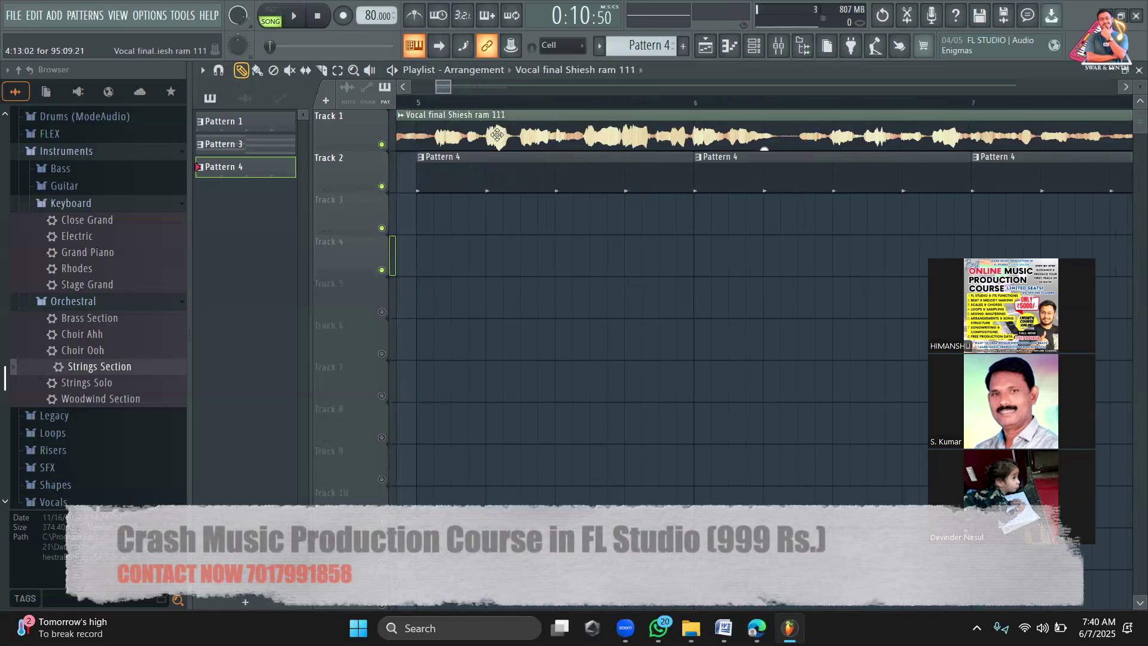
pyautogui.click(497, 133)
pyautogui.press('space')
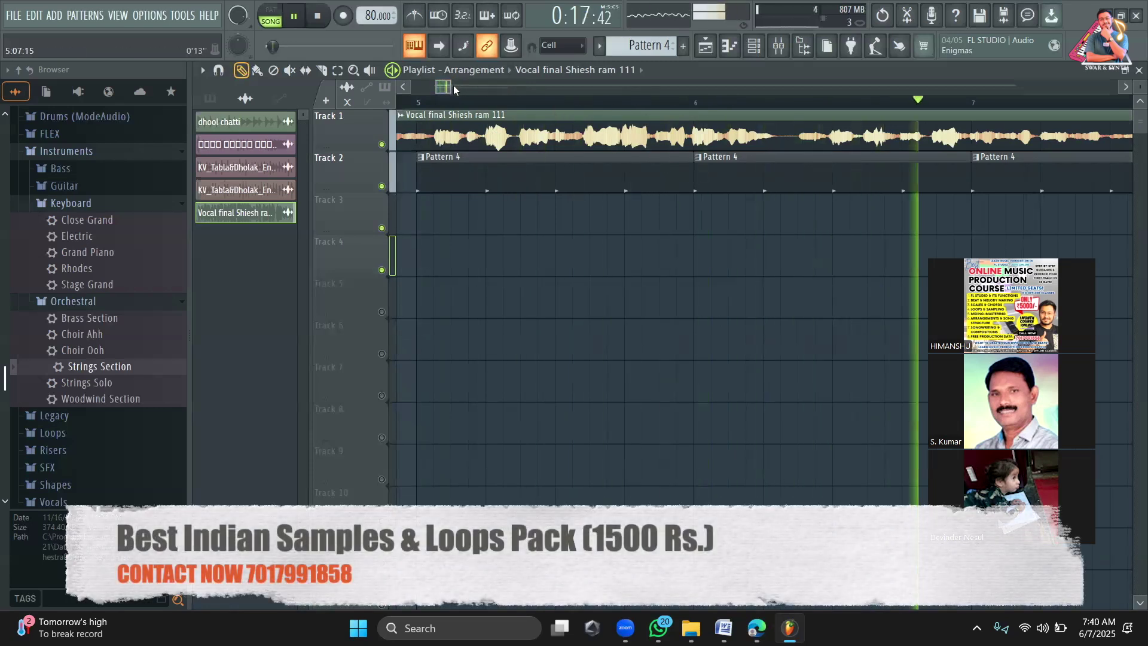
pyautogui.moveTo(452, 87); pyautogui.dragTo(561, 87)
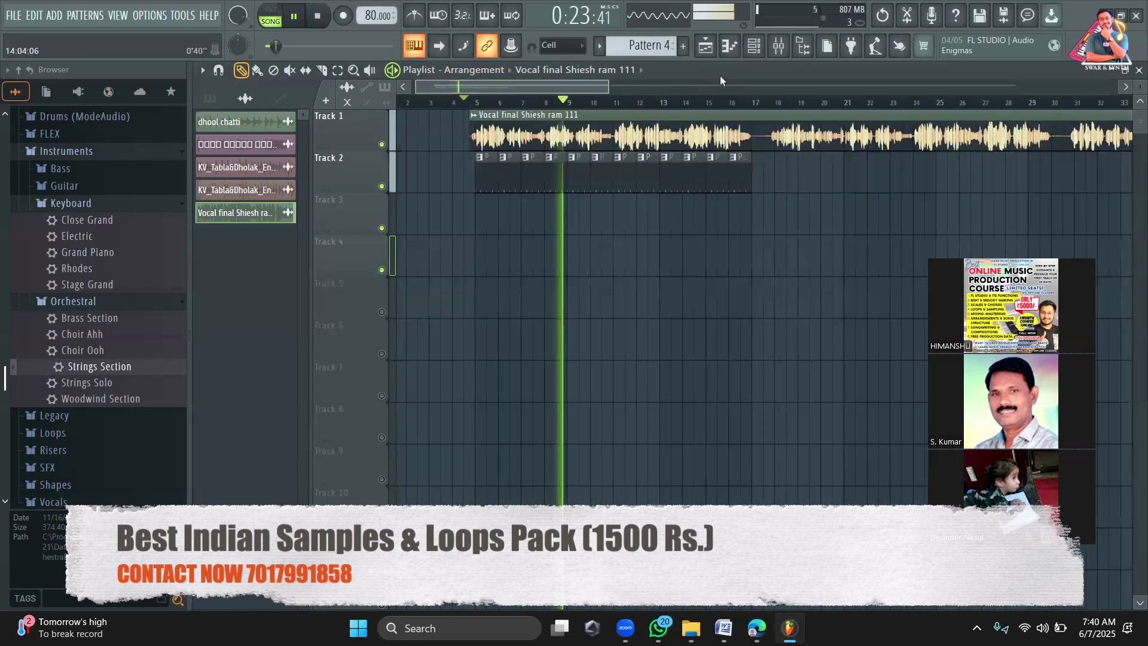
pyautogui.press('space')
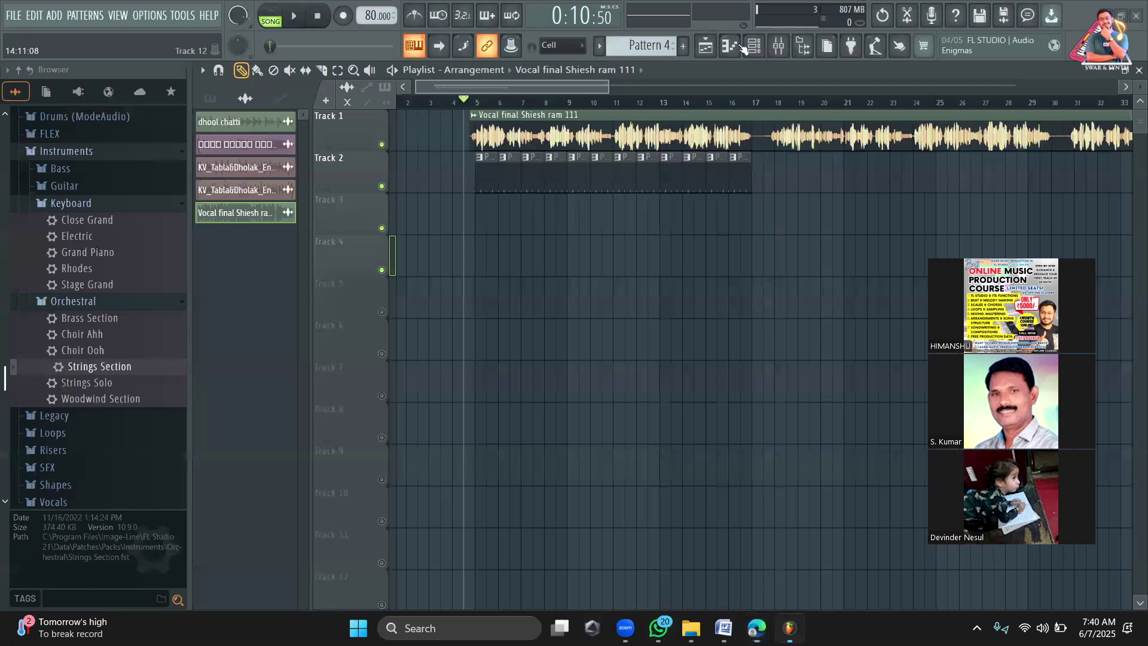
# Step: Select Pattern 3 and place five copies back to back on Track 3, starting at bar 5
pyautogui.press('F6')
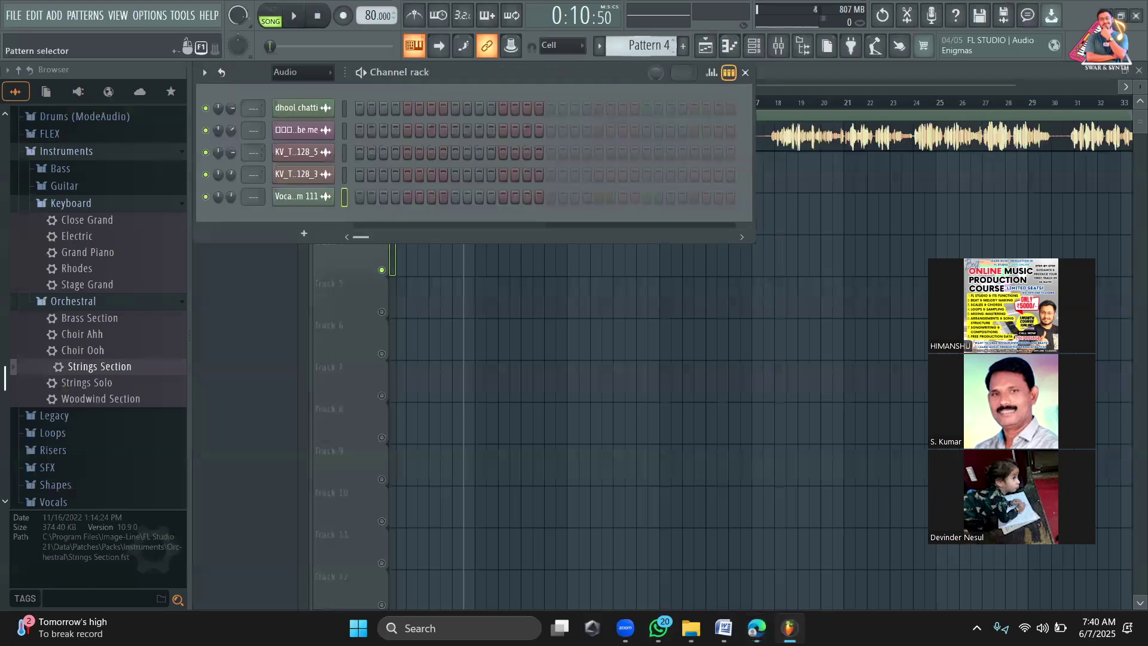
pyautogui.scroll(1, 646, 48)
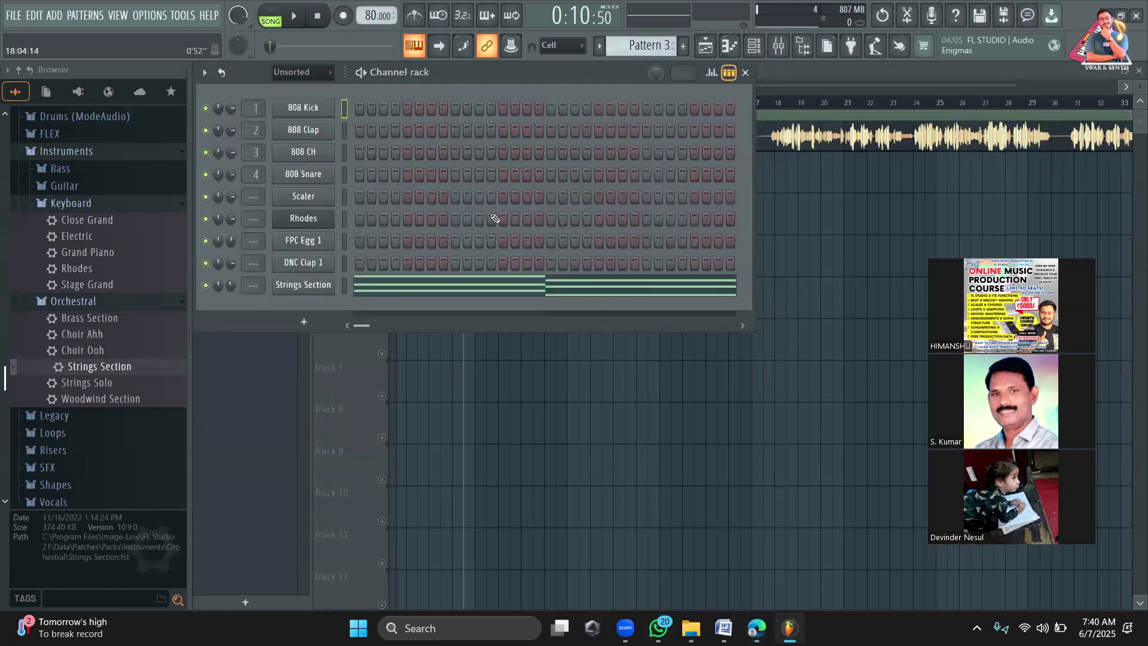
pyautogui.press('F6')
pyautogui.press('space')
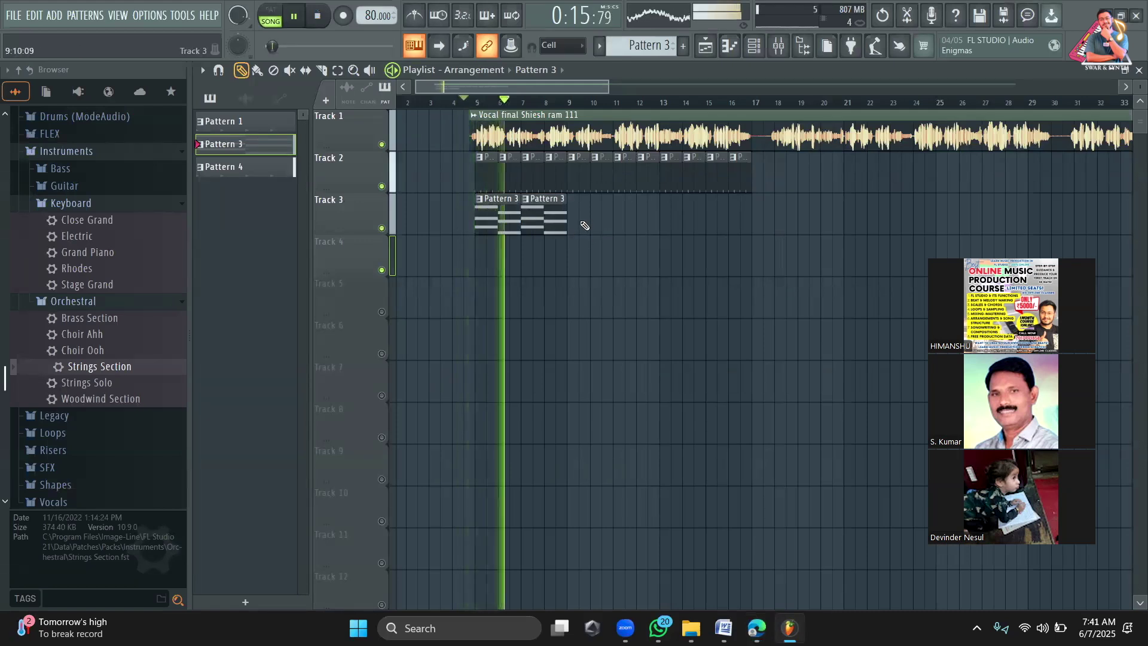
pyautogui.click(580, 223)
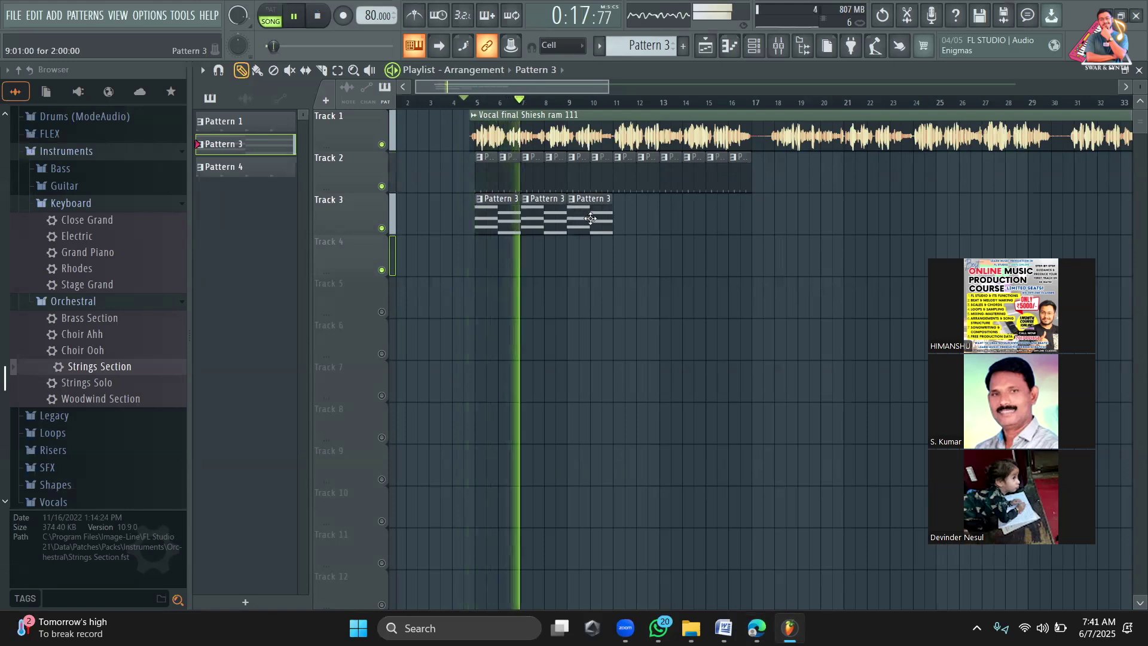
pyautogui.click(621, 225)
pyautogui.click(676, 223)
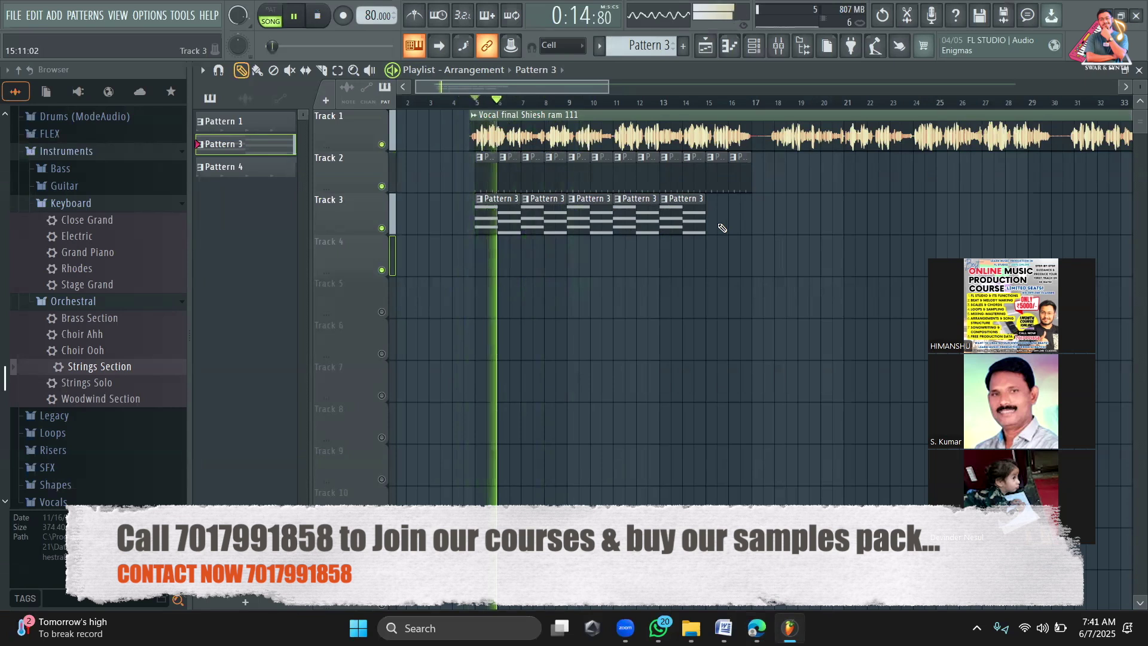
# Step: Delete all Pattern 3 clips on Track 3 except the first one at bar 5
pyautogui.rightClick(682, 216)
pyautogui.rightClick(637, 217)
pyautogui.rightClick(591, 217)
pyautogui.rightClick(545, 216)
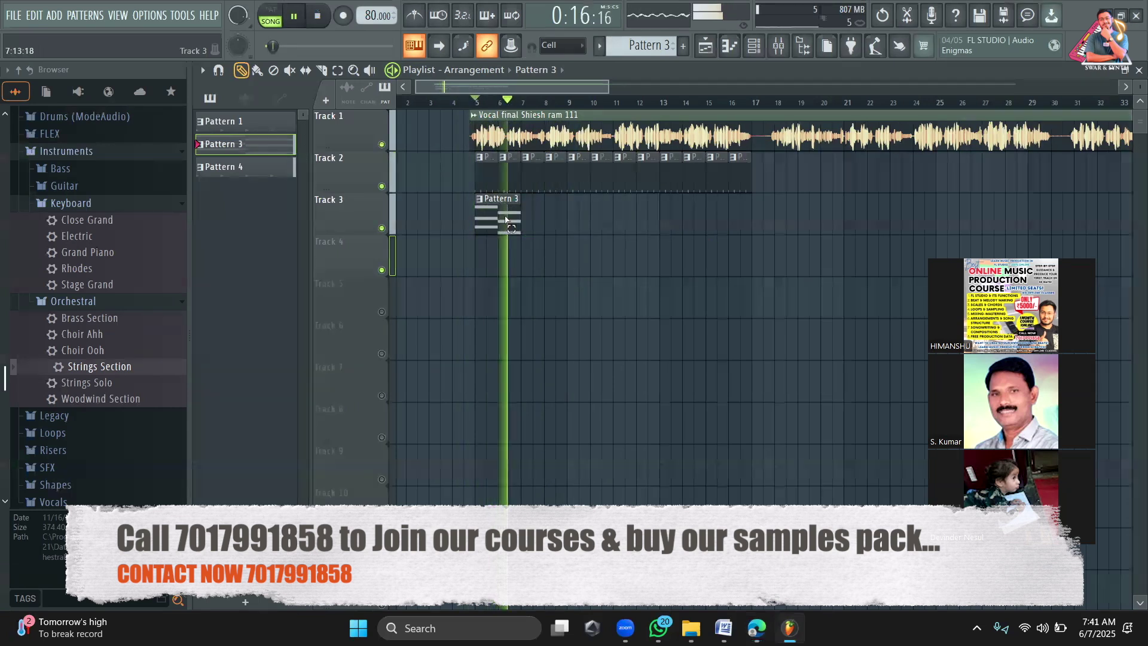
# Step: In Pattern 3's Strings Section piano roll, move the second chord to beat 3 of bar 2 and apply legato to all notes
pyautogui.press('space')
pyautogui.press('F7')
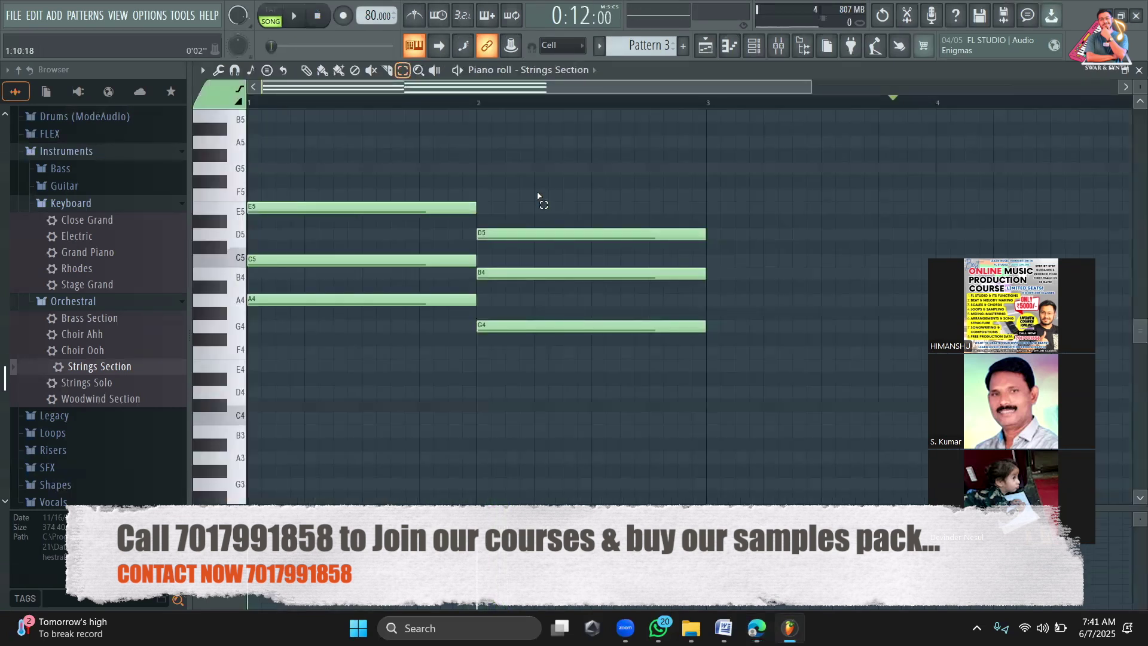
pyautogui.moveTo(718, 338); pyautogui.dragTo(680, 226)
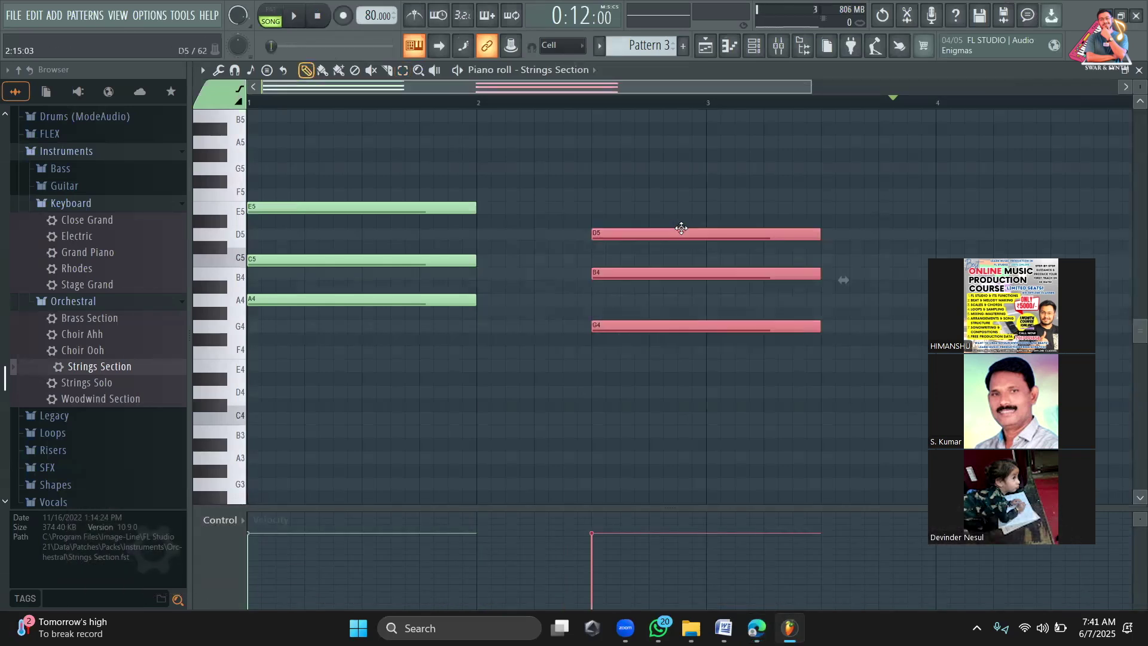
pyautogui.hotkey('ctrl', 'a')
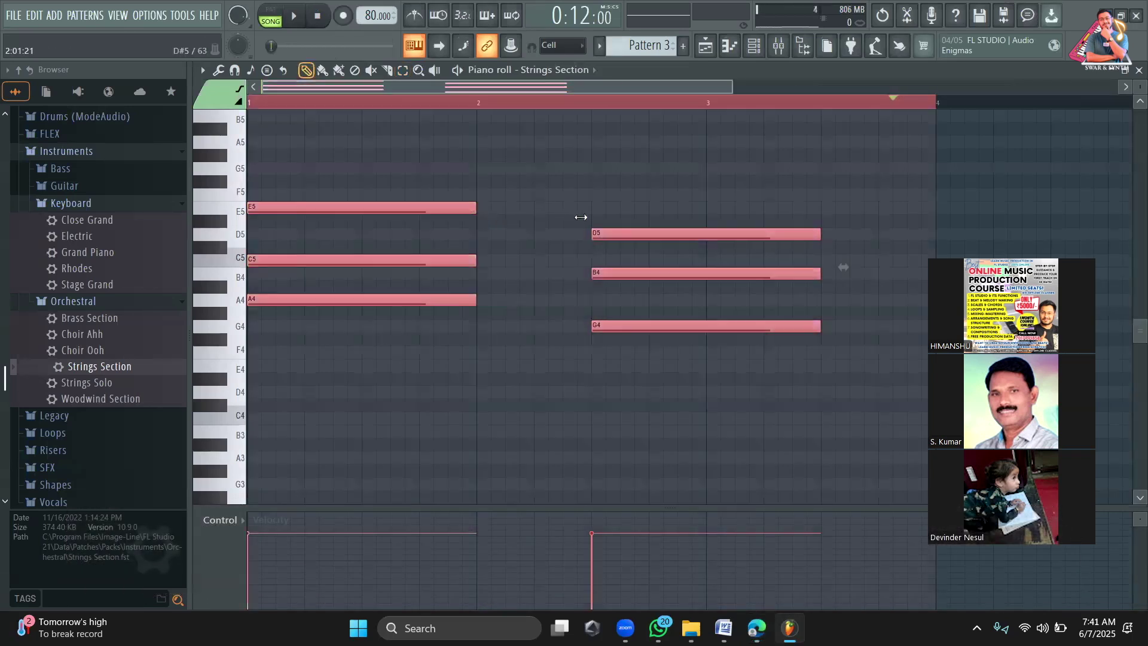
pyautogui.hotkey('ctrl', 'l')
# Step: Play the song and add three more Pattern 3 clips back to back on Track 3, filling bars 8 to 16
pyautogui.press('space')
pyautogui.click(705, 45)
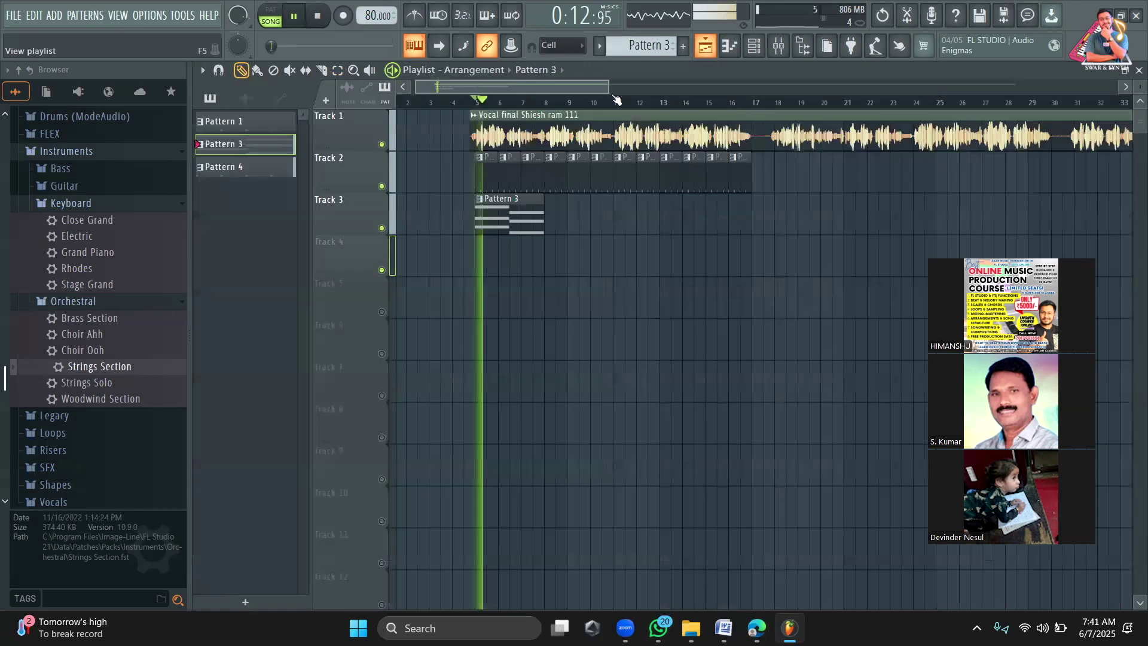
pyautogui.moveTo(611, 84); pyautogui.dragTo(658, 97)
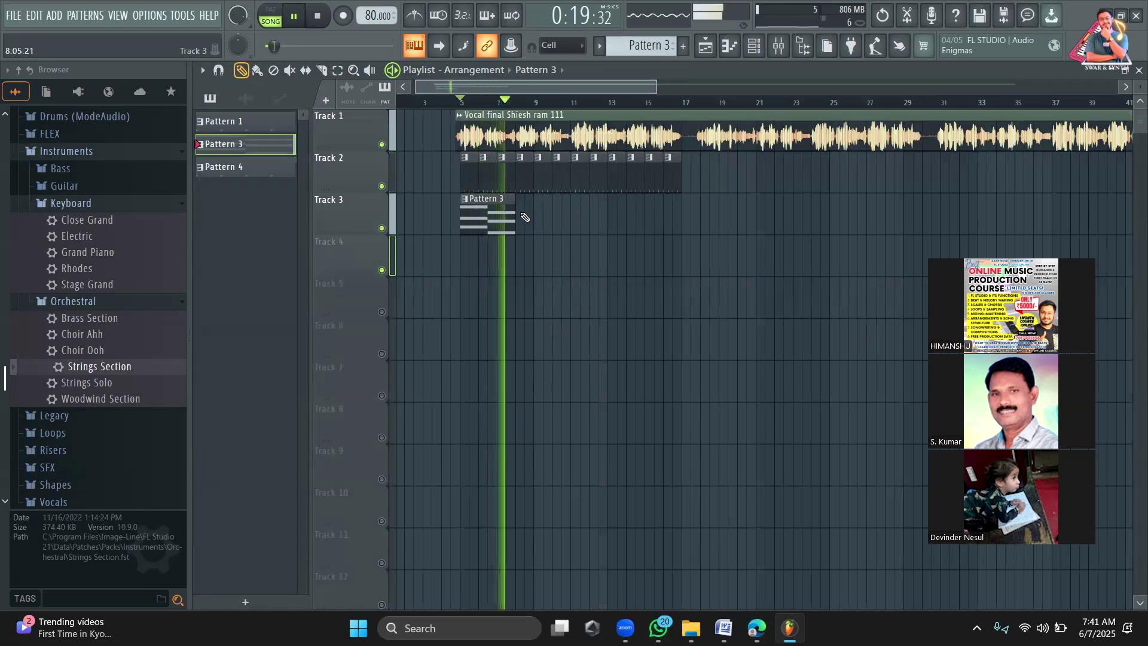
pyautogui.click(527, 213)
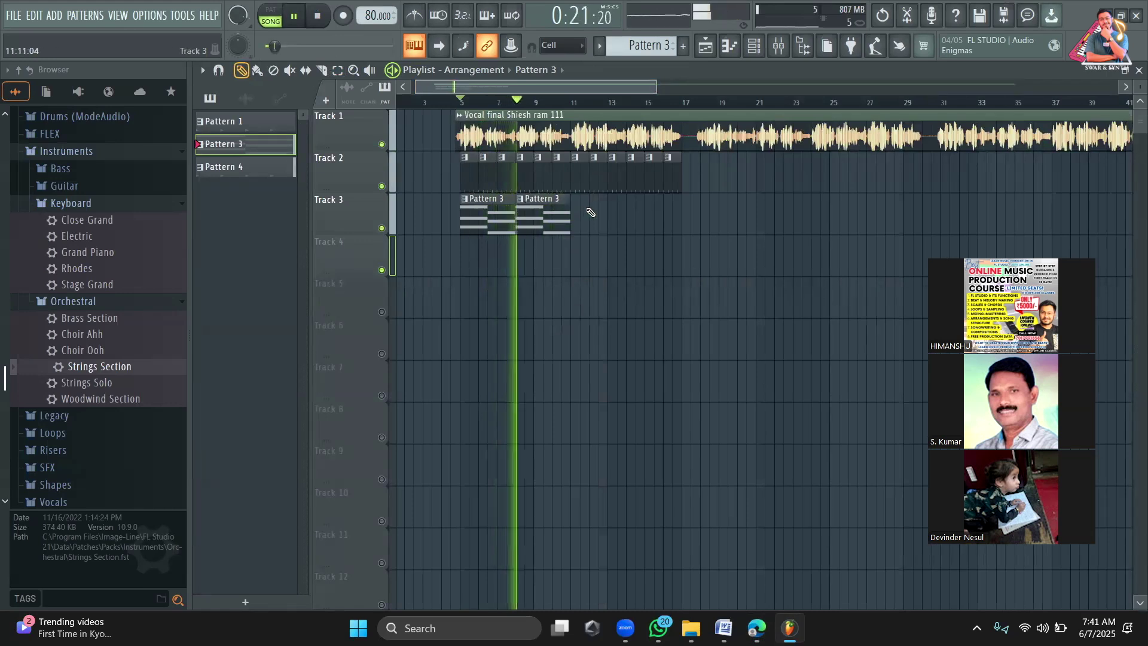
pyautogui.click(577, 214)
pyautogui.click(643, 214)
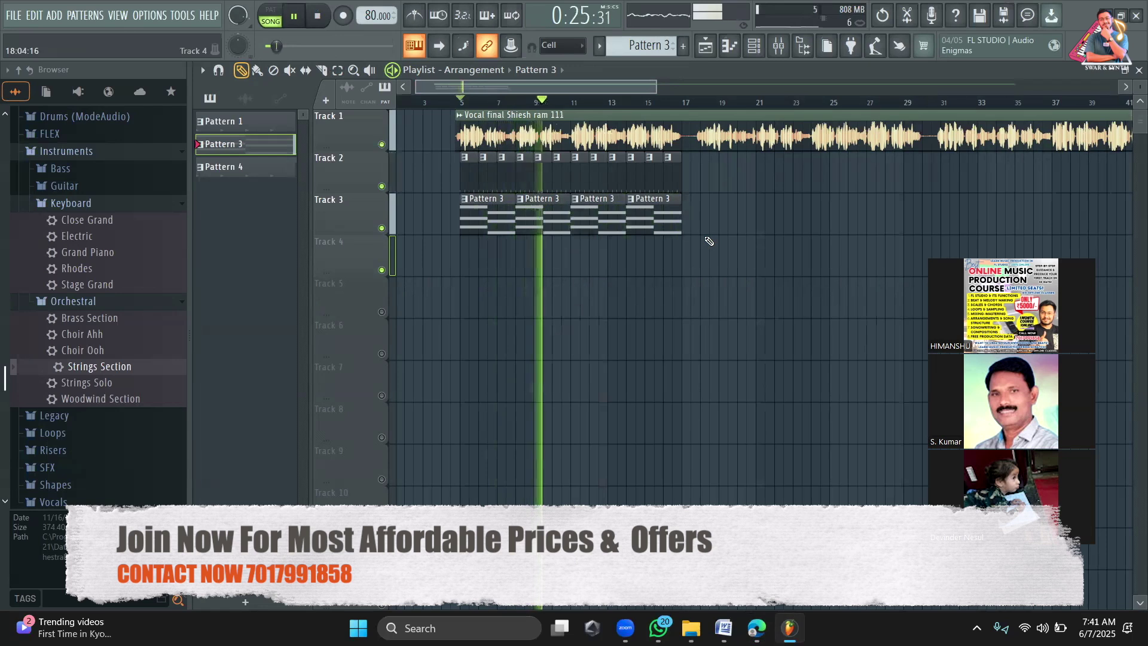
pyautogui.press('space')
# Step: Route the vocal audio clip to mixer track 7 and load Auto-Key on that insert to analyse the vocal's key during playback
pyautogui.doubleClick(658, 132)
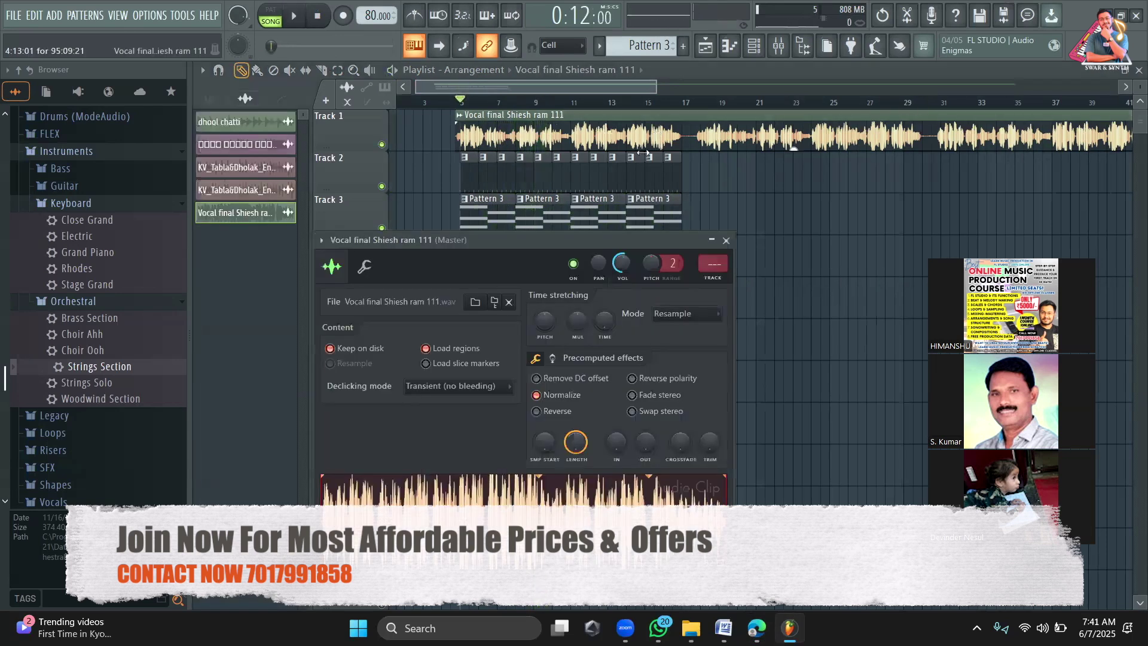
pyautogui.moveTo(717, 264); pyautogui.dragTo(716, 254)
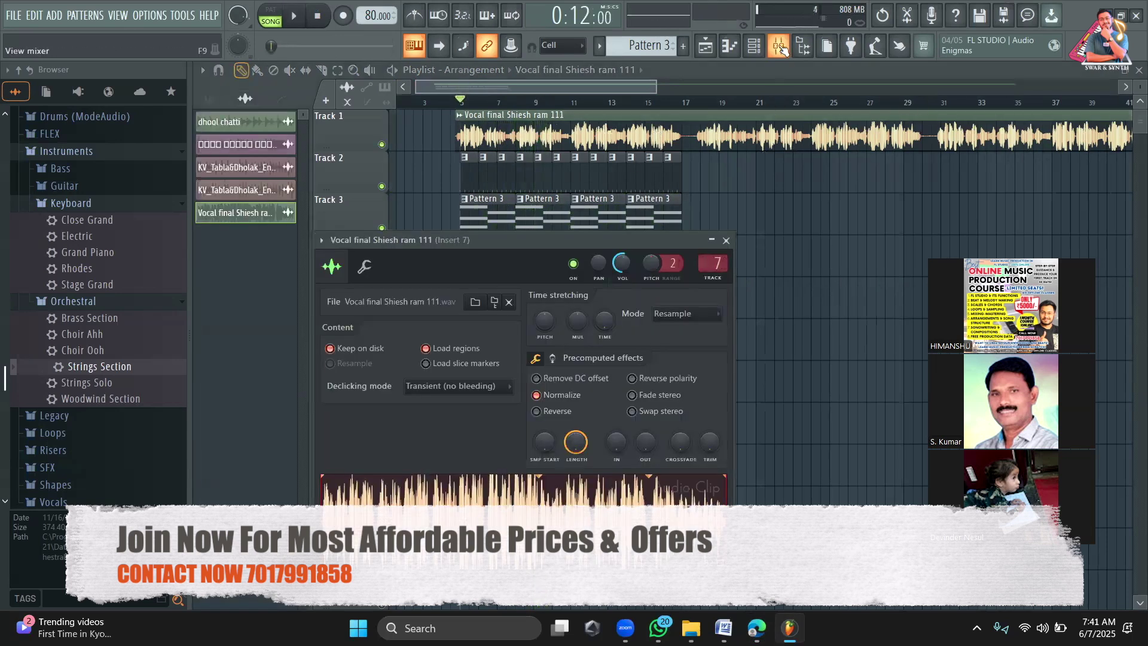
pyautogui.press('F9')
pyautogui.press('space')
pyautogui.press('space')
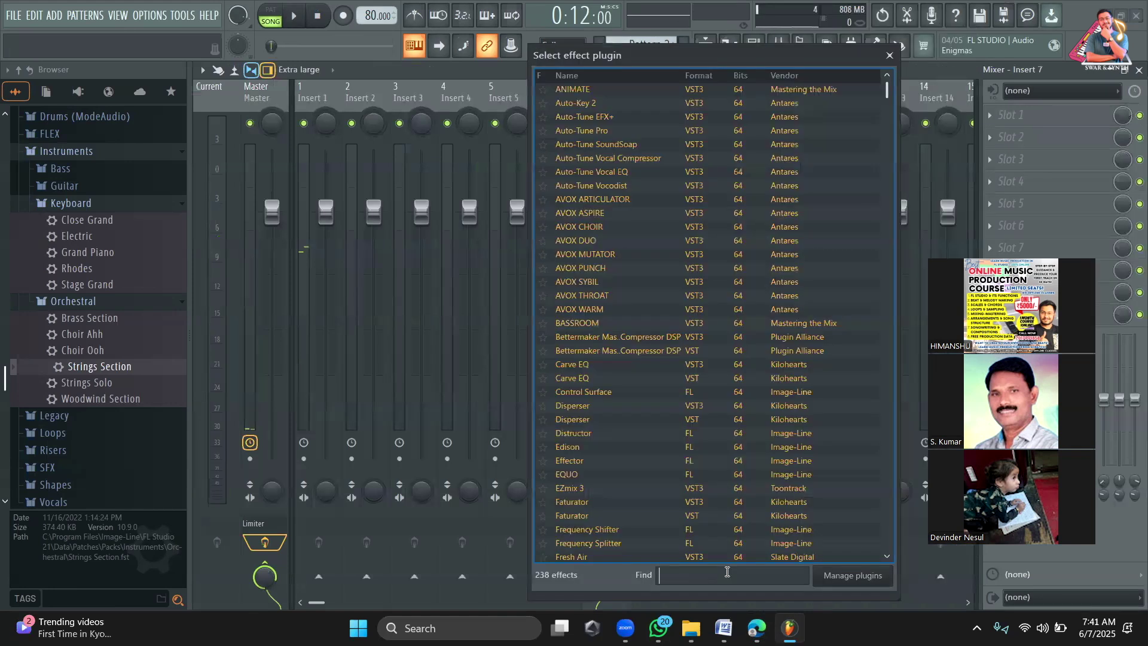
pyautogui.write('auto')
pyautogui.doubleClick(628, 91)
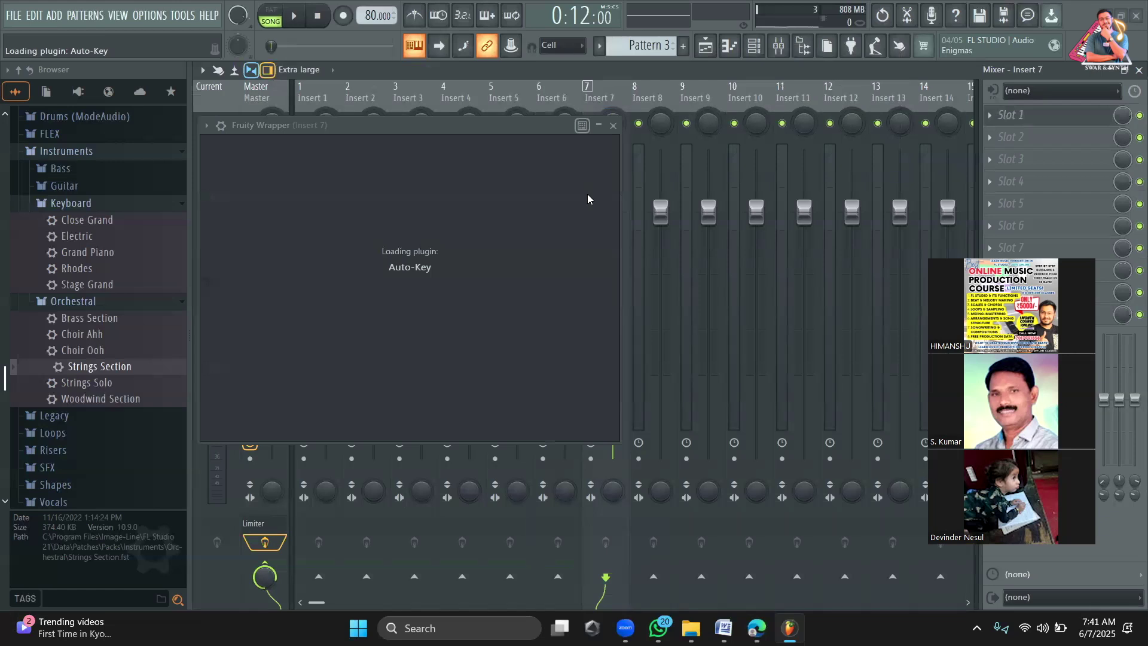
pyautogui.press('space')
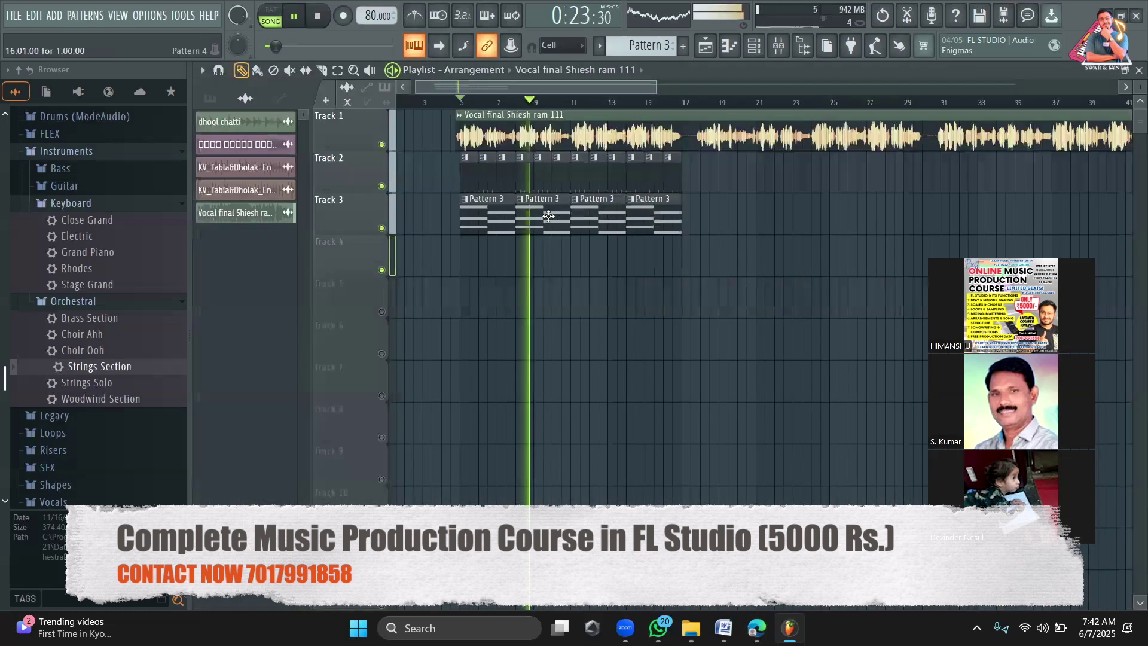
pyautogui.click(548, 215)
pyautogui.press('space')
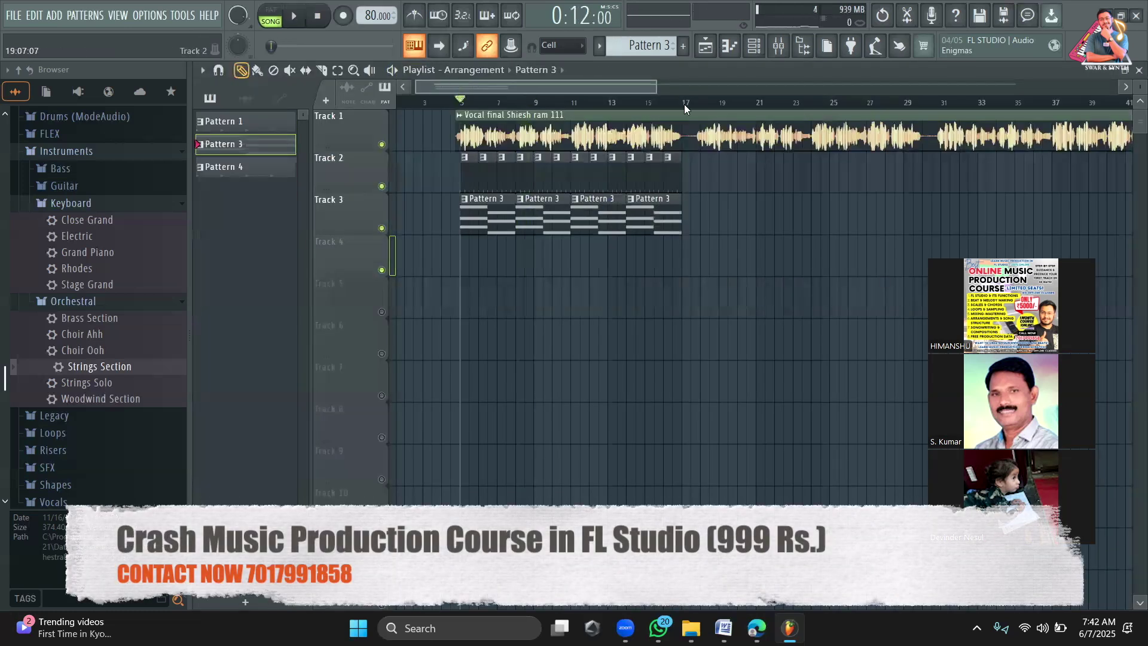
# Step: Show the Unsorted channels in the channel rack and switch to the empty Pattern 5
pyautogui.press('F6')
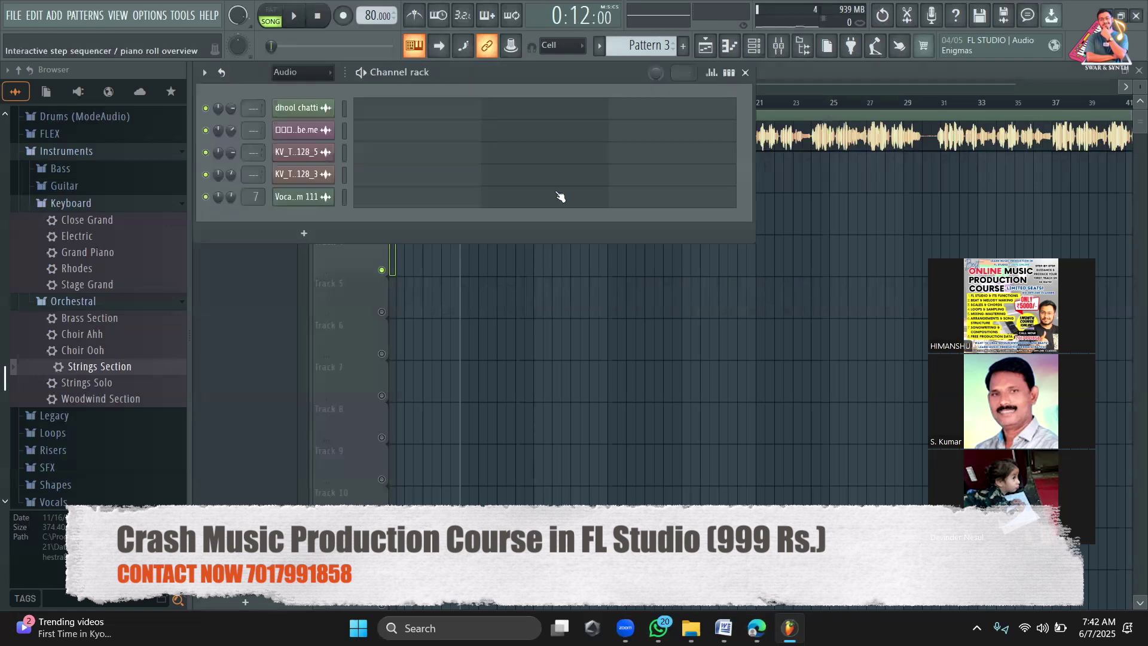
pyautogui.click(327, 78)
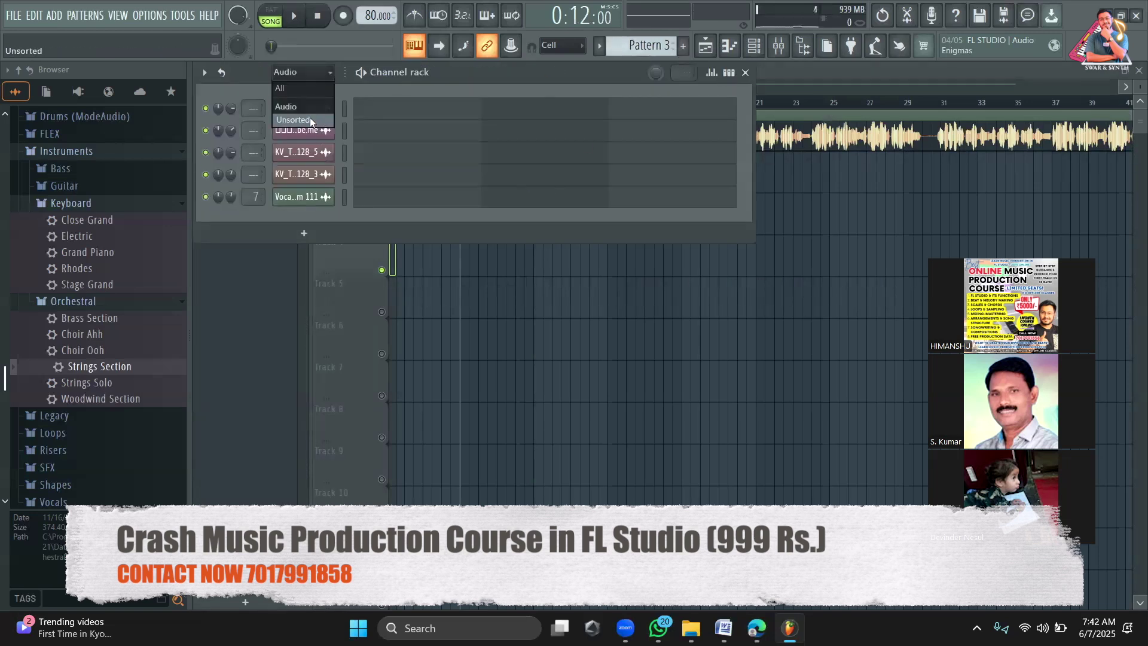
pyautogui.click(310, 117)
pyautogui.scroll(2, 640, 45)
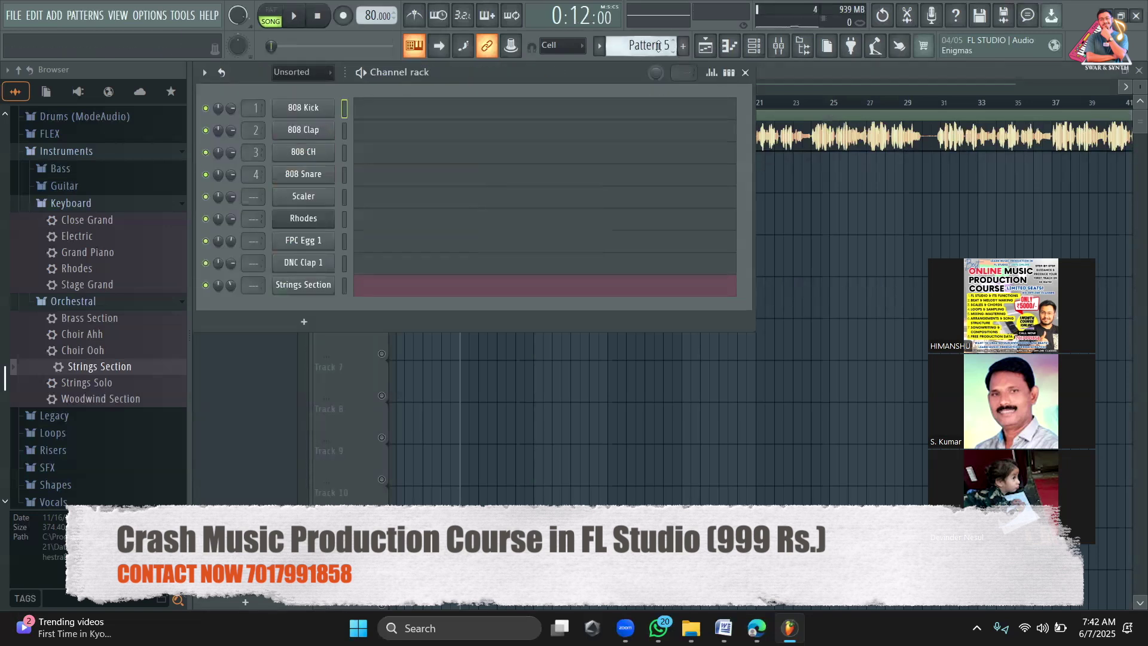
# Step: In Pattern 5's Strings Section piano roll, stamp a C5-E5-G5 chord at bar 1 and a second chord on D5 at beat 3 of bar 2
pyautogui.click(425, 288)
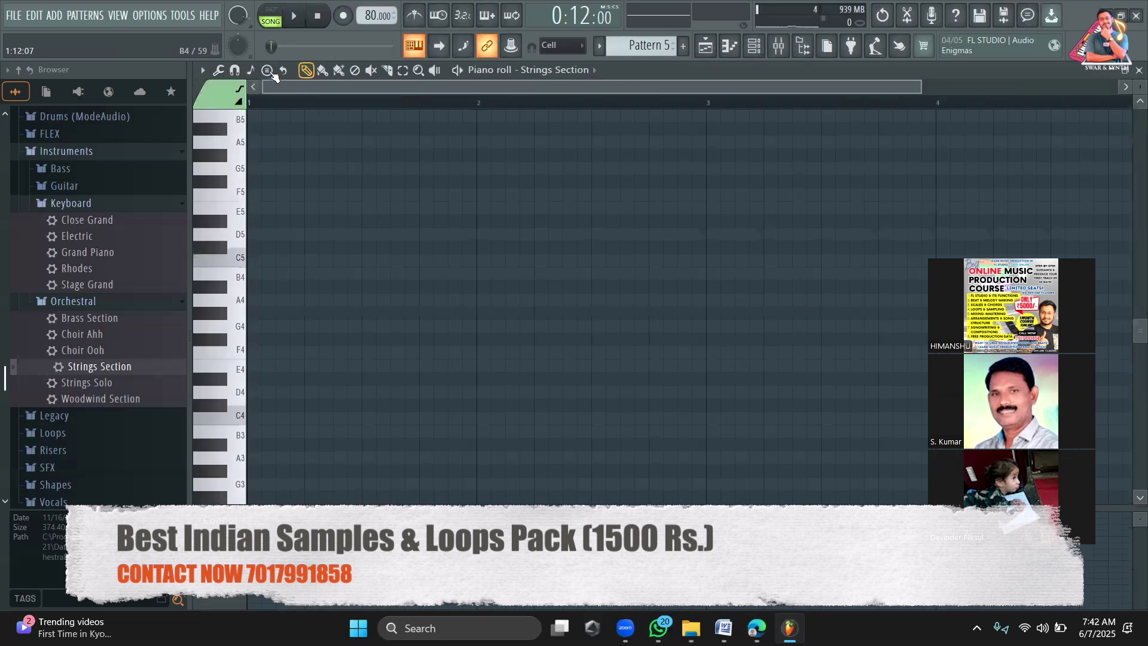
pyautogui.click(267, 73)
pyautogui.click(259, 267)
pyautogui.click(252, 258)
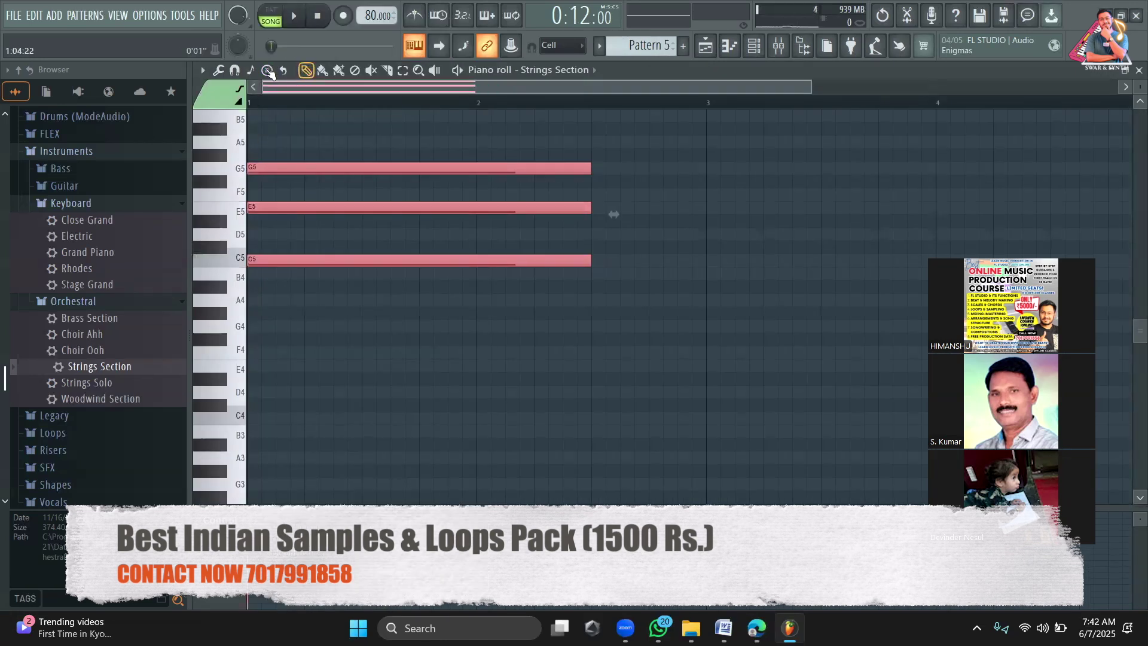
pyautogui.click(268, 70)
pyautogui.click(296, 171)
pyautogui.click(592, 234)
# Step: Place four Pattern 5 clips back to back on Track 4 from bar 5, auditioning them with Track 3 muted
pyautogui.click(706, 46)
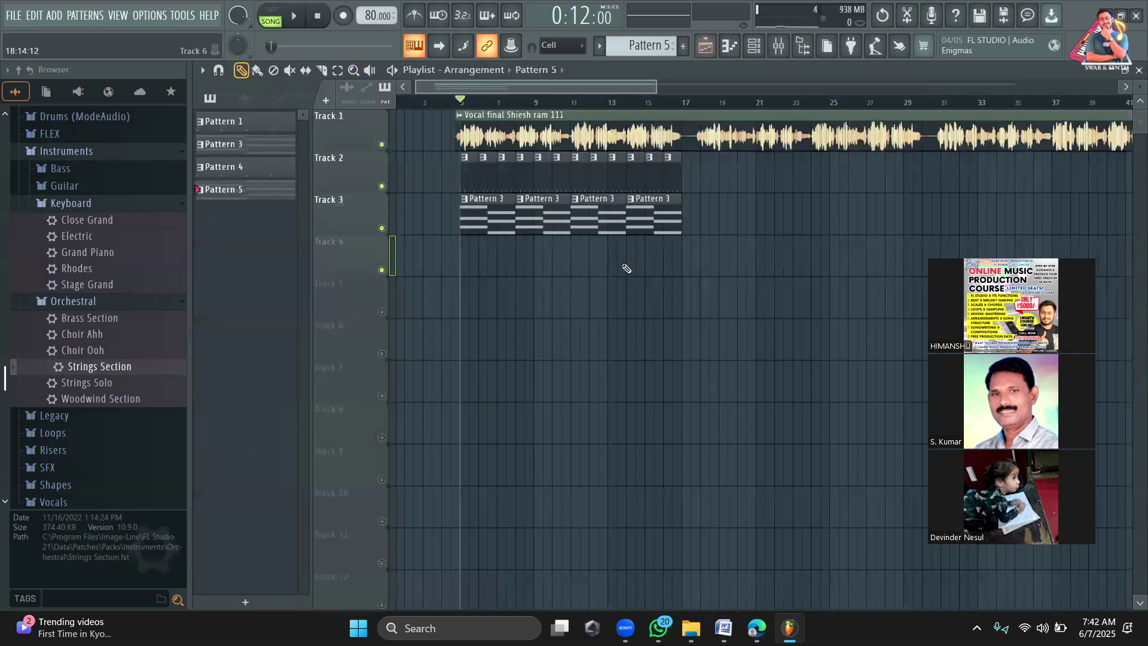
pyautogui.click(473, 259)
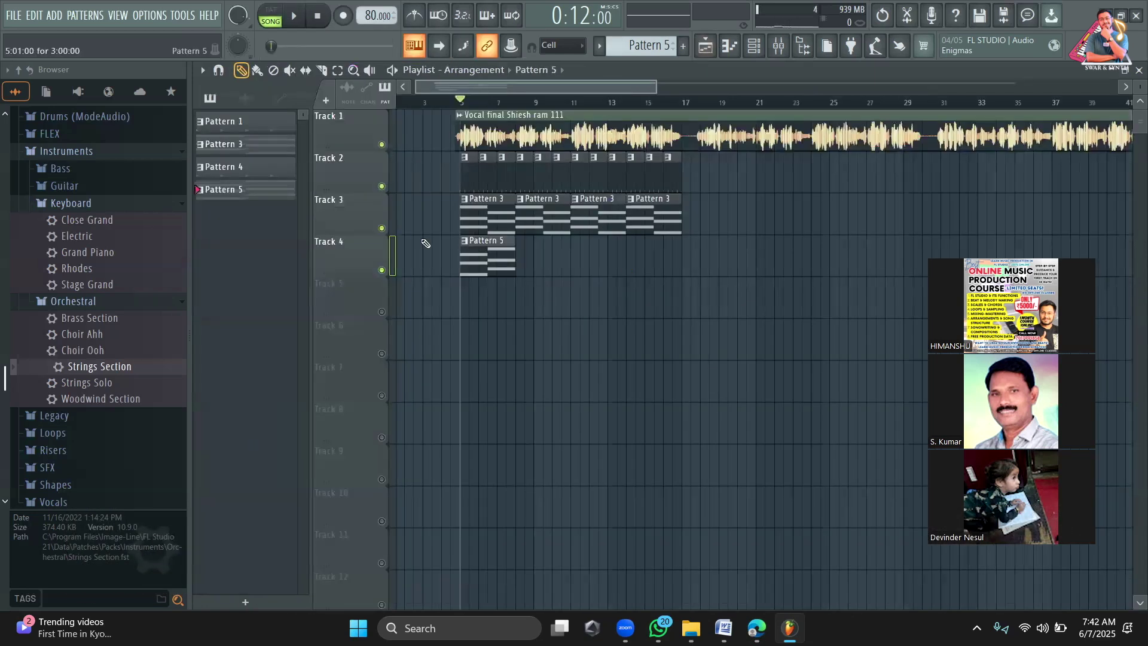
pyautogui.click(382, 228)
pyautogui.press('space')
pyautogui.click(542, 262)
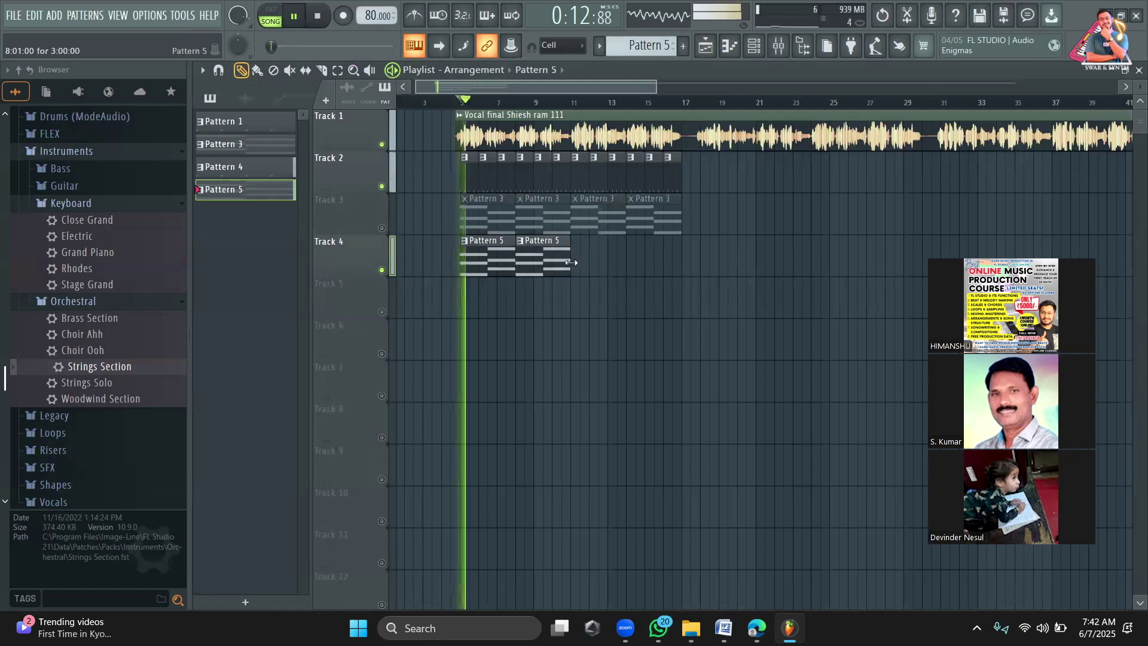
pyautogui.click(583, 265)
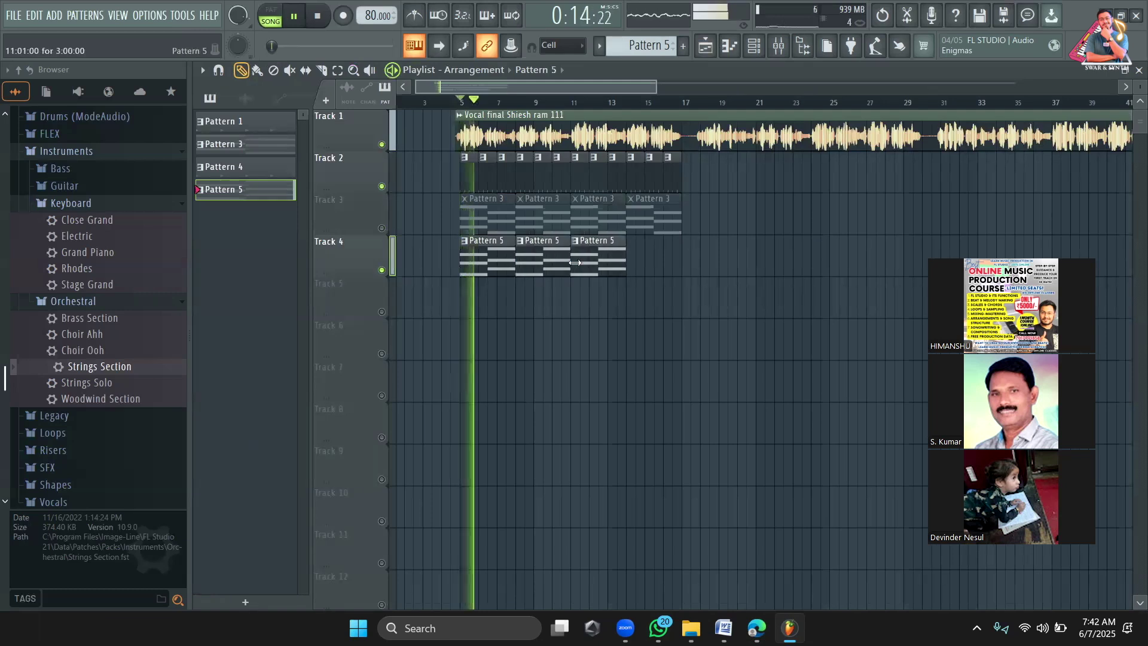
pyautogui.click(631, 264)
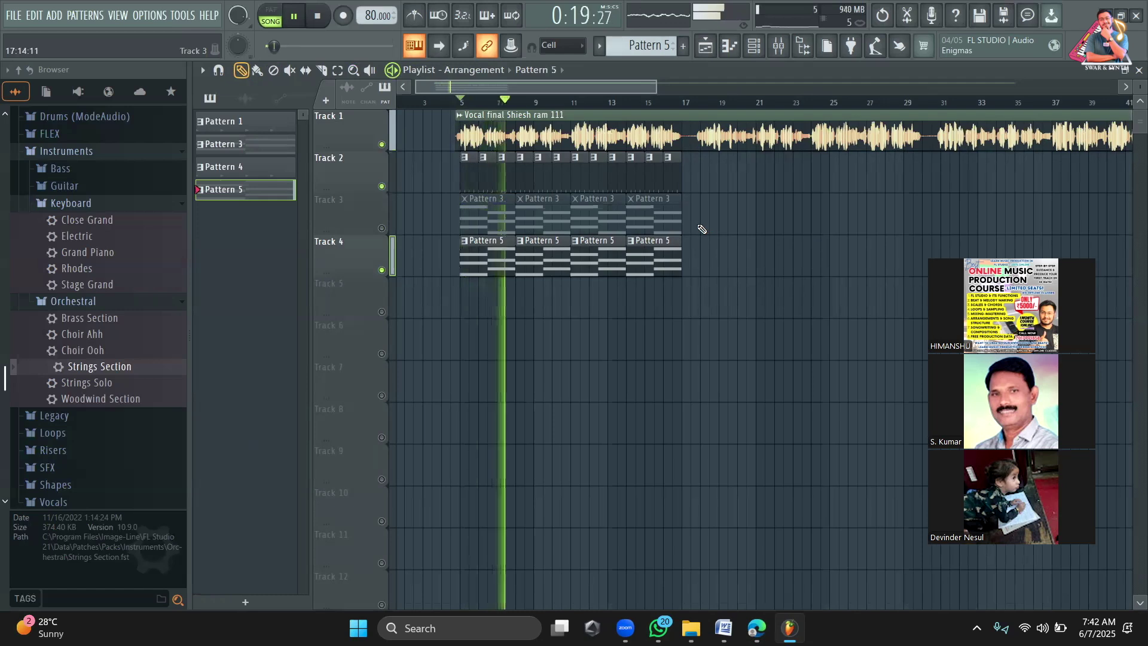
# Step: Delete all four Pattern 3 clips from Track 3
pyautogui.rightClick(651, 221)
pyautogui.rightClick(598, 221)
pyautogui.rightClick(543, 221)
pyautogui.rightClick(488, 221)
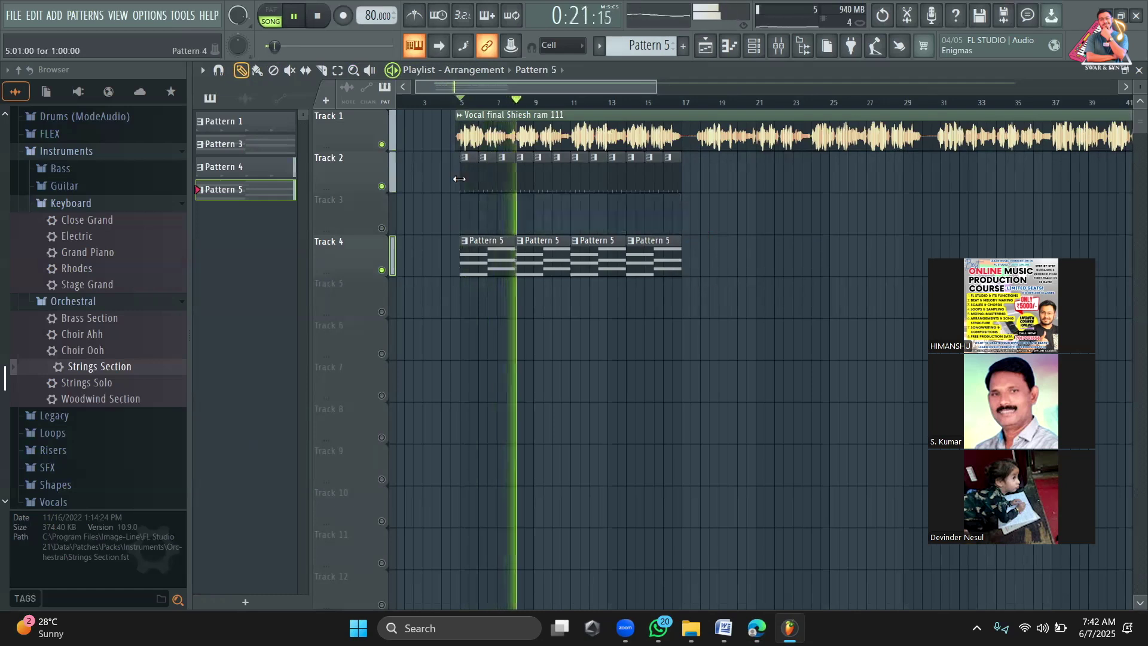
# Step: Move the four Pattern 5 clips from Track 4 up to Track 3 and unmute Track 3
pyautogui.press('e')
pyautogui.moveTo(702, 277); pyautogui.dragTo(479, 209)
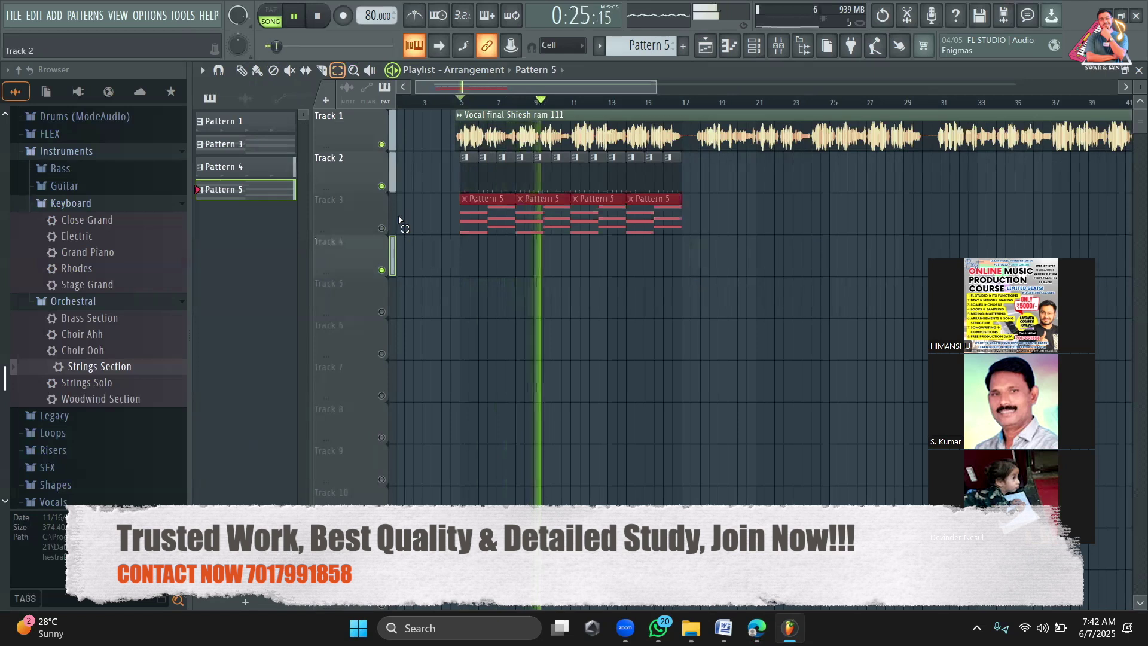
pyautogui.click(381, 228)
pyautogui.press('p')
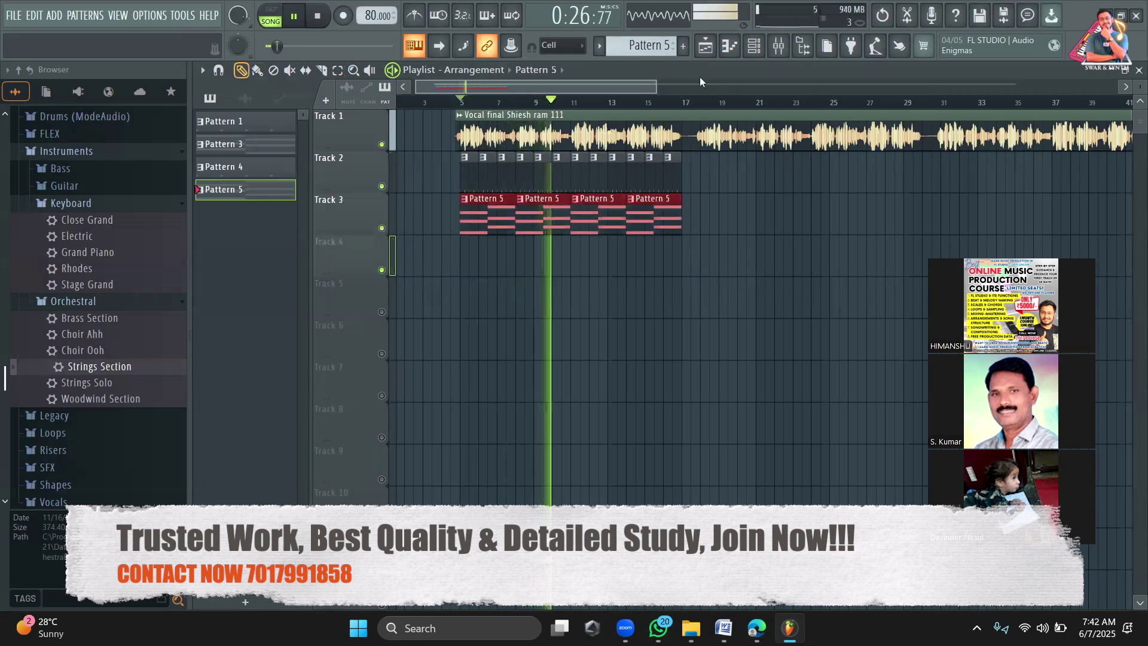
# Step: Open the channel rack and set the Strings Section channel volume to 40%
pyautogui.click(755, 46)
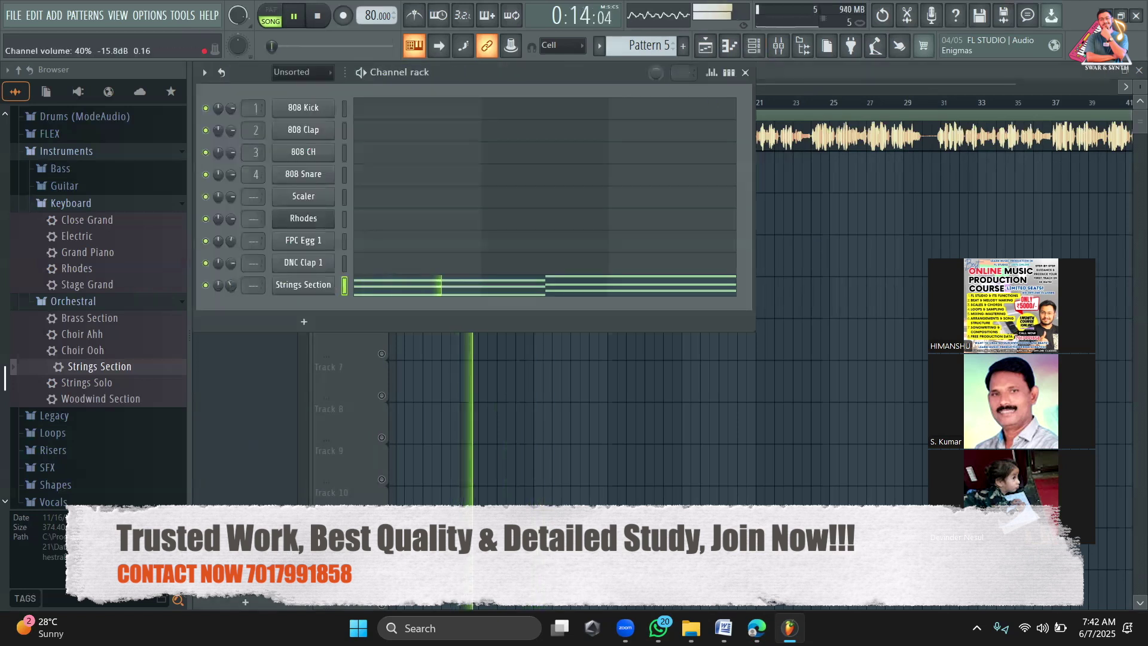
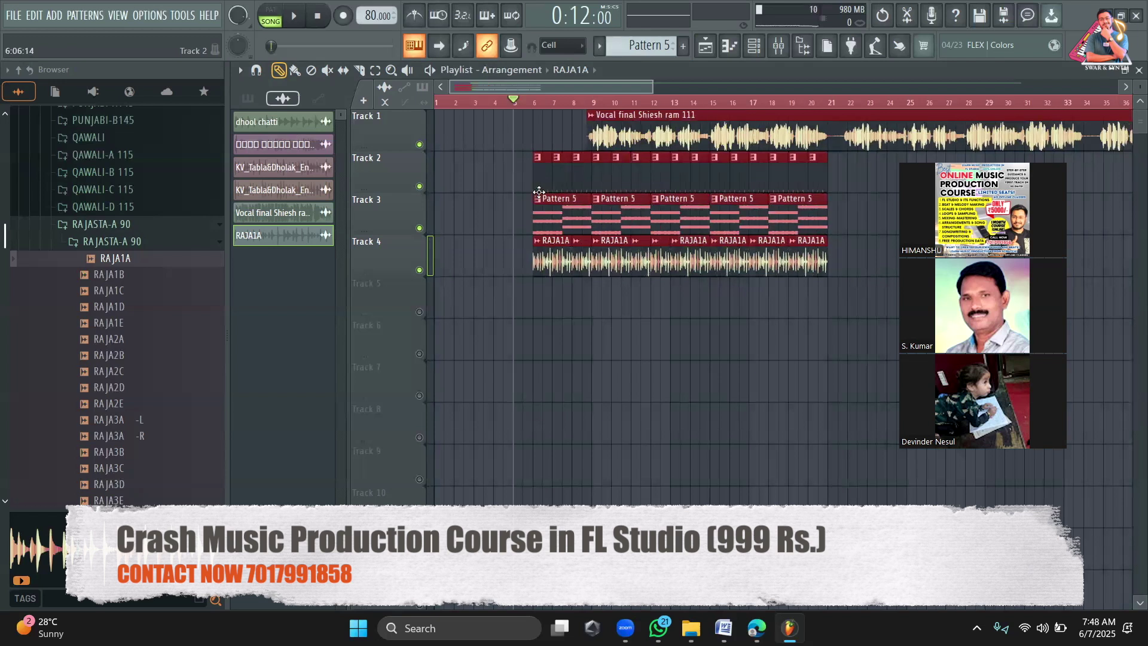
# Step: Move the three-bar block of clips at bar 6 on Tracks 2 to 4 to bar 5, with a copy starting at bar 1
pyautogui.keyDown('ctrl'); pyautogui.click(582, 298); pyautogui.keyUp('ctrl')
pyautogui.click(375, 70)
pyautogui.moveTo(518, 186)
pyautogui.mouseDown()
pyautogui.moveTo(564, 223)
pyautogui.moveTo(586, 267)
pyautogui.mouseUp()
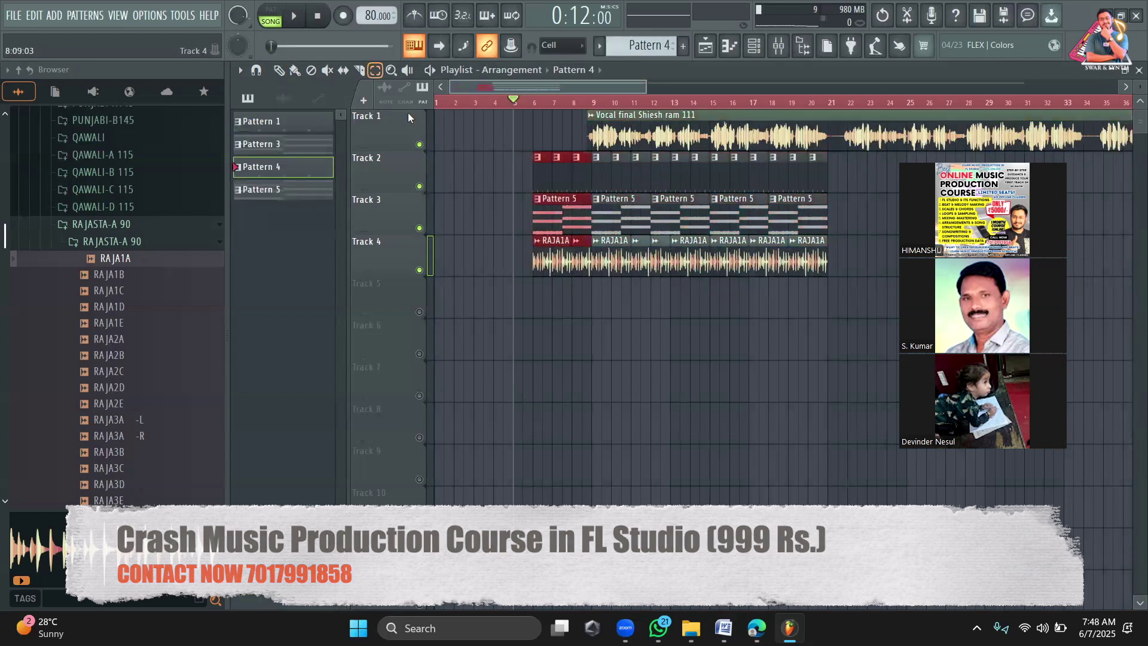
pyautogui.click(279, 70)
pyautogui.moveTo(554, 212)
pyautogui.mouseDown()
pyautogui.moveTo(536, 213)
pyautogui.moveTo(554, 212)
pyautogui.mouseUp()
pyautogui.click(541, 115)
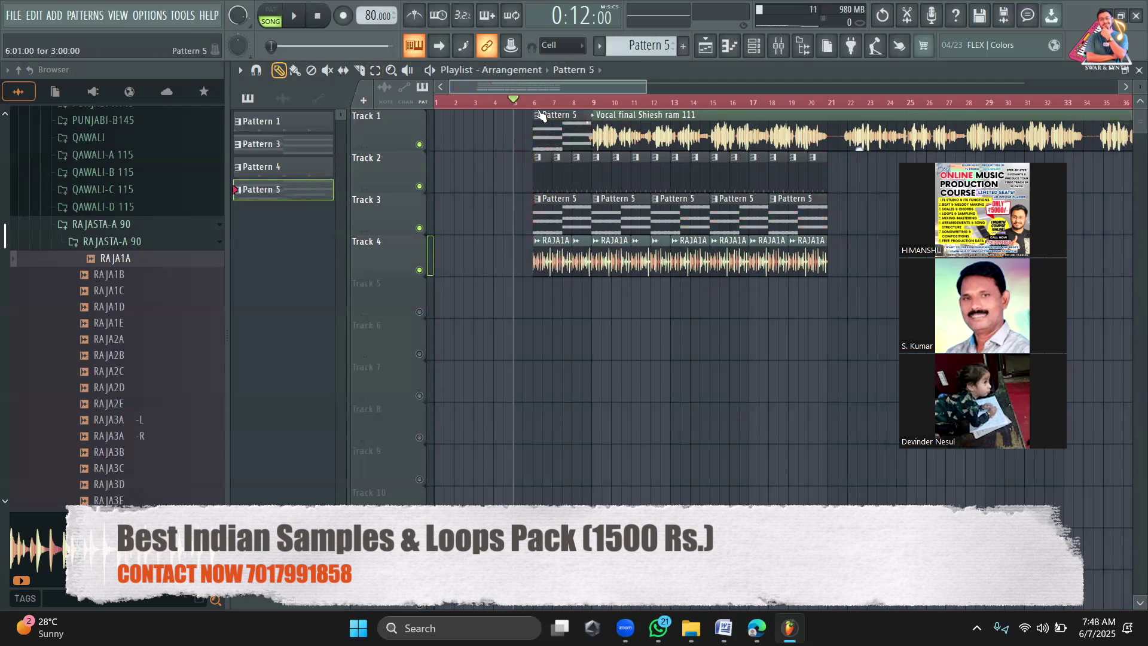
pyautogui.hotkey('ctrl', 'z')
pyautogui.press('space')
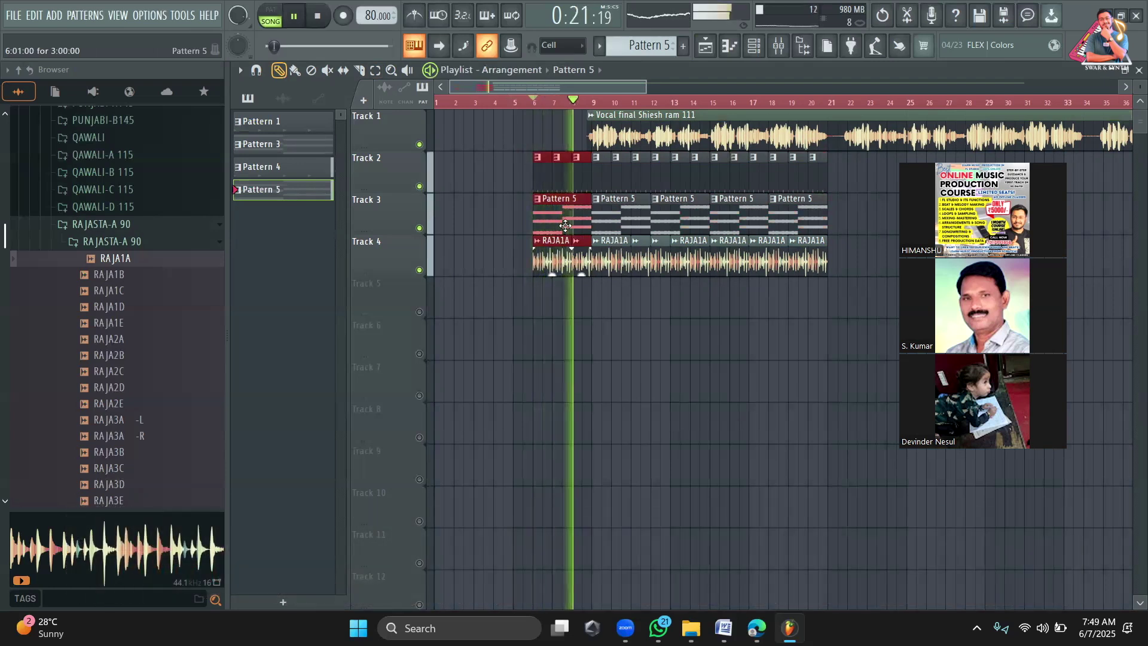
pyautogui.press('space')
pyautogui.moveTo(557, 219); pyautogui.dragTo(449, 216)
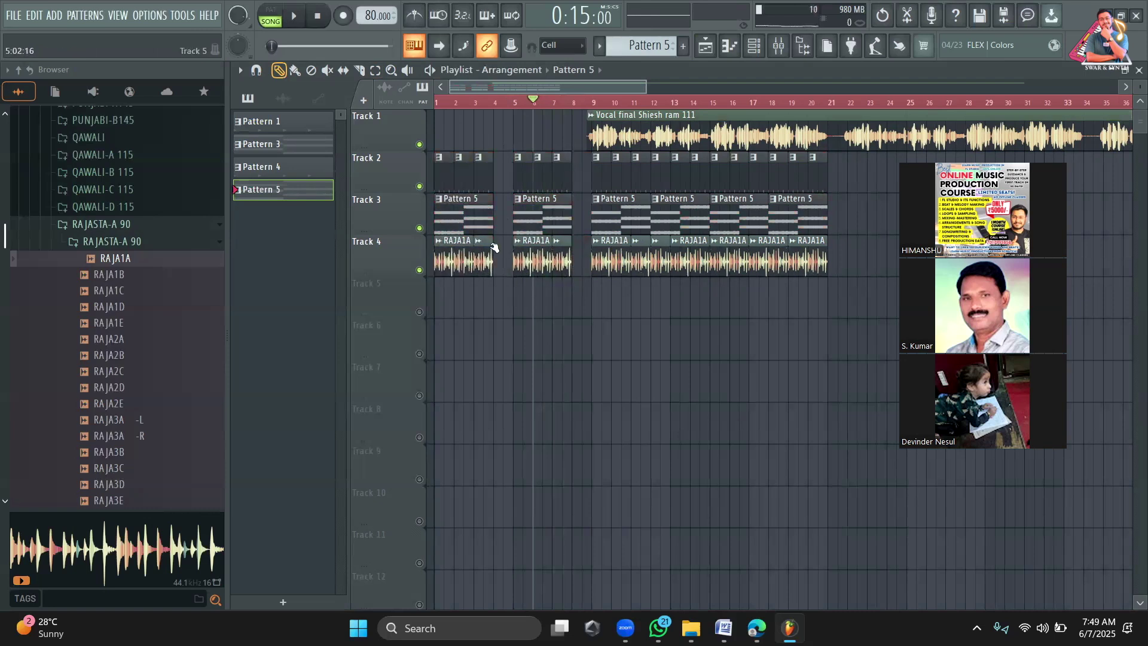
# Step: Replace the shortened RAJA1A clips on Track 4 with full two-bar clips at bars 3 and 7 to close the gaps before bar 9
pyautogui.moveTo(484, 266); pyautogui.dragTo(473, 264)
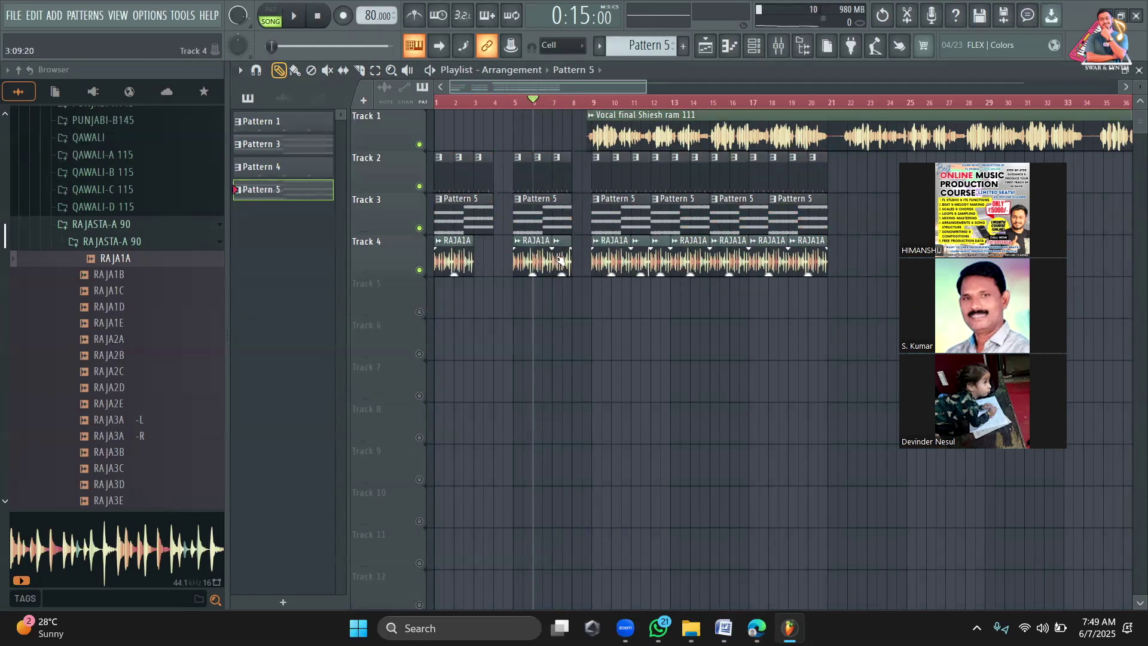
pyautogui.click(494, 263)
pyautogui.rightClick(559, 263)
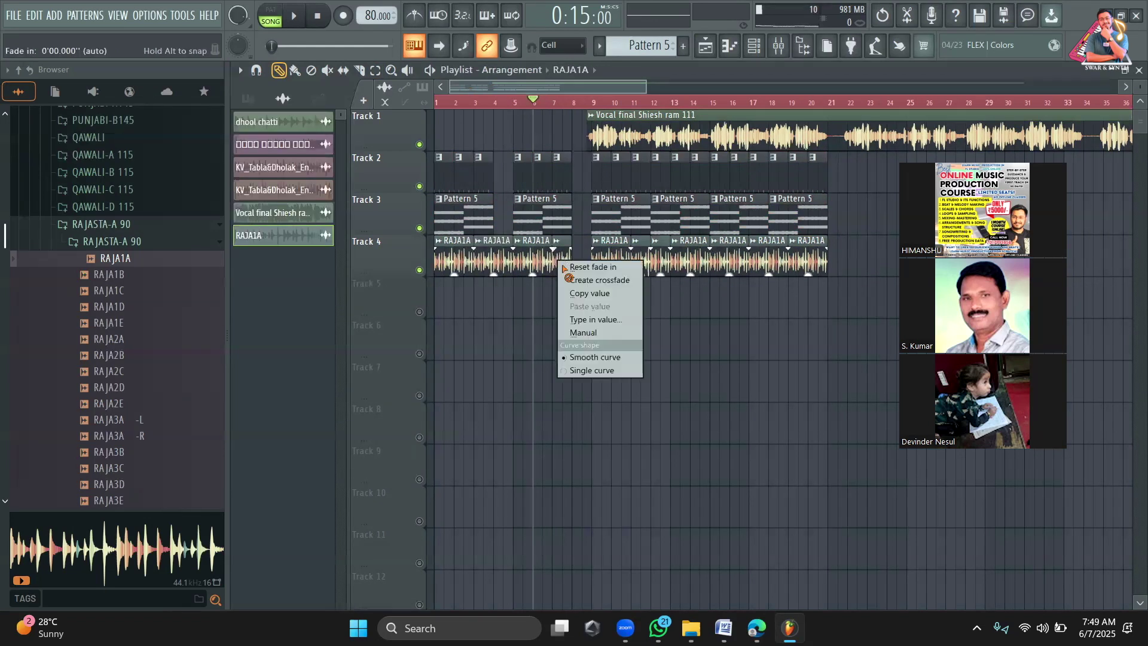
pyautogui.click(541, 264)
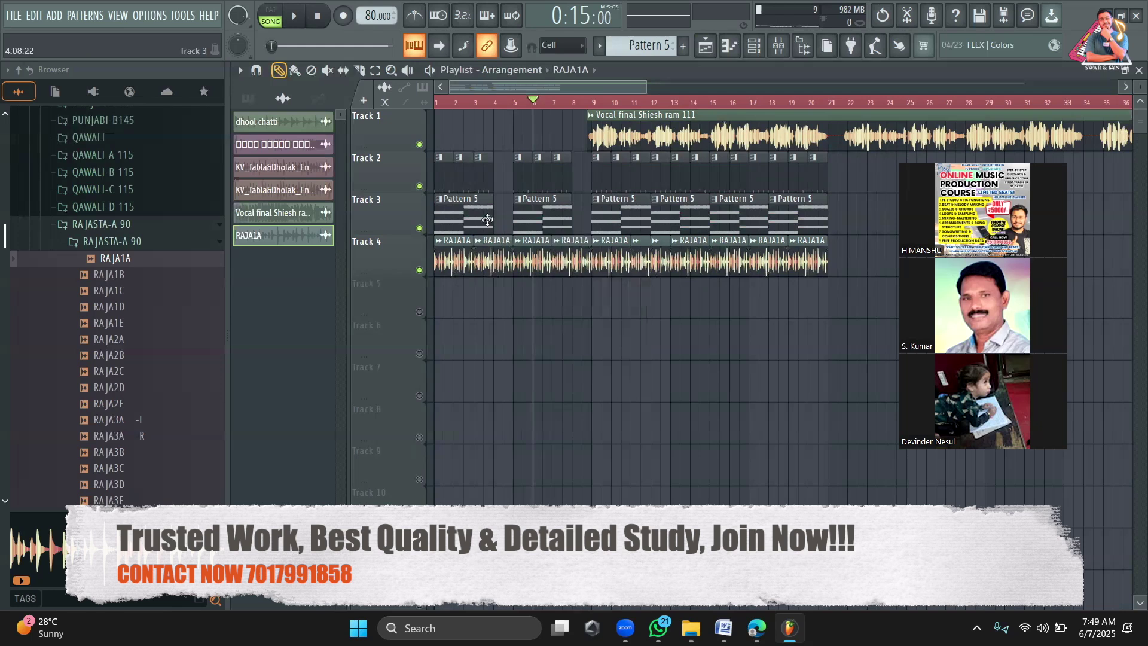
# Step: Fill the one-bar gaps at bars 4 and 8 on Track 3 with shortened Pattern 5 clips
pyautogui.click(502, 295)
pyautogui.moveTo(551, 294); pyautogui.dragTo(503, 213)
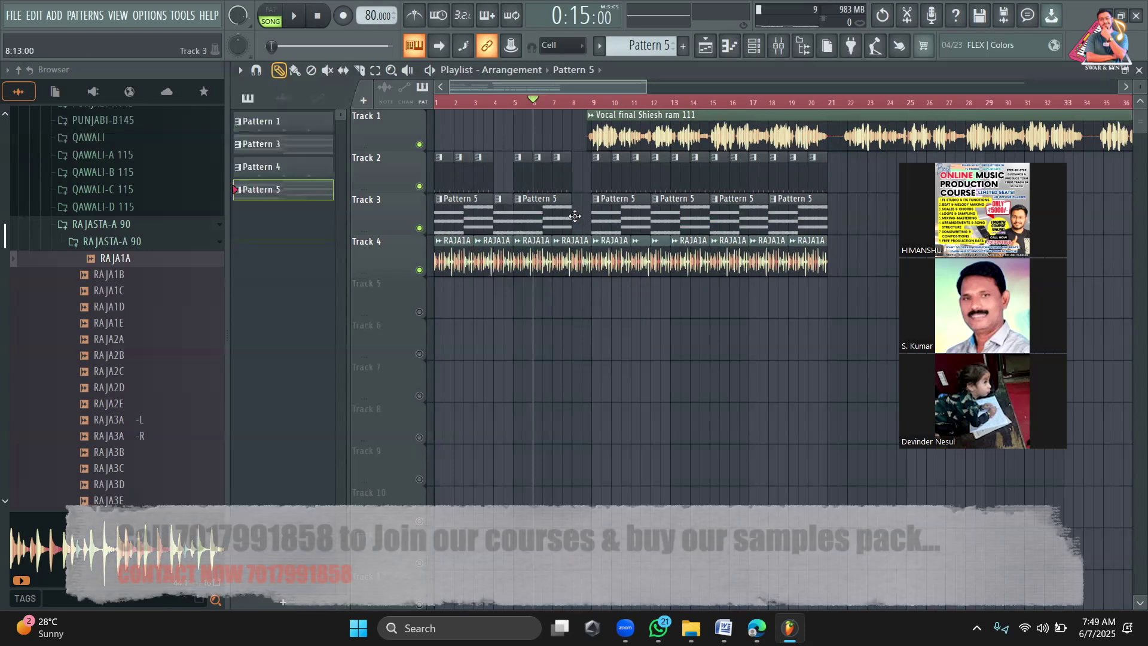
pyautogui.click(575, 215)
# Step: Fill the beat gaps at bars 4 and 8 on Track 2 with Pattern 4 clips
pyautogui.click(515, 178)
pyautogui.click(571, 174)
pyautogui.click(586, 175)
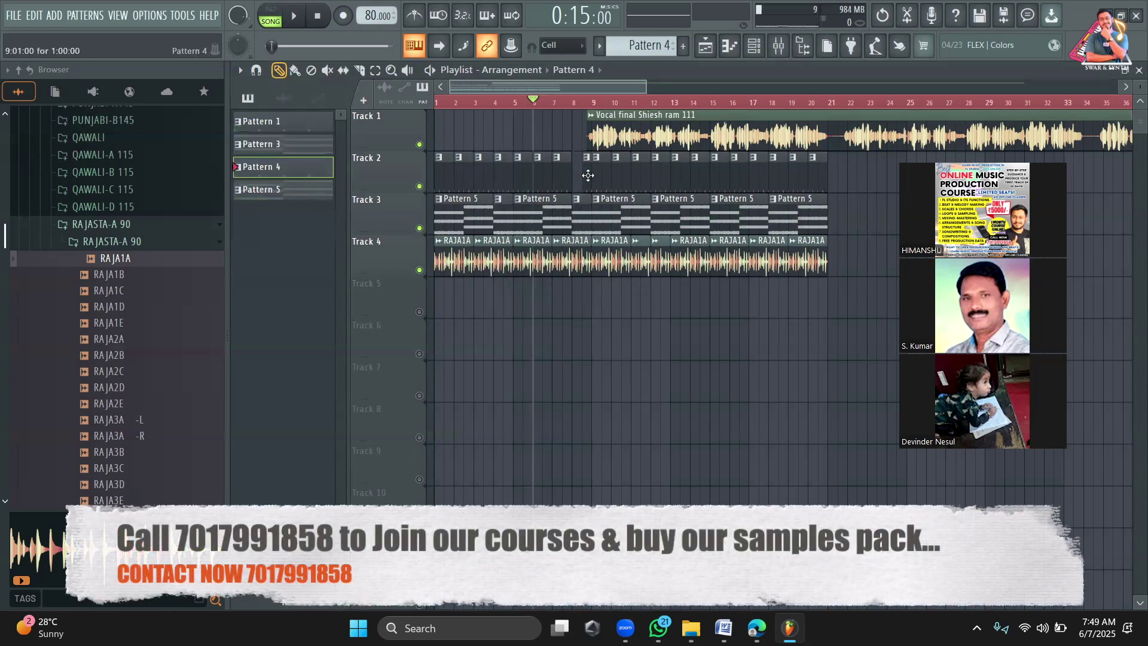
pyautogui.click(577, 175)
# Step: Move all clips in the playlist four bars later so the blocks on Tracks 2 to 4 start at bar 5
pyautogui.hotkey('ctrl', 'a')
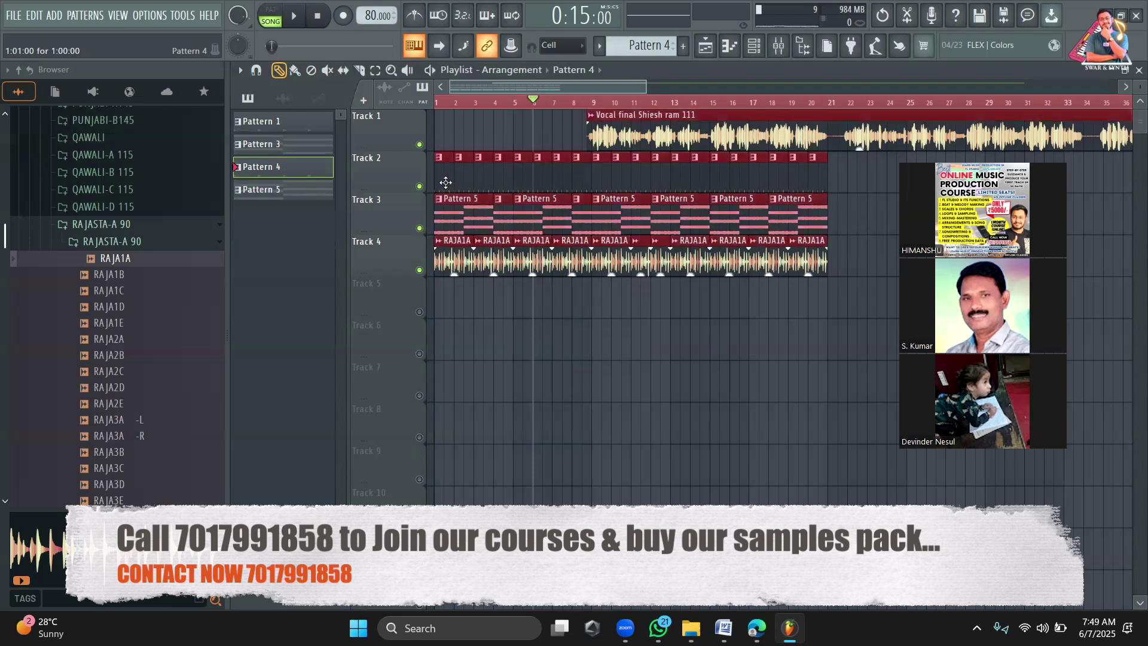
pyautogui.moveTo(446, 183); pyautogui.dragTo(524, 179)
pyautogui.scroll(-1, 843, 102)
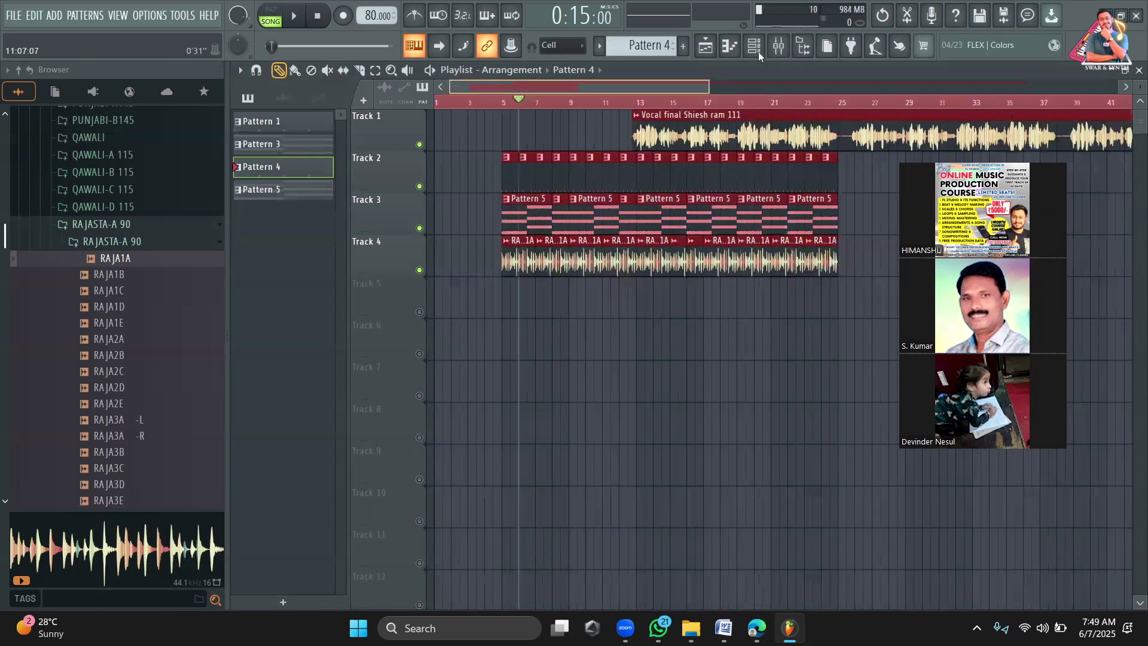
# Step: Switch to empty Pattern 7 and add a DUNE 3 generator channel to the channel rack
pyautogui.press('F9')
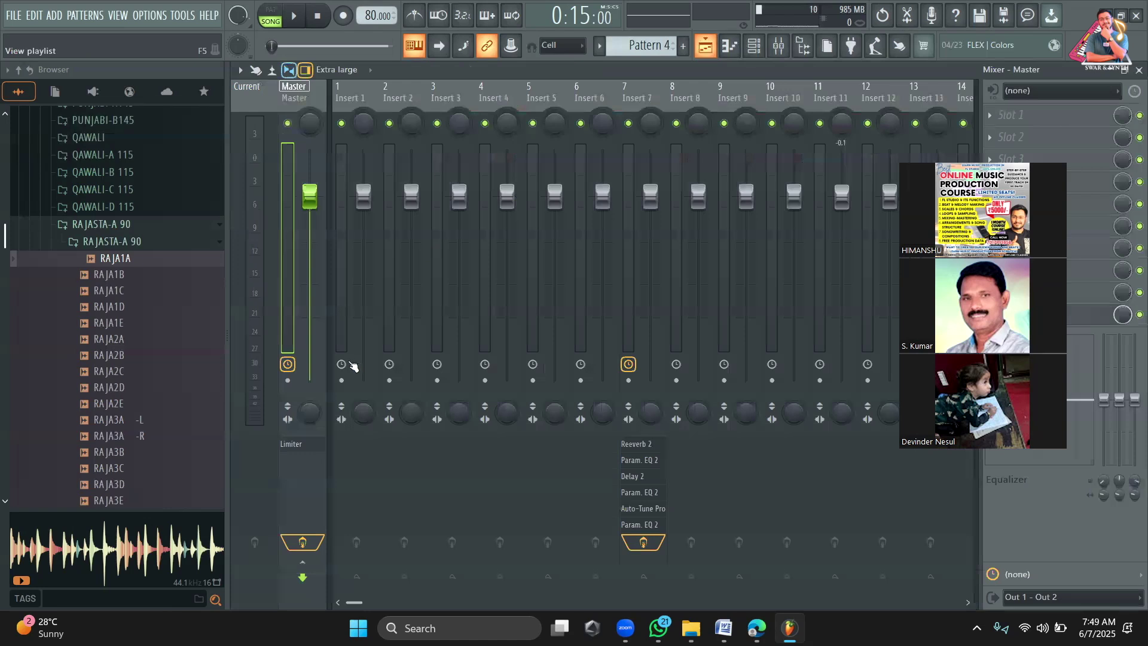
pyautogui.press('F6')
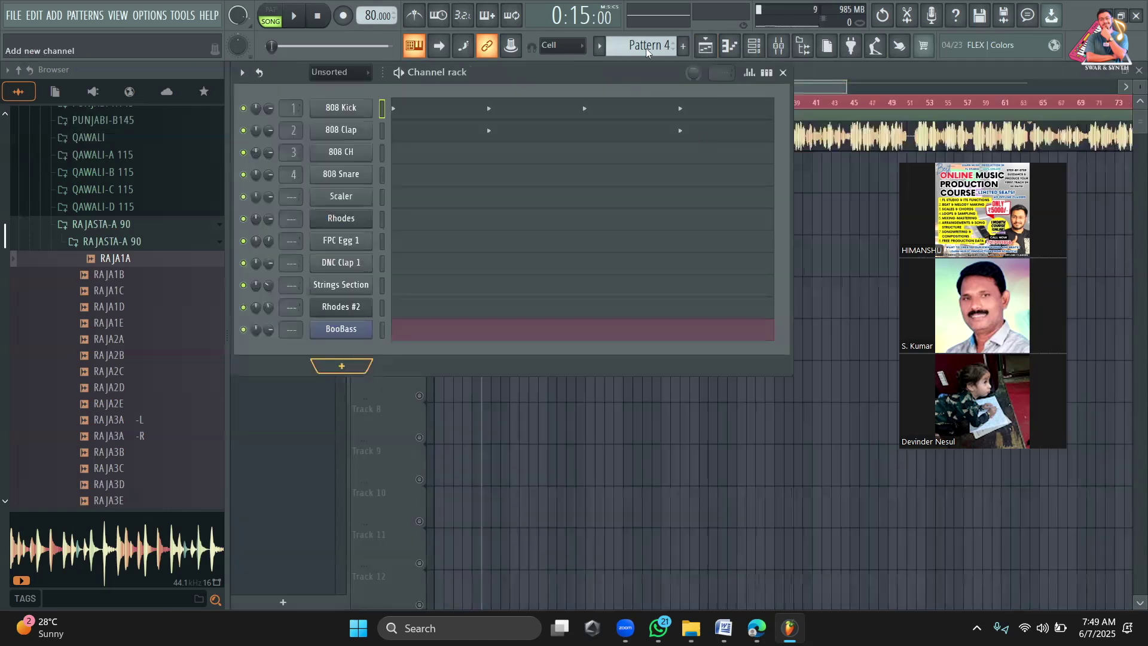
pyautogui.press('KP_Add')
pyautogui.press('KP_Add')
pyautogui.press('KP_Add')
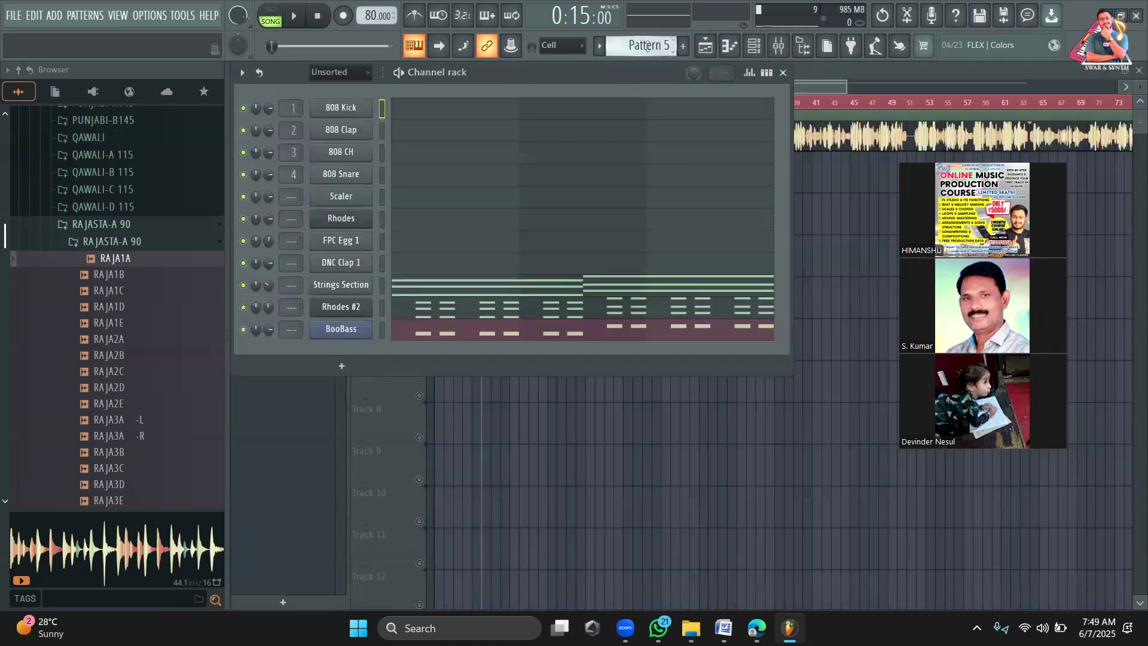
pyautogui.click(346, 362)
pyautogui.click(387, 22)
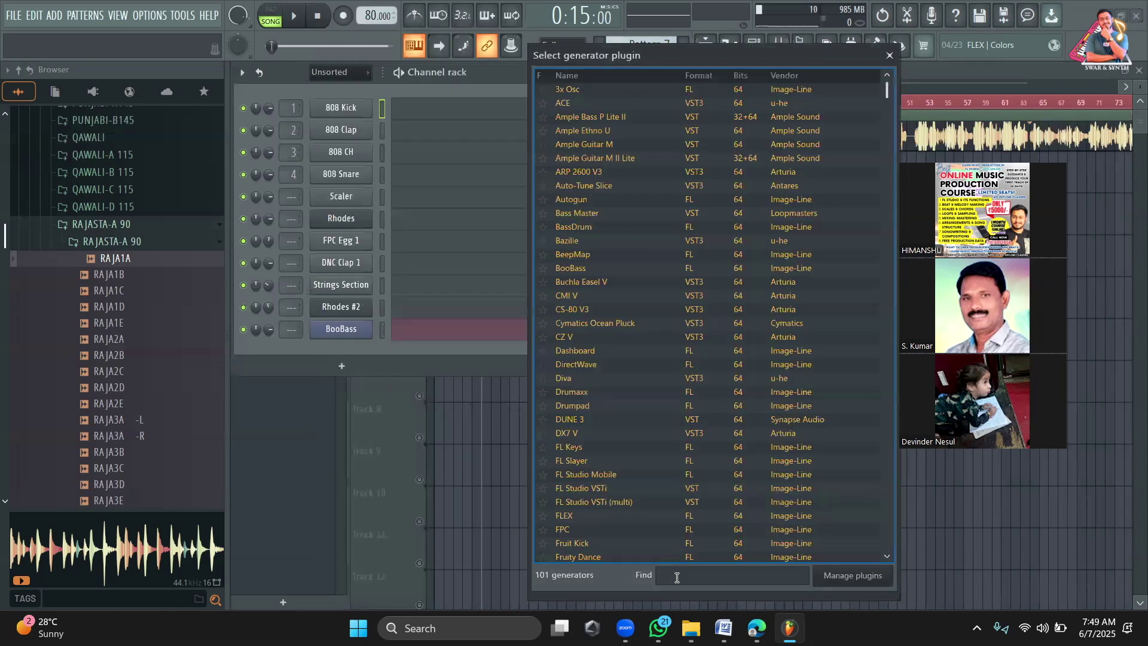
pyautogui.click(677, 577)
pyautogui.write('dune')
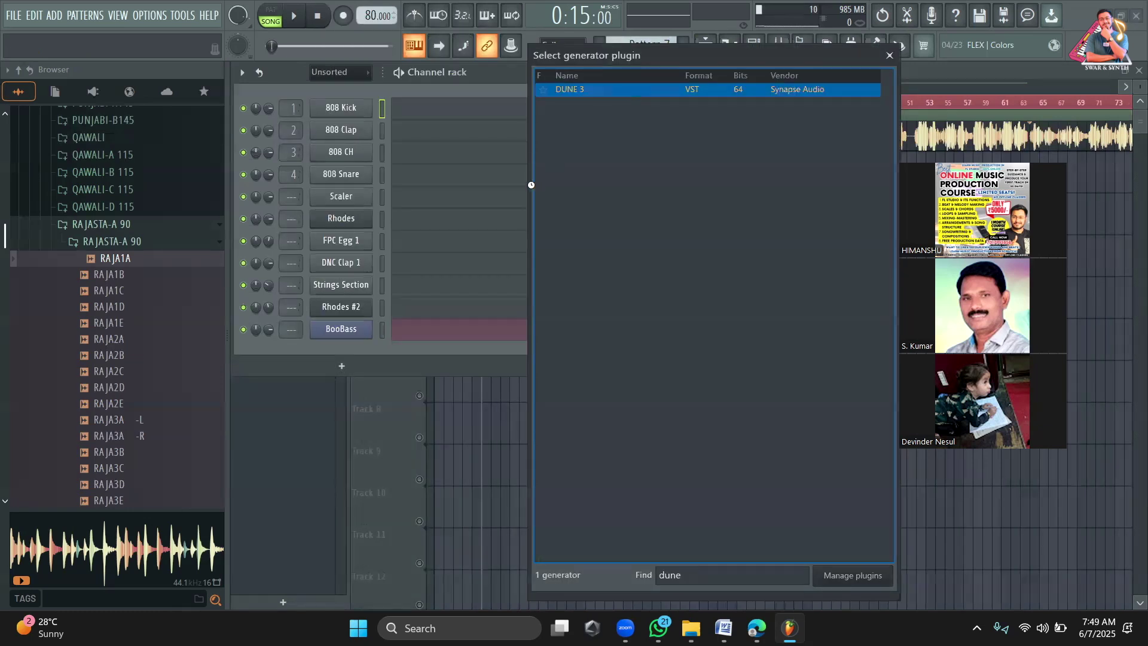
pyautogui.press('Return')
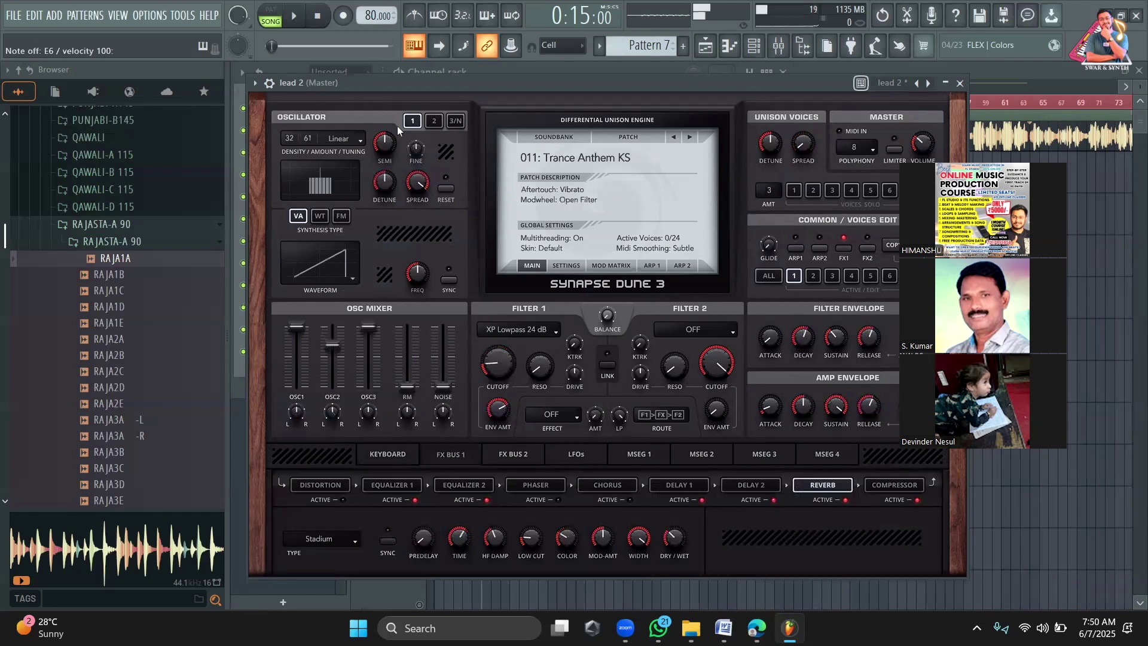
# Step: Load the "lead 1" preset into DUNE 3
pyautogui.click(254, 82)
pyautogui.moveTo(388, 122)
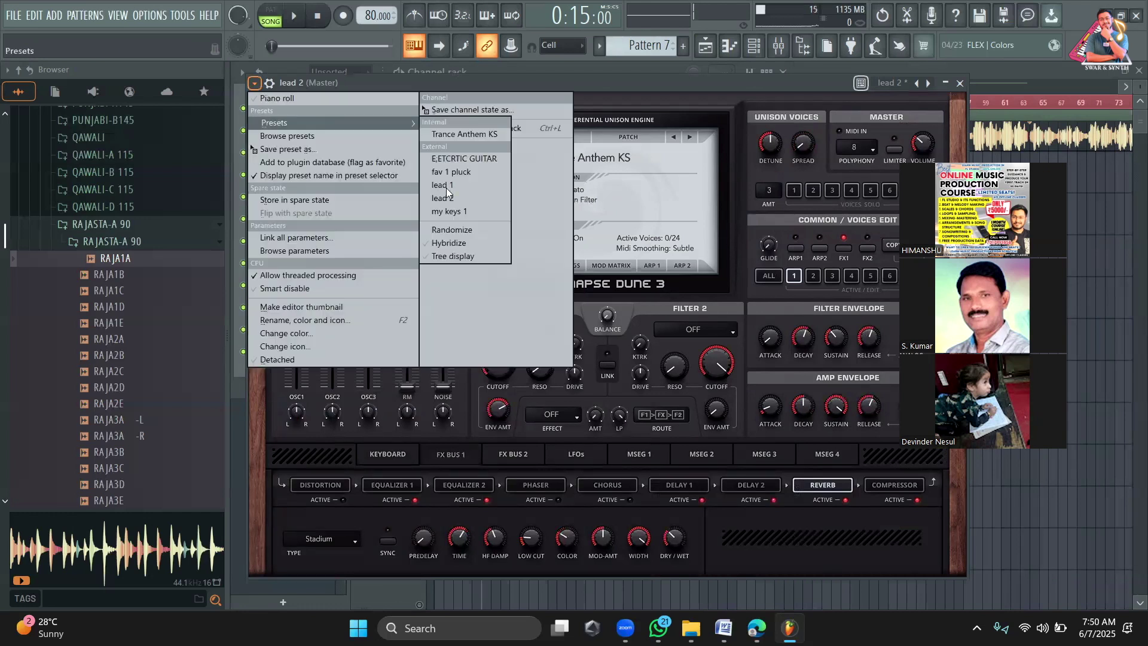
pyautogui.click(443, 186)
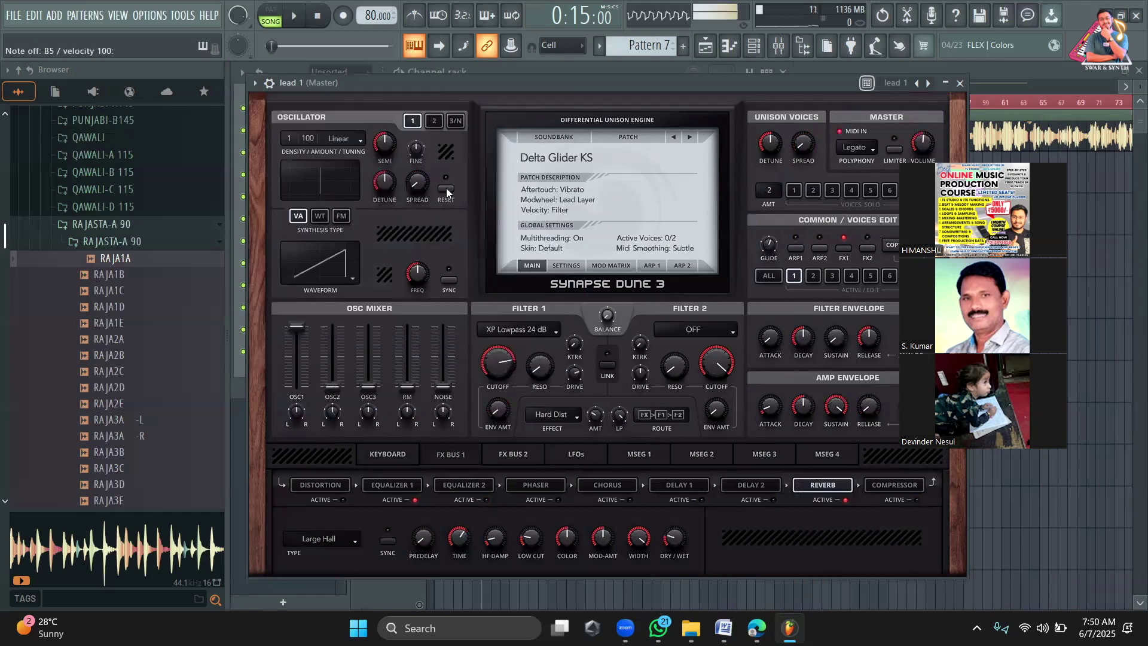
# Step: Play the arrangement from bar 5, where the intro clips start
pyautogui.press('F5')
pyautogui.click(478, 106)
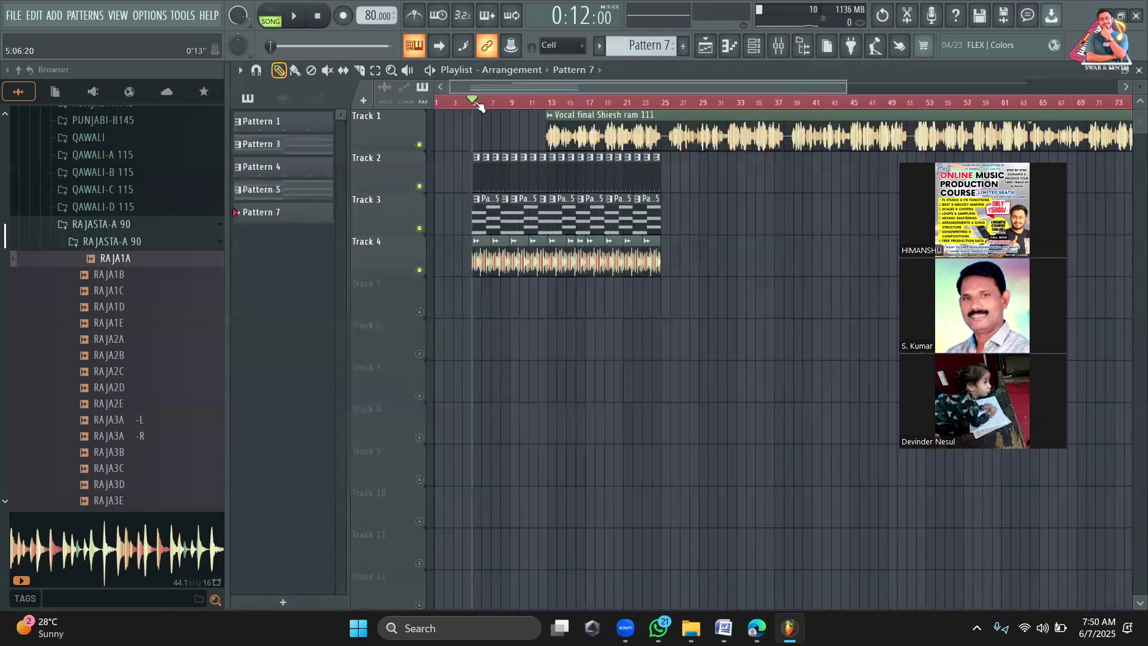
pyautogui.press('space')
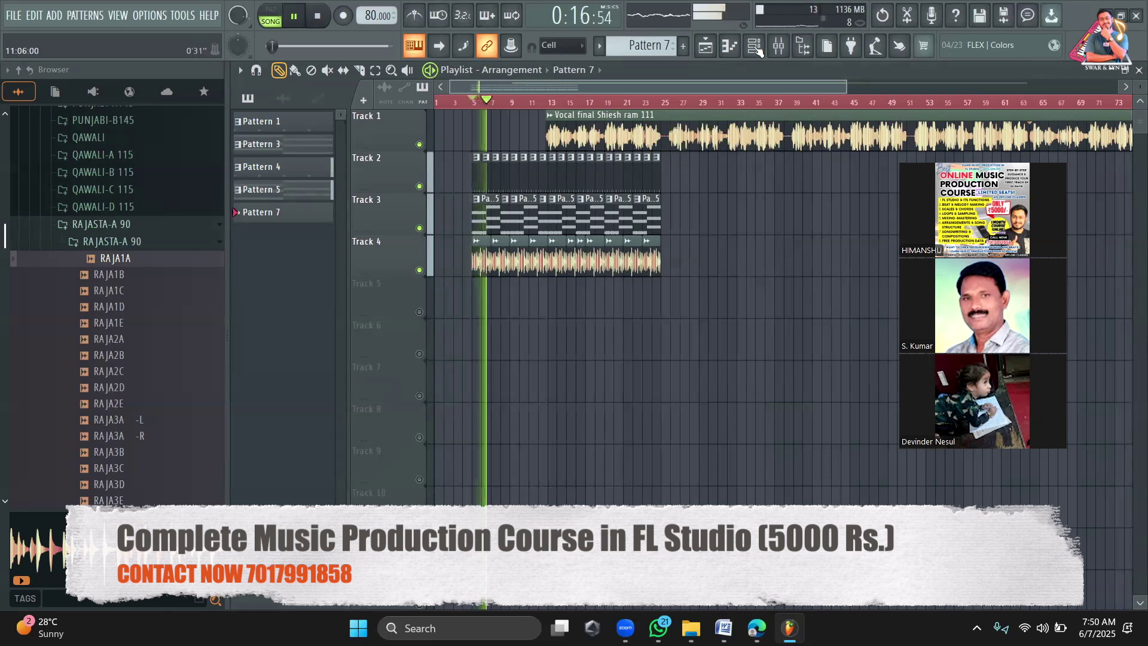
# Step: Set the root note of the lead 1 channel to C4 and return to its DUNE 3 editor
pyautogui.press('F6')
pyautogui.click(341, 352)
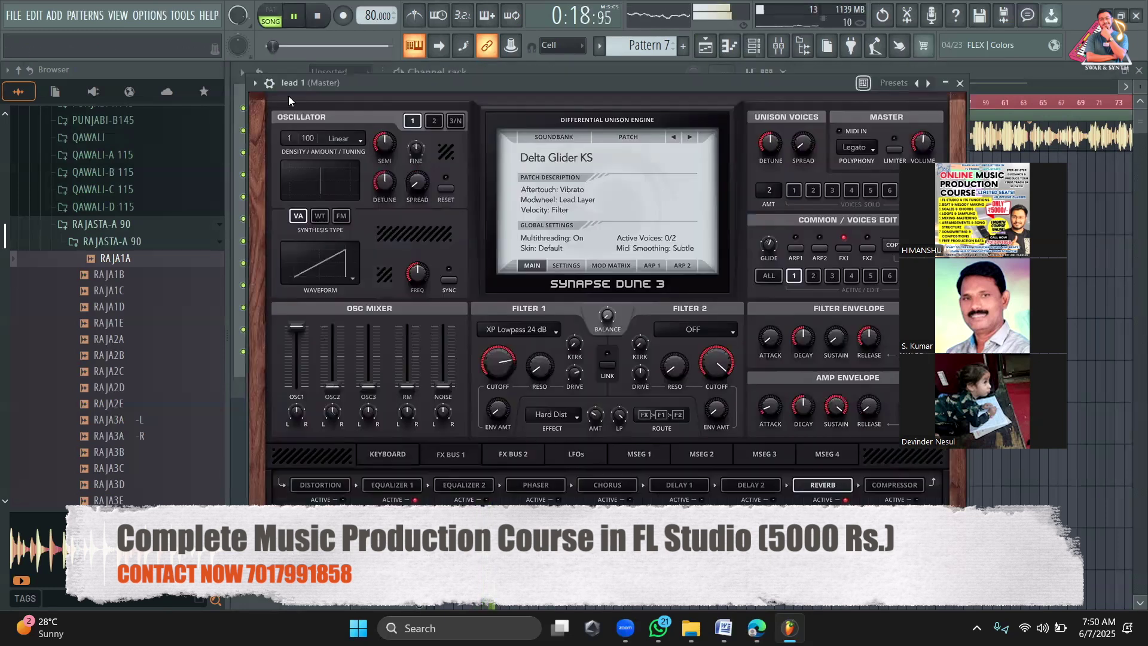
pyautogui.click(269, 82)
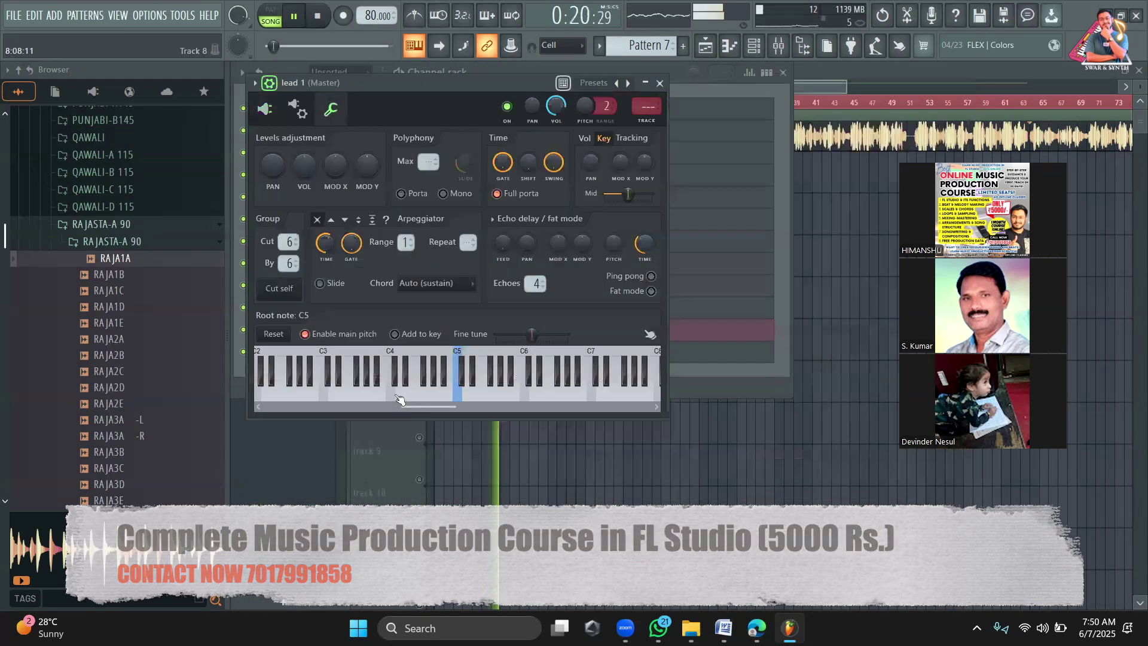
pyautogui.rightClick(397, 396)
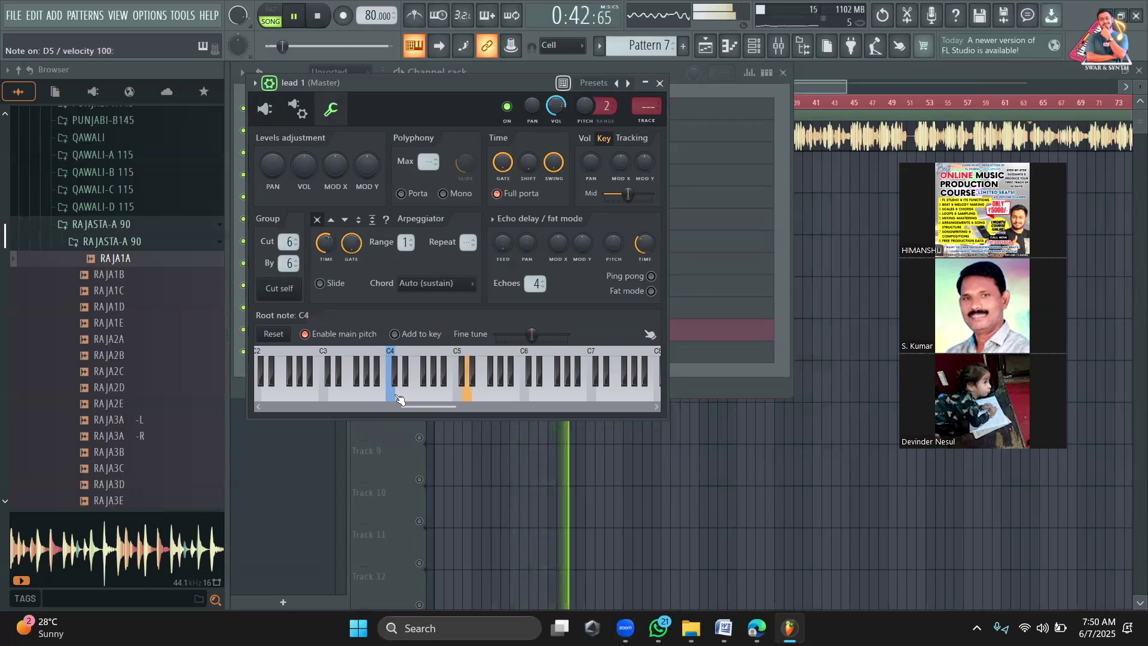
pyautogui.click(265, 108)
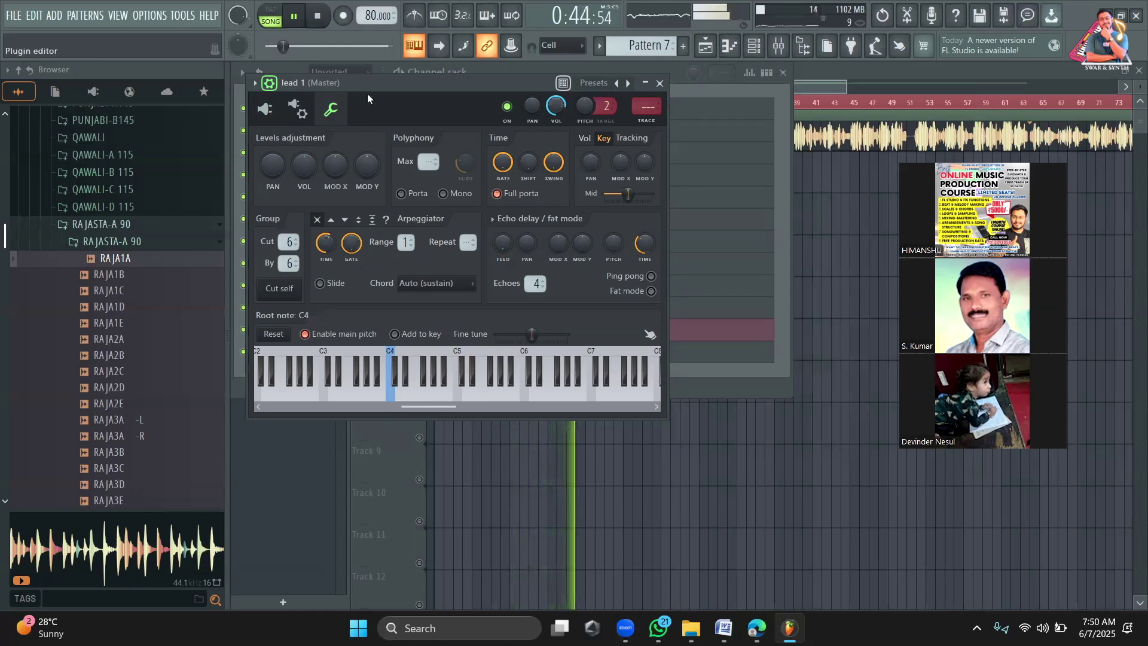
pyautogui.moveTo(404, 82); pyautogui.dragTo(521, 99)
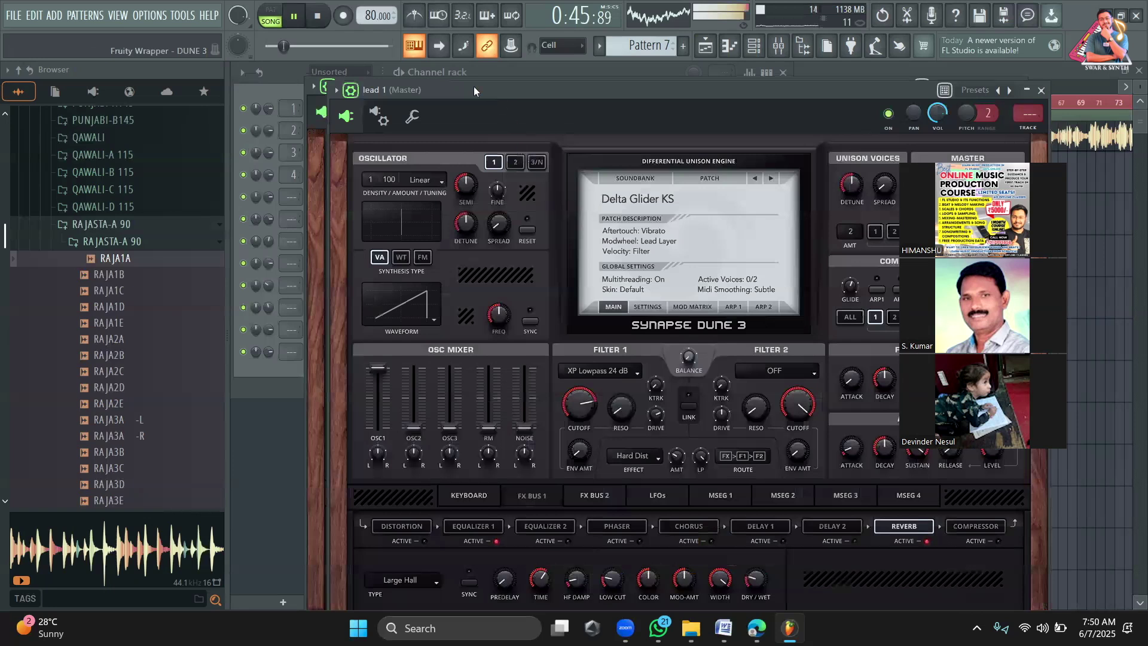
pyautogui.moveTo(359, 91); pyautogui.dragTo(344, 80)
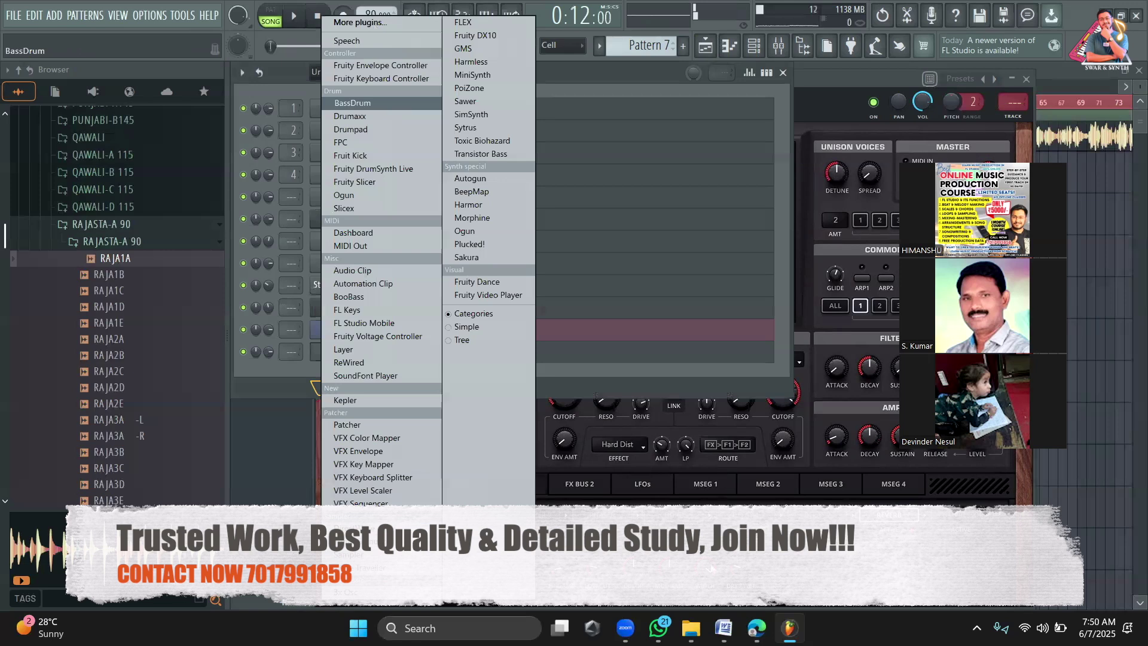
# Step: Add a Kontakt 7 generator channel to the channel rack
pyautogui.click(360, 22)
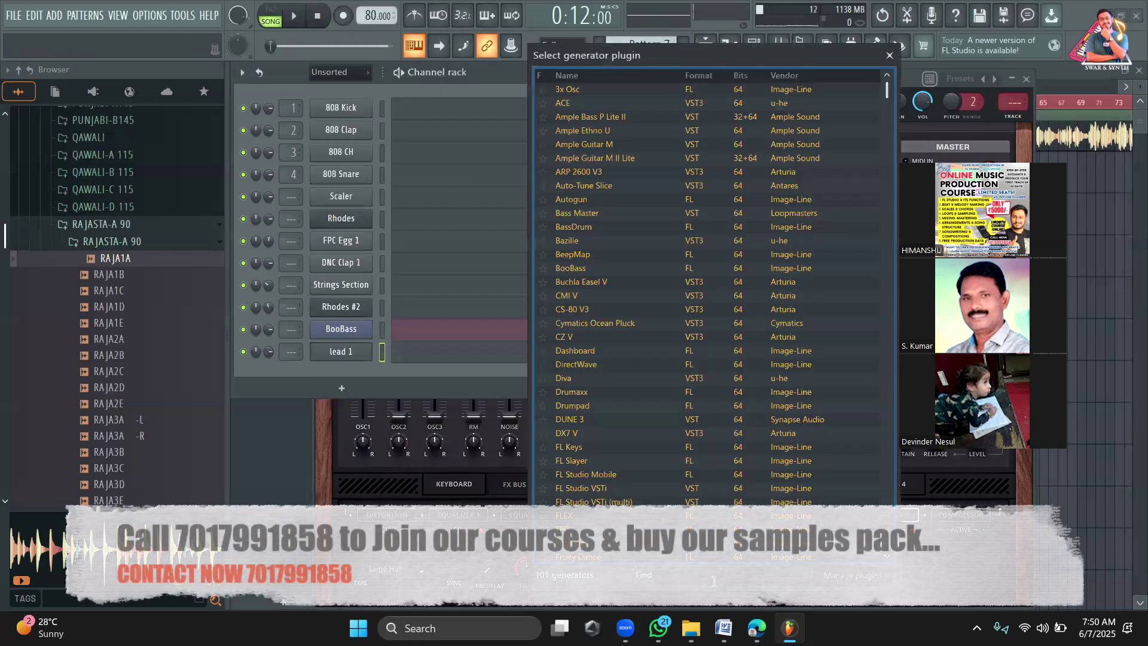
pyautogui.write('kontakt')
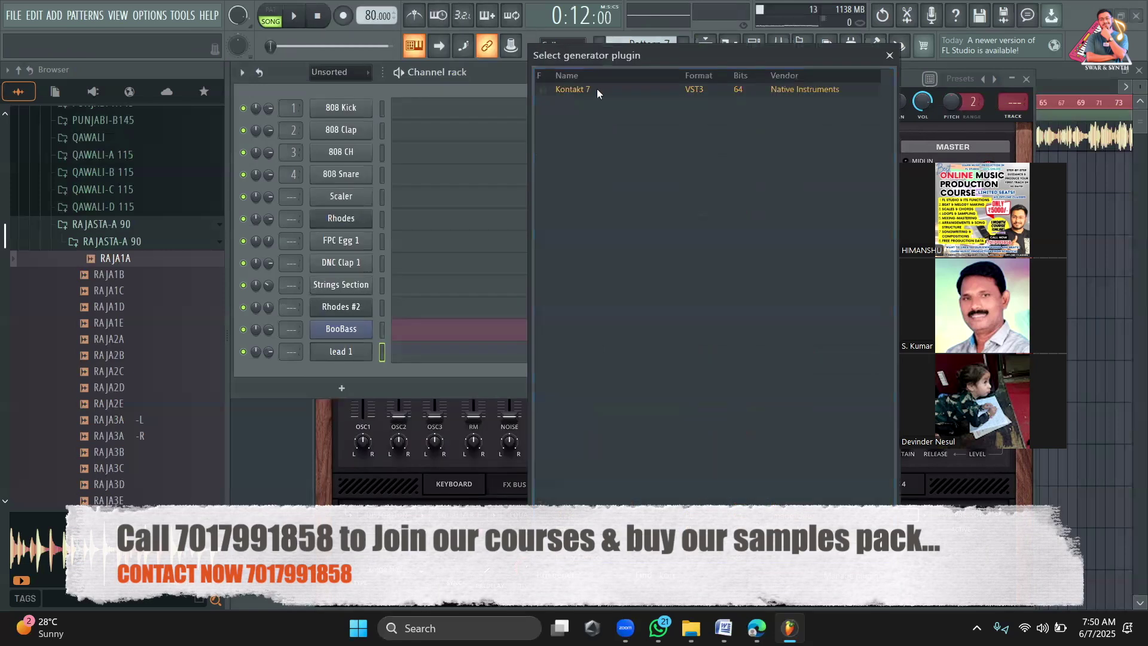
pyautogui.press('Return')
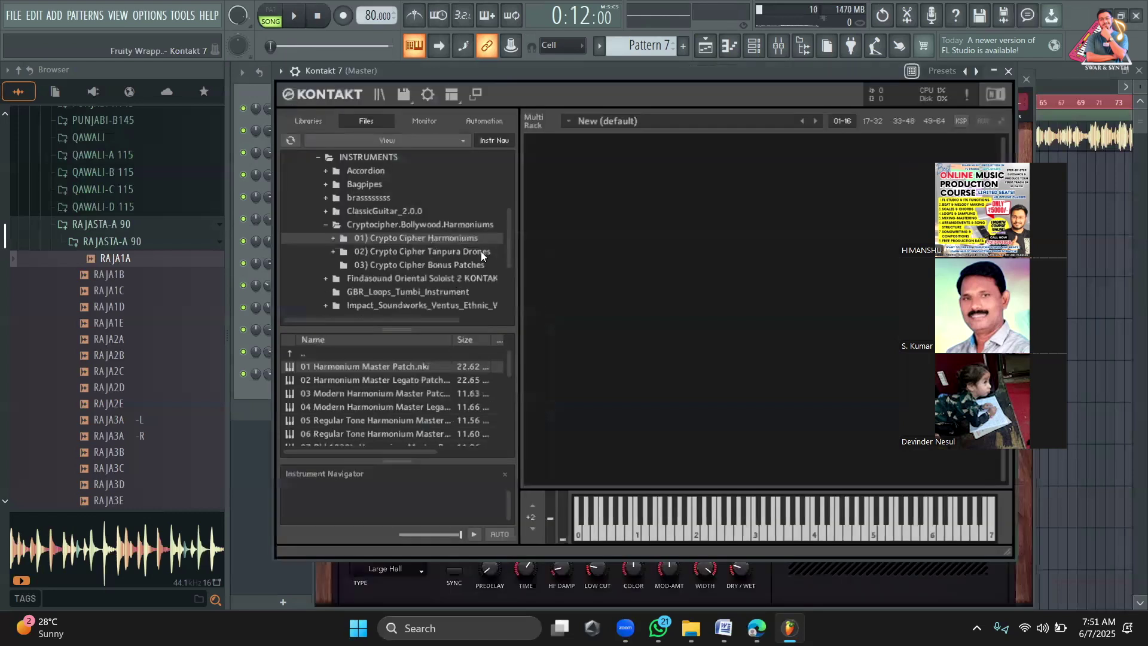
# Step: Load 05 HARMONIC.nkm from the ROLAND soundwave production pack 4 folder into Kontakt's rack
pyautogui.scroll(-1, 504, 253)
pyautogui.moveTo(511, 237); pyautogui.dragTo(512, 213)
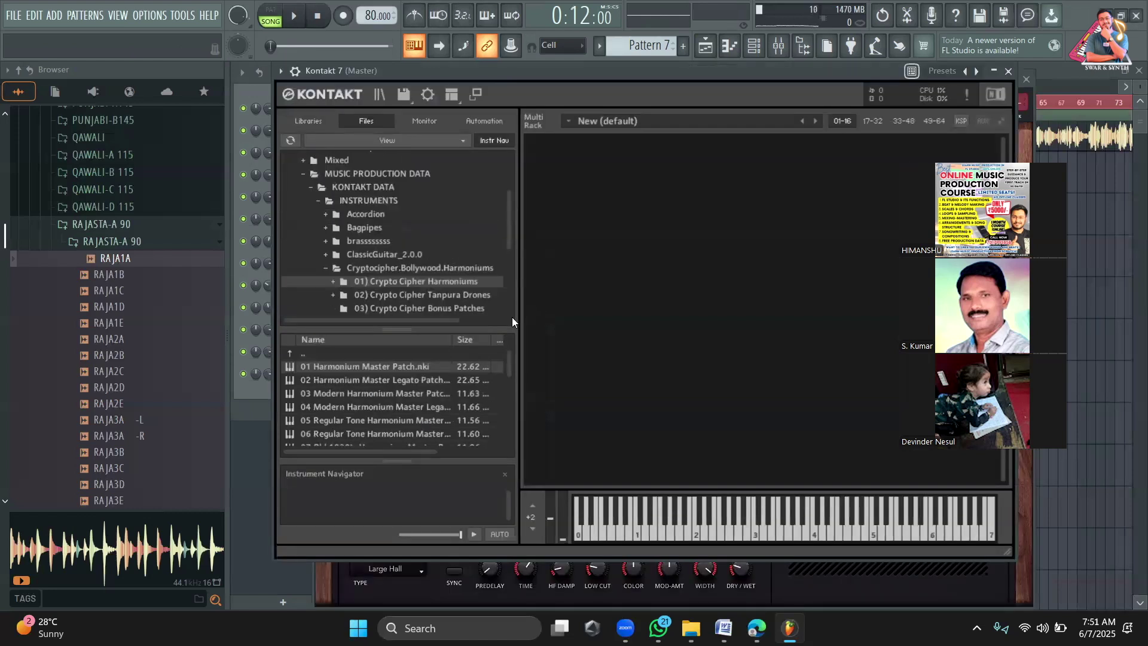
pyautogui.scroll(-4, 513, 322)
pyautogui.scroll(3, 509, 276)
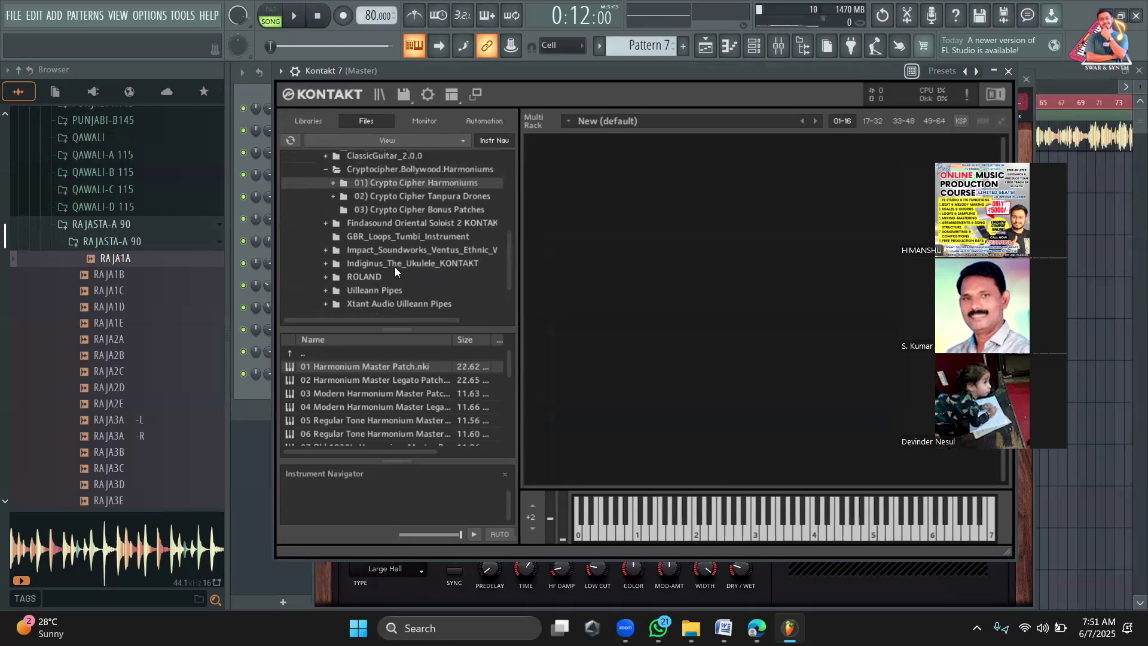
pyautogui.click(341, 277)
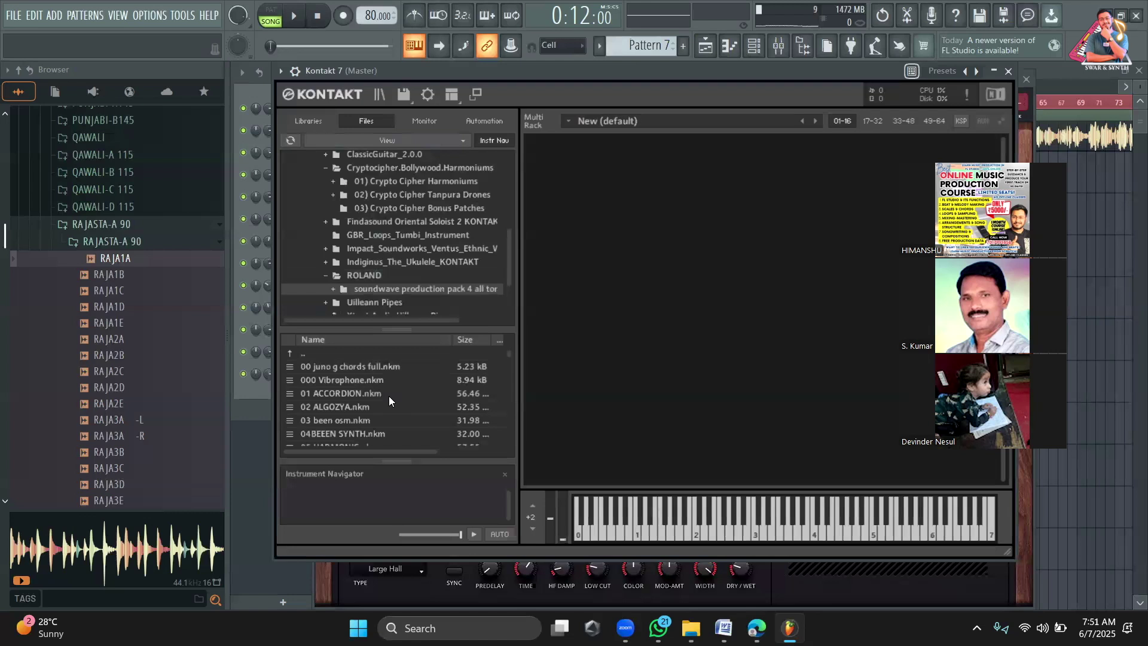
pyautogui.scroll(-2, 342, 394)
pyautogui.scroll(-3, 342, 401)
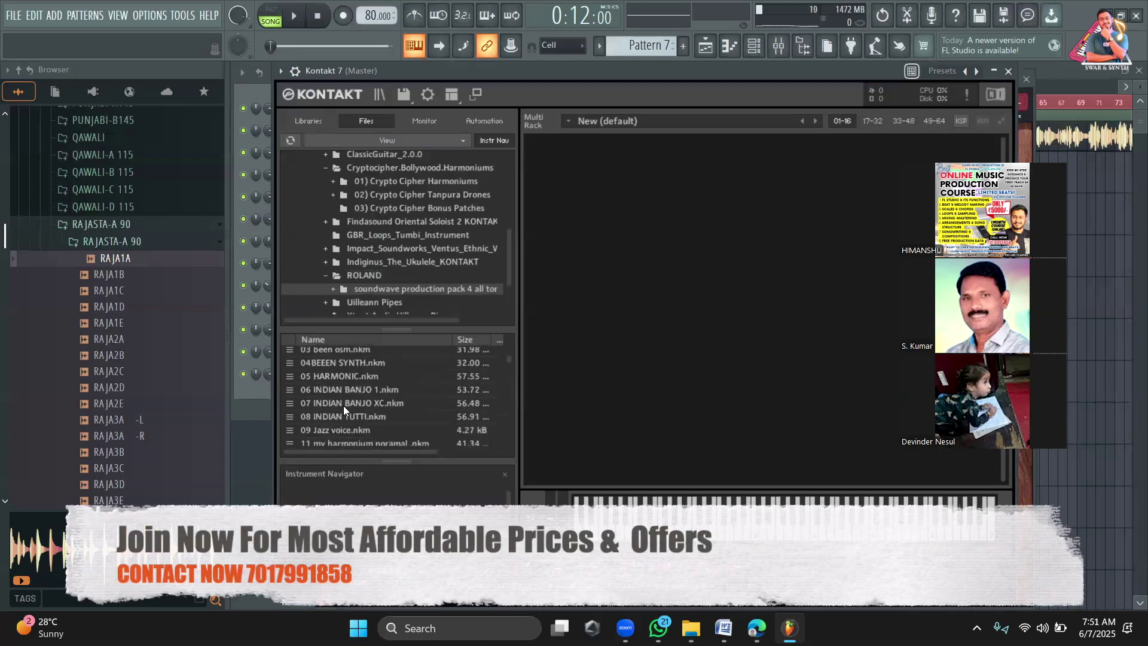
pyautogui.moveTo(612, 359); pyautogui.dragTo(705, 328)
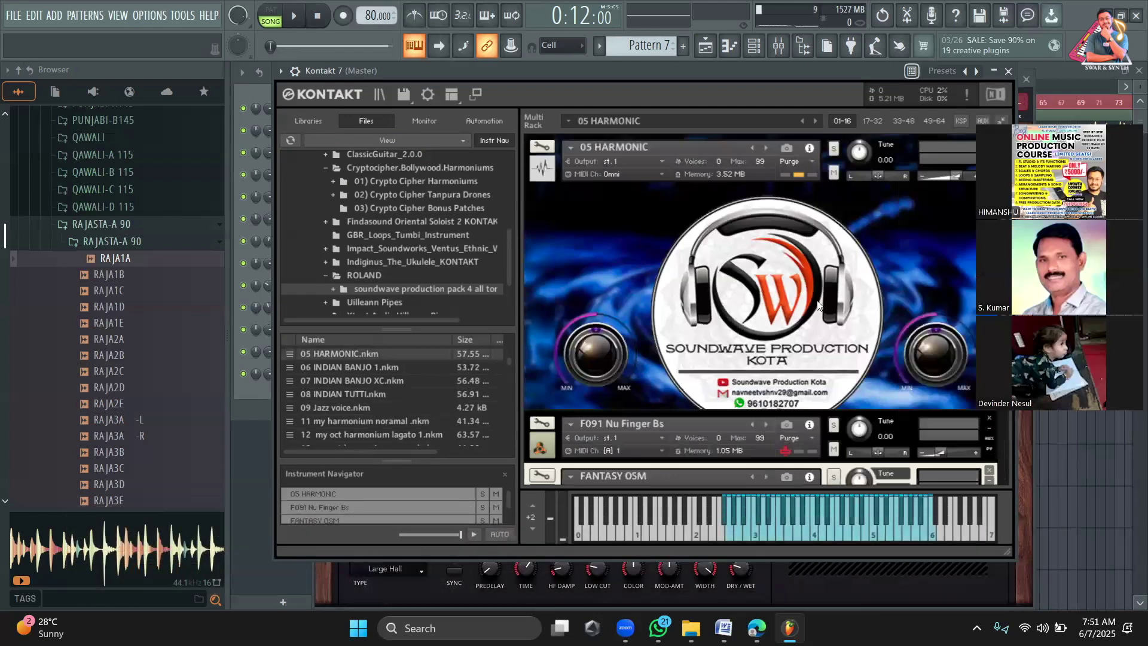
# Step: Audition the 05 HARMONIC sound with a few notes, alone and over the arrangement played from bar 5
pyautogui.scroll(-1, 636, 252)
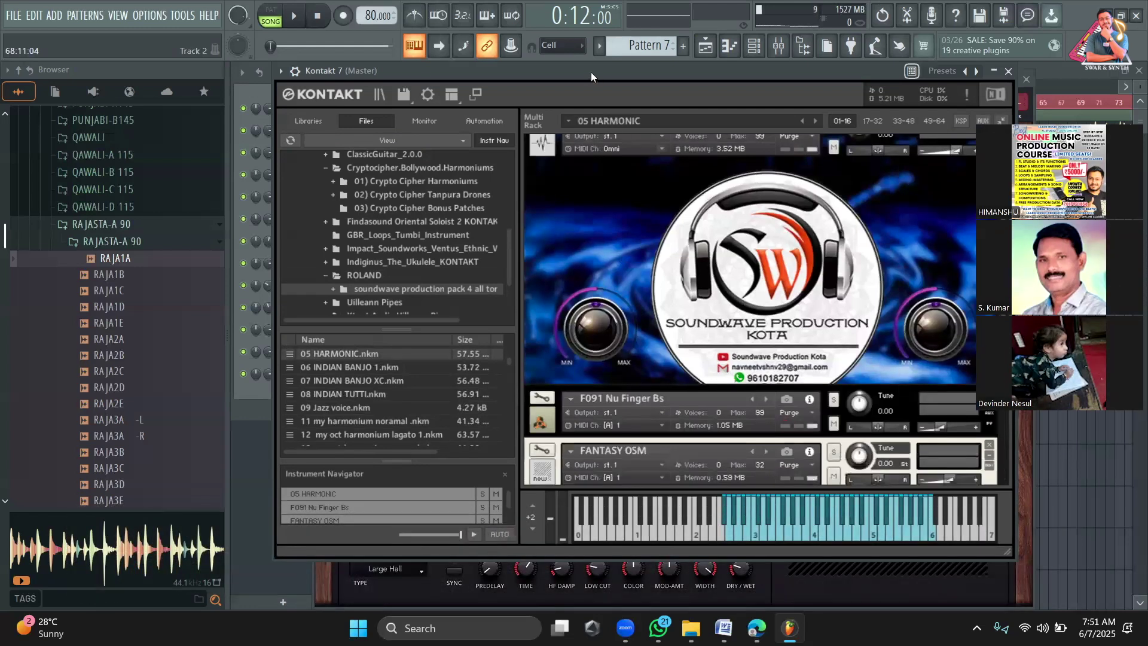
pyautogui.press('m')
pyautogui.press('b')
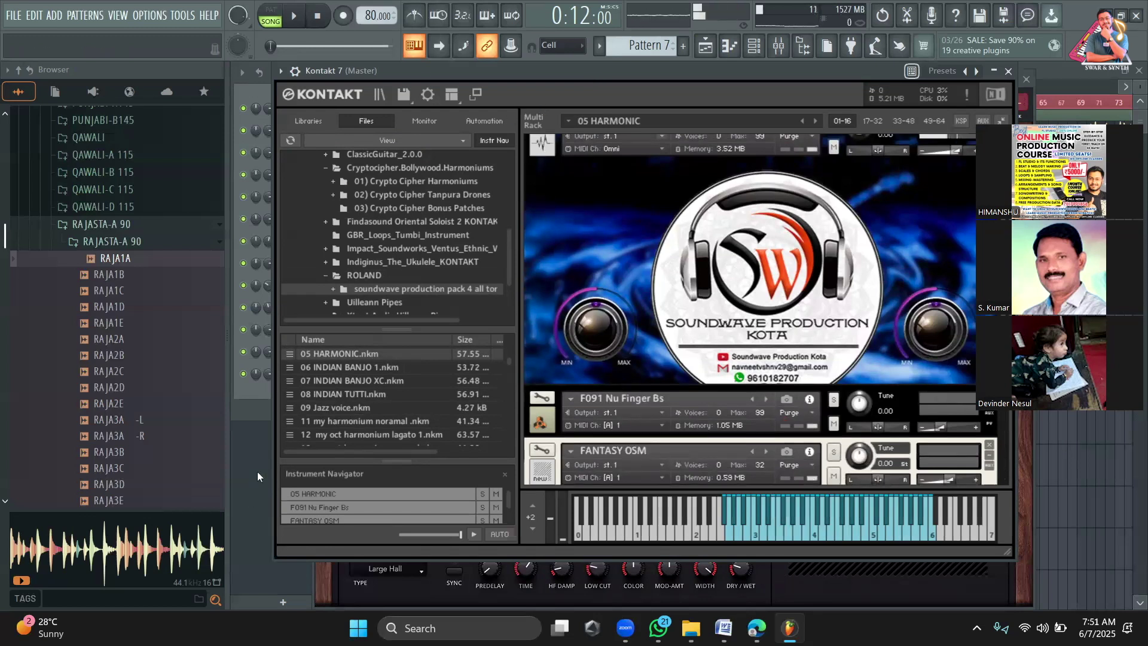
pyautogui.press('F5')
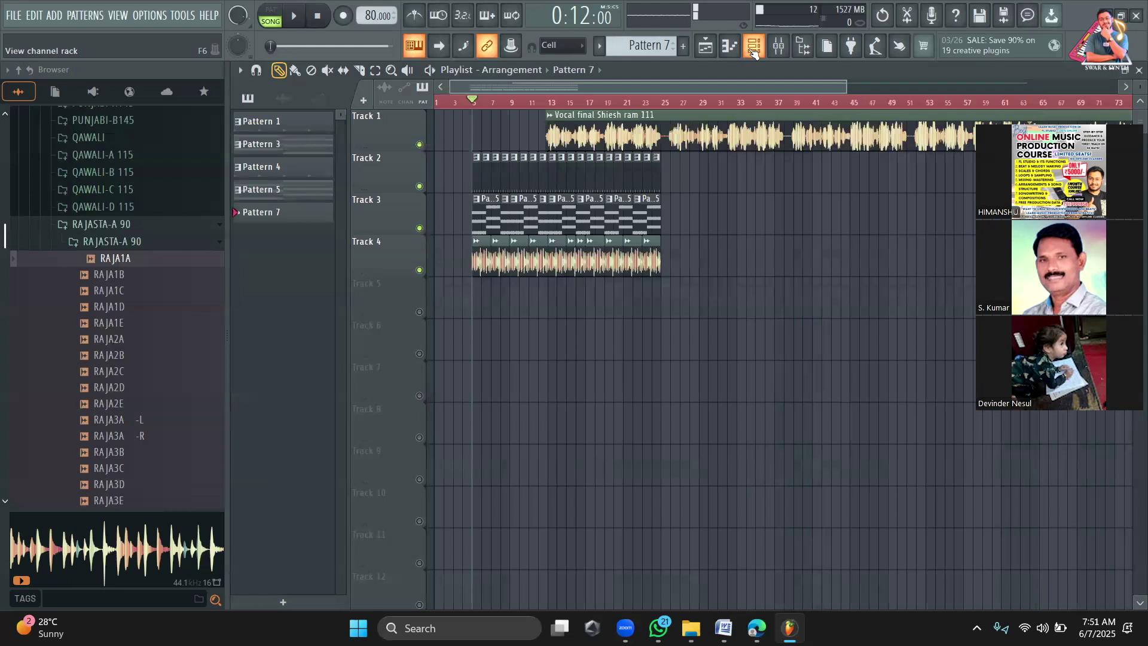
pyautogui.press('space')
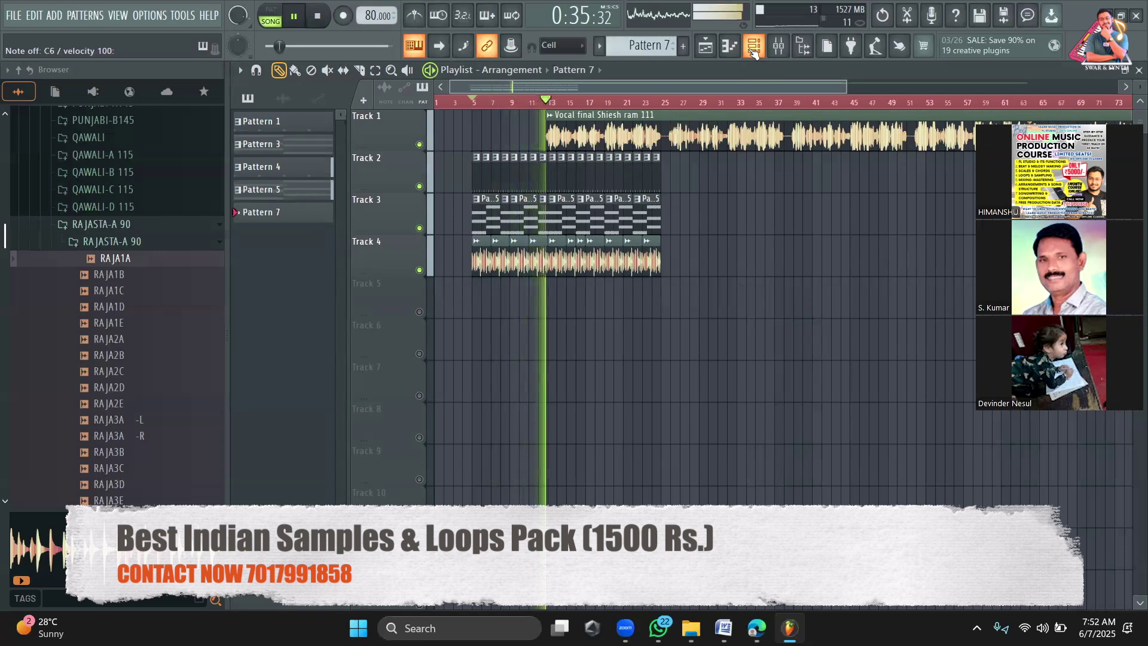
pyautogui.press('space')
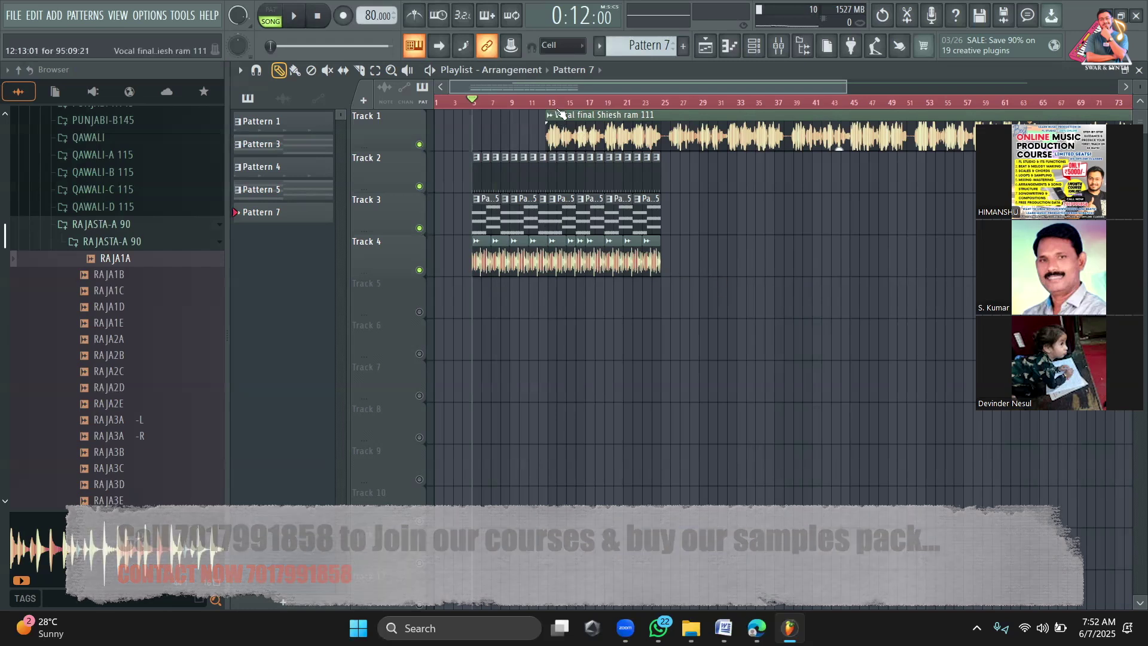
# Step: Collapse the RAJASTA-A 90 sample folder and listen to the arrangement from bar 13, where the vocal enters
pyautogui.click(565, 133)
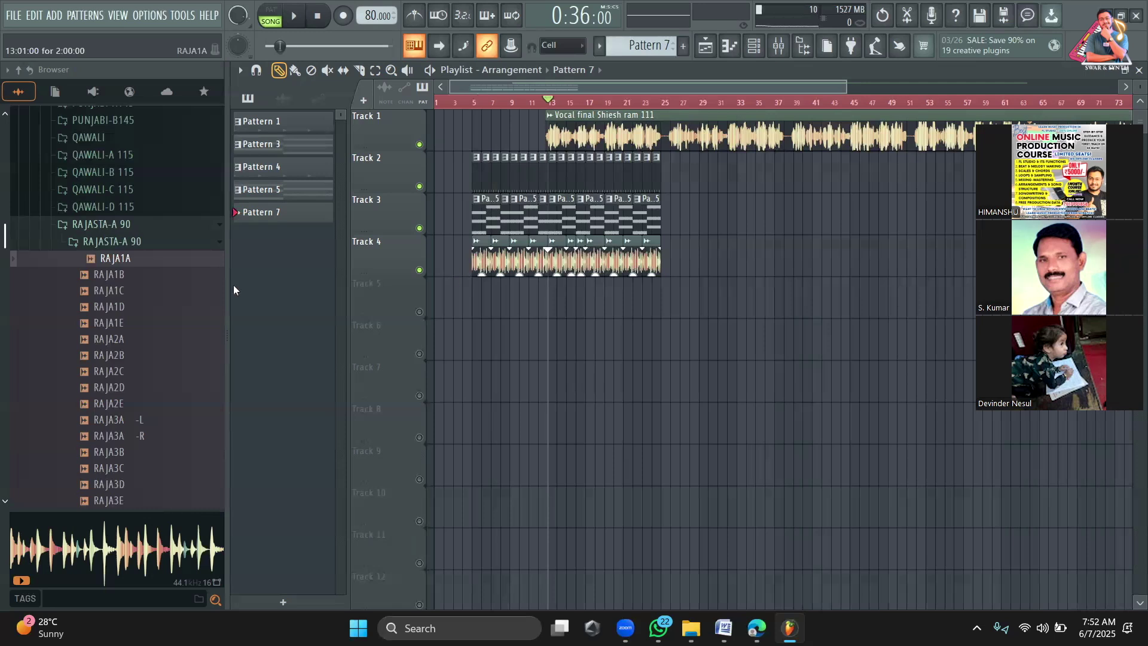
pyautogui.click(209, 226)
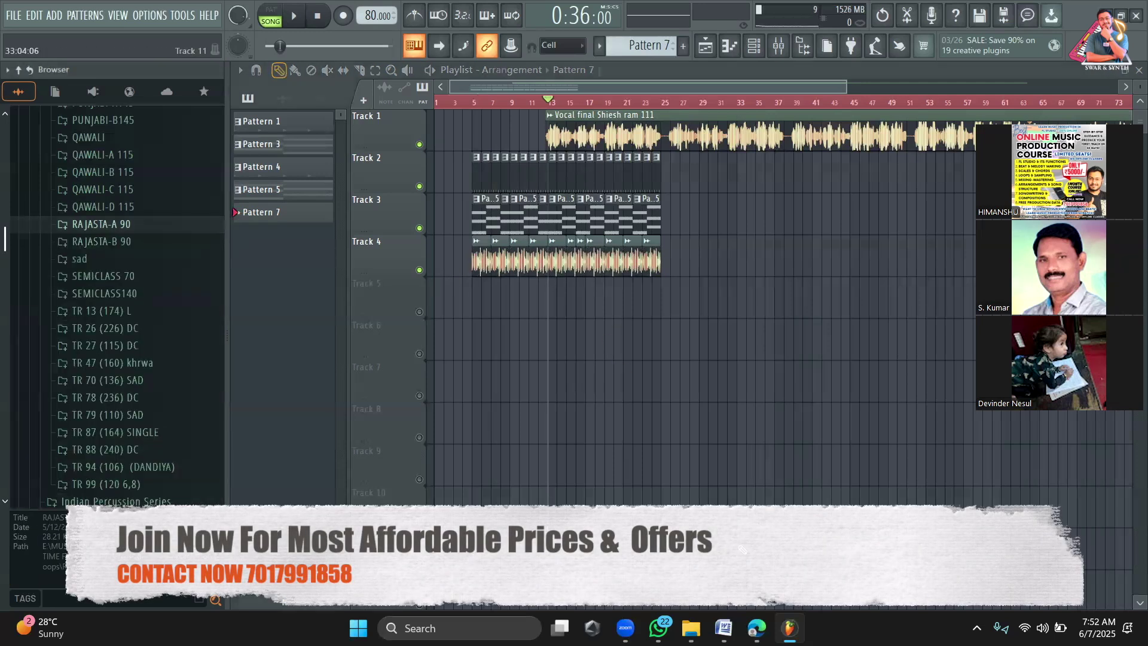
pyautogui.press('space')
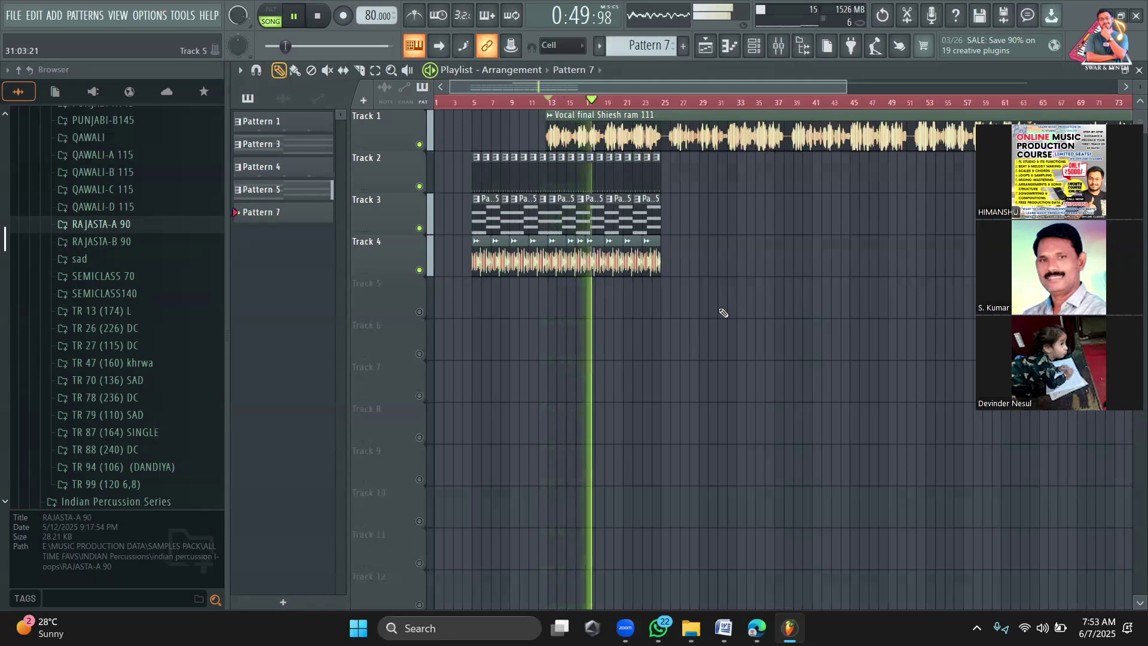
pyautogui.press('space')
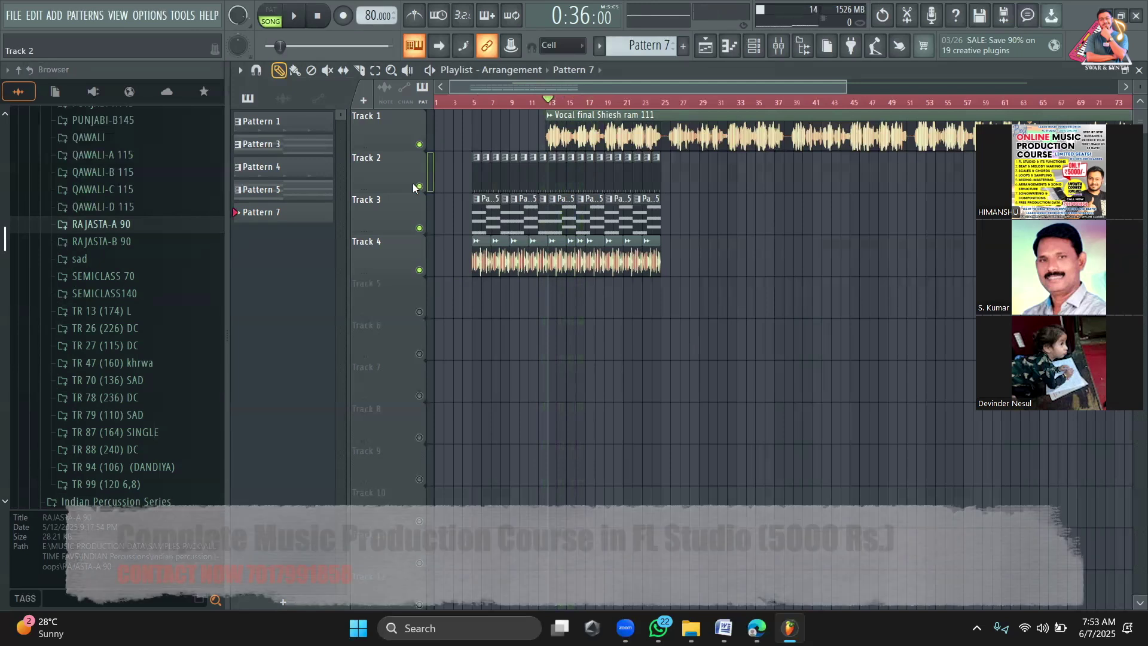
# Step: Mute the vocal on Track 1 and the chords on Track 3, and listen to the beat and RAJA1A loop from bar 13
pyautogui.rightClick(413, 183)
pyautogui.click(409, 177)
pyautogui.keyDown('ctrl'); pyautogui.click(419, 186); pyautogui.keyUp('ctrl')
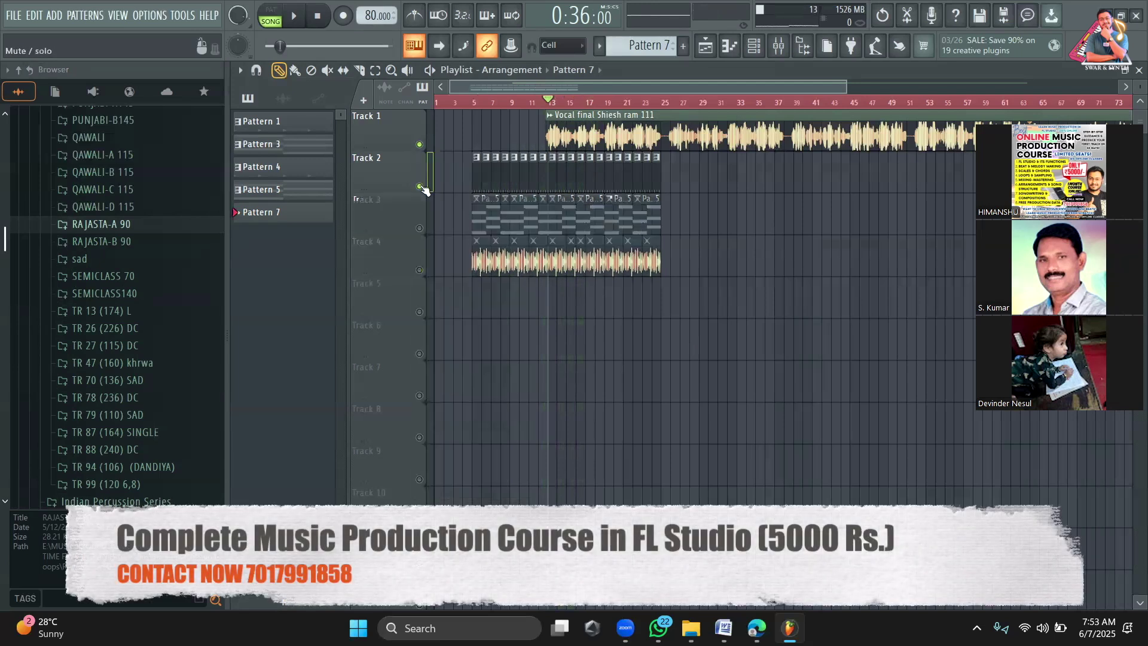
pyautogui.click(419, 270)
pyautogui.press('space')
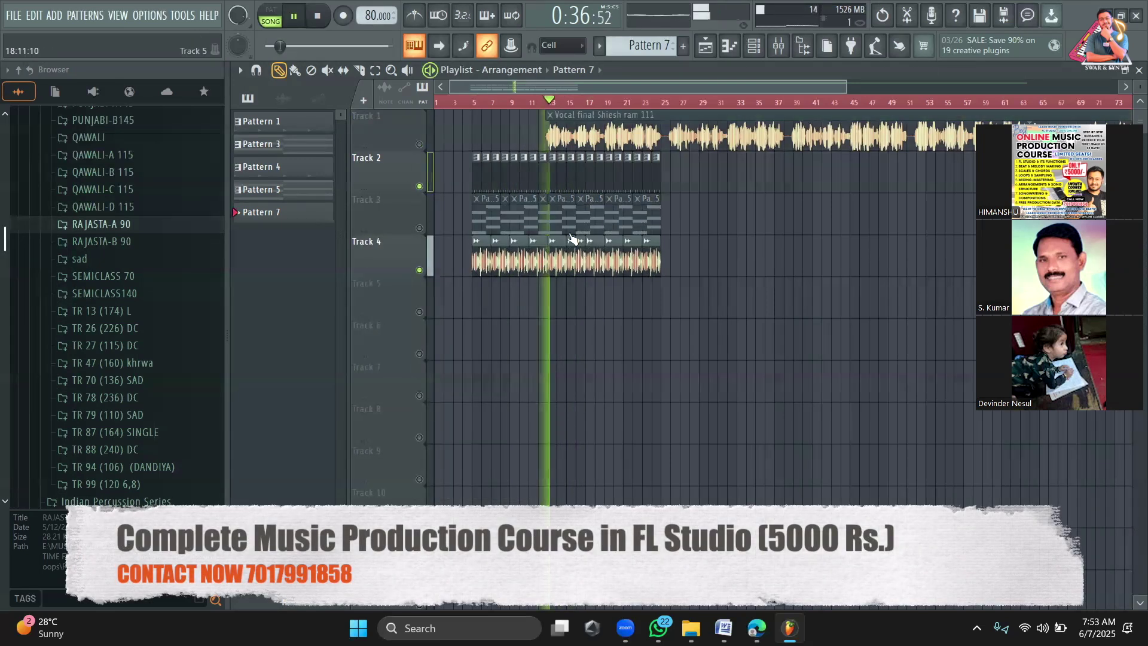
pyautogui.press('space')
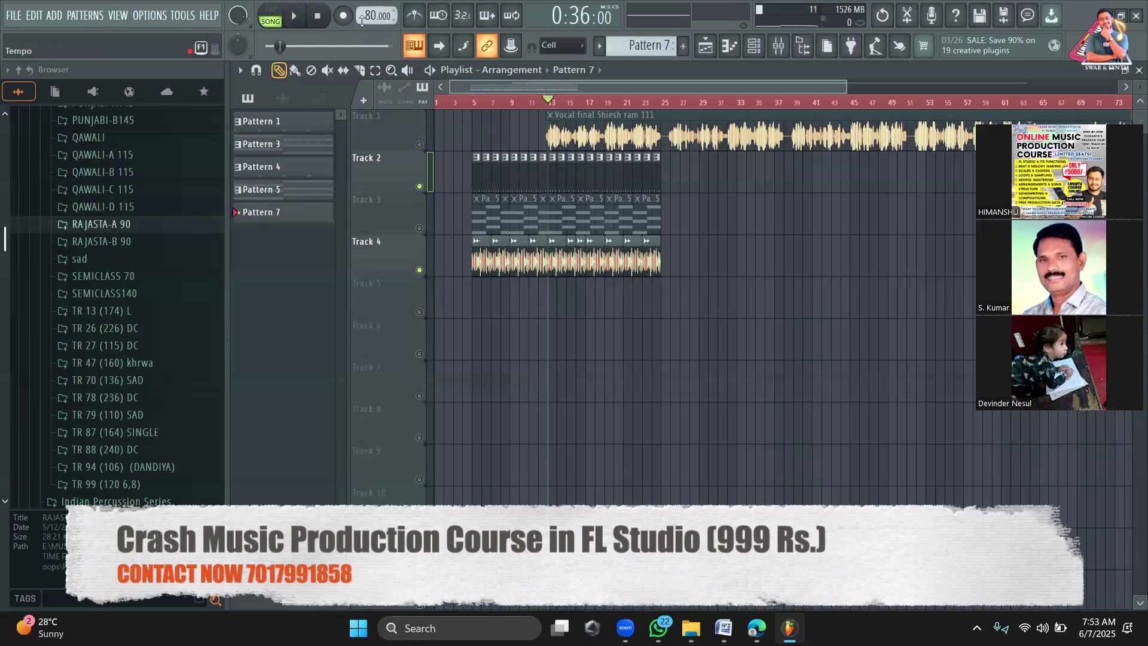
pyautogui.press('space')
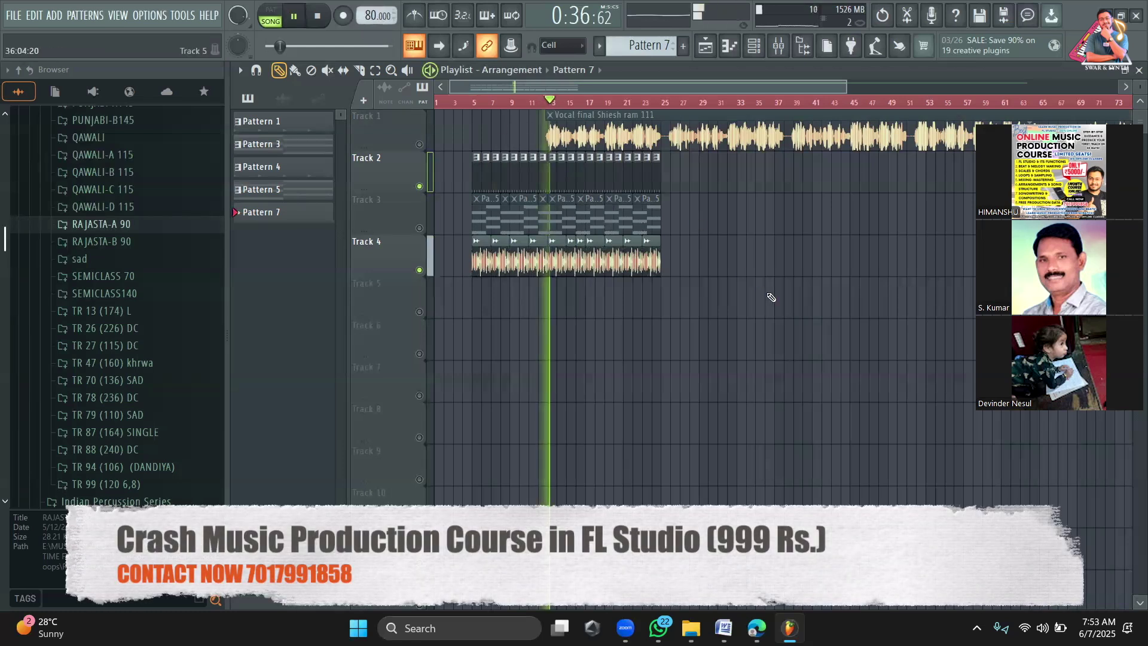
pyautogui.press('space')
# Step: Solo the chord patterns on Track 3 and listen to them from bar 13
pyautogui.rightClick(421, 228)
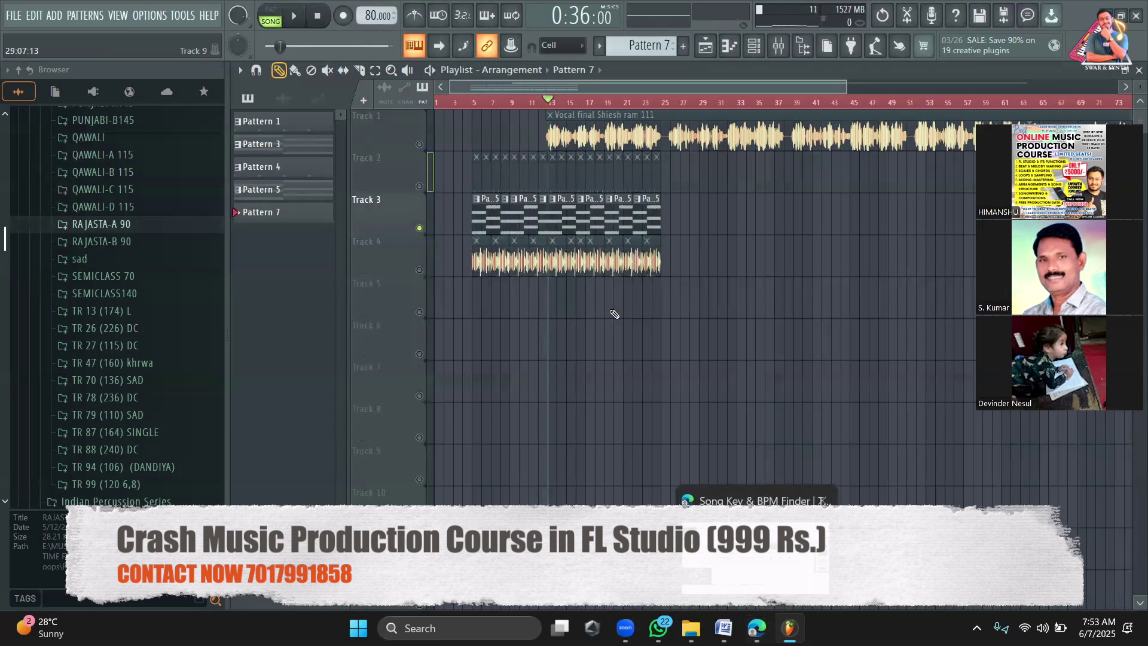
pyautogui.press('space')
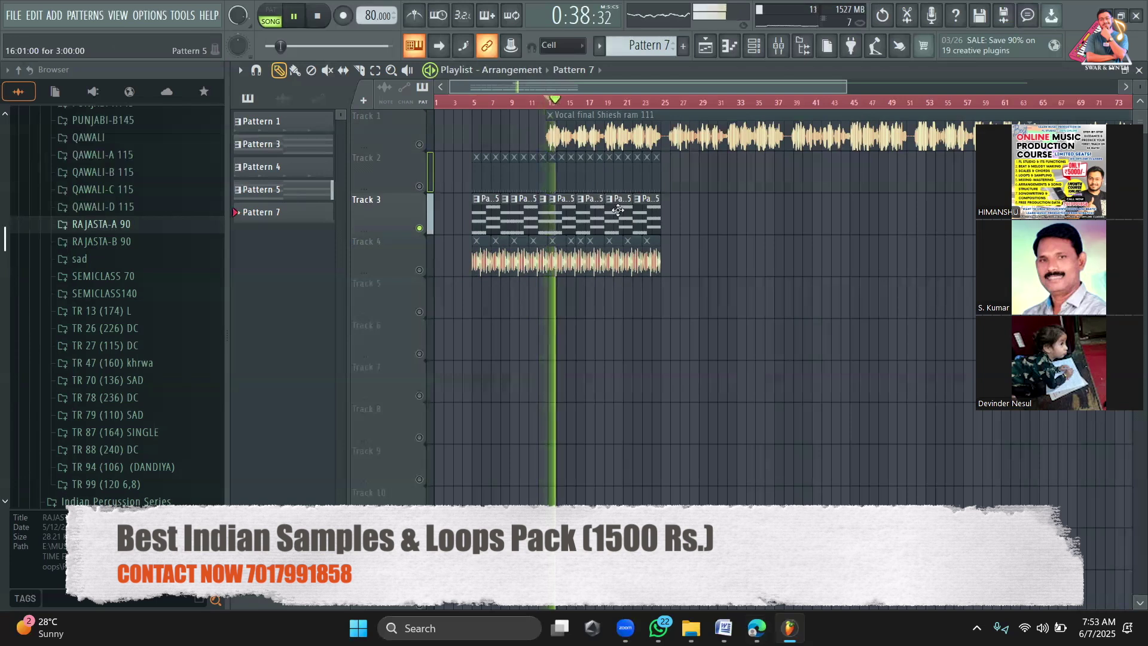
pyautogui.press('space')
# Step: Unmute all playlist tracks and solo the vocal on Track 1
pyautogui.rightClick(419, 187)
pyautogui.rightClick(421, 188)
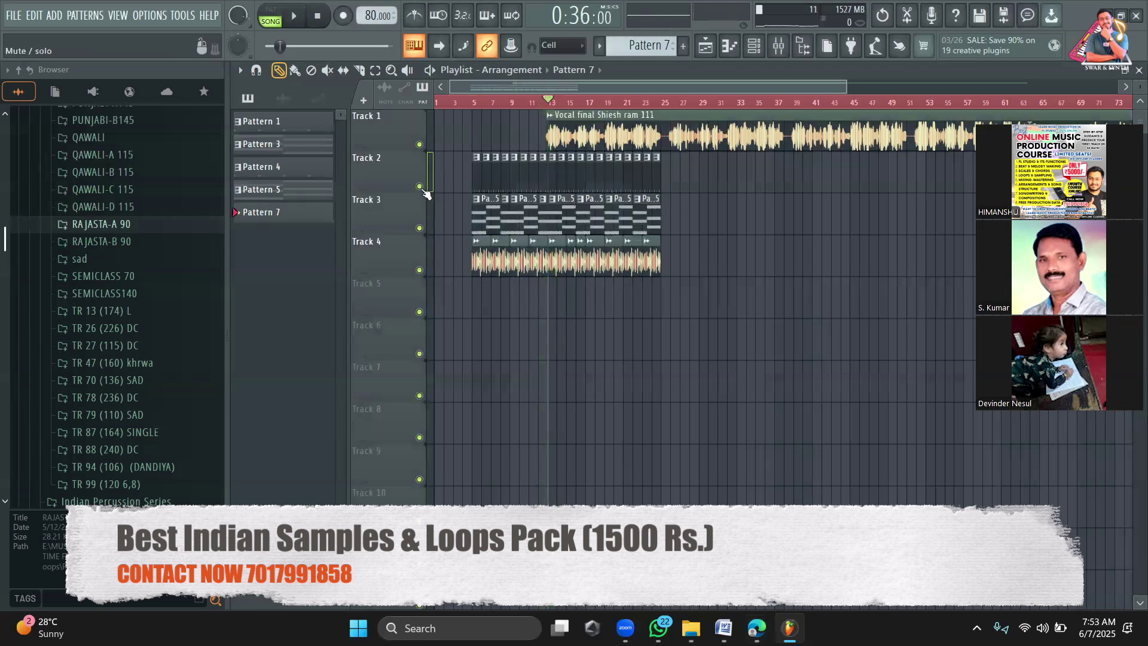
pyautogui.click(420, 146)
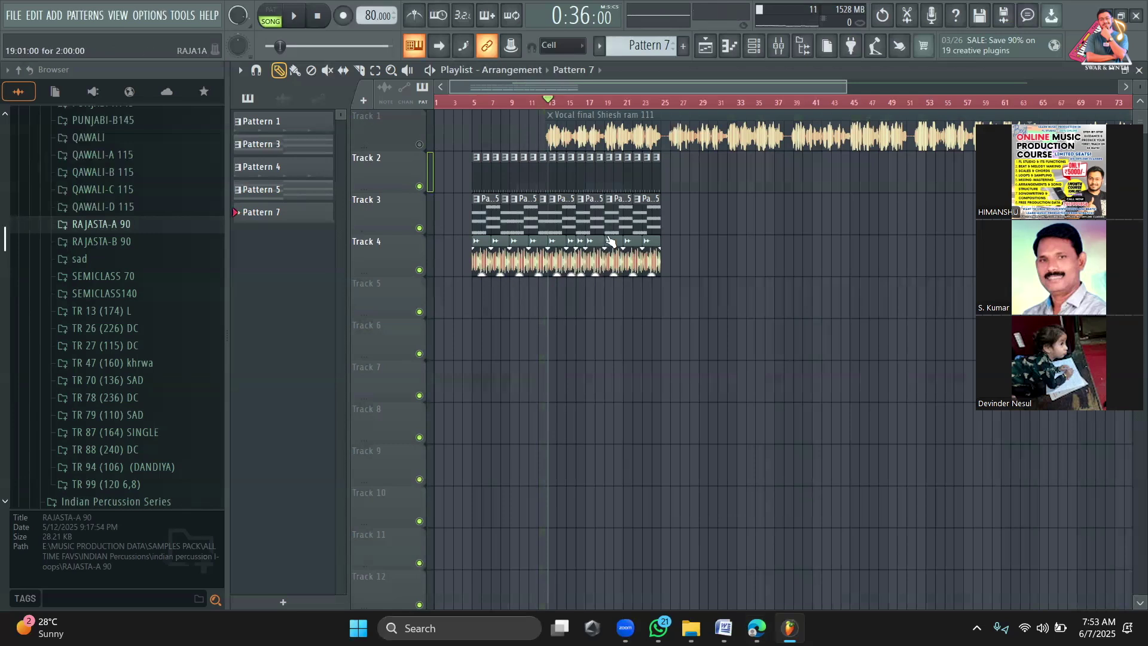
pyautogui.rightClick(419, 146)
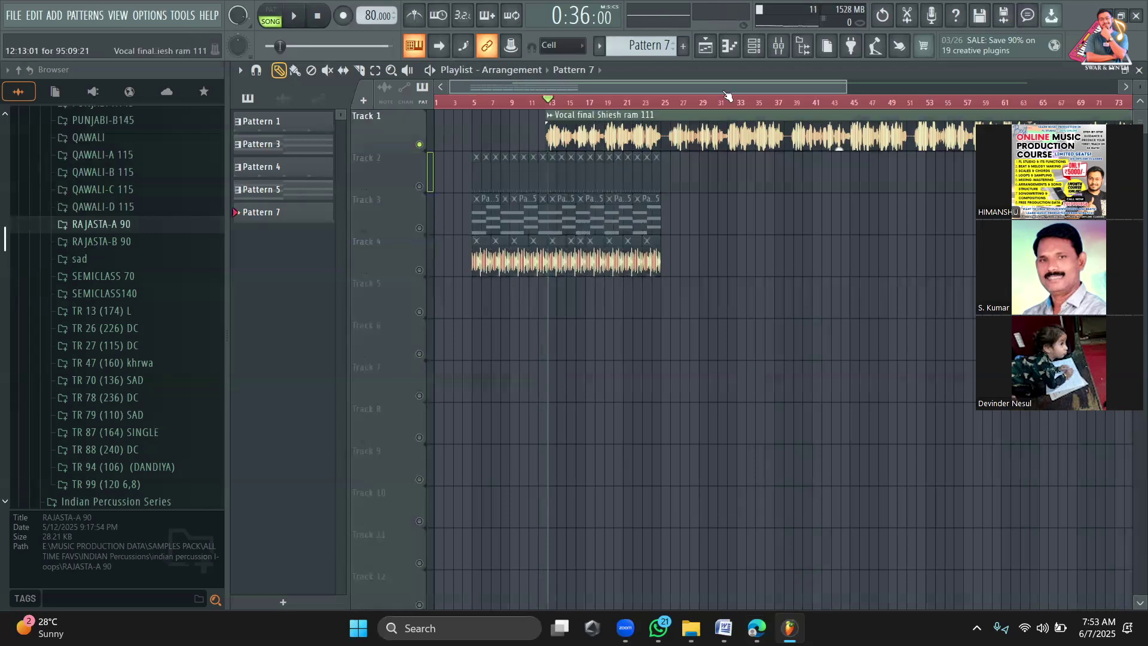
# Step: In the new Pattern 10, draw a two-bar C5 note from bar 1 for the Strings Section channel
pyautogui.click(756, 49)
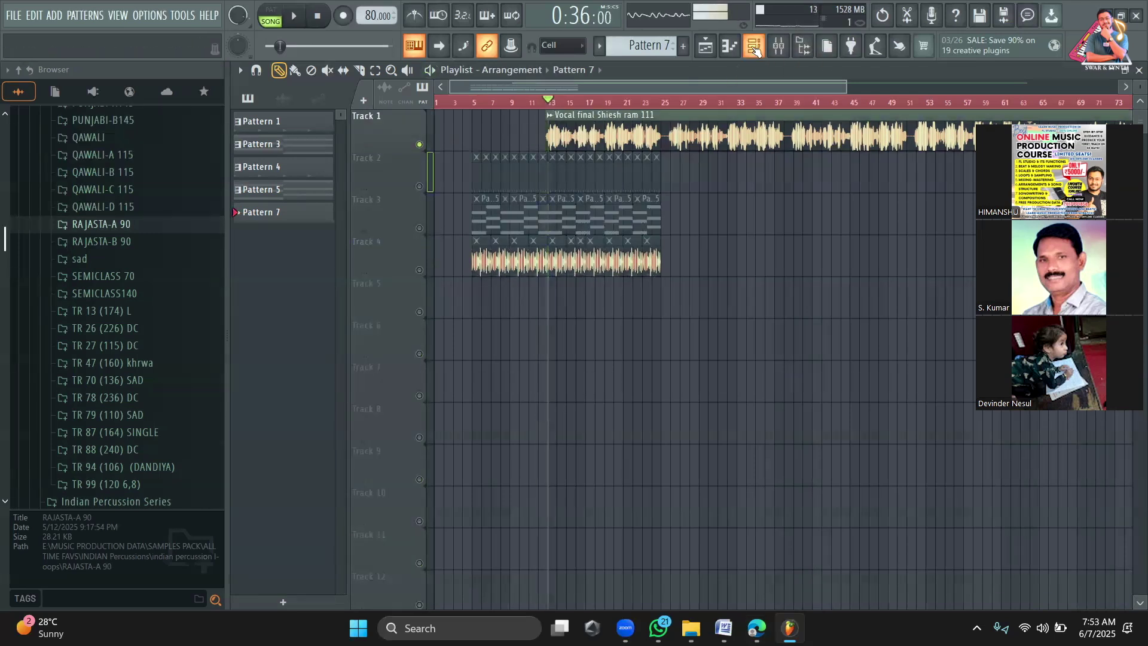
pyautogui.scroll(3, 643, 47)
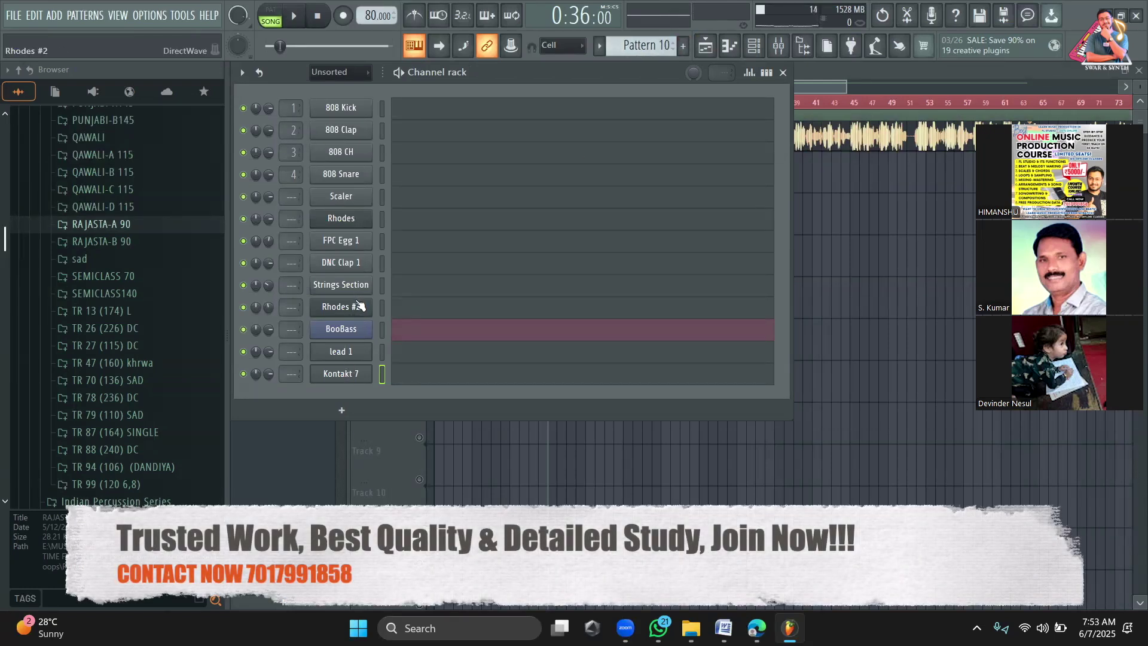
pyautogui.click(405, 293)
pyautogui.click(280, 327)
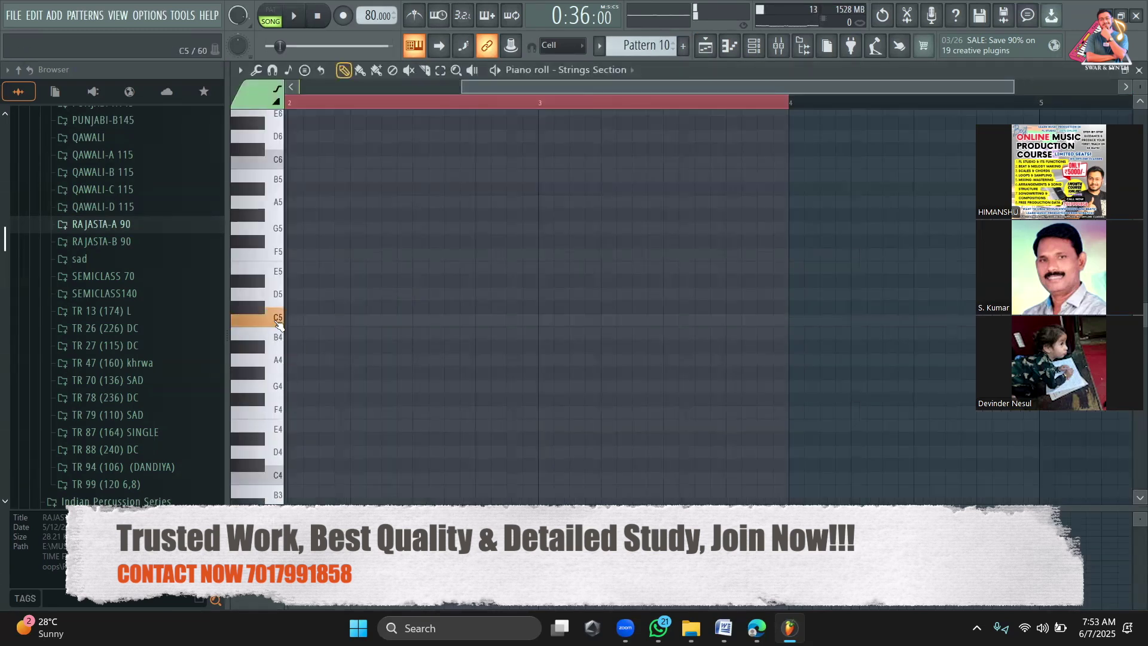
pyautogui.click(282, 327)
pyautogui.moveTo(316, 323); pyautogui.dragTo(137, 326)
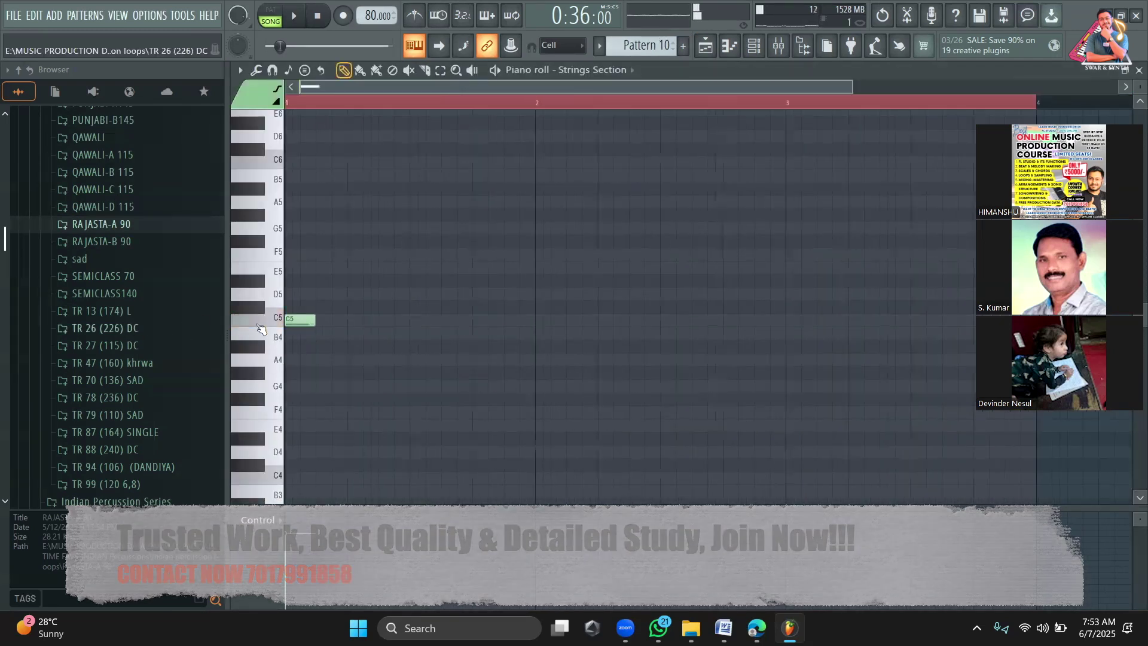
pyautogui.moveTo(306, 320); pyautogui.dragTo(784, 325)
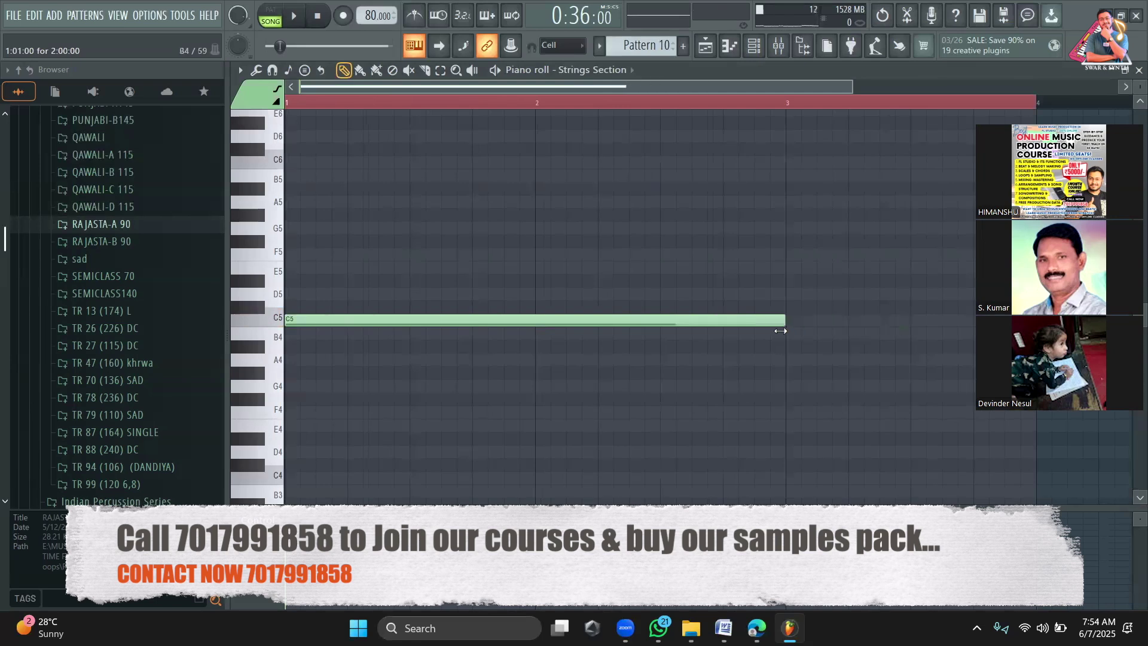
# Step: Place Pattern 10 on Track 5 at bar 13 and listen to its strings note against the vocal
pyautogui.click(755, 49)
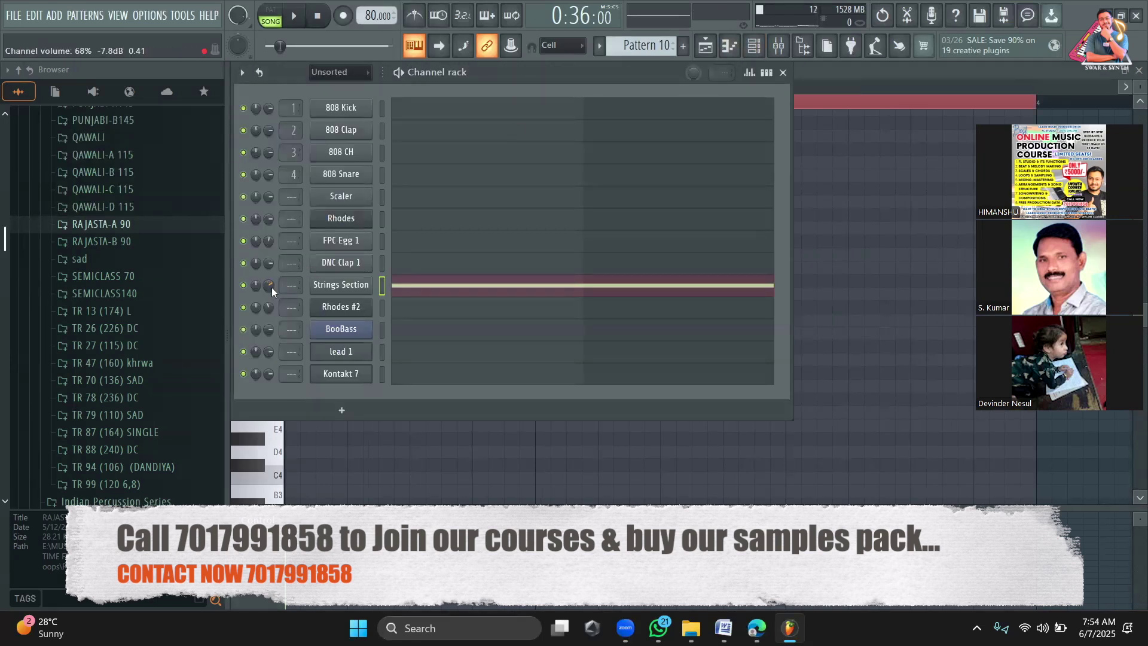
pyautogui.click(706, 47)
pyautogui.click(560, 301)
pyautogui.press('space')
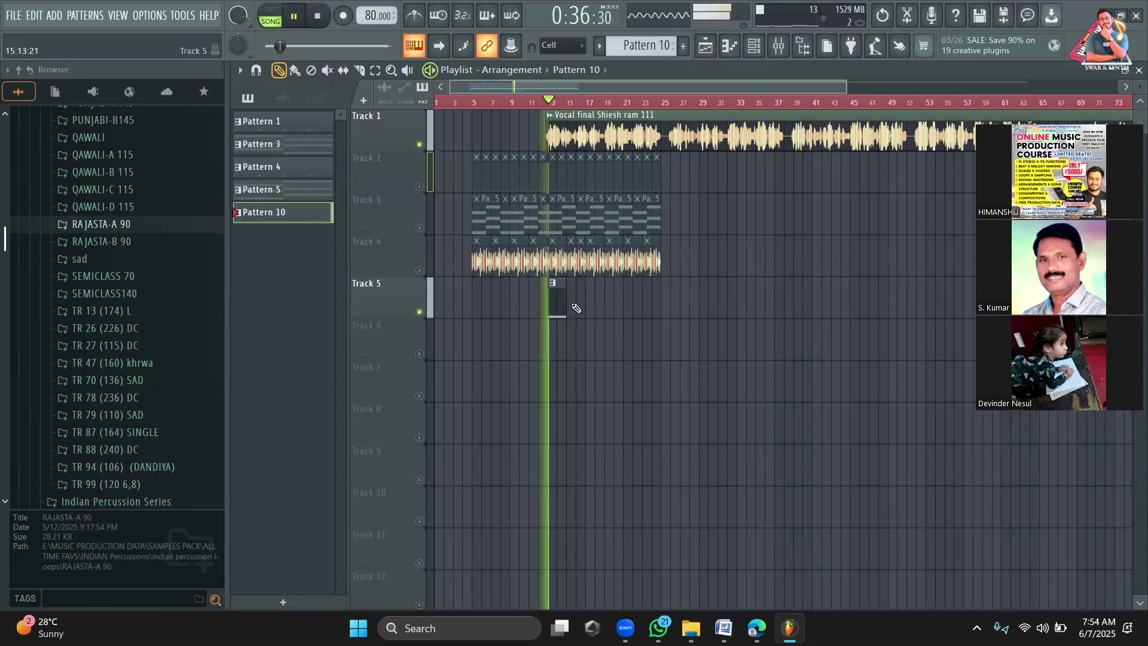
pyautogui.click(574, 300)
pyautogui.doubleClick(576, 300)
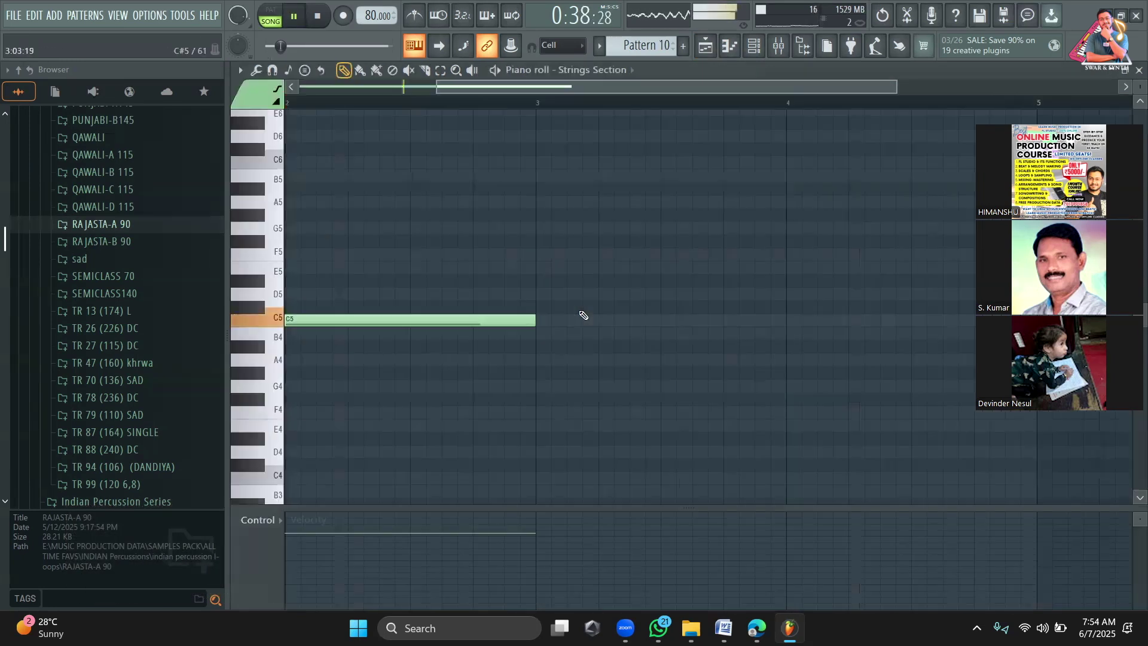
pyautogui.hscroll(-2, 403, 128)
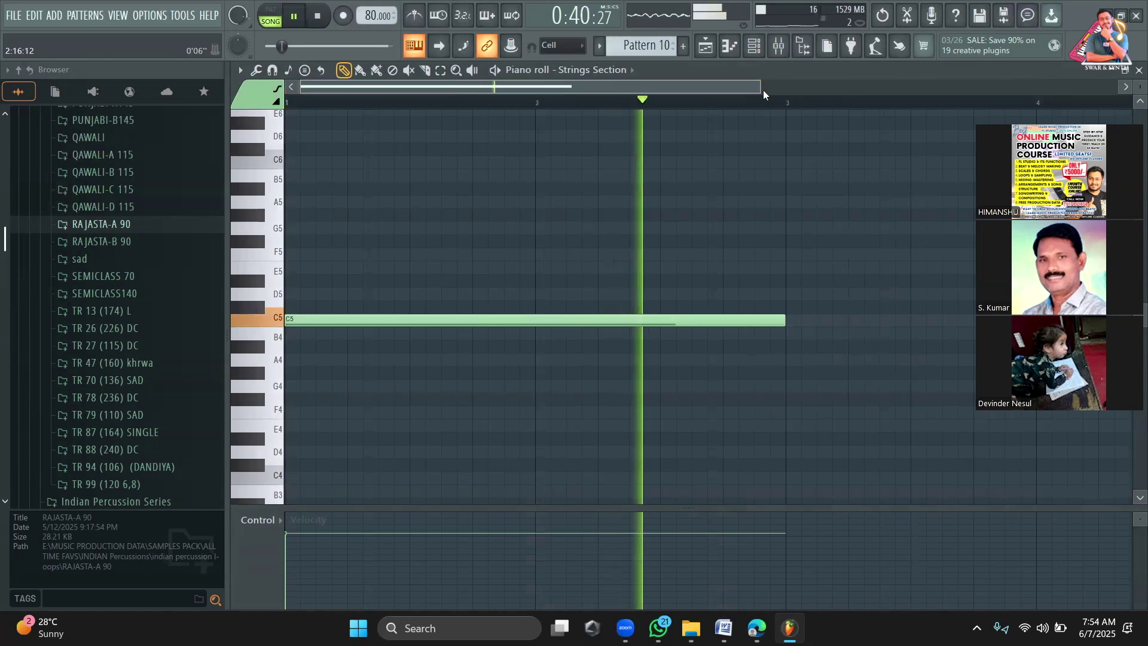
pyautogui.scroll(-2, 308, 316)
pyautogui.press('space')
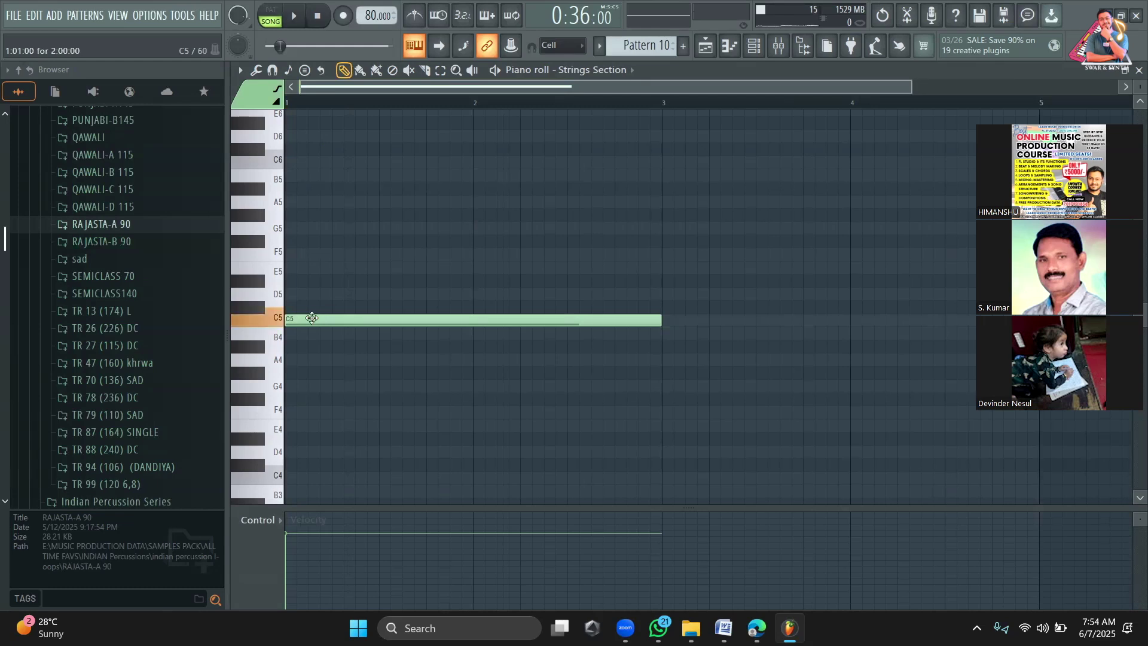
# Step: Raise the strings note to C#5 and D5 in turn, playing each pitch against the vocal
pyautogui.moveTo(312, 318); pyautogui.dragTo(321, 308)
pyautogui.press('space')
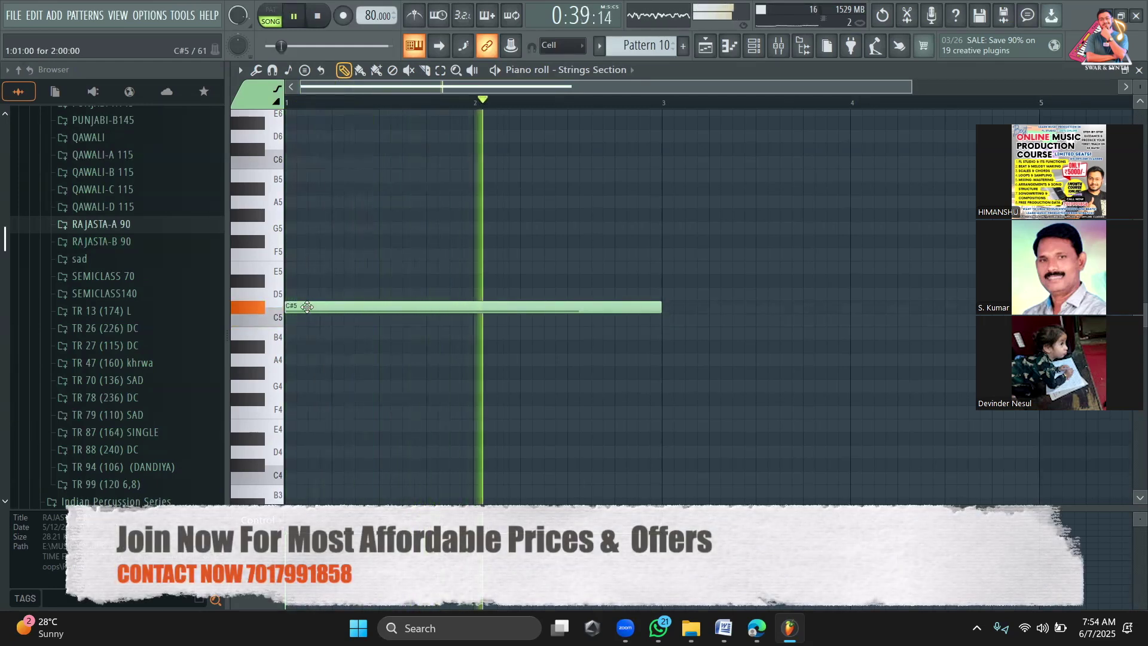
pyautogui.press('space')
pyautogui.moveTo(307, 307); pyautogui.dragTo(310, 292)
pyautogui.press('space')
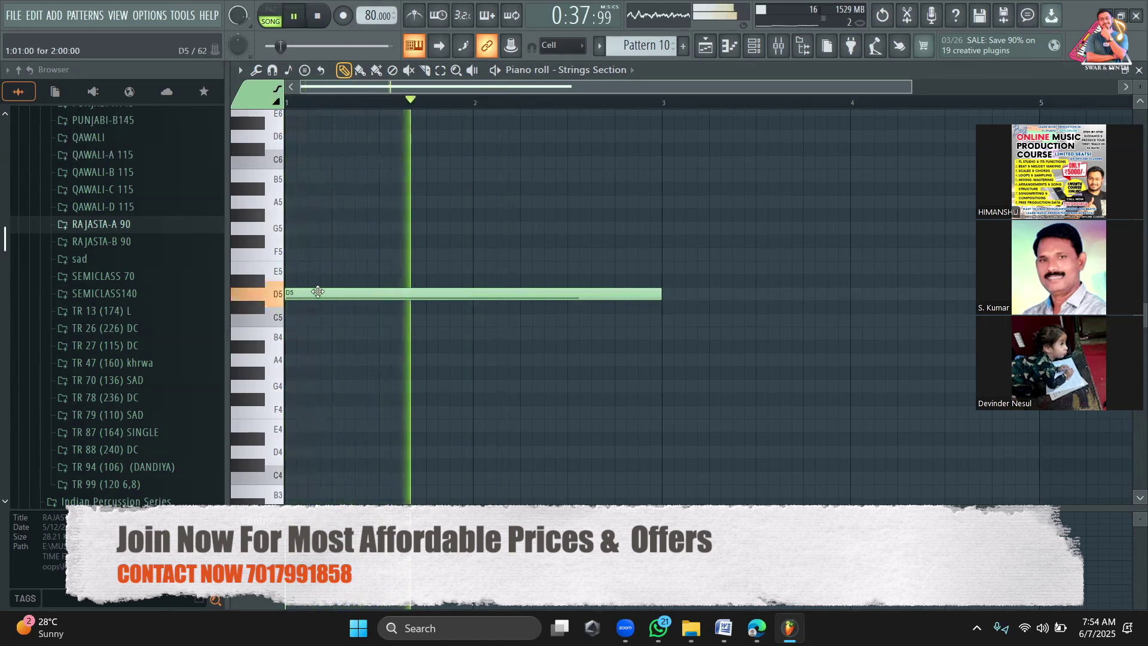
pyautogui.press('space')
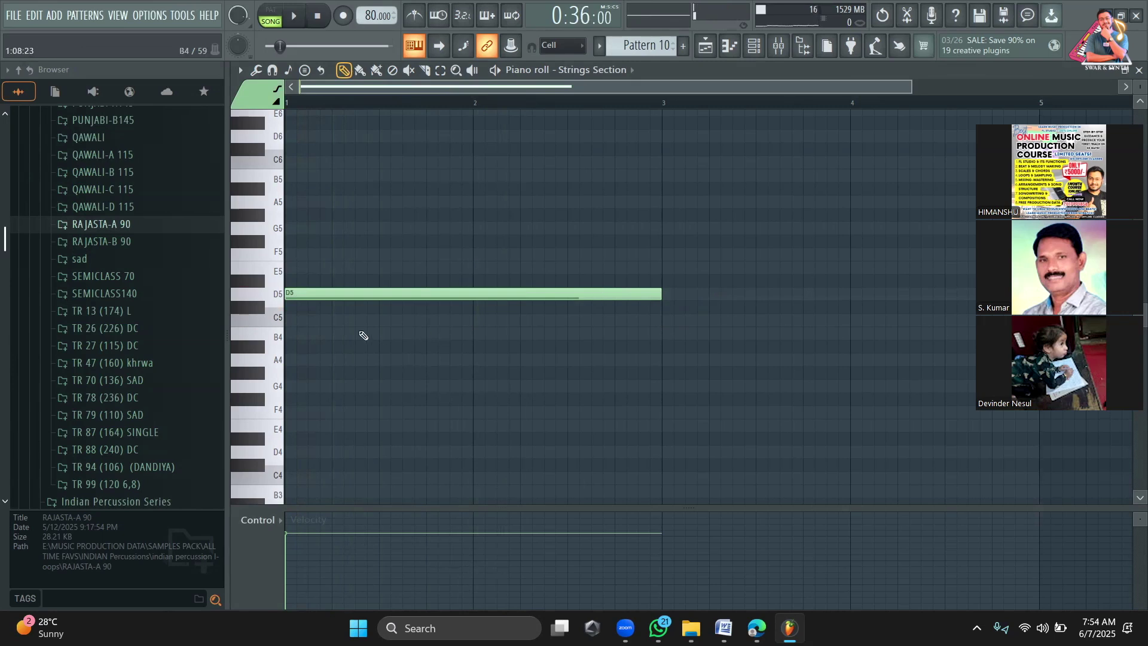
# Step: Try the strings note at D#5 and E5, listening to each pitch with the vocal
pyautogui.moveTo(314, 292); pyautogui.dragTo(304, 280)
pyautogui.press('space')
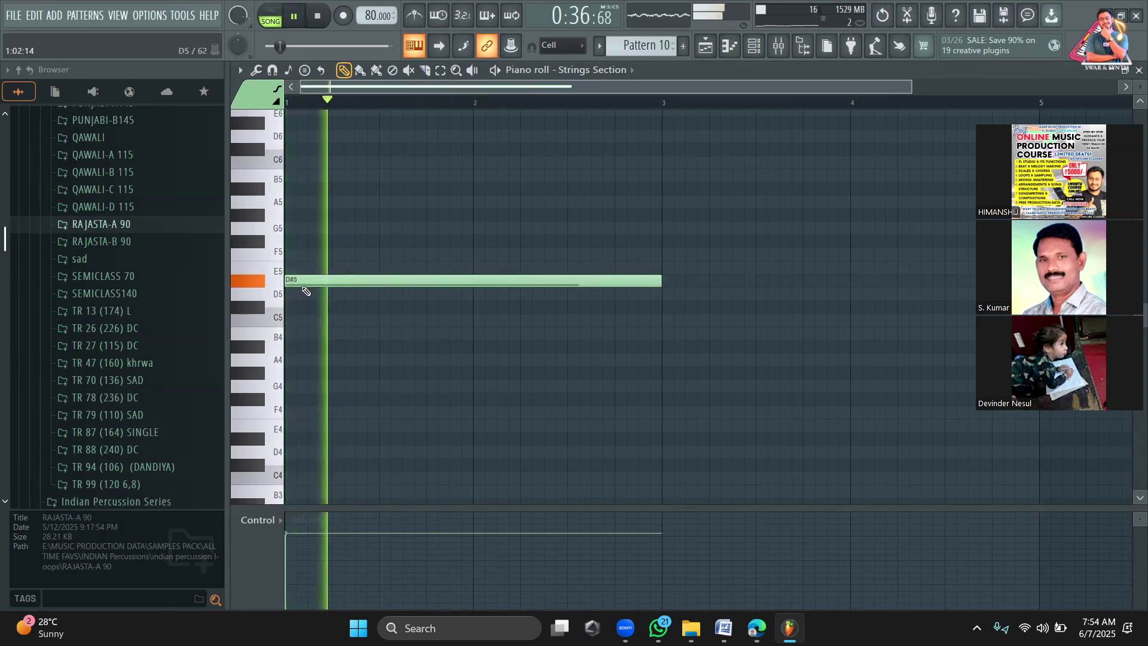
pyautogui.press('space')
pyautogui.moveTo(305, 270); pyautogui.dragTo(322, 266)
pyautogui.press('space')
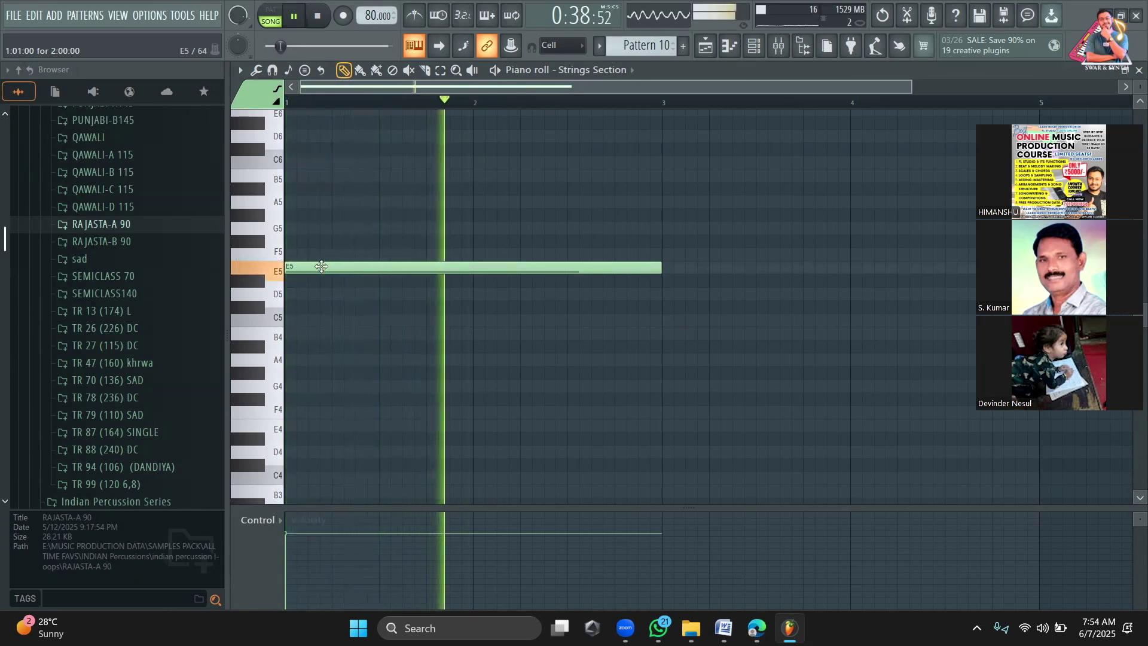
# Step: Try the strings note at F5 and F#5, comparing each pitch with the vocal
pyautogui.moveTo(337, 261); pyautogui.dragTo(338, 258)
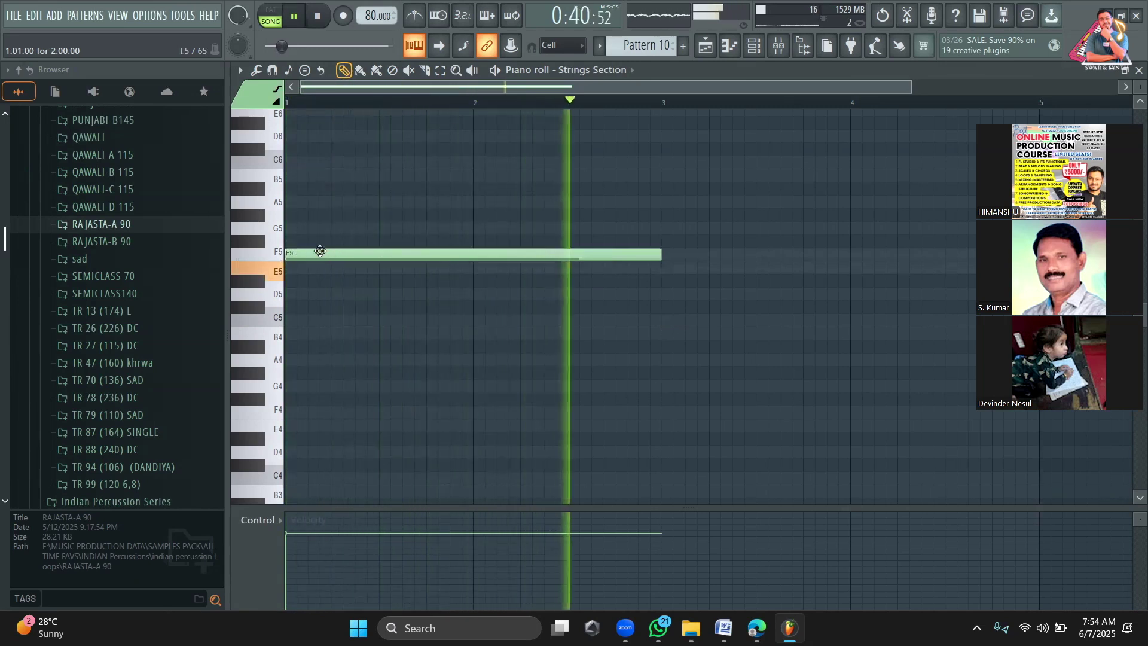
pyautogui.press('space')
pyautogui.press('space')
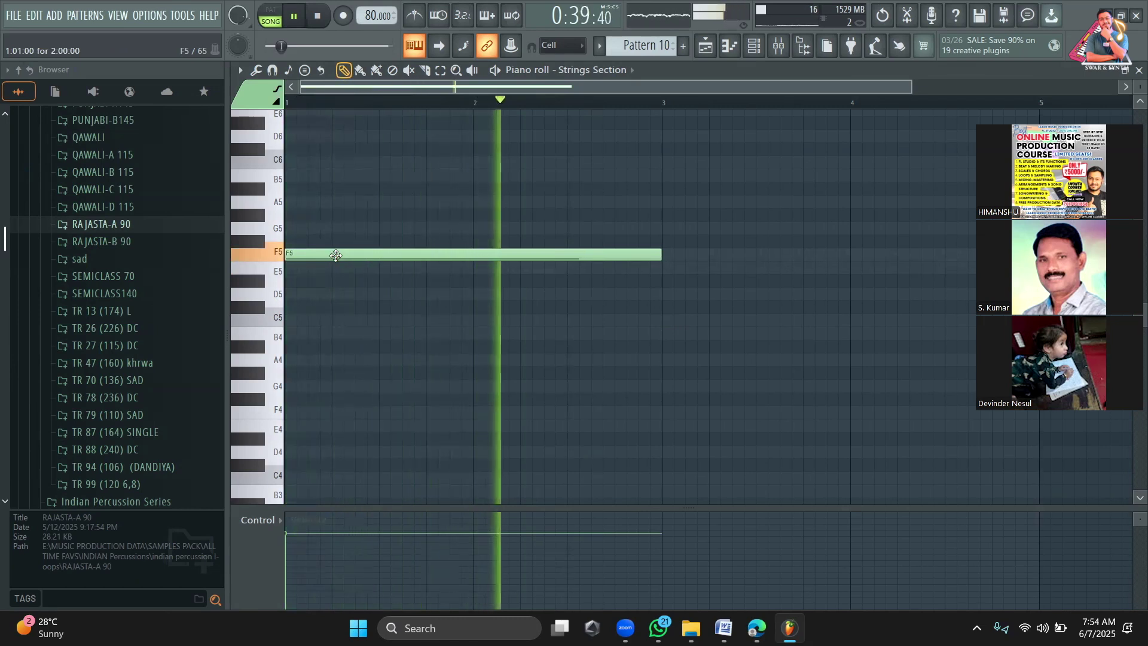
pyautogui.moveTo(337, 253); pyautogui.dragTo(337, 243)
pyautogui.press('space')
pyautogui.press('space')
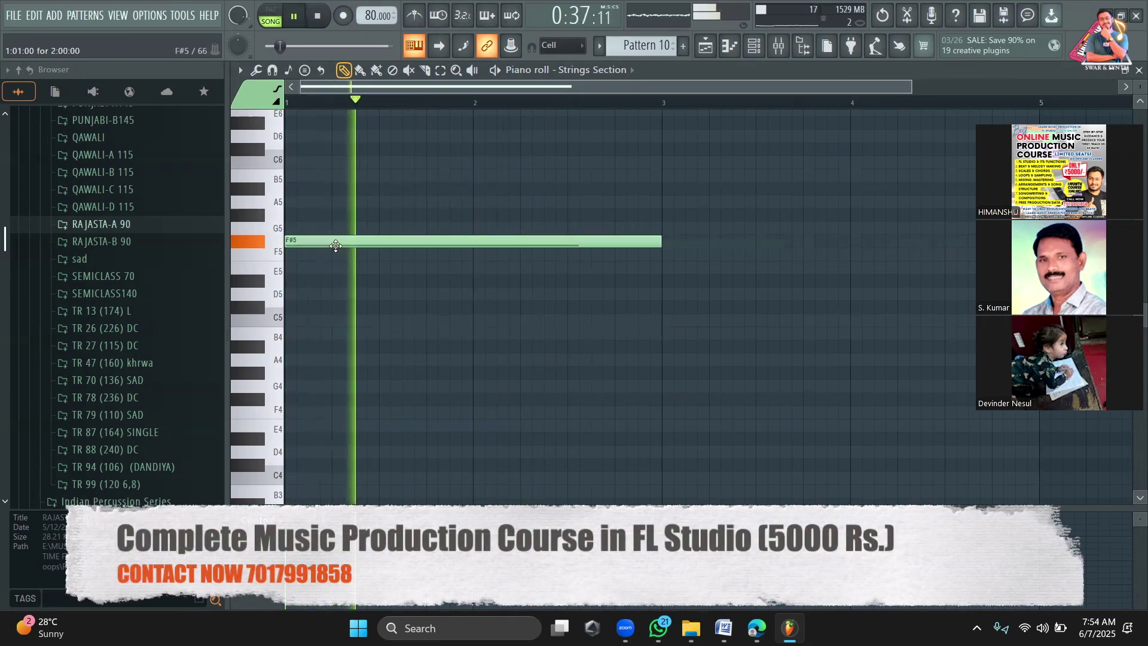
pyautogui.press('space')
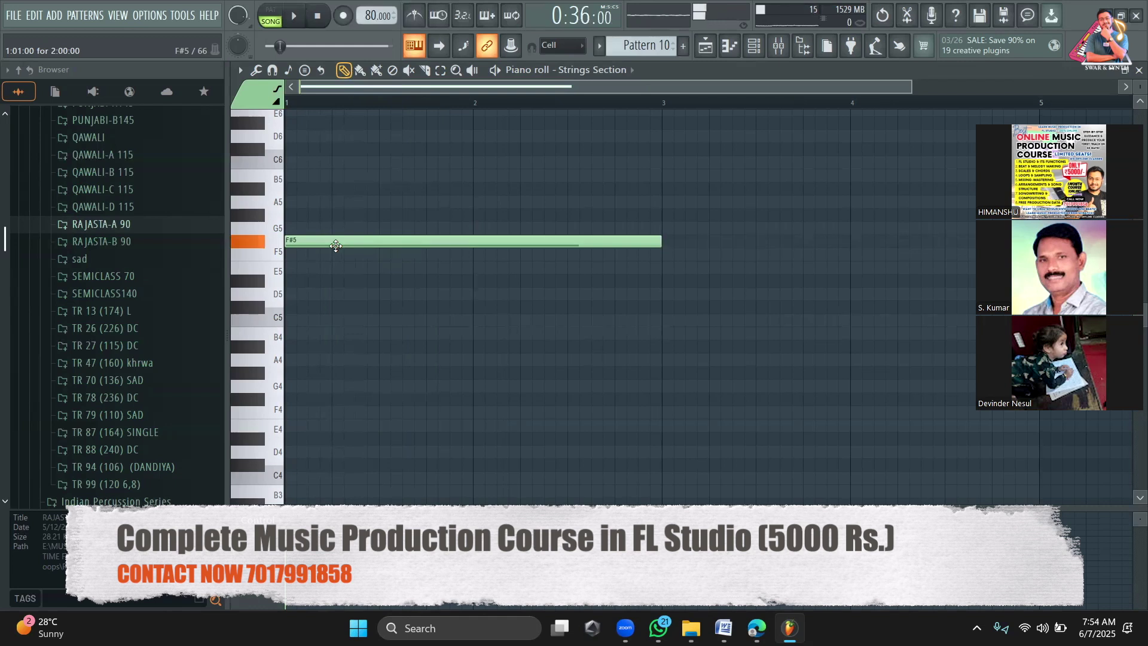
# Step: Raise the strings note through G5, G#5 and A5, checking each pitch against the vocal
pyautogui.moveTo(334, 235); pyautogui.dragTo(333, 229)
pyautogui.press('space')
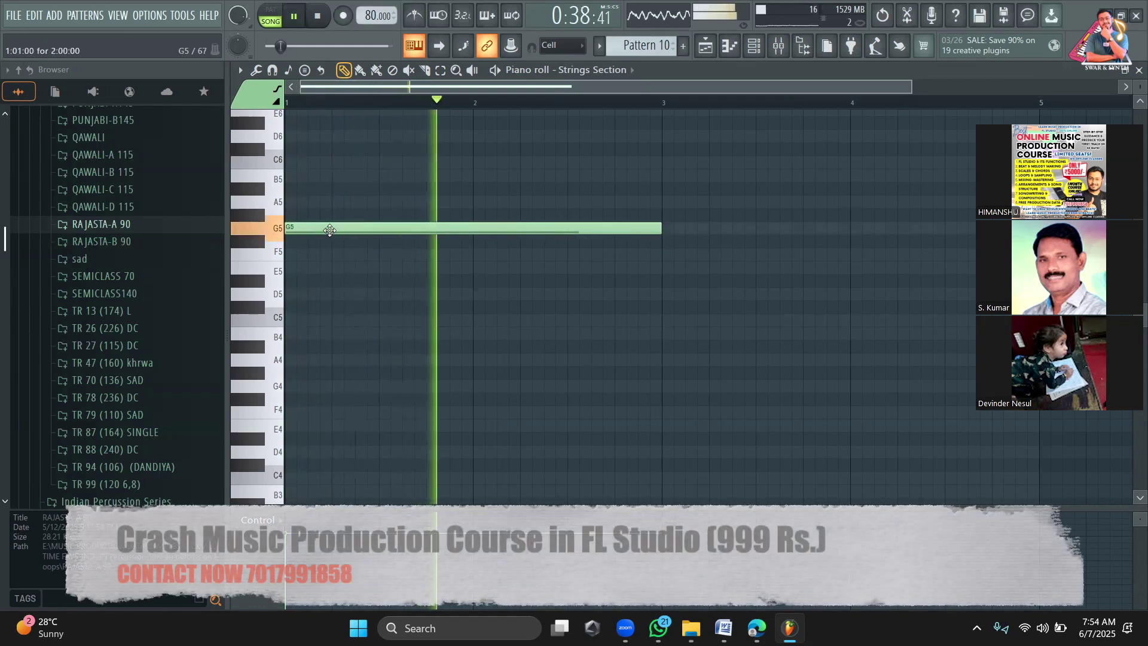
pyautogui.moveTo(330, 231); pyautogui.dragTo(327, 219)
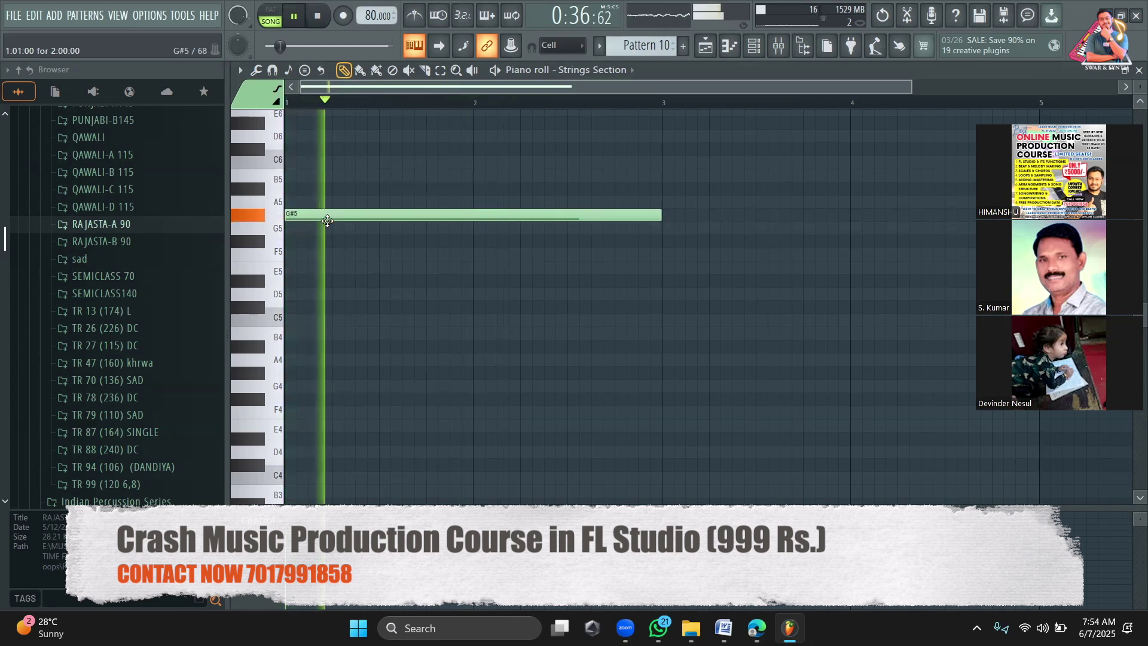
pyautogui.press('space')
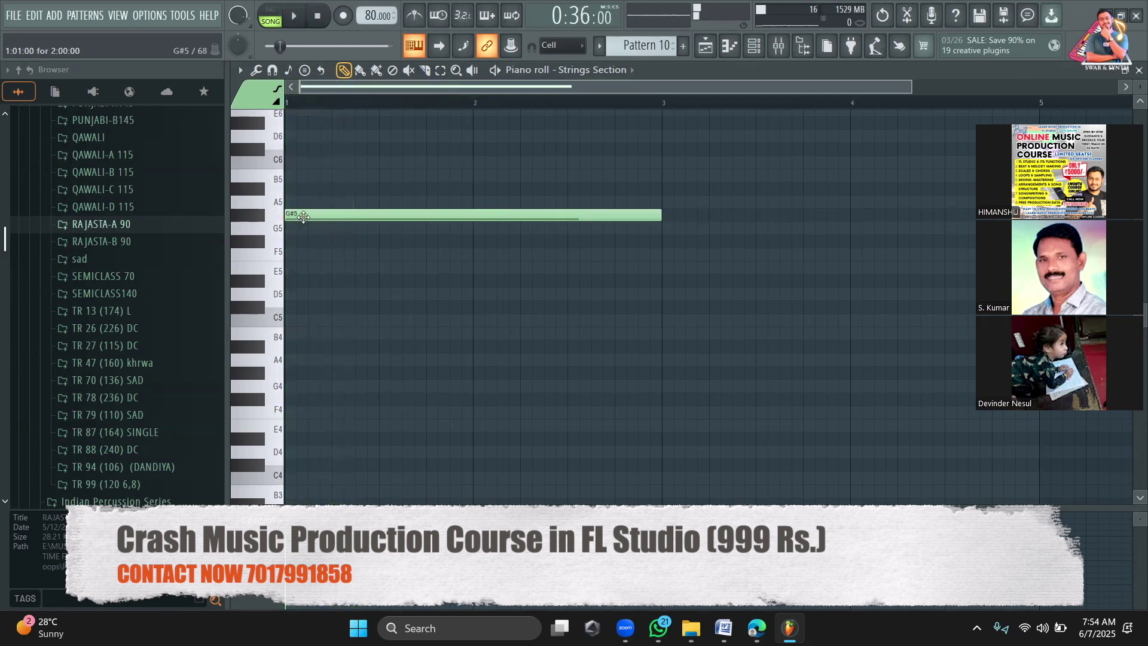
pyautogui.moveTo(301, 207); pyautogui.dragTo(302, 201)
pyautogui.press('space')
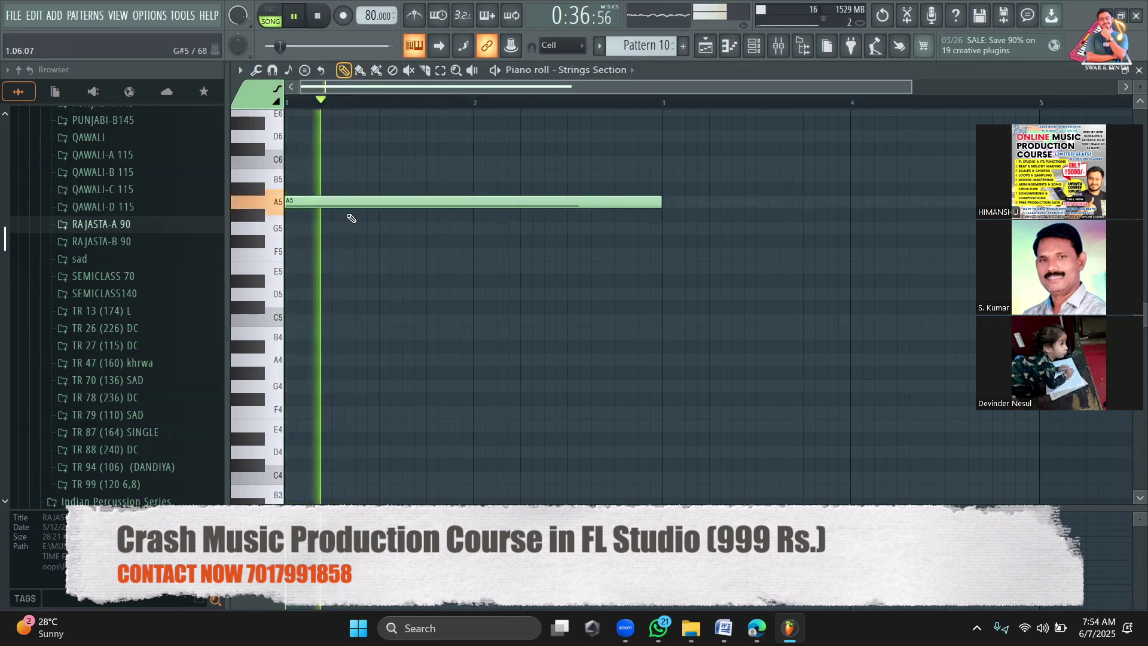
# Step: Move the strings note up to C6 and listen to it with the vocal
pyautogui.moveTo(310, 201); pyautogui.dragTo(307, 160)
pyautogui.press('space')
pyautogui.press('space')
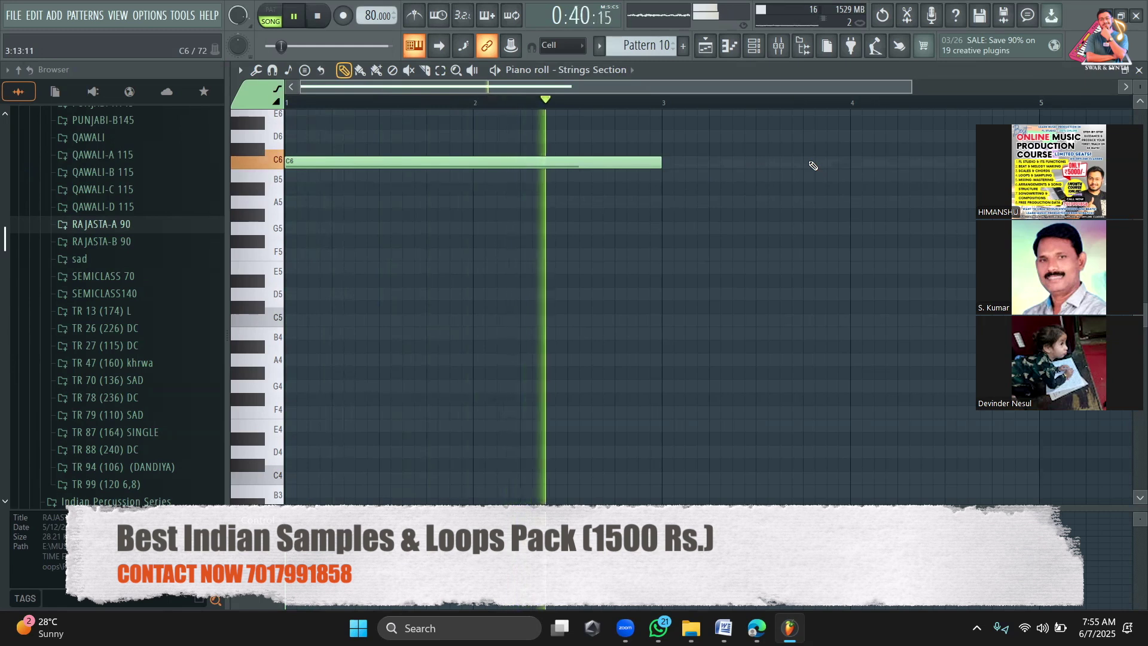
pyautogui.press('space')
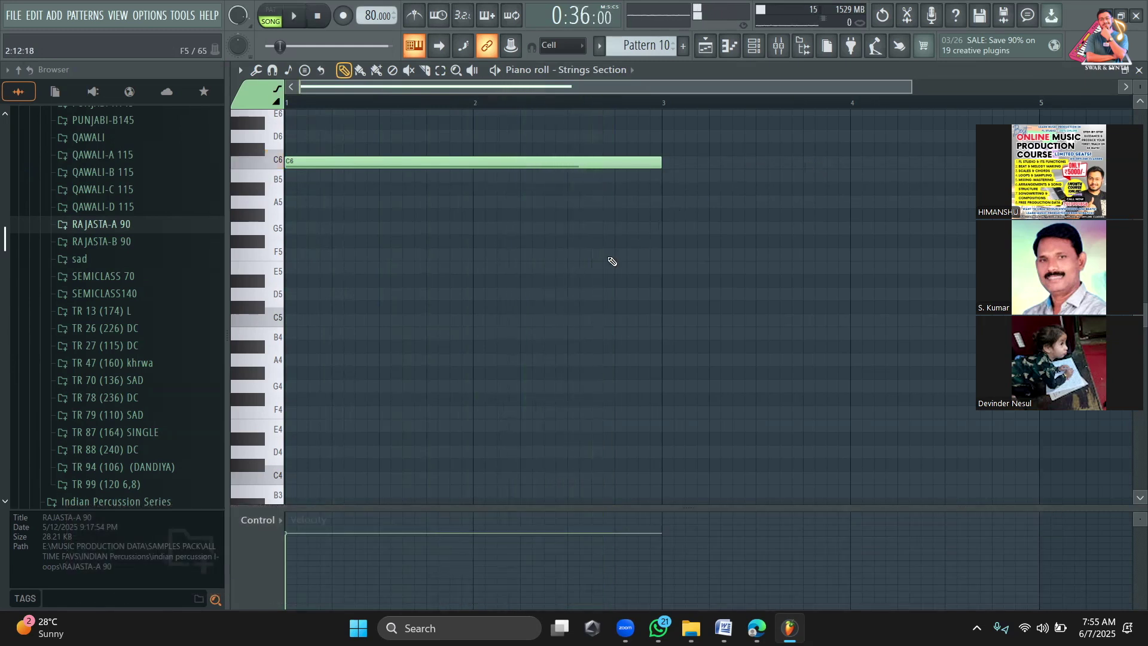
pyautogui.scroll(2, 612, 261)
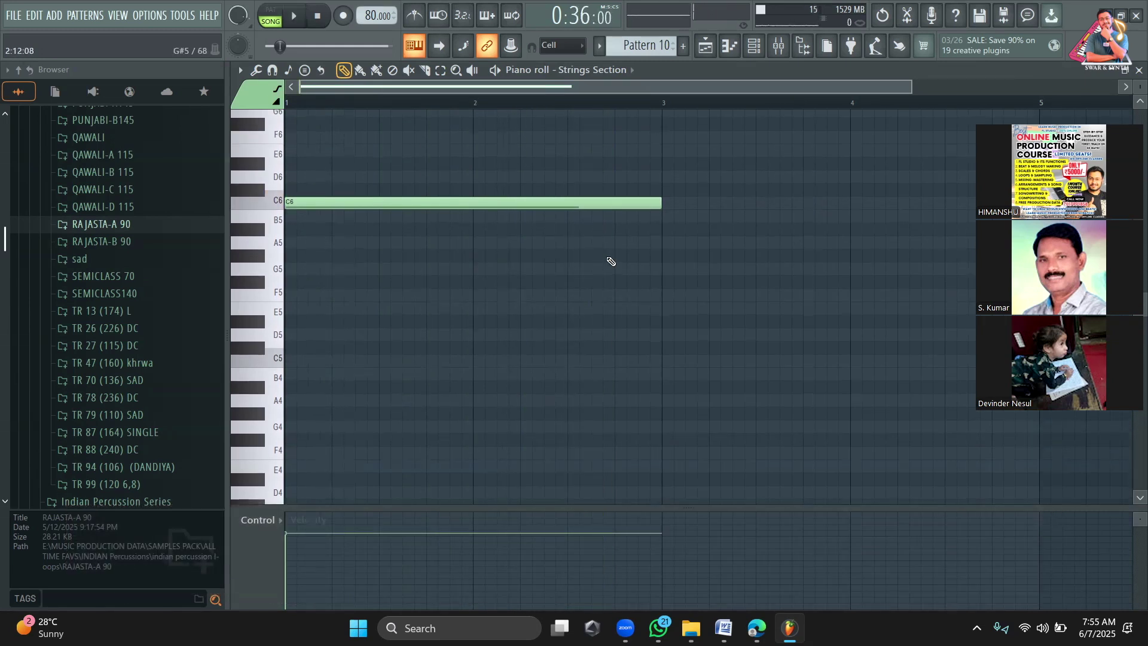
# Step: Play the C6 strings note against the vocal and stop playback
pyautogui.press('space')
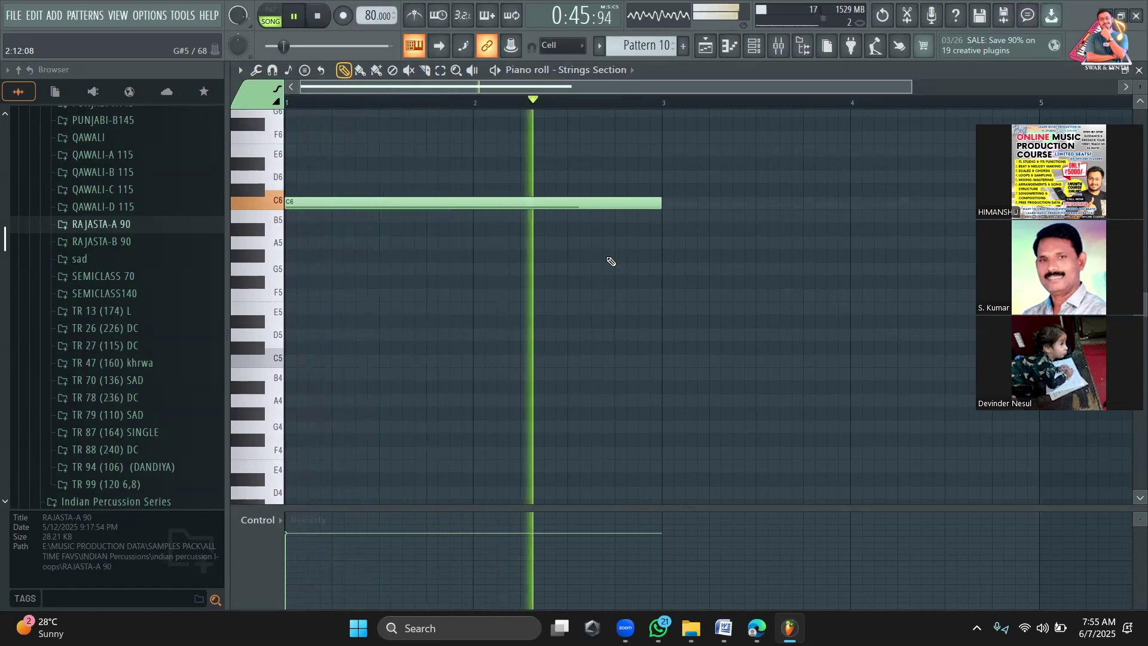
pyautogui.press('space')
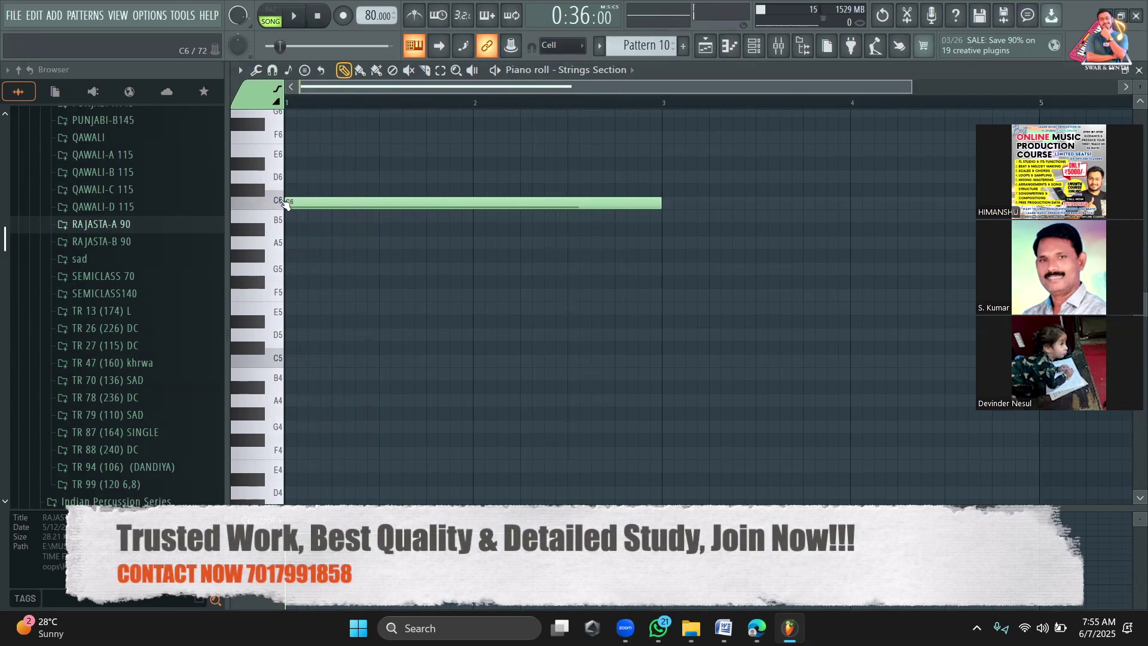
# Step: Try a C6 major chord near bar 3 after the strings note, and delete both the chord and the original C6 note
pyautogui.click(307, 71)
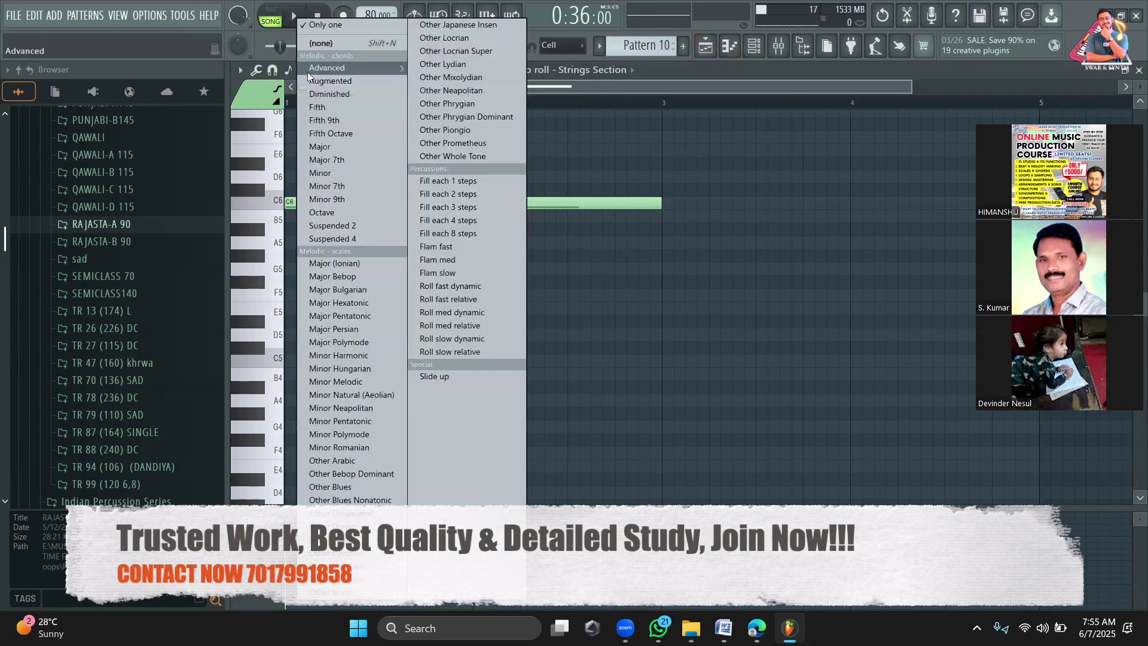
pyautogui.click(347, 147)
pyautogui.click(676, 205)
pyautogui.keyDown('ctrl'); pyautogui.scroll(-2, 745, 150); pyautogui.keyUp('ctrl')
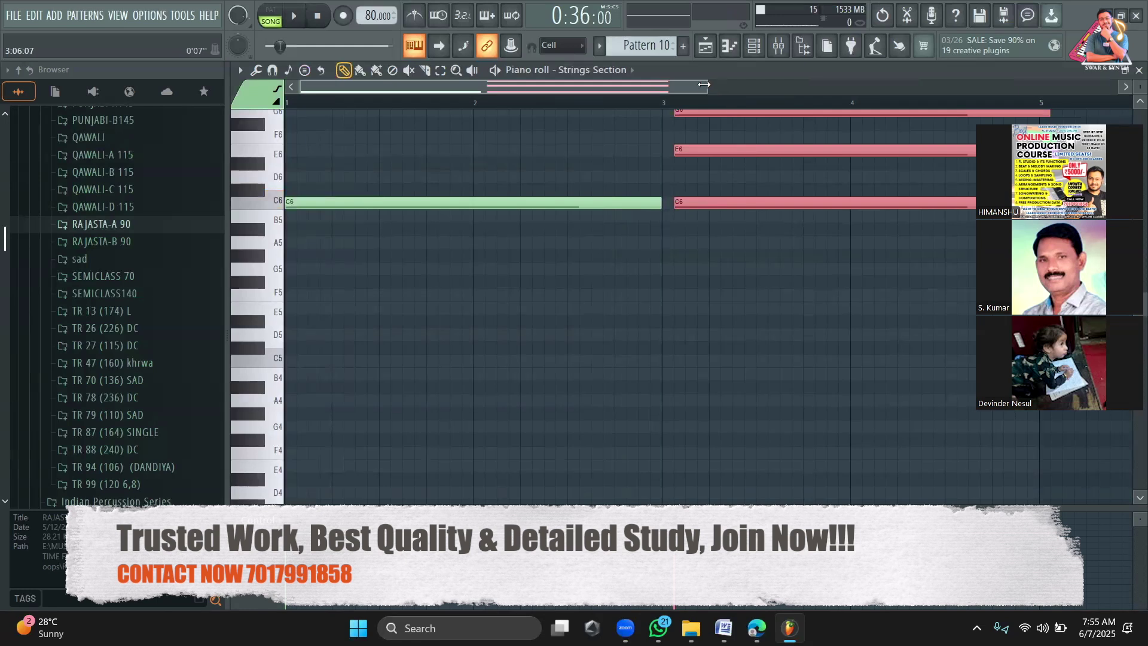
pyautogui.scroll(2, 662, 226)
pyautogui.rightClick(663, 228)
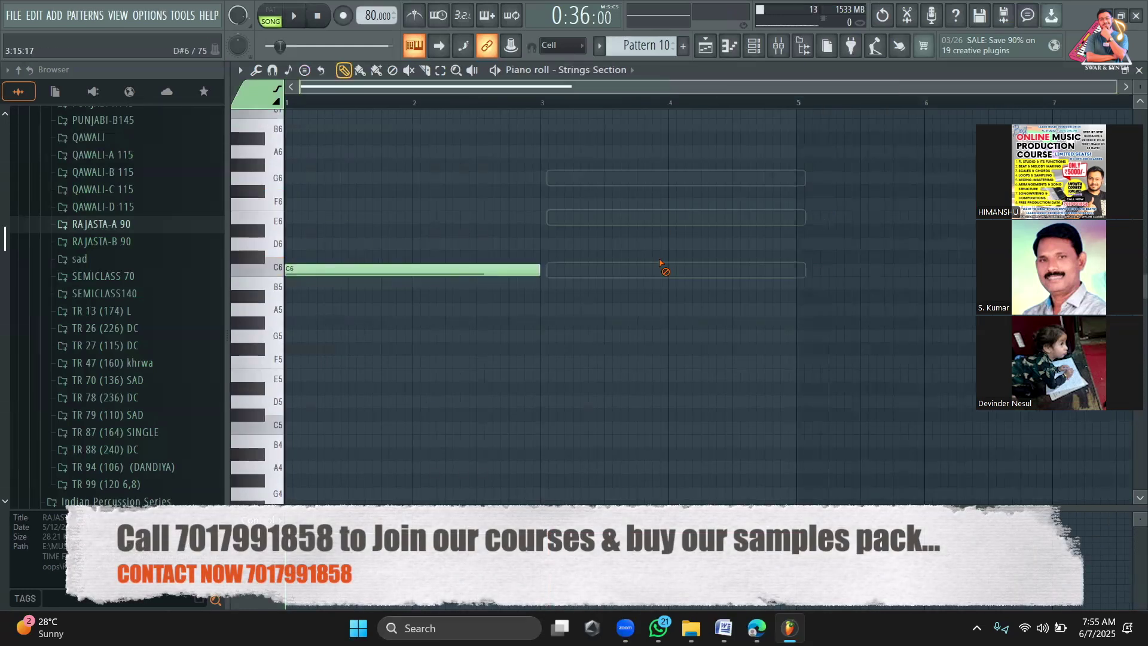
pyautogui.rightClick(530, 269)
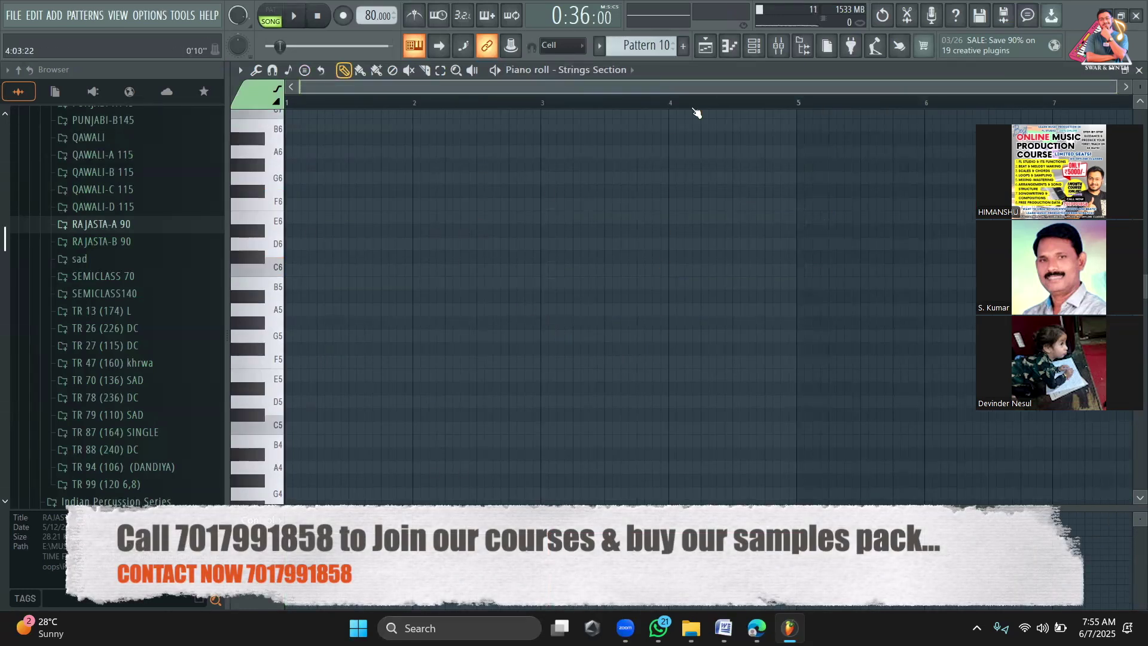
# Step: Return to the playlist and check the vocal clip on Track 1
pyautogui.click(706, 46)
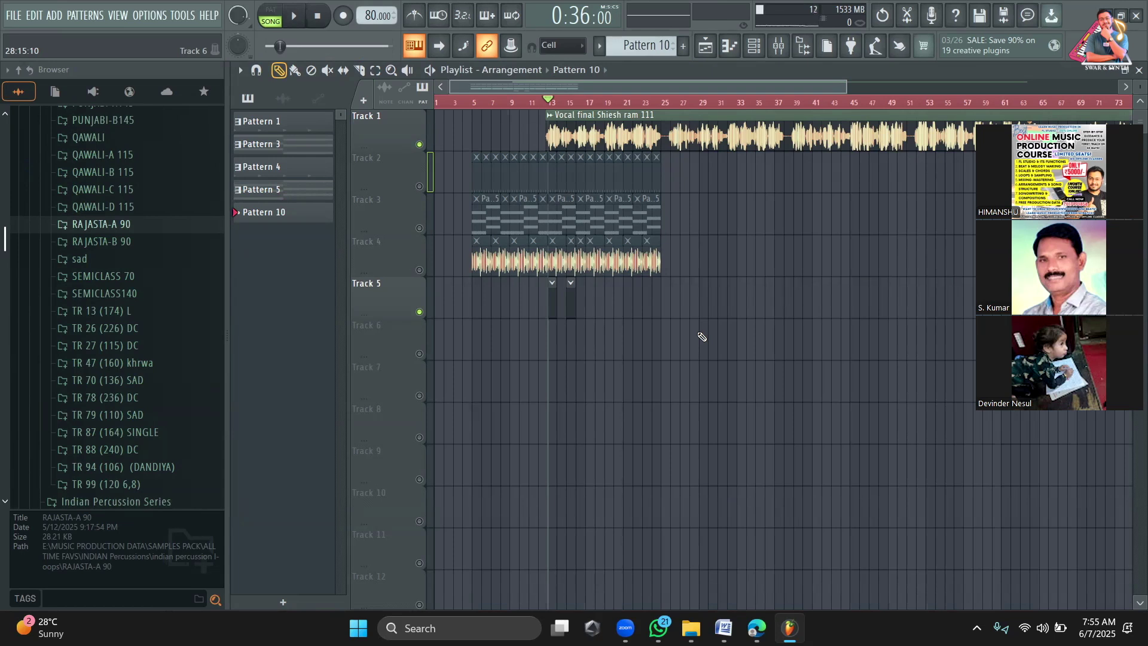
pyautogui.click(679, 132)
pyautogui.doubleClick(679, 132)
pyautogui.press('Escape')
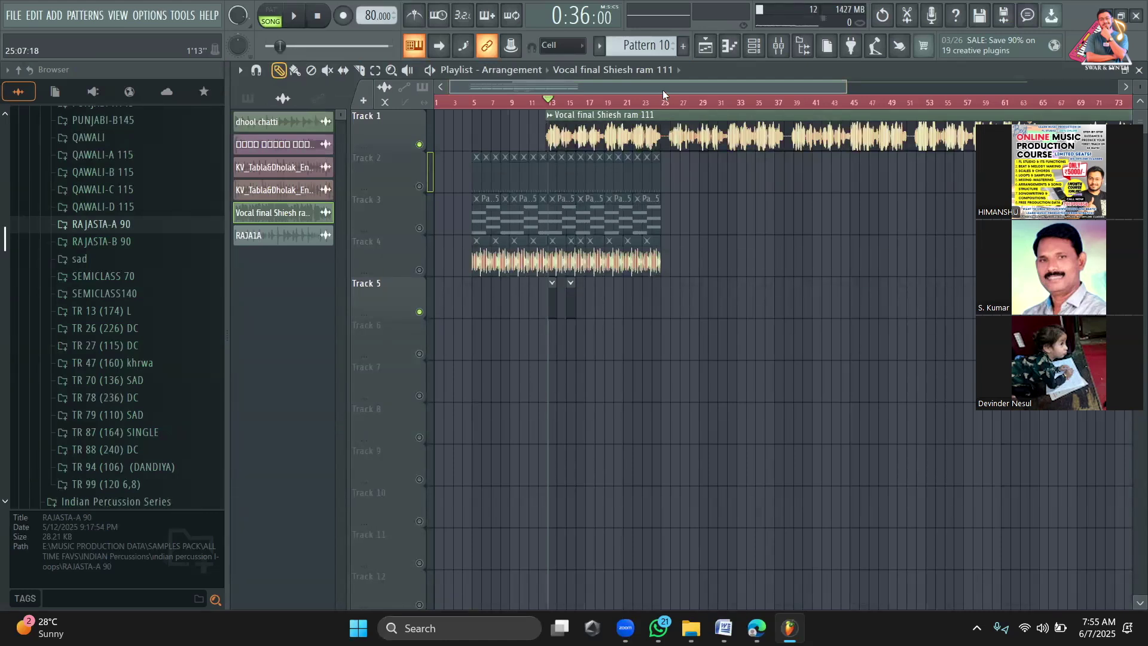
# Step: Show the unsorted channels and open the Rhodes channel's piano roll for Pattern 10
pyautogui.click(552, 314)
pyautogui.press('F6')
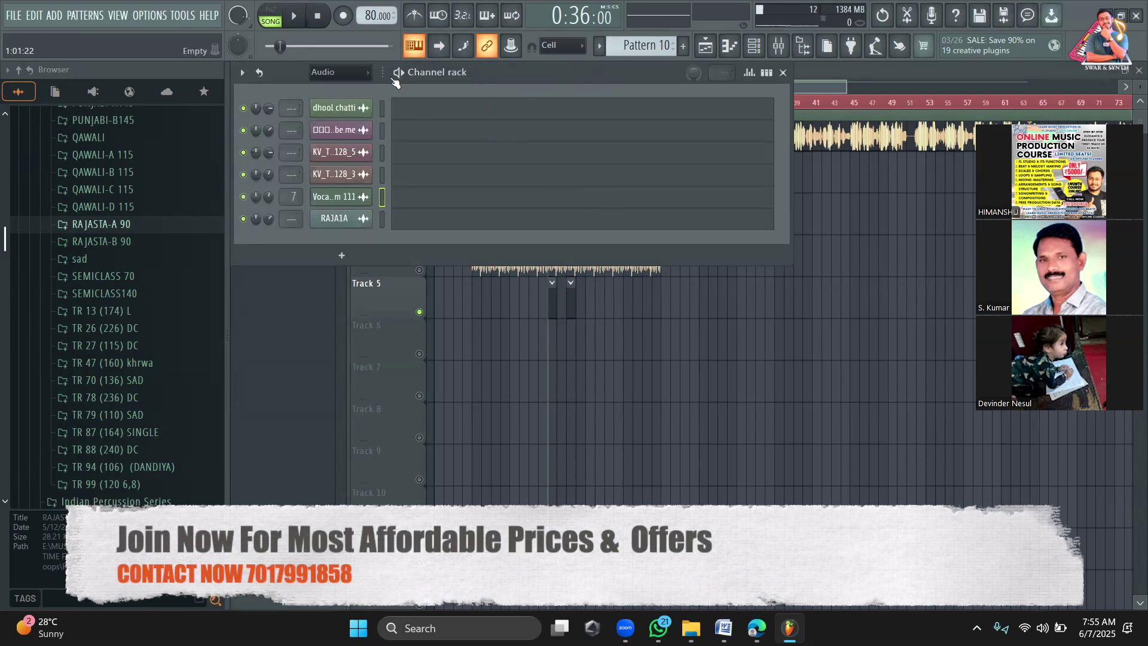
pyautogui.click(350, 73)
pyautogui.click(349, 117)
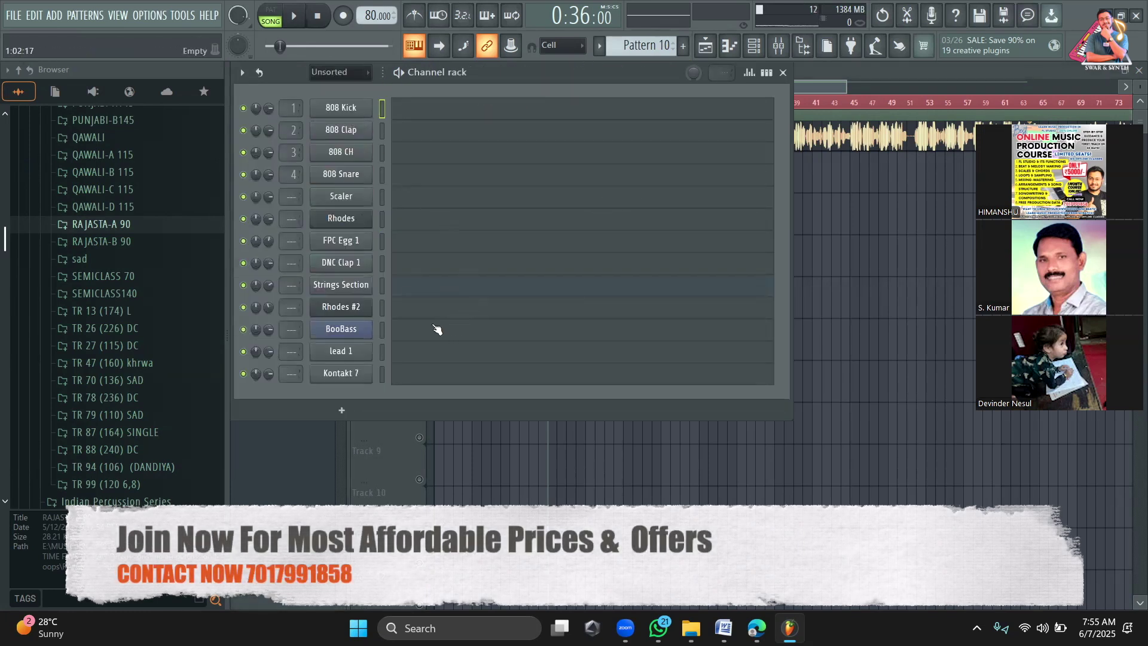
pyautogui.click(423, 223)
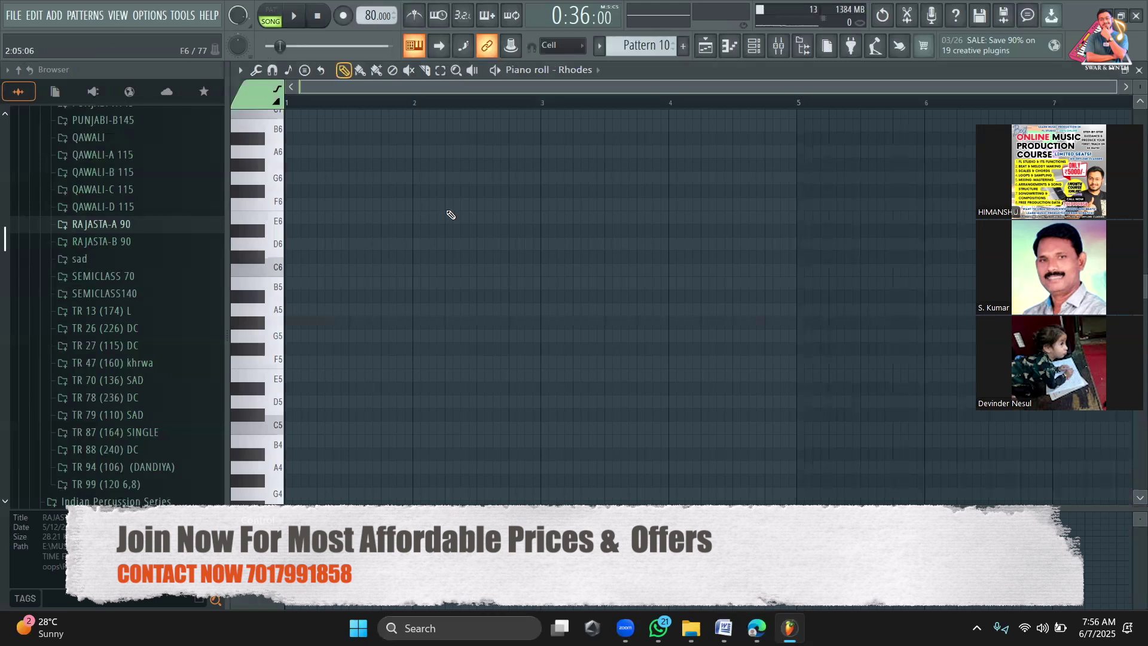
# Step: Stamp a major chord rooted on A5 at bar 1 and a minor chord rooted on B5 at bar 3 in Rhodes
pyautogui.click(305, 70)
pyautogui.click(330, 147)
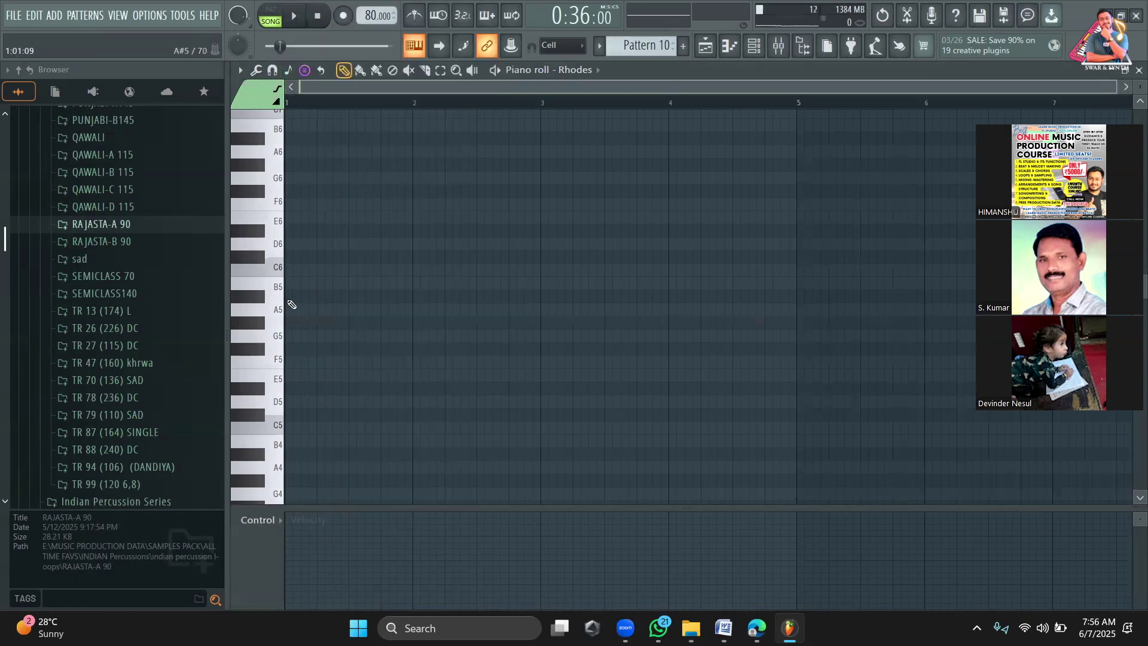
pyautogui.click(289, 309)
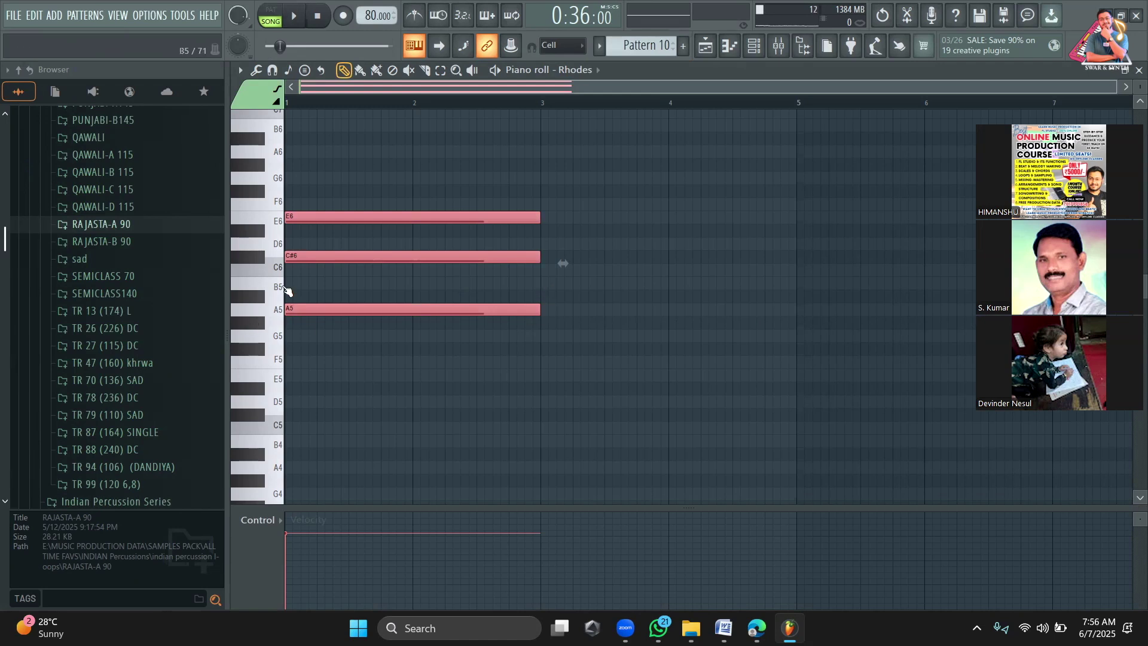
pyautogui.click(303, 72)
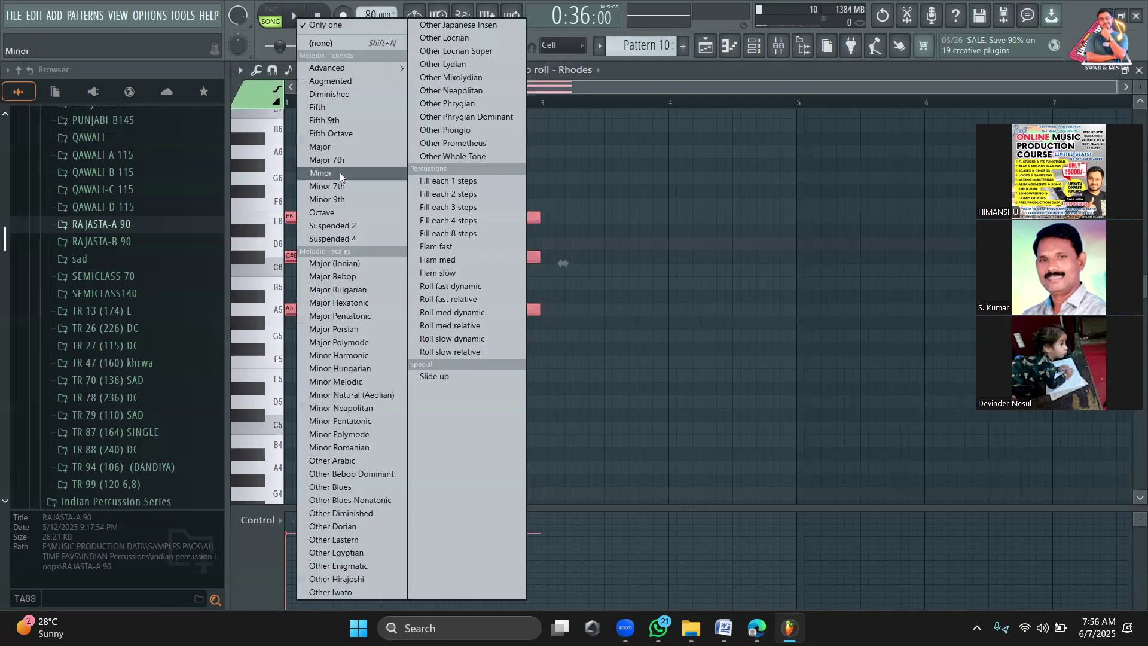
pyautogui.click(342, 173)
pyautogui.click(546, 285)
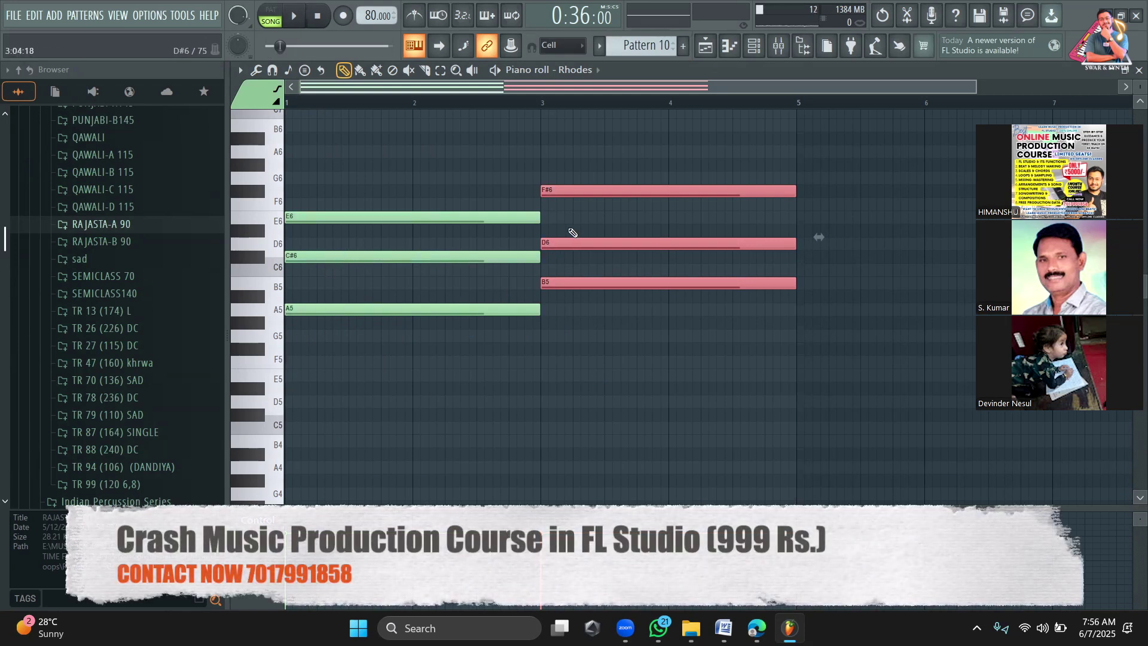
# Step: Delete the A5 major and B5 minor chords from the Rhodes piano roll
pyautogui.press('Delete')
pyautogui.rightClick(537, 309)
pyautogui.rightClick(458, 257)
pyautogui.rightClick(400, 218)
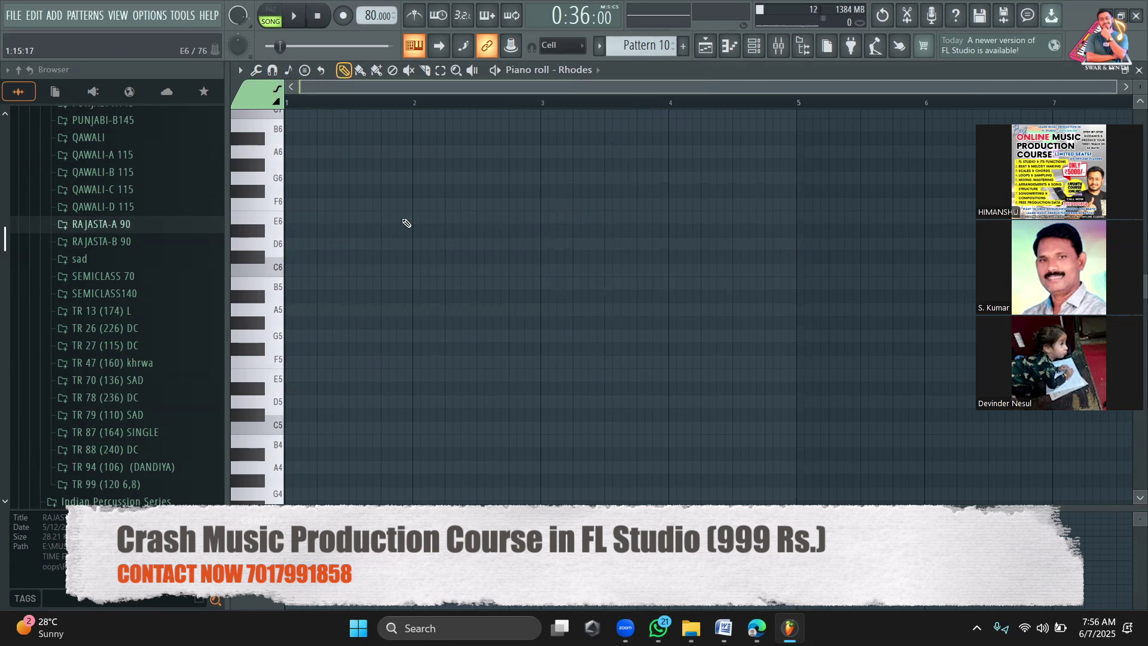
# Step: Stamp the A5 major chord at bar 1 again and a B5 minor chord after it, aligning the second chord to bar 3
pyautogui.click(290, 70)
pyautogui.click(320, 146)
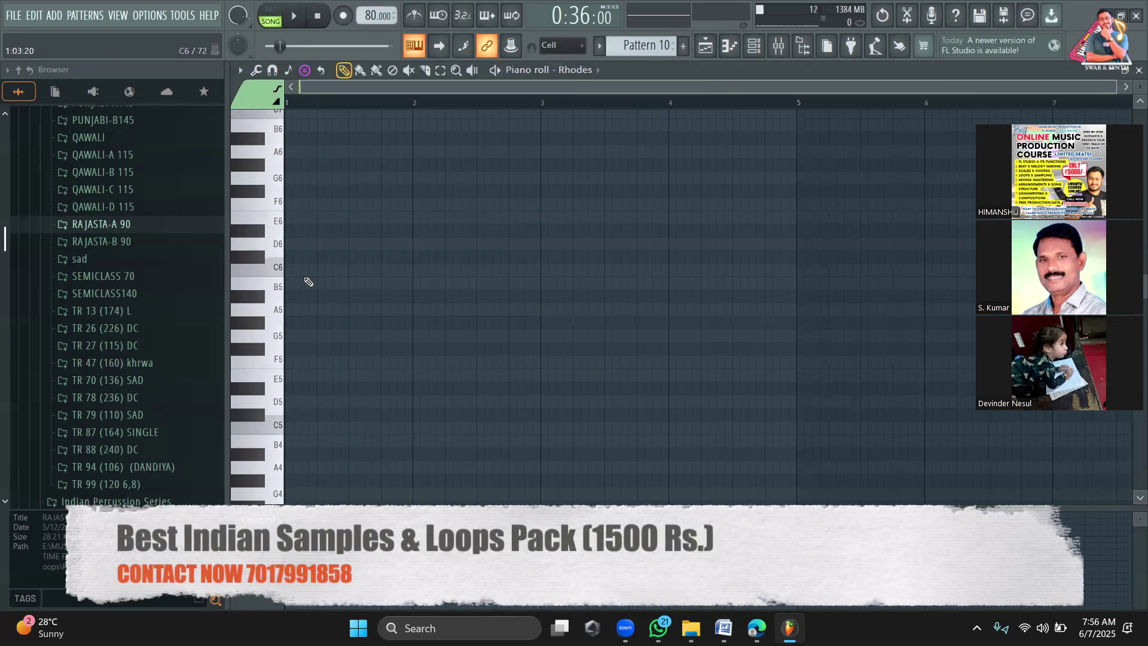
pyautogui.click(290, 309)
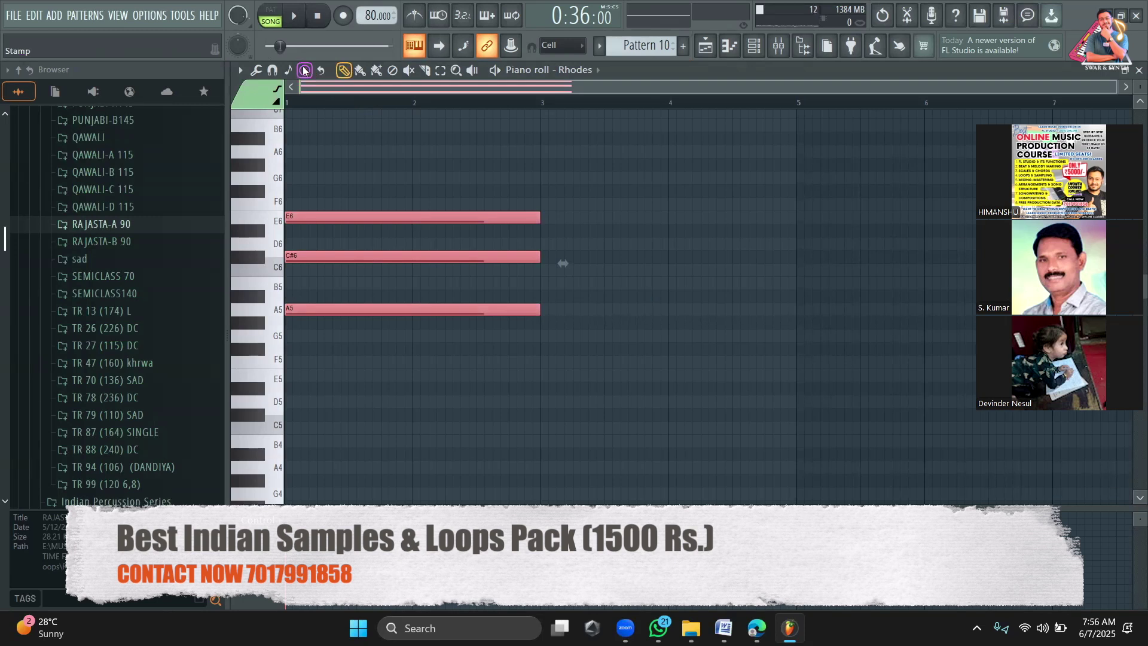
pyautogui.click(304, 70)
pyautogui.click(344, 172)
pyautogui.click(552, 284)
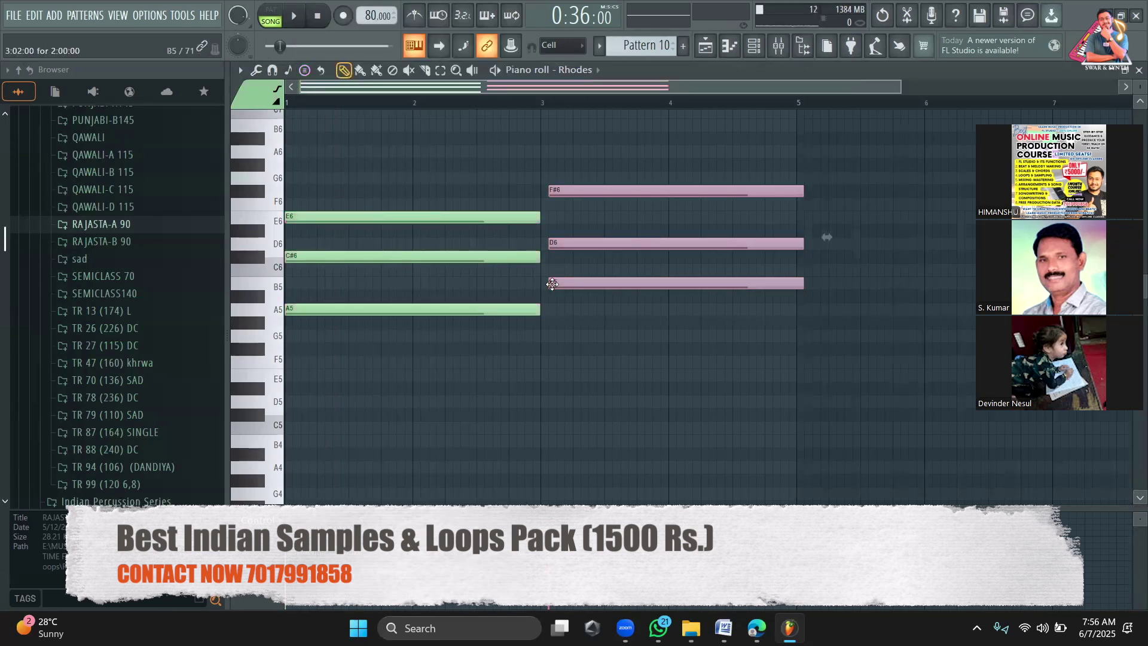
pyautogui.moveTo(552, 283); pyautogui.dragTo(544, 283)
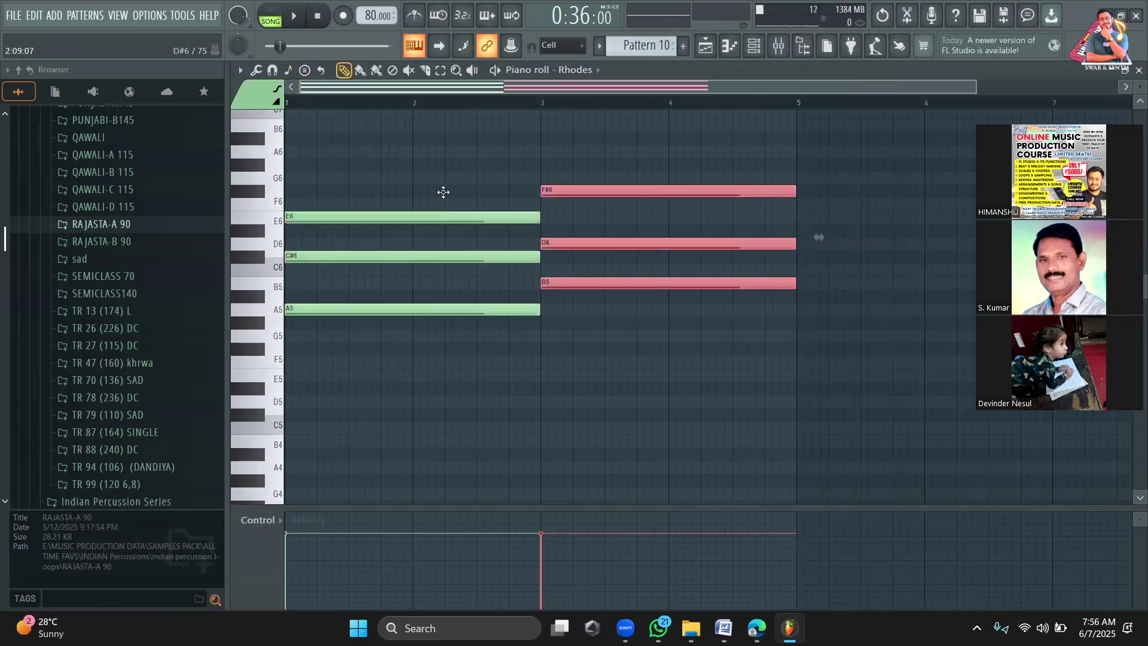
# Step: Select both Rhodes chords and transpose them down to G5 and A5 roots, and further to D#5 and F5
pyautogui.moveTo(754, 417); pyautogui.dragTo(358, 172)
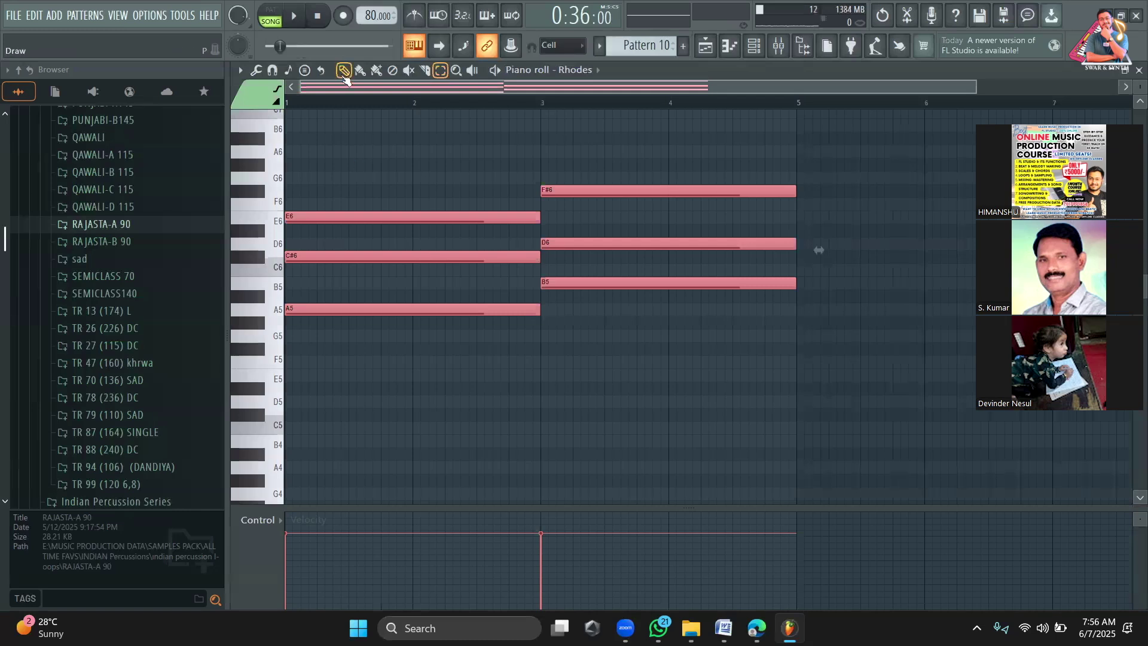
pyautogui.moveTo(293, 313); pyautogui.dragTo(292, 350)
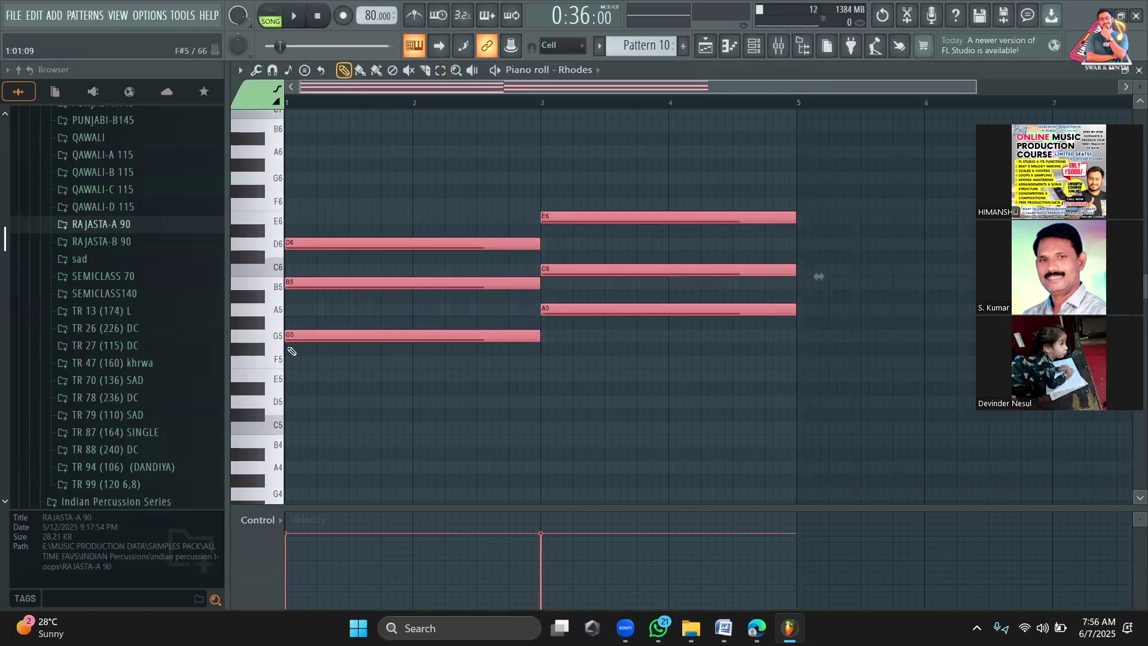
pyautogui.click(289, 338)
pyautogui.moveTo(289, 336); pyautogui.dragTo(287, 384)
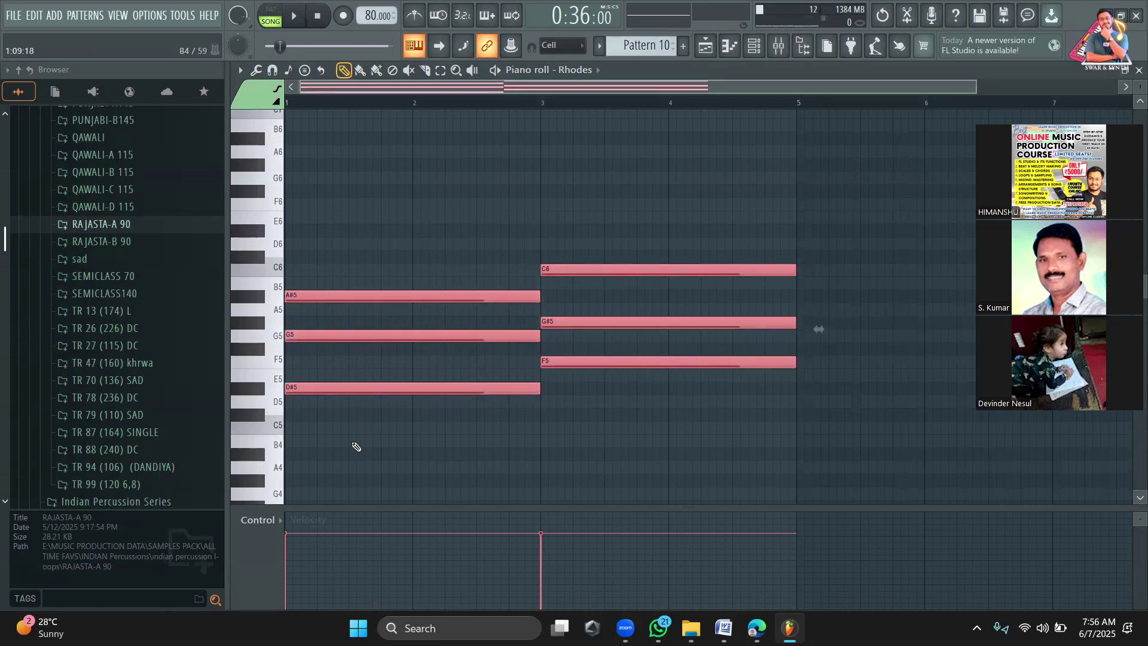
# Step: Delete all notes of the D#5 major and F5 minor chords
pyautogui.rightClick(562, 270)
pyautogui.rightClick(548, 323)
pyautogui.rightClick(535, 362)
pyautogui.rightClick(487, 388)
pyautogui.rightClick(458, 336)
pyautogui.rightClick(435, 296)
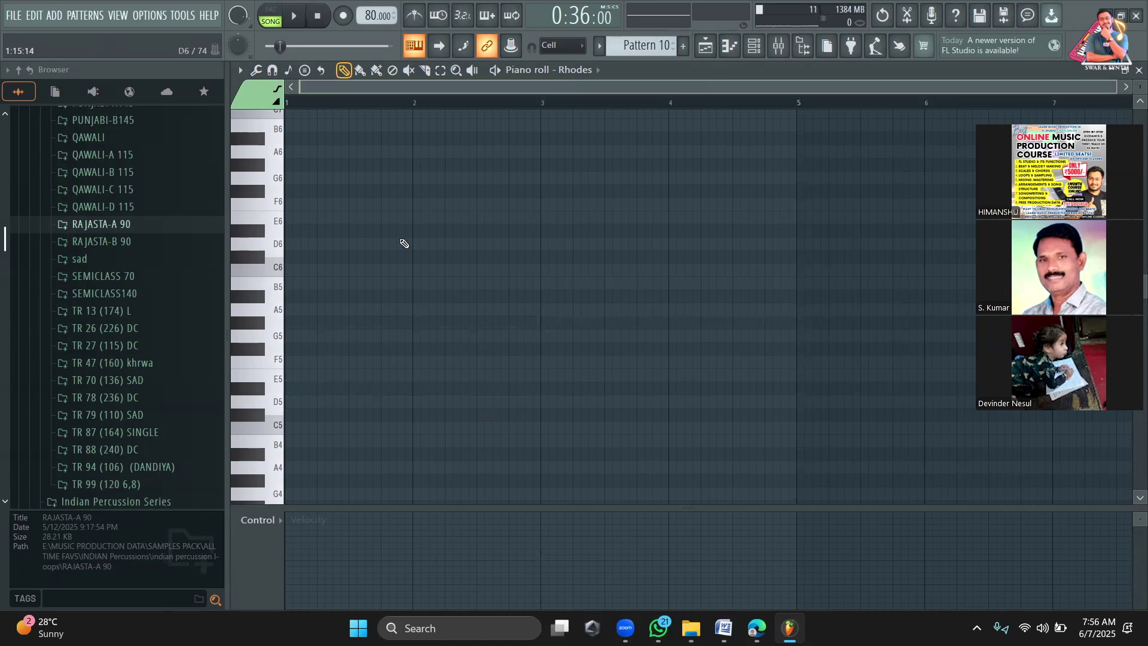
# Step: Try a major chord rooted on C6 at bar 1 and delete its notes
pyautogui.click(311, 73)
pyautogui.click(334, 148)
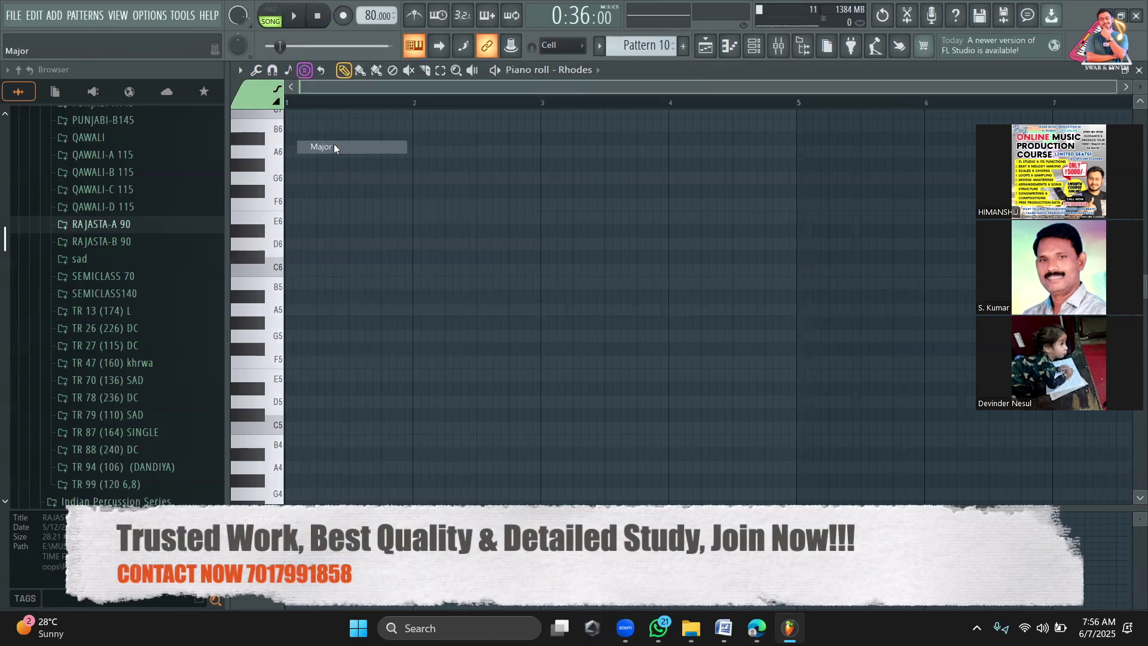
pyautogui.click(292, 277)
pyautogui.rightClick(342, 177)
pyautogui.rightClick(349, 215)
pyautogui.rightClick(356, 266)
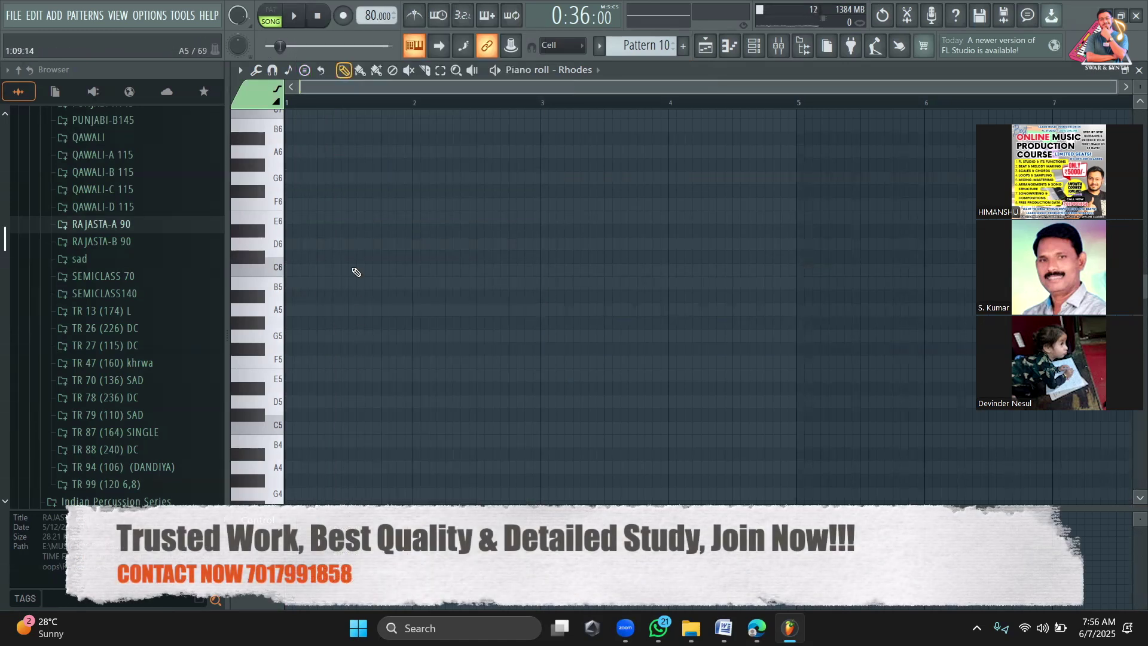
# Step: Stamp a minor chord rooted on C6 at bar 1 and a major chord rooted on A#5 at bar 3
pyautogui.click(304, 71)
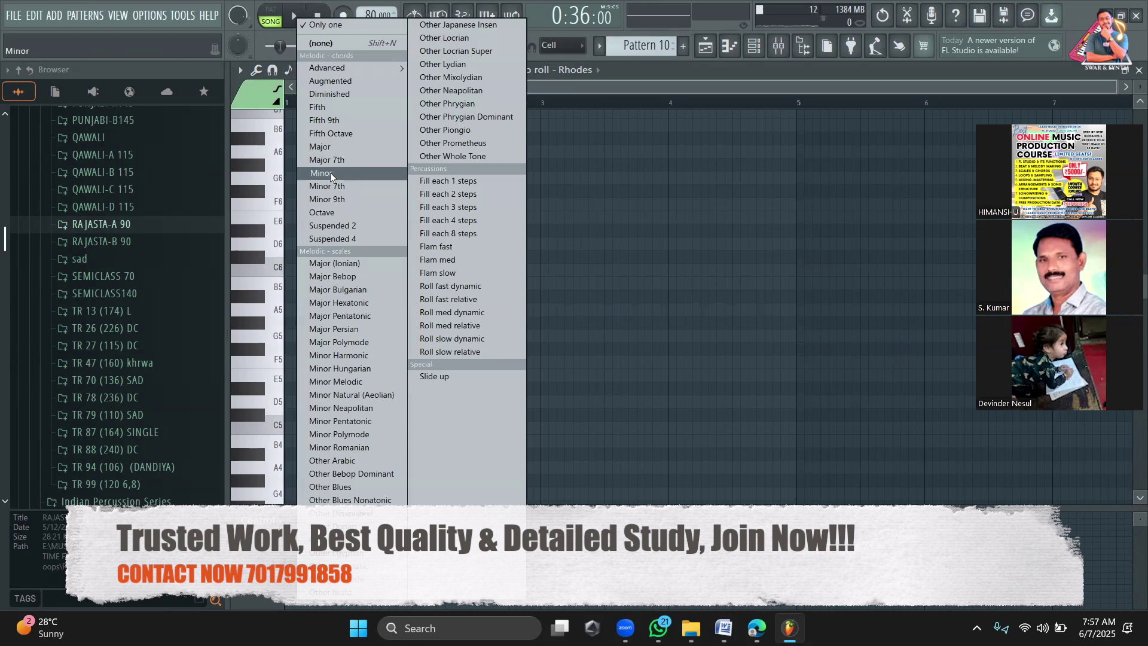
pyautogui.click(330, 173)
pyautogui.click(293, 273)
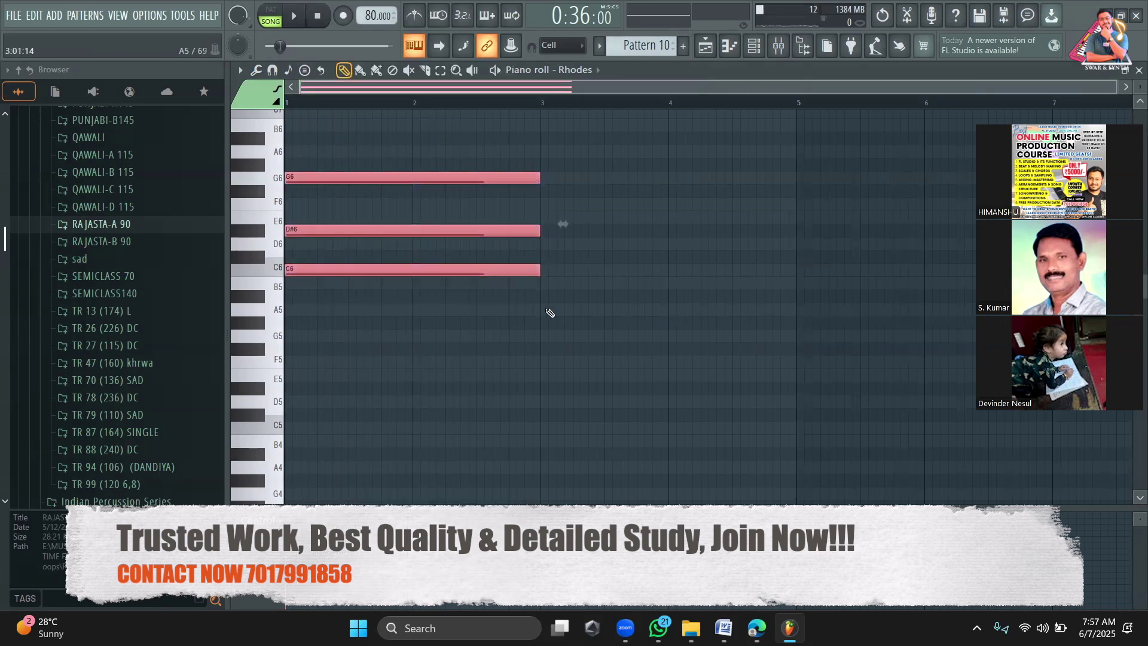
pyautogui.click(307, 70)
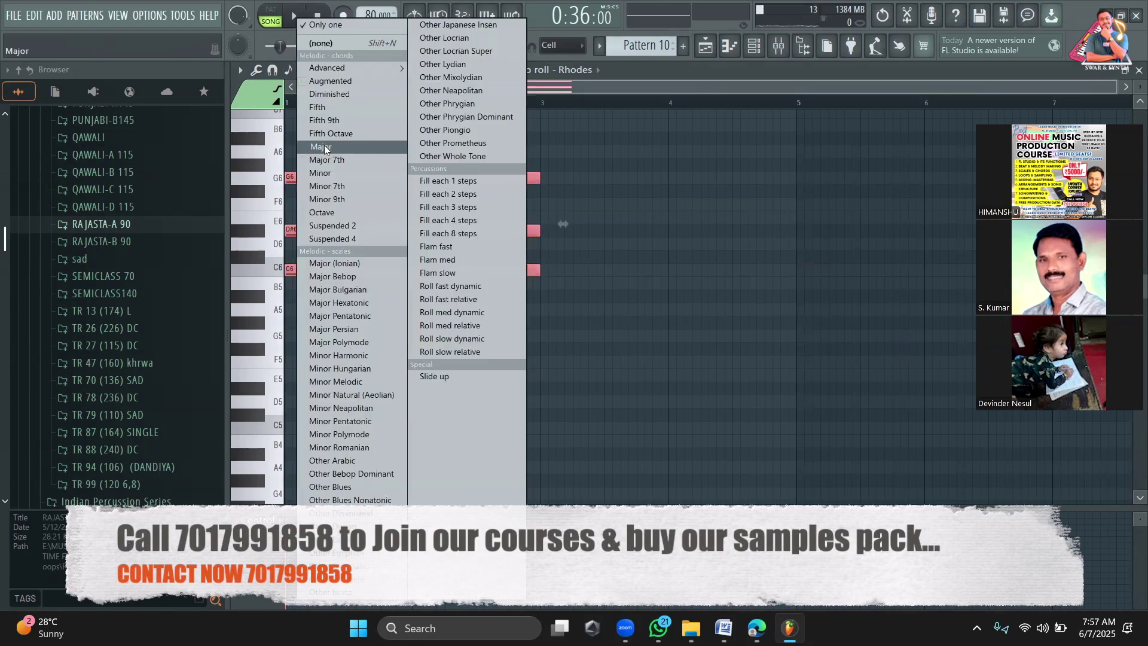
pyautogui.click(324, 148)
pyautogui.click(548, 299)
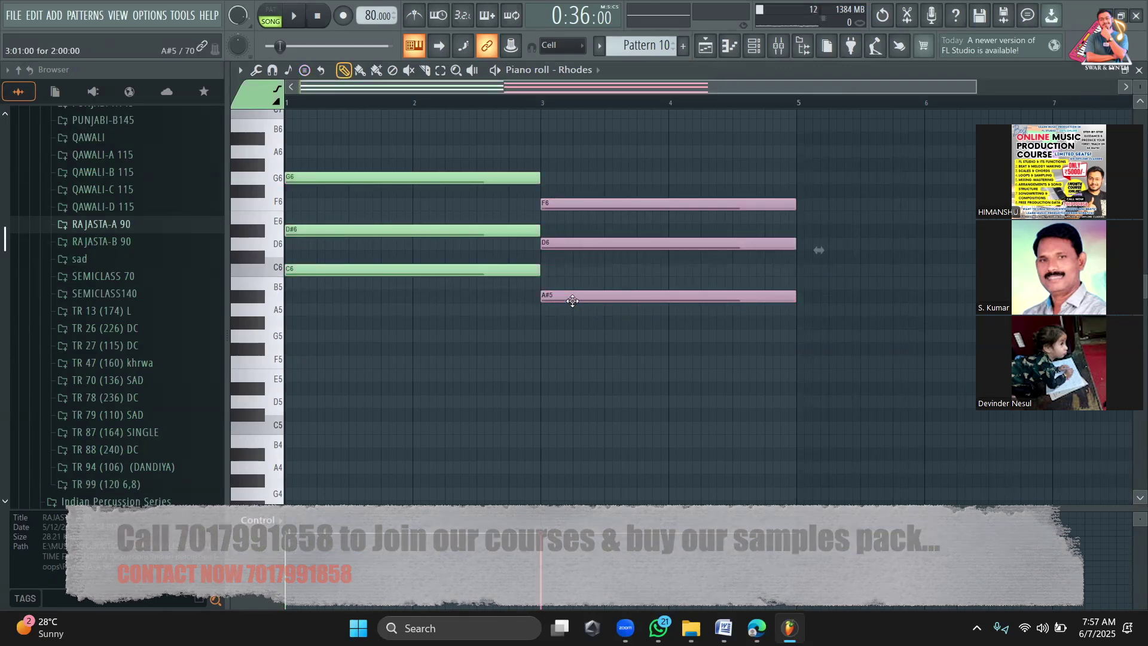
# Step: Try the second chord with its root on D6 and on C6, and return the root to A#5
pyautogui.hotkey('shift', 'Up')
pyautogui.hotkey('shift', 'Up')
pyautogui.hotkey('shift', 'Up')
pyautogui.hotkey('shift', 'Up')
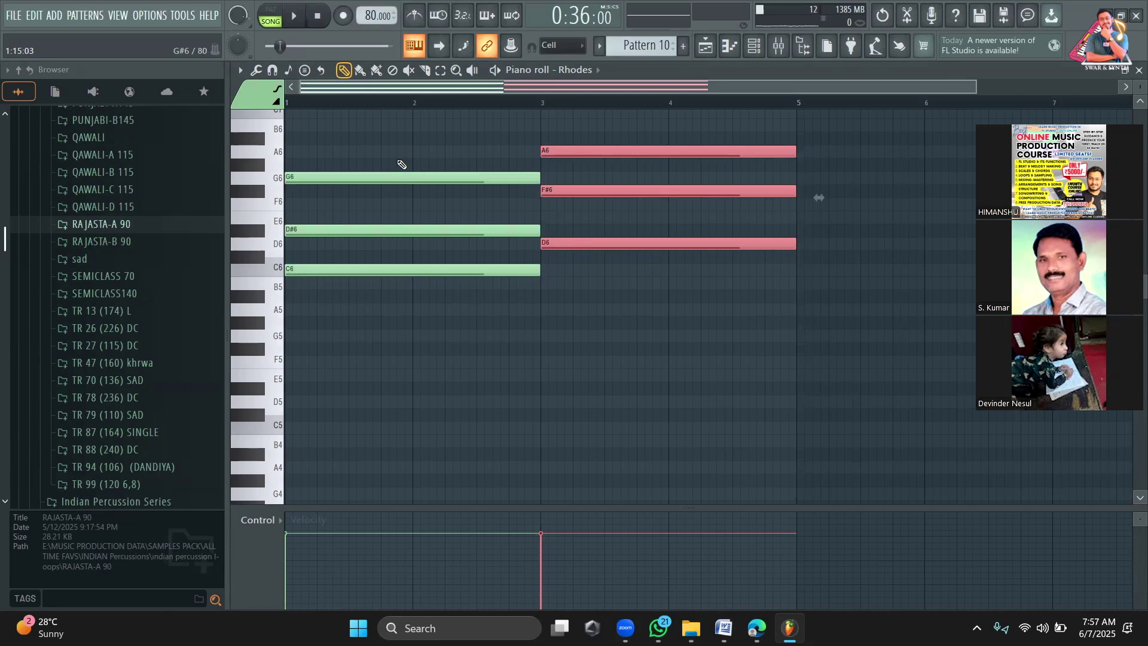
pyautogui.moveTo(564, 246); pyautogui.dragTo(569, 274)
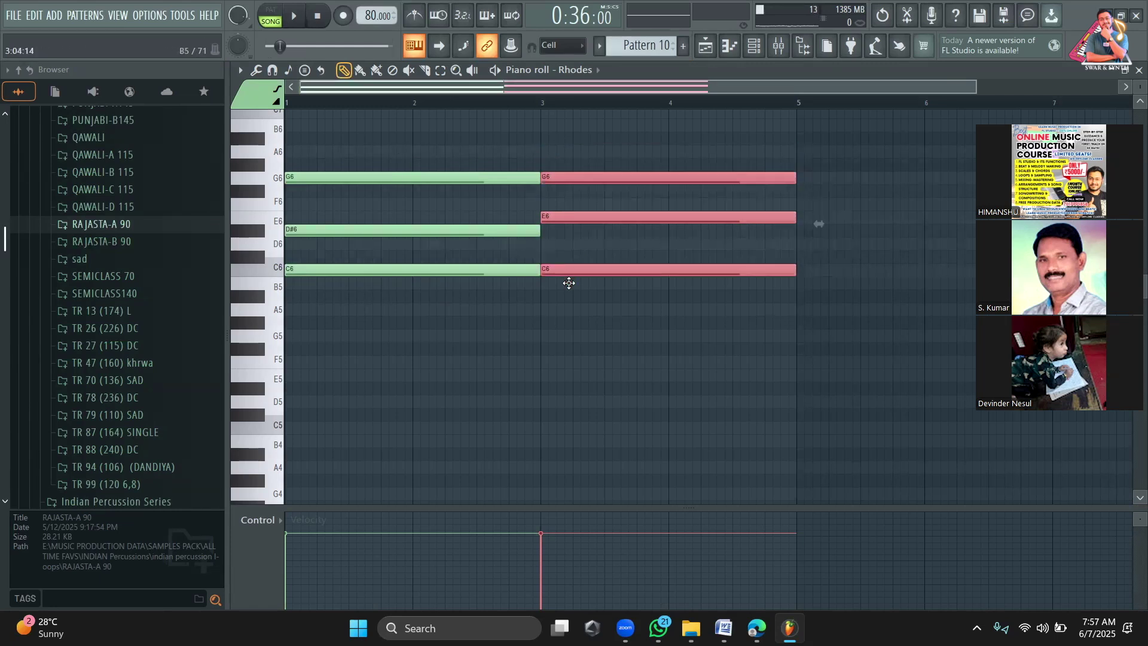
pyautogui.moveTo(569, 283)
pyautogui.mouseDown()
pyautogui.moveTo(570, 300)
pyautogui.moveTo(569, 243)
pyautogui.moveTo(572, 303)
pyautogui.mouseUp()
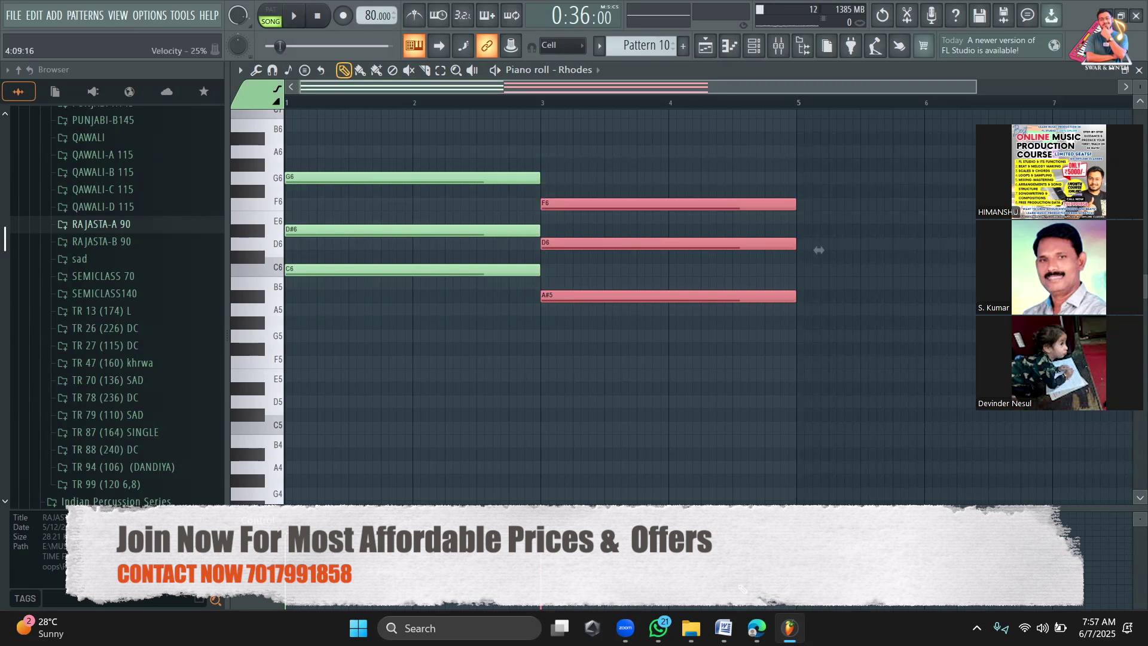
pyautogui.click(723, 628)
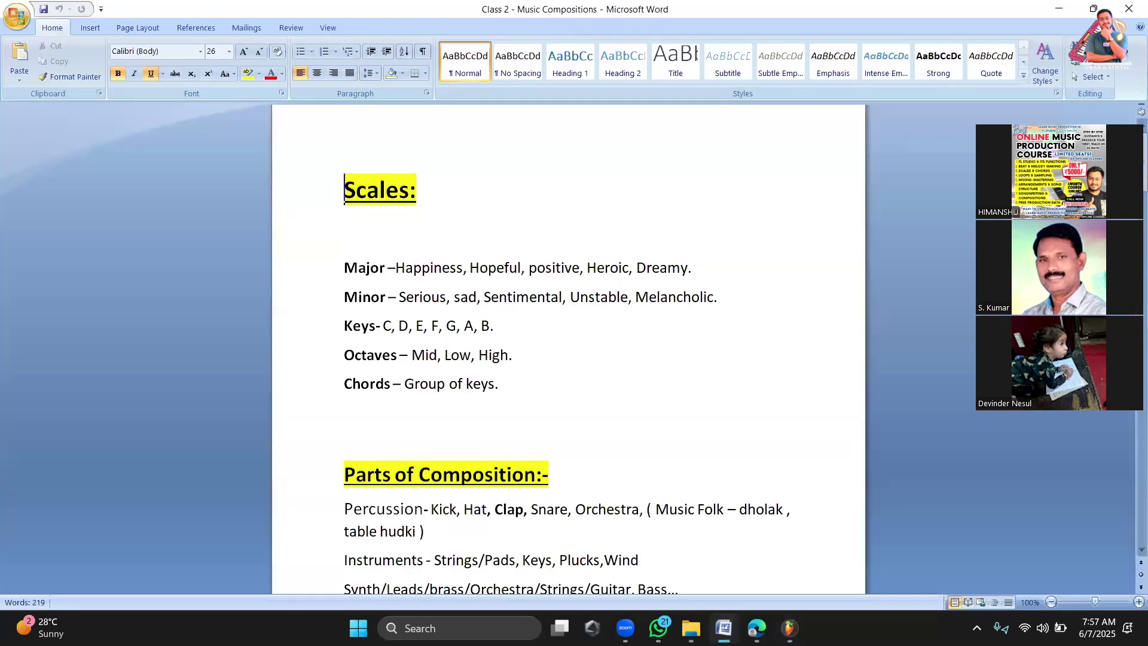
pyautogui.click(723, 628)
pyautogui.click(754, 45)
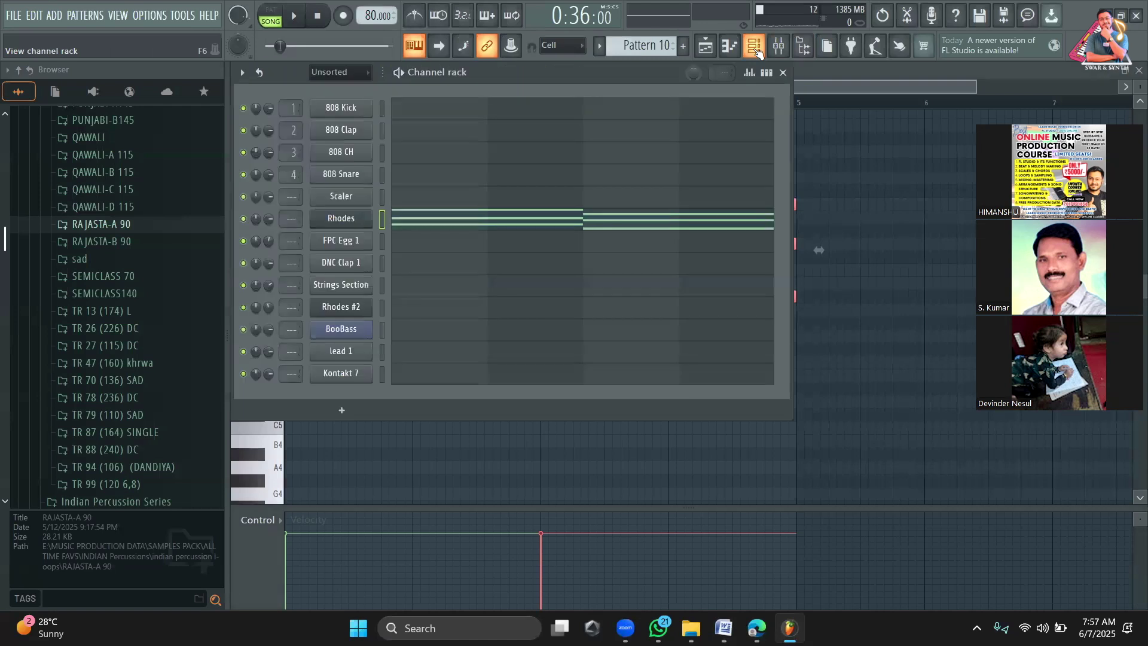
# Step: Look up the C minor scale's diatonic chords in Scaler, and return to the Rhodes piano roll
pyautogui.click(349, 285)
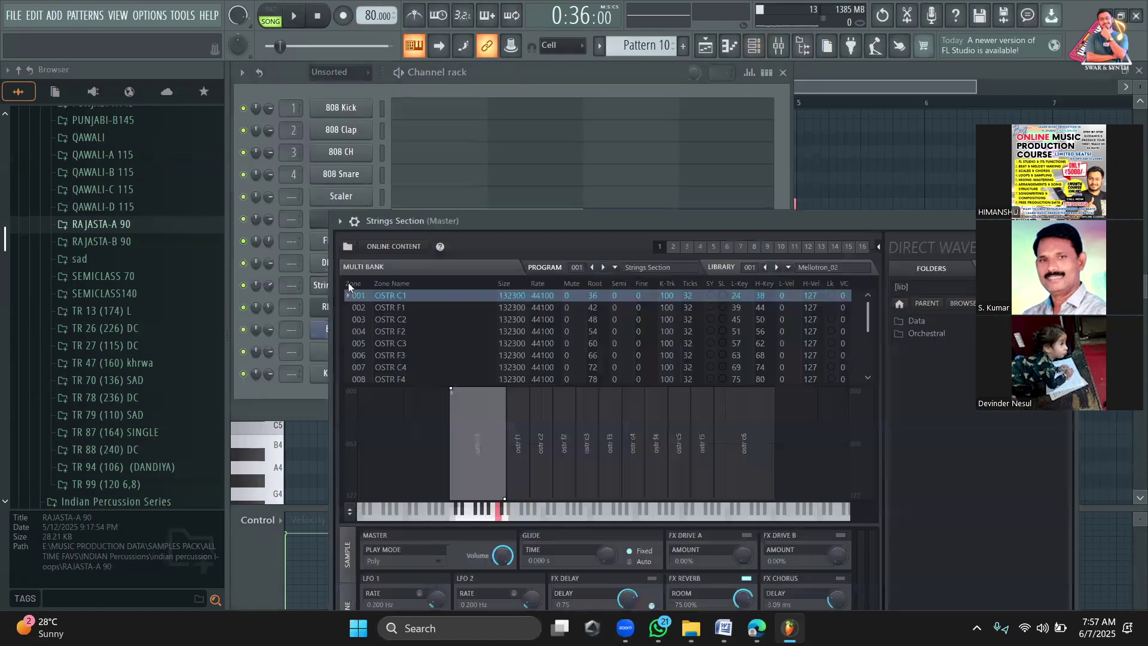
pyautogui.click(348, 196)
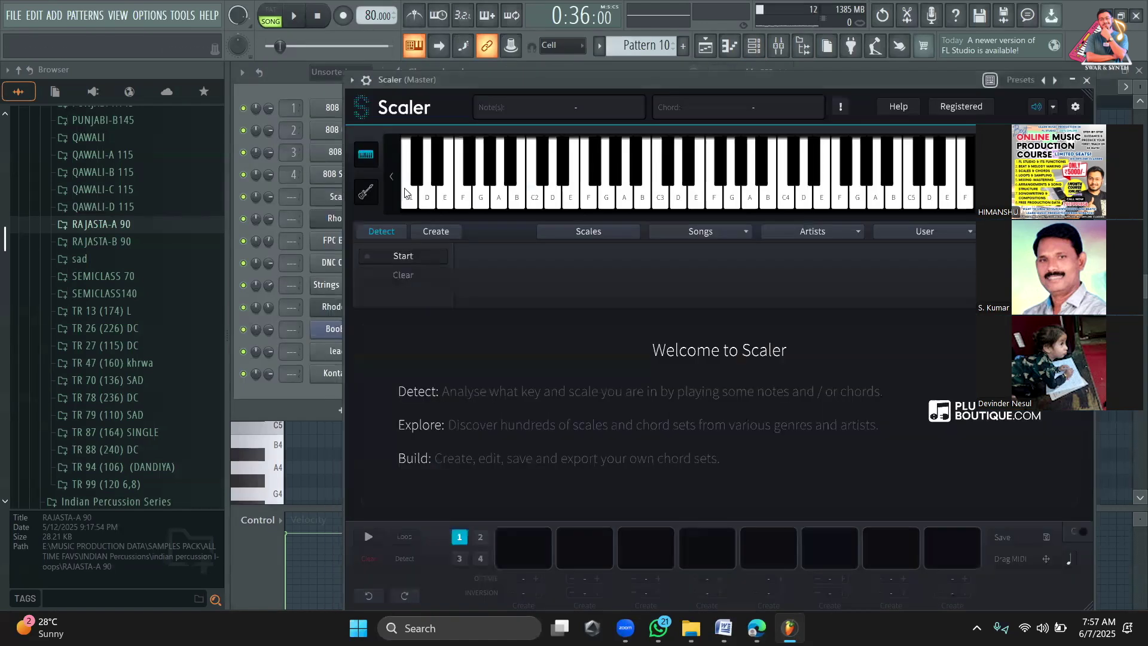
pyautogui.click(575, 233)
pyautogui.click(427, 256)
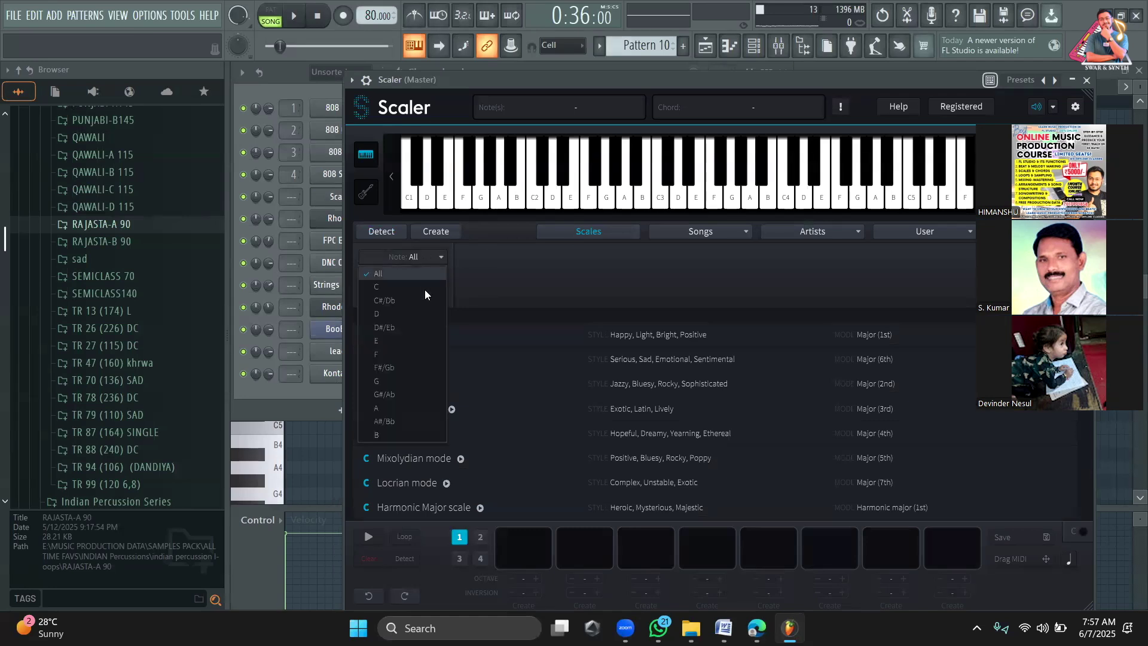
pyautogui.click(393, 287)
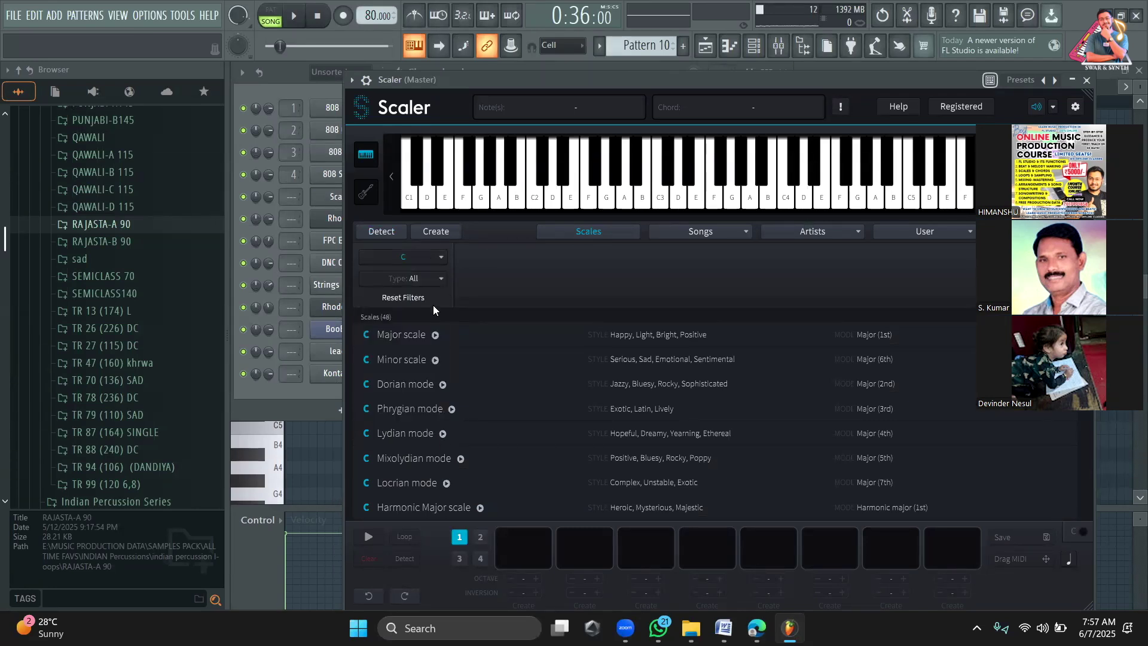
pyautogui.click(462, 354)
pyautogui.press('F6')
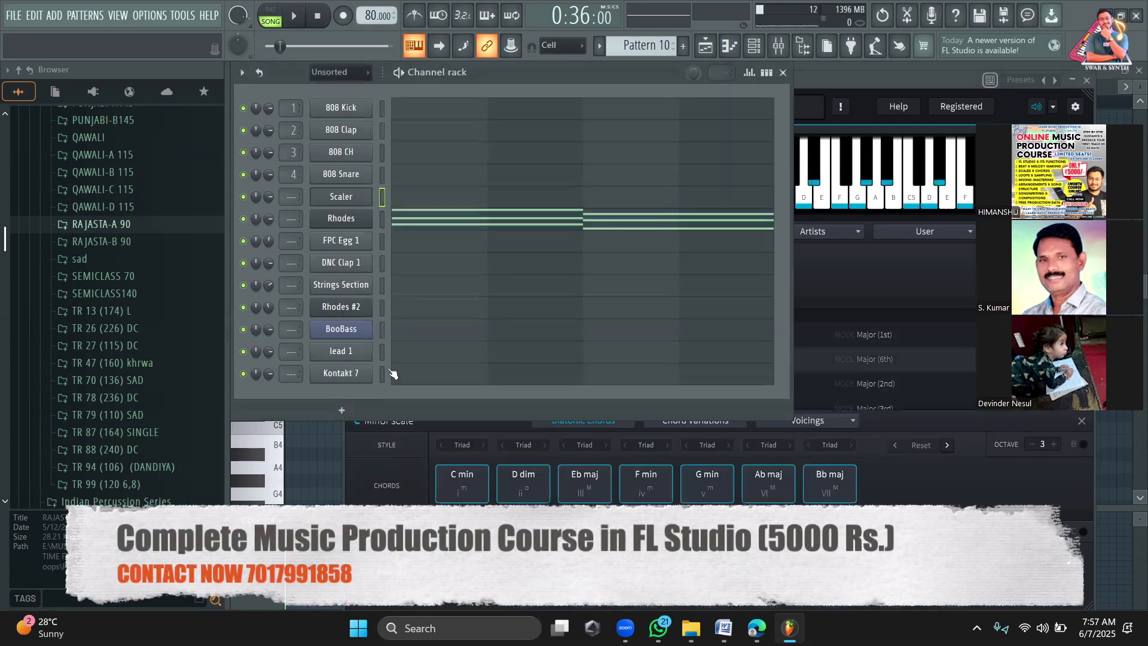
pyautogui.click(445, 222)
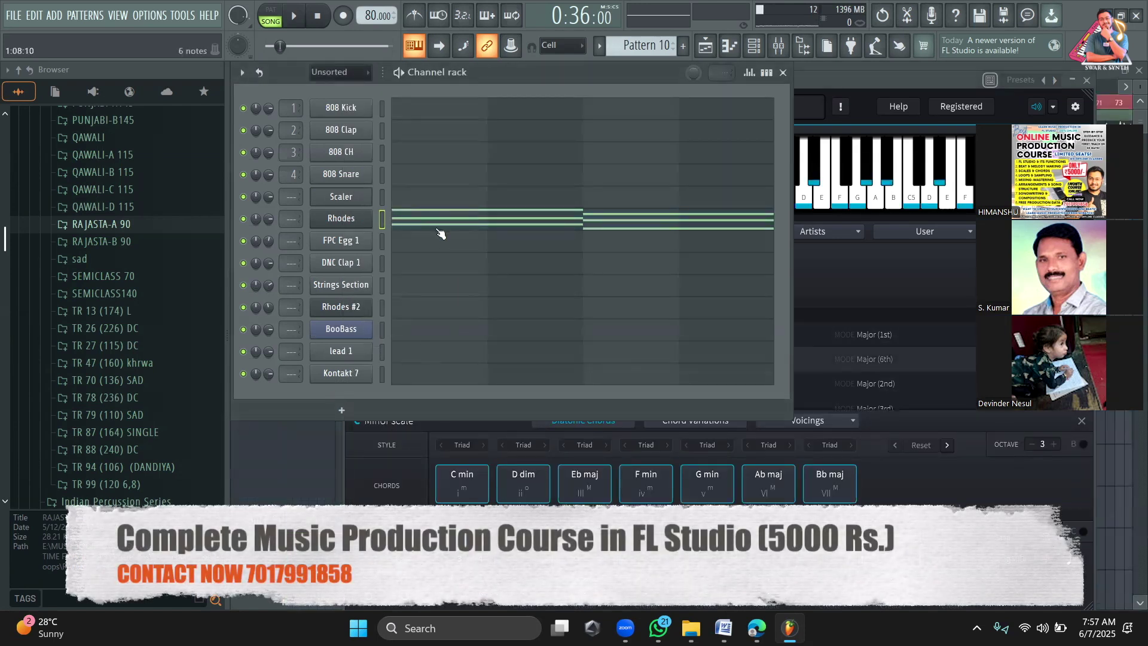
pyautogui.click(438, 227)
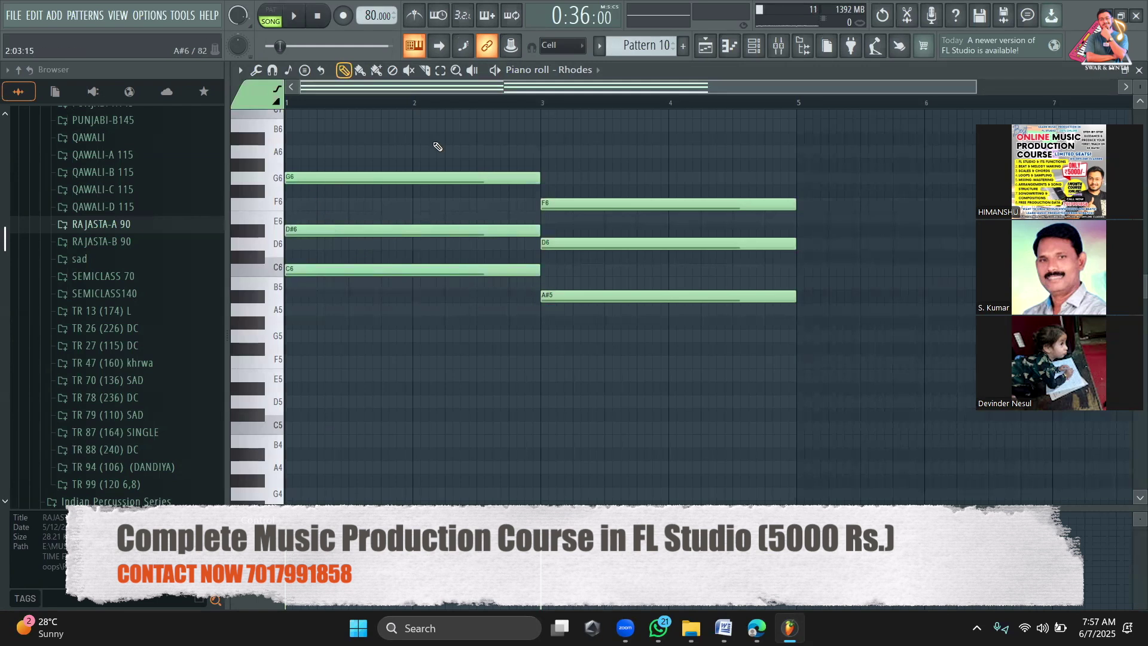
# Step: Clear the Rhodes notes, and stamp a major chord rooted on E6 at bar 1 and a minor chord rooted on F#6 at bar 3
pyautogui.hotkey('ctrl', 'z')
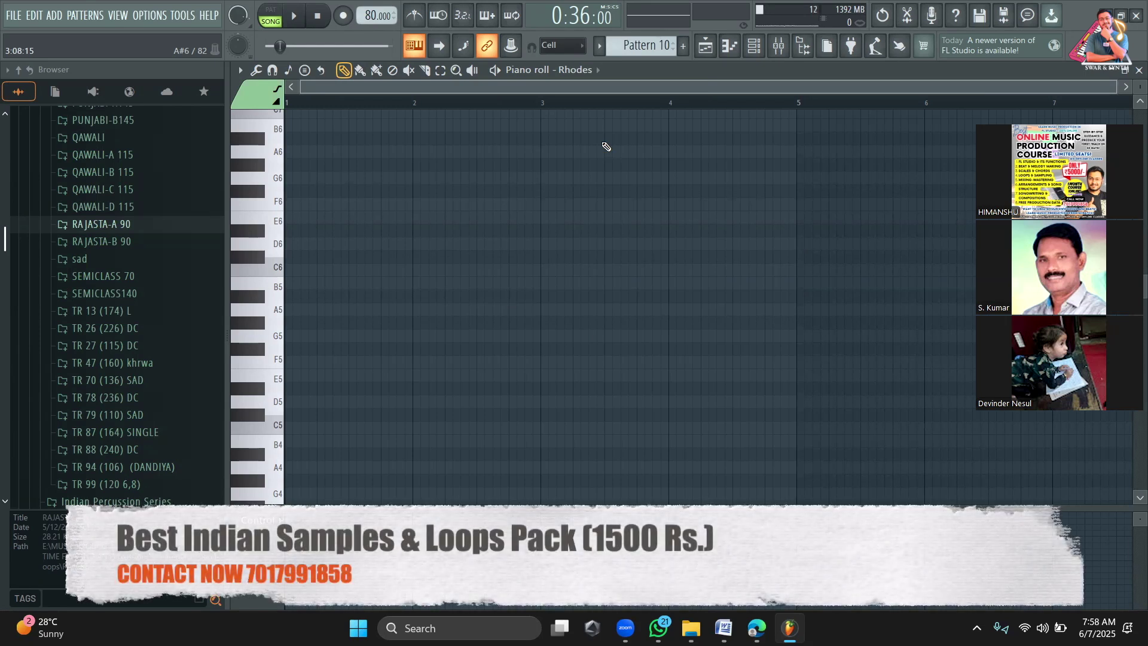
pyautogui.click(305, 70)
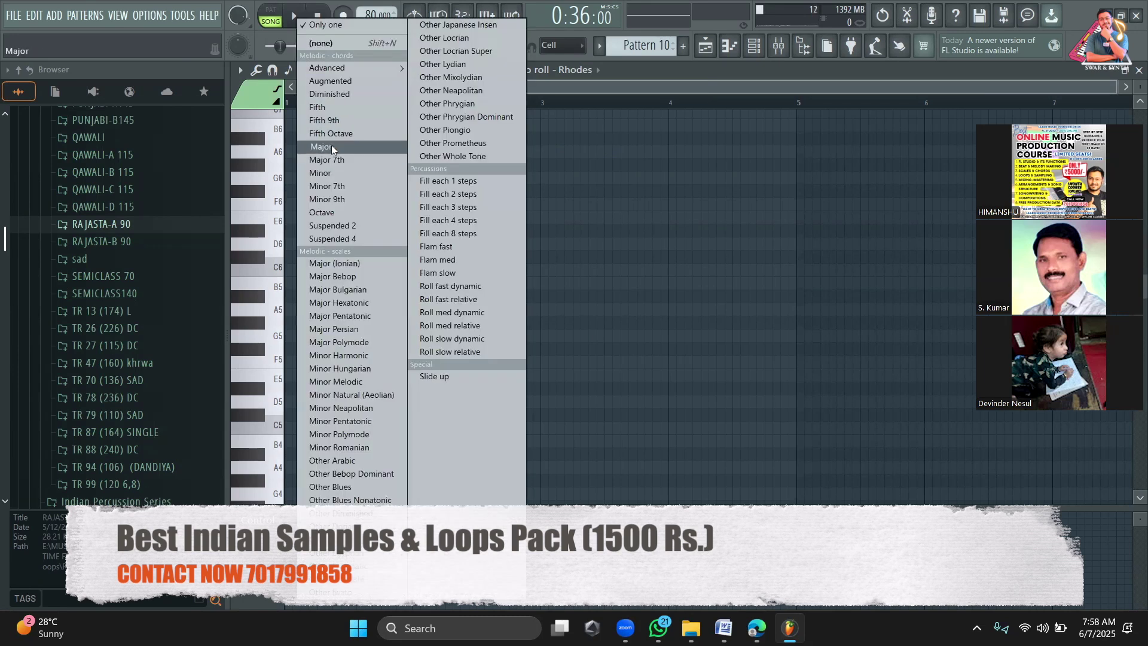
pyautogui.click(332, 145)
pyautogui.click(310, 221)
pyautogui.scroll(3, 563, 355)
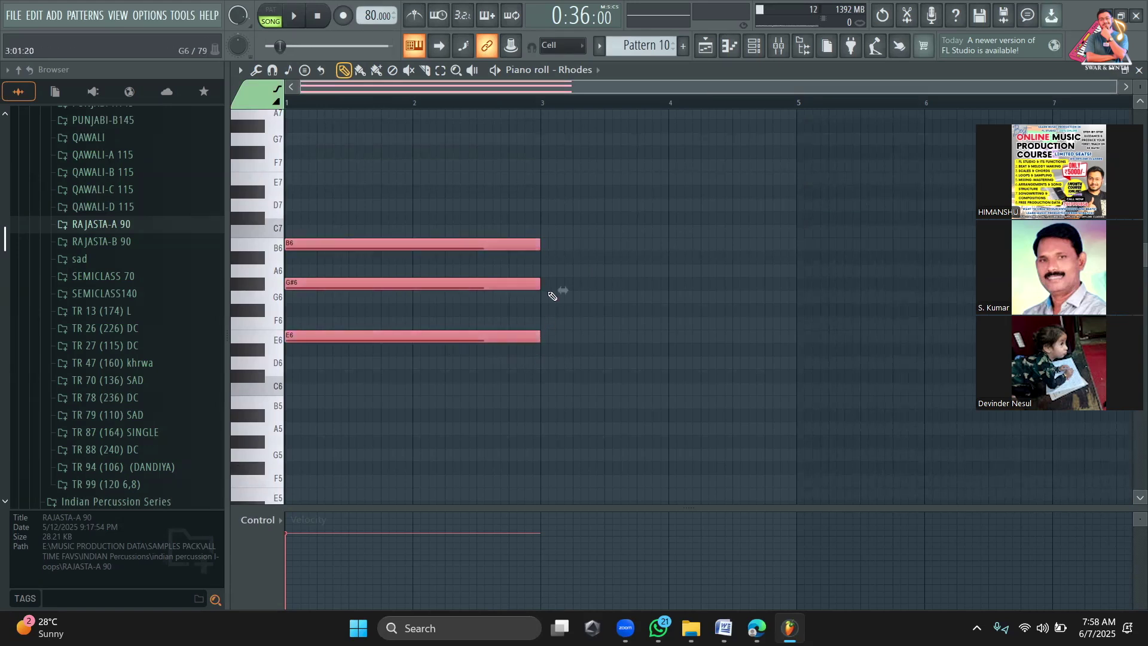
pyautogui.click(288, 70)
pyautogui.click(360, 173)
pyautogui.click(549, 310)
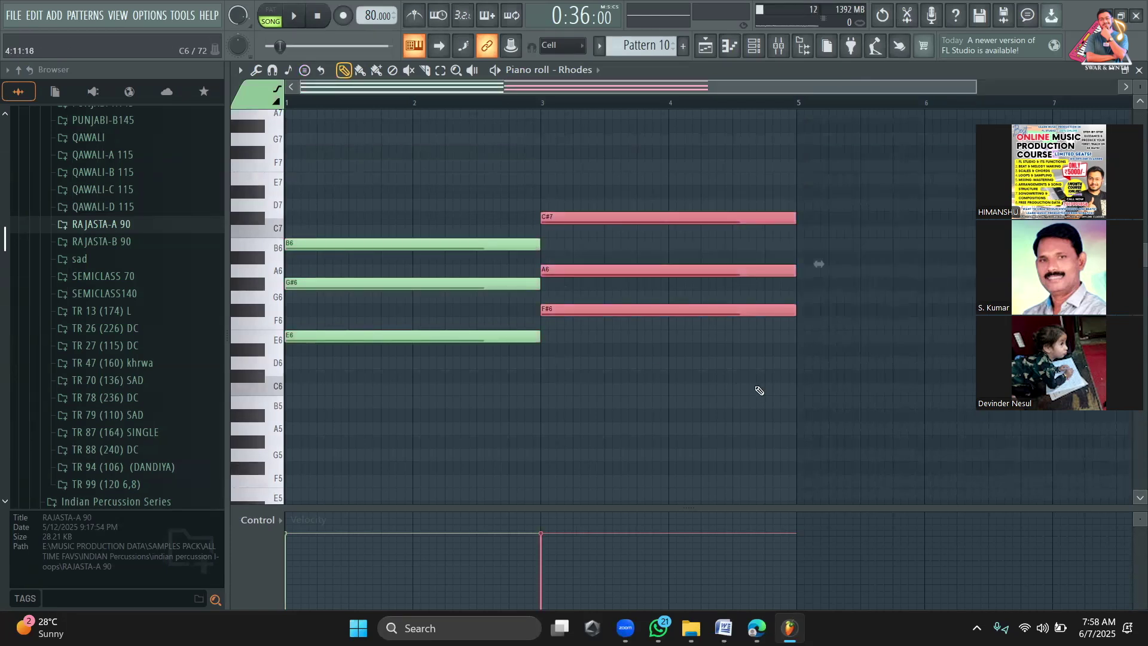
# Step: Switch playback from song to pattern mode and audition the change from the first chord to the second
pyautogui.press('space')
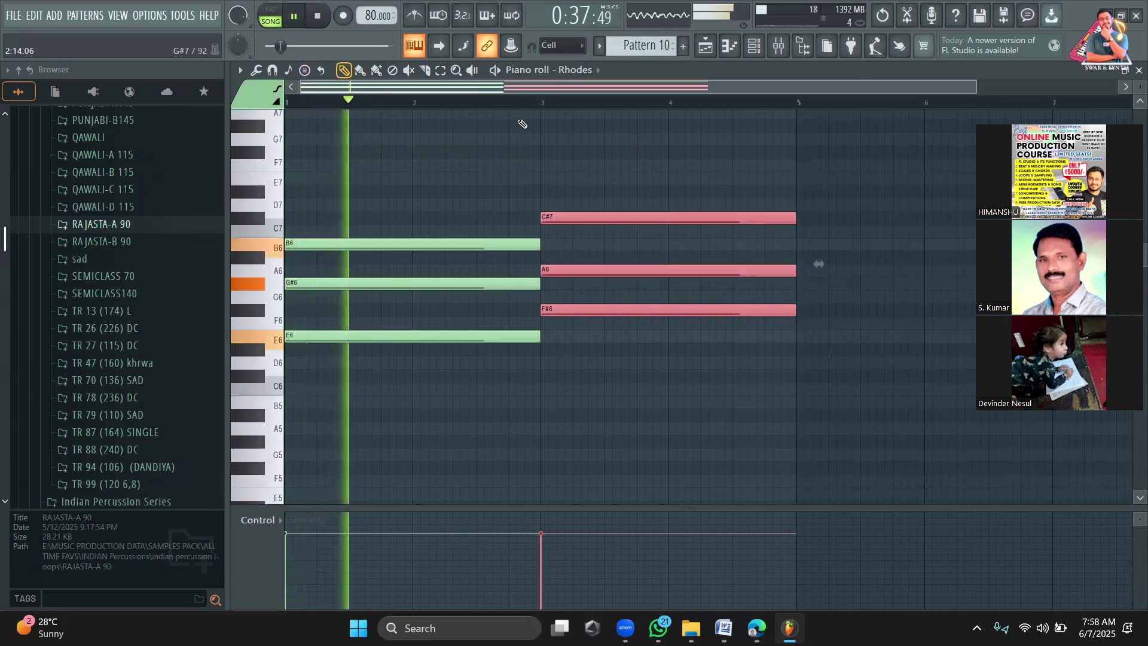
pyautogui.press('space')
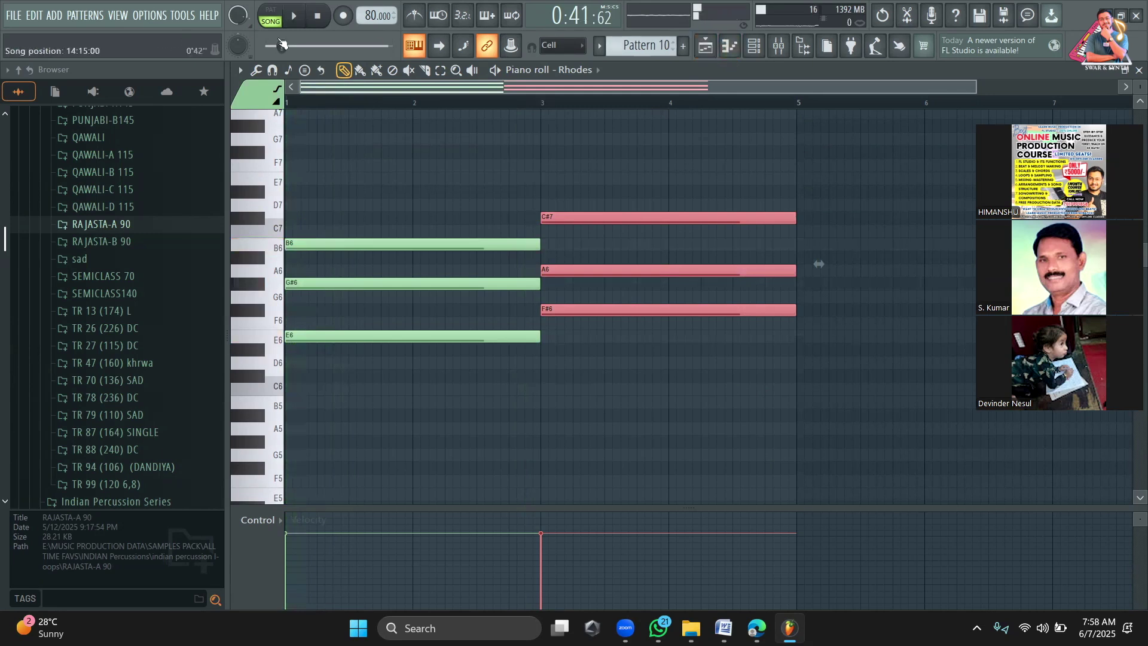
pyautogui.press('l')
pyautogui.press('space')
pyautogui.click(521, 104)
pyautogui.press('space')
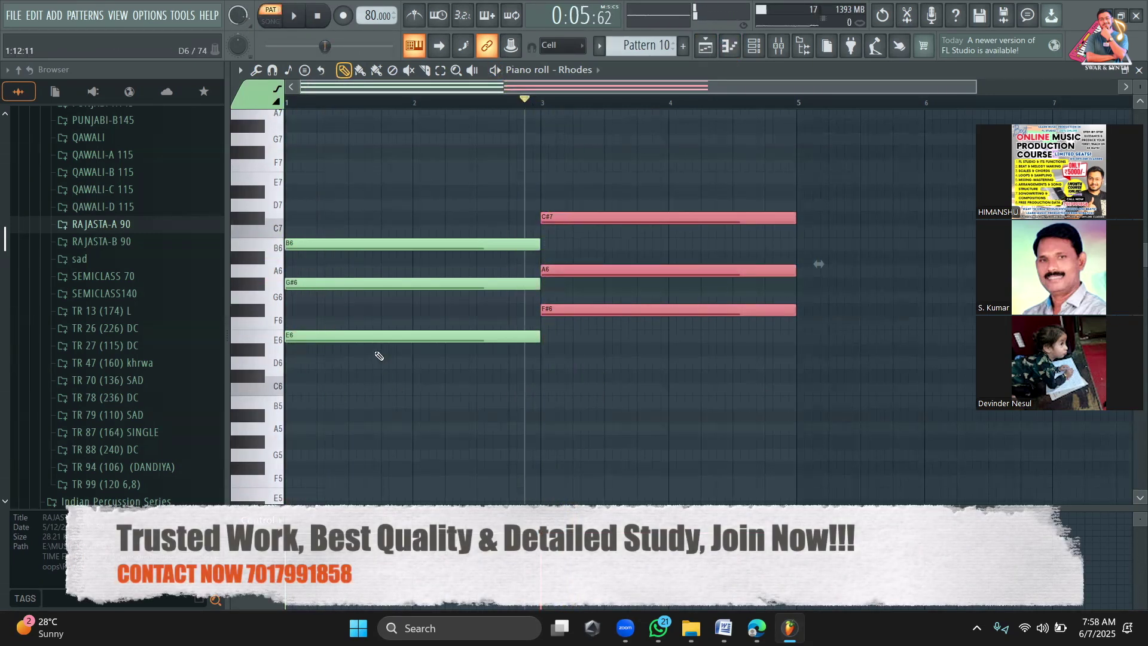
# Step: Replace both chords with a minor chord rooted on E6 at bar 1 and a major chord rooted on D6 at bar 3, without looping
pyautogui.rightClick(628, 335)
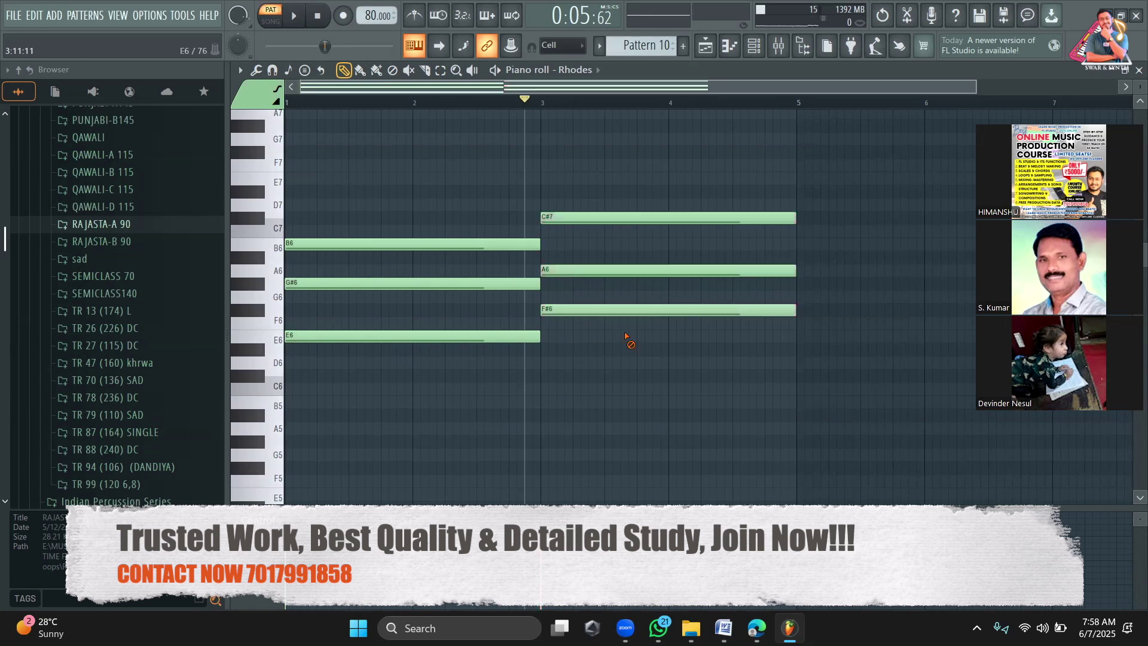
pyautogui.click(304, 70)
pyautogui.click(335, 177)
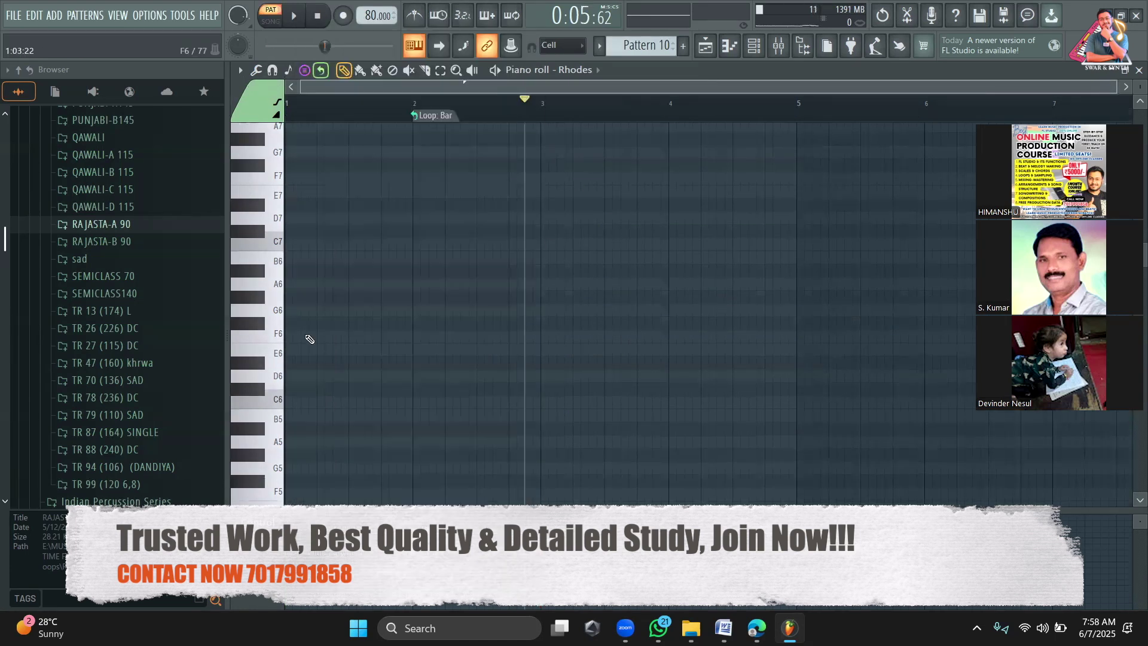
pyautogui.click(290, 350)
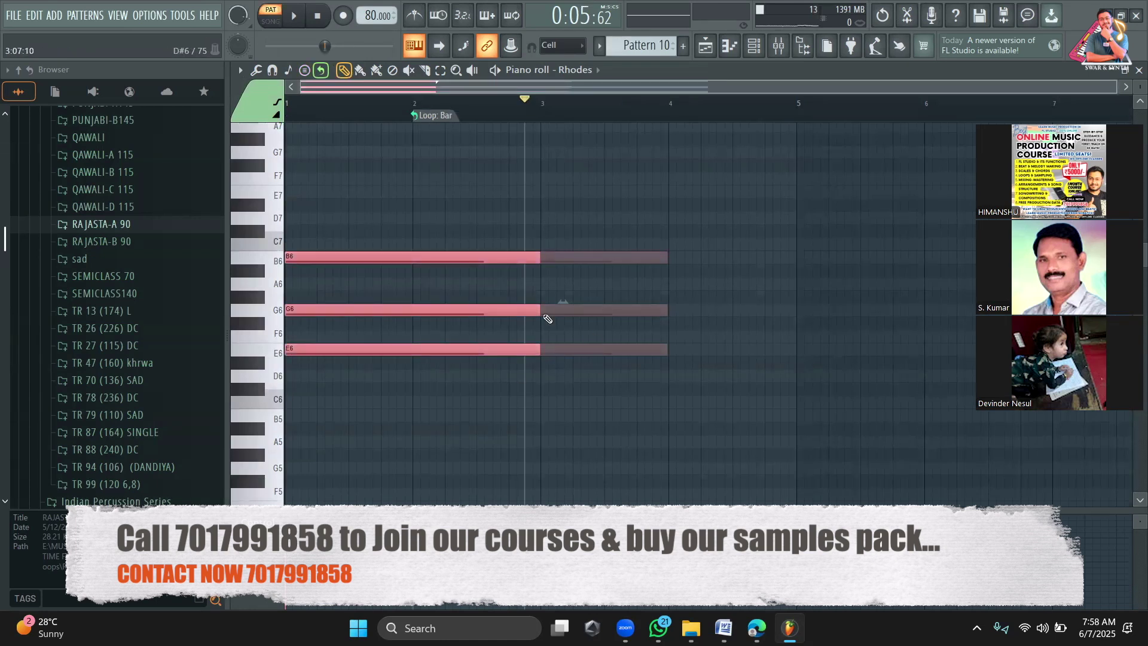
pyautogui.click(415, 115)
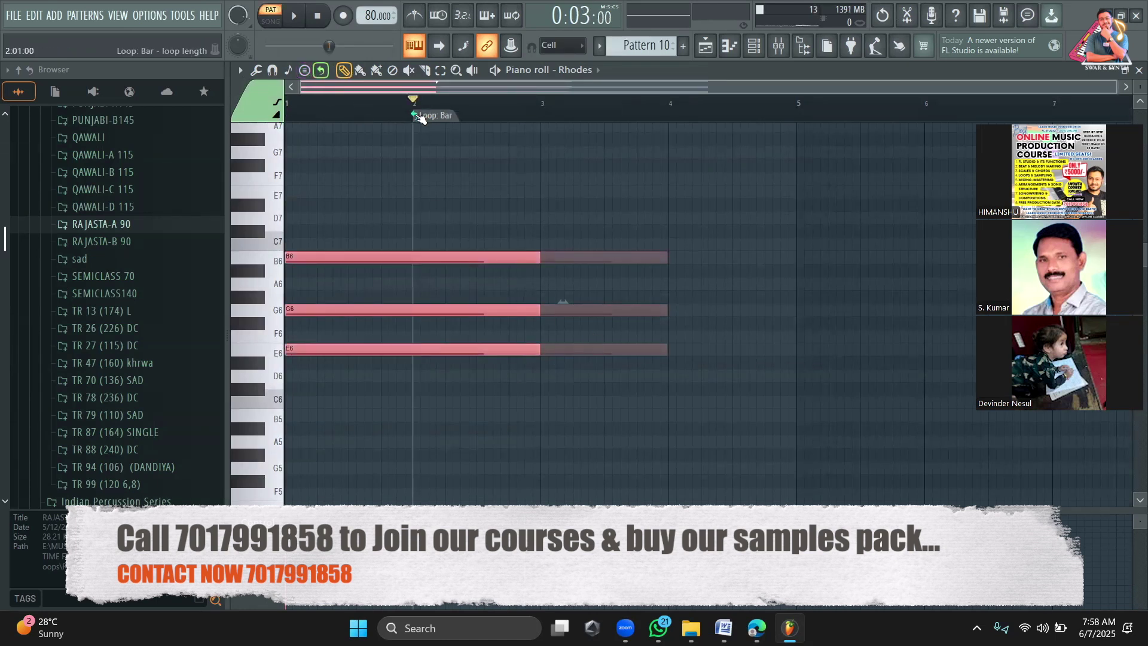
pyautogui.click(326, 71)
pyautogui.click(336, 143)
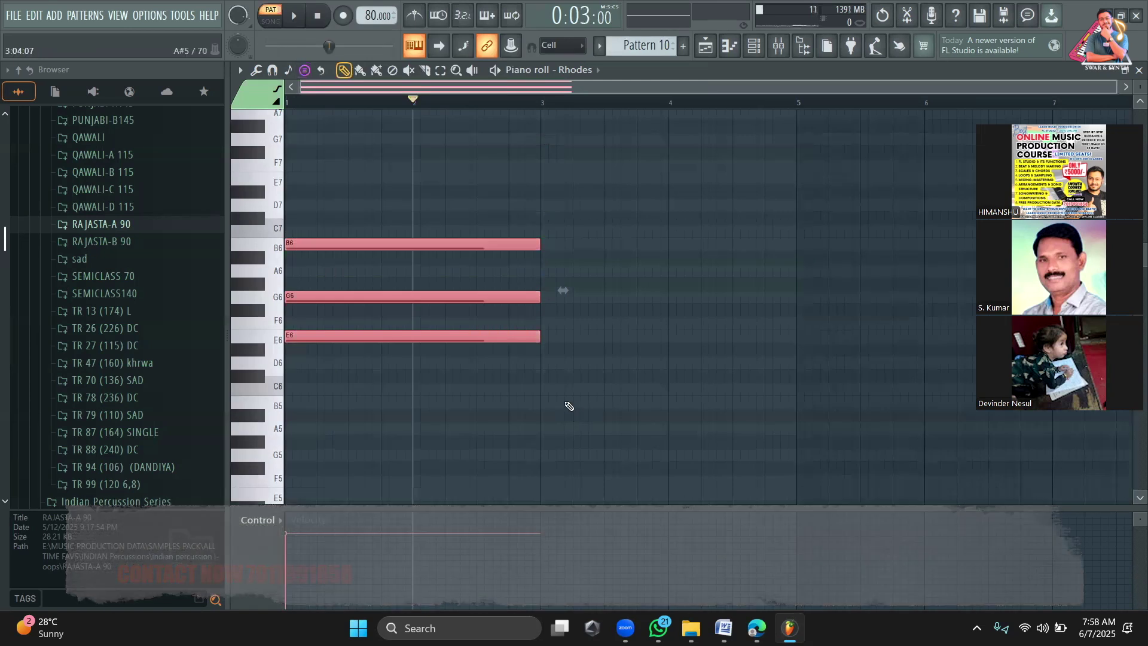
pyautogui.click(547, 362)
# Step: Play the pattern from late in bar 2 to hear the E minor to D major change
pyautogui.press('space')
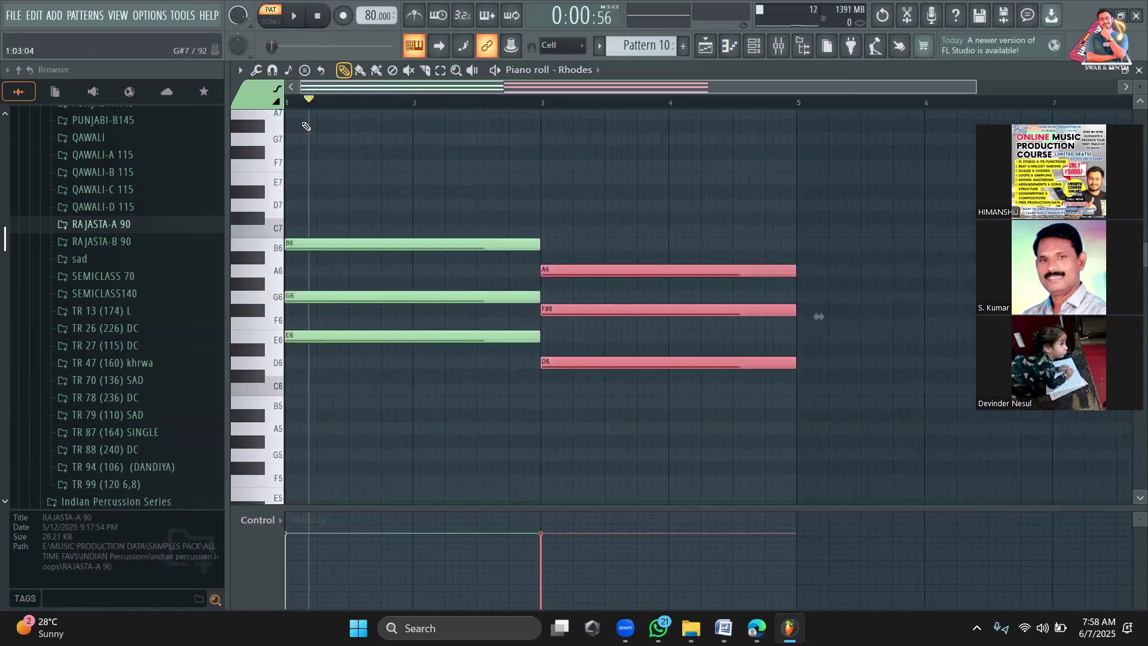
pyautogui.click(517, 100)
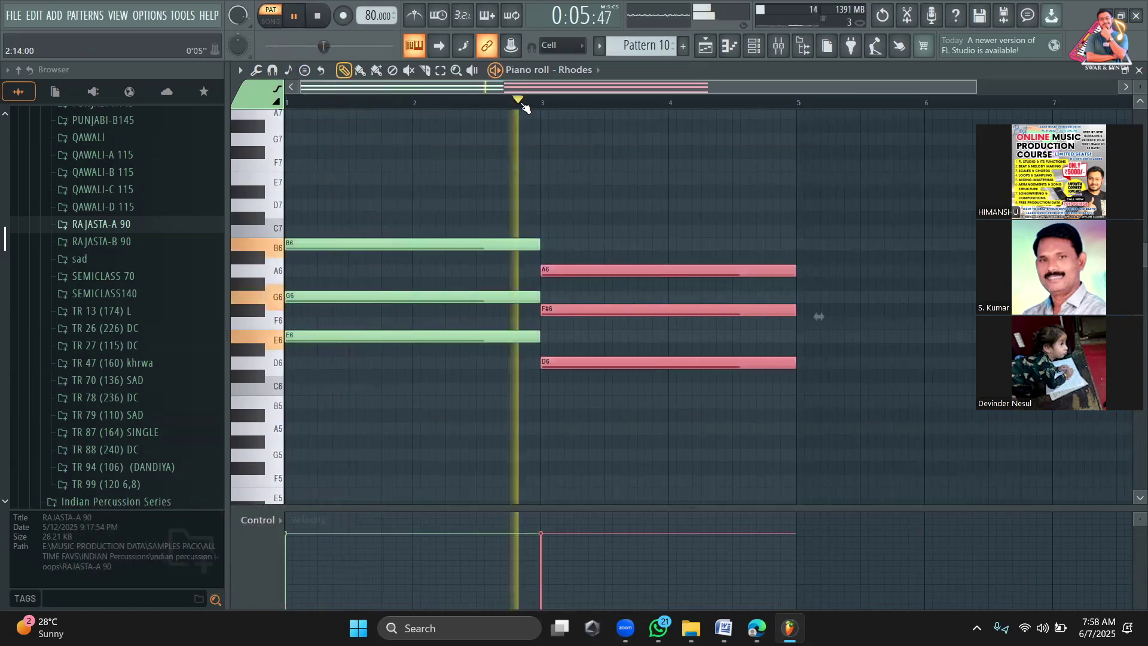
pyautogui.press('space')
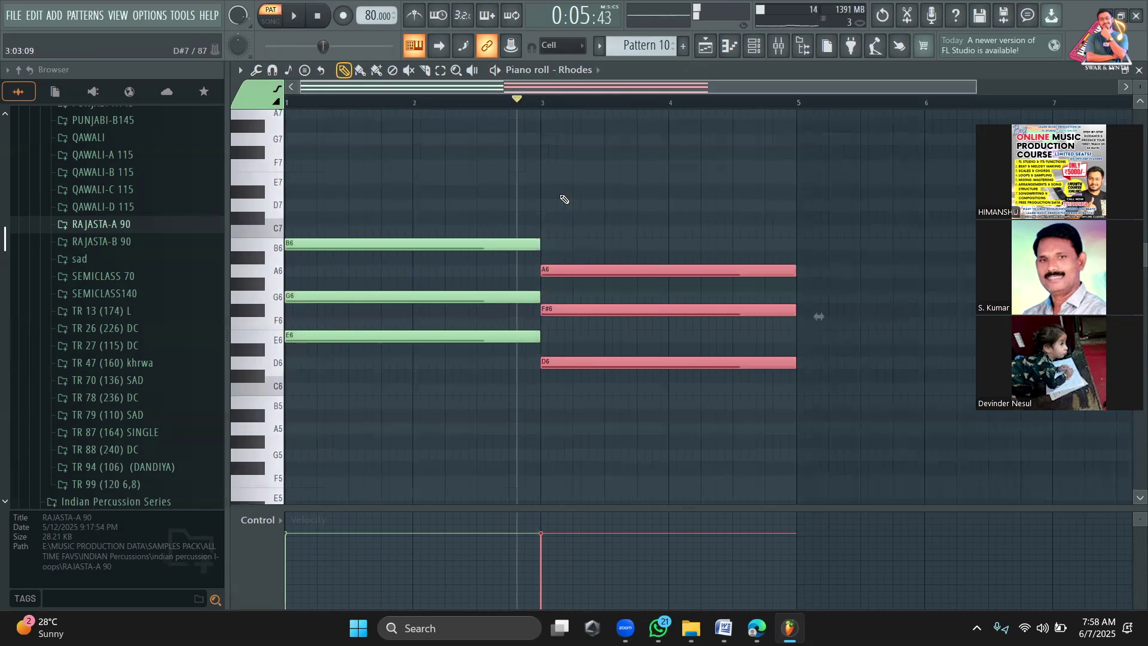
# Step: Delete all notes of the E minor and D major chords
pyautogui.rightClick(470, 244)
pyautogui.rightClick(470, 296)
pyautogui.rightClick(470, 336)
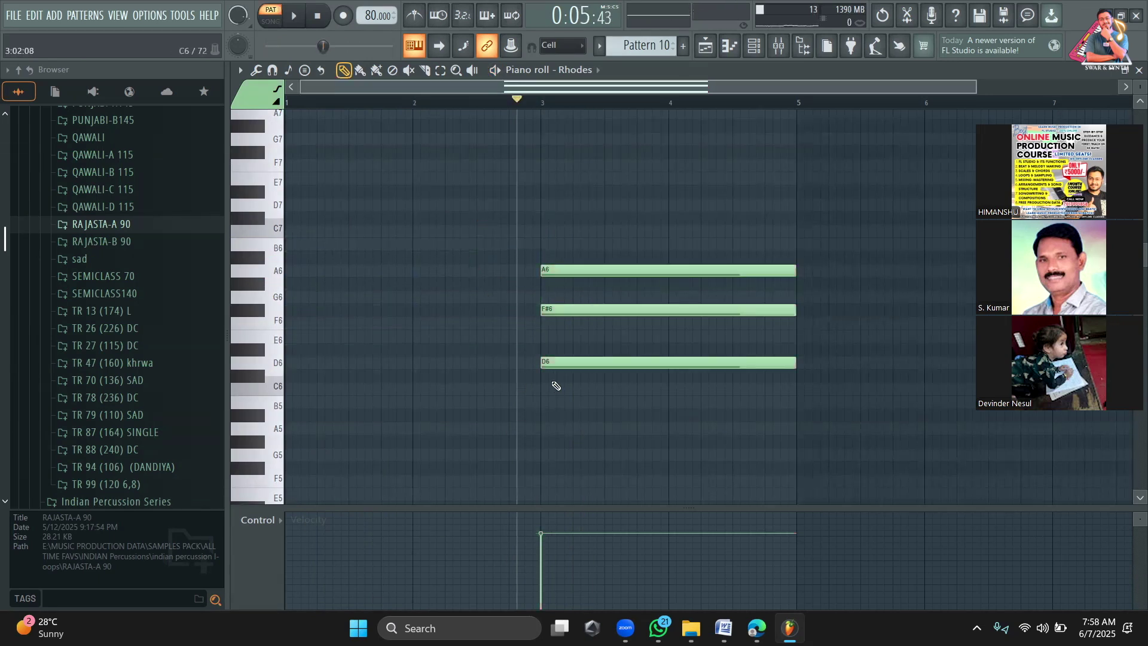
pyautogui.rightClick(571, 271)
pyautogui.rightClick(577, 310)
pyautogui.rightClick(583, 362)
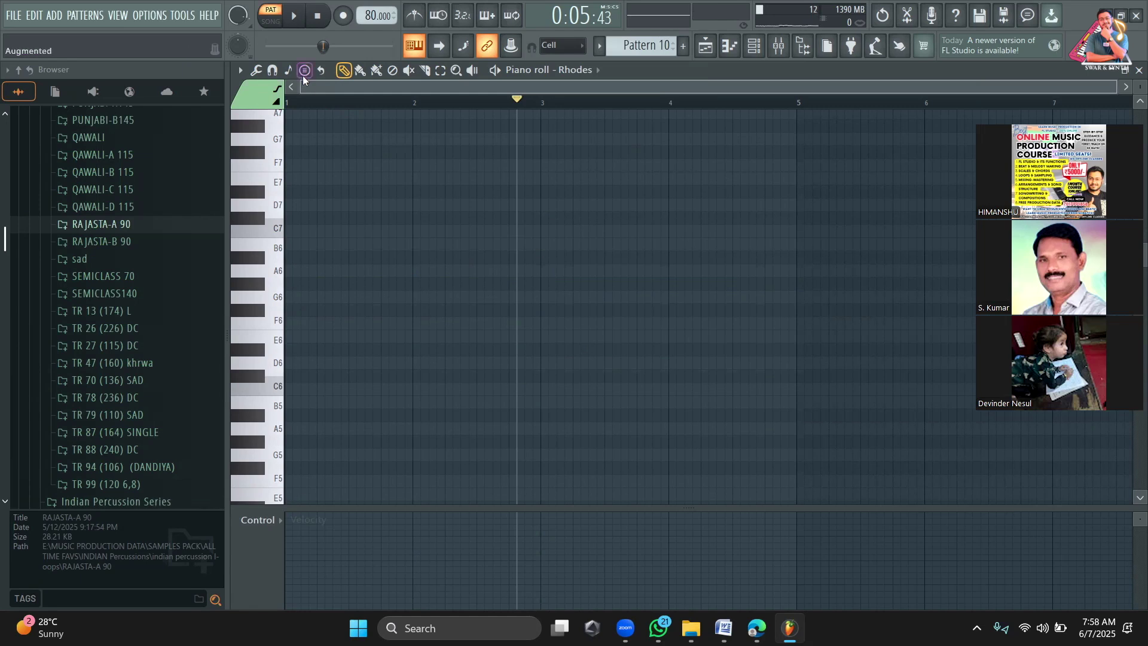
# Step: Stamp a major chord rooted on F5 at bar 1 and a minor chord rooted on G5 at bar 3
pyautogui.click(303, 74)
pyautogui.click(329, 144)
pyautogui.scroll(-3, 311, 438)
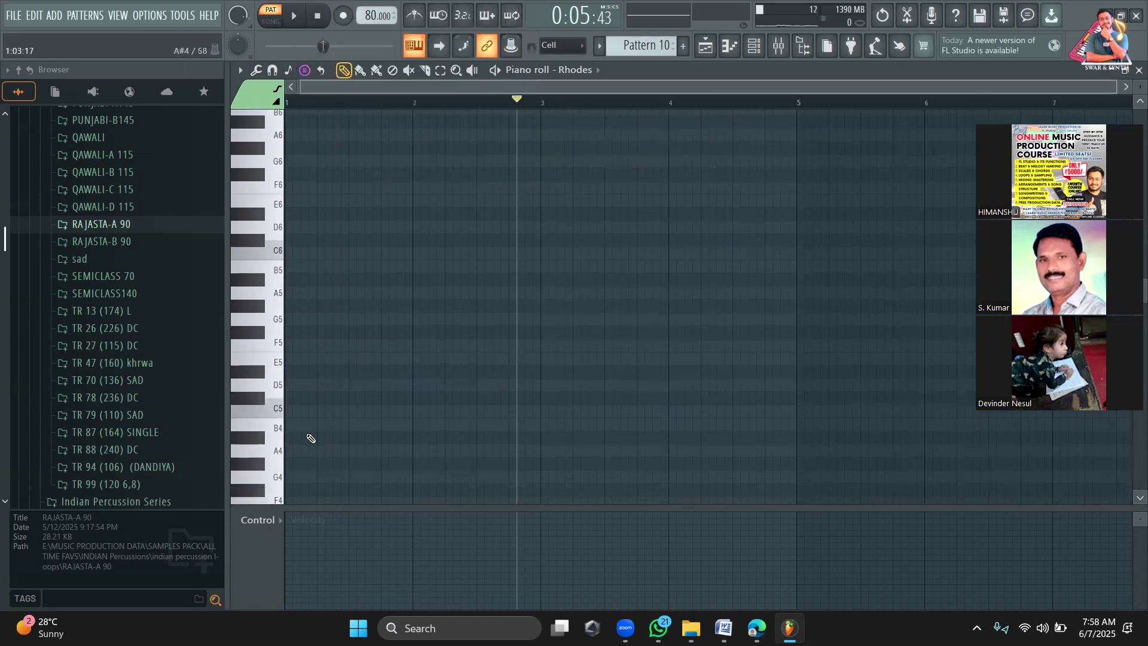
pyautogui.click(293, 347)
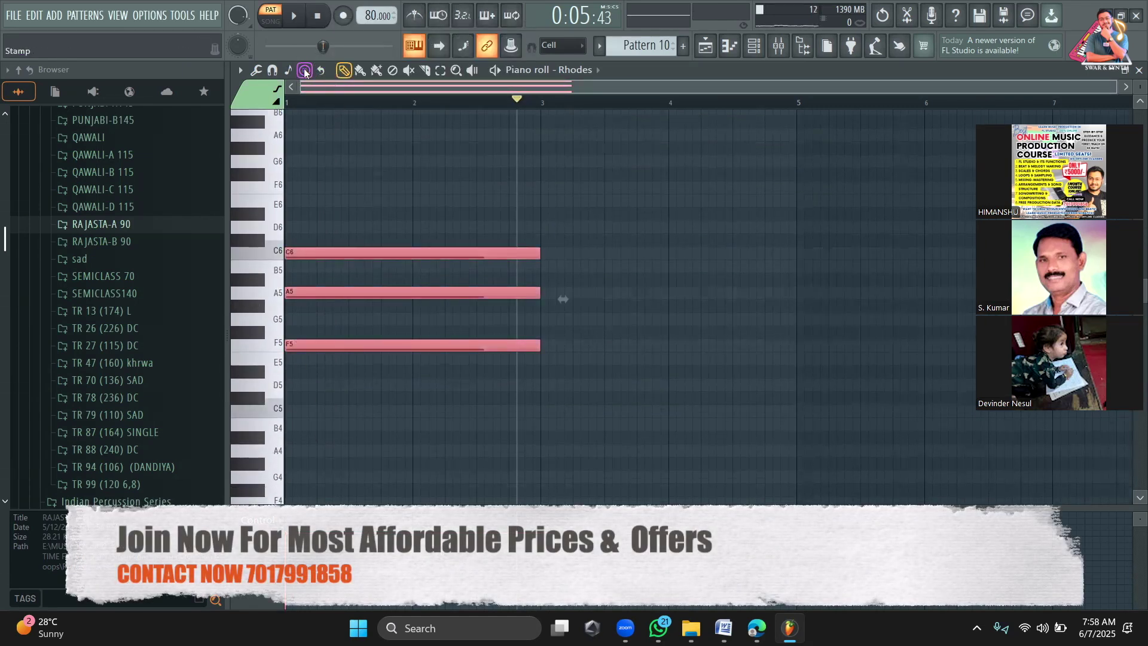
pyautogui.click(304, 70)
pyautogui.click(324, 177)
pyautogui.click(547, 321)
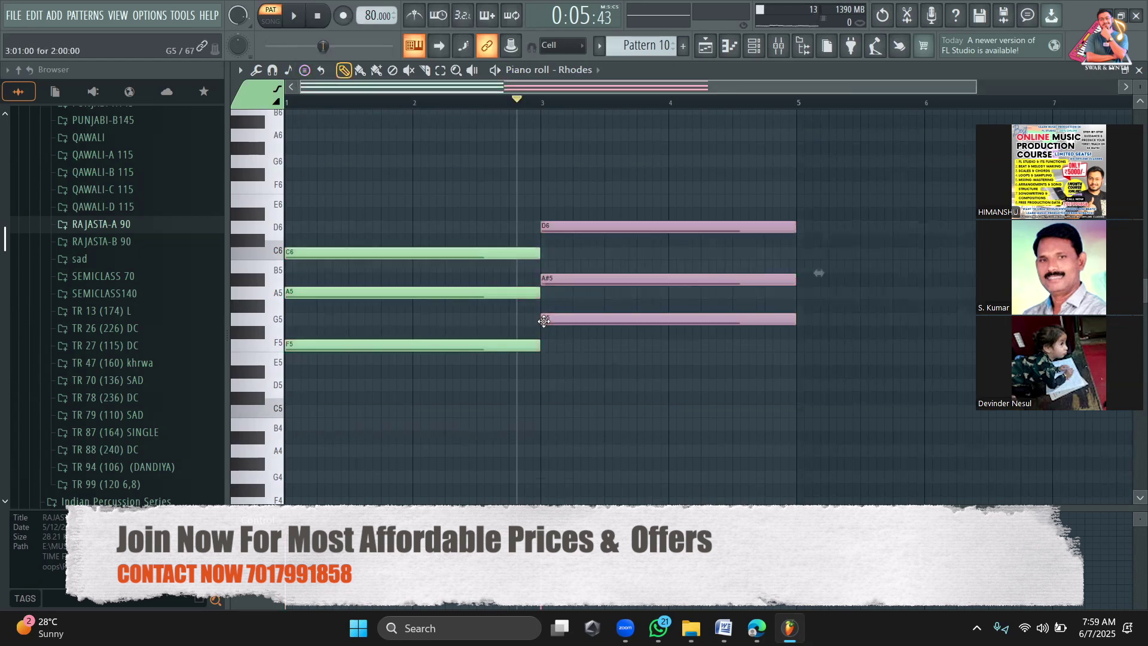
# Step: Play the pattern from bar 2 to hear the F major to G minor change
pyautogui.click(427, 107)
pyautogui.press('space')
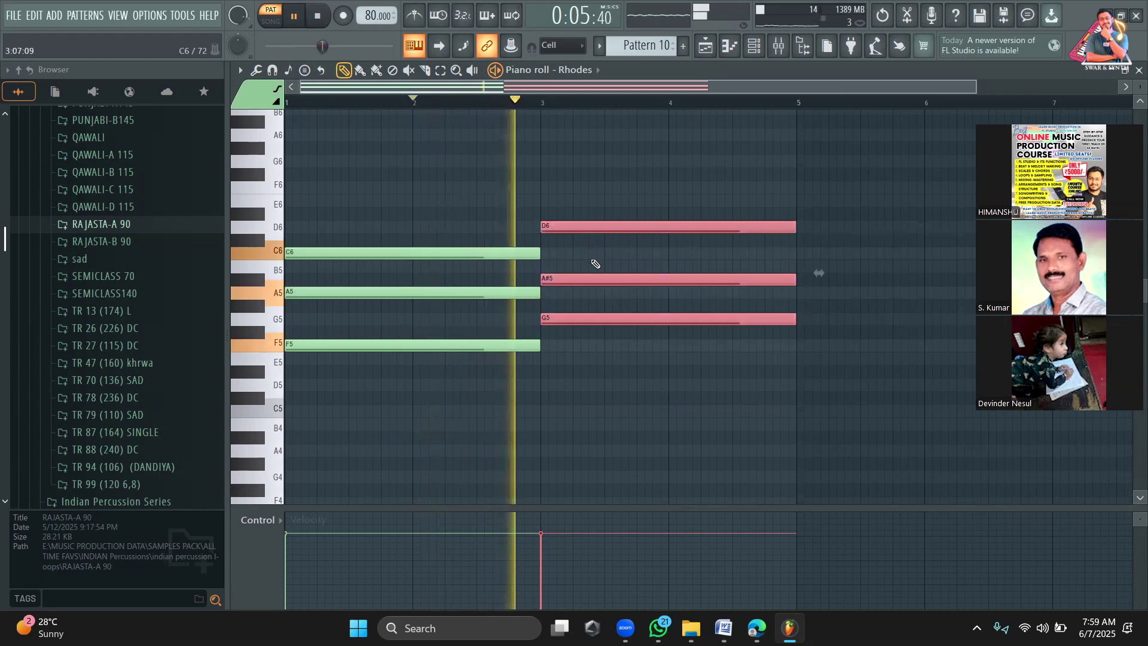
pyautogui.press('space')
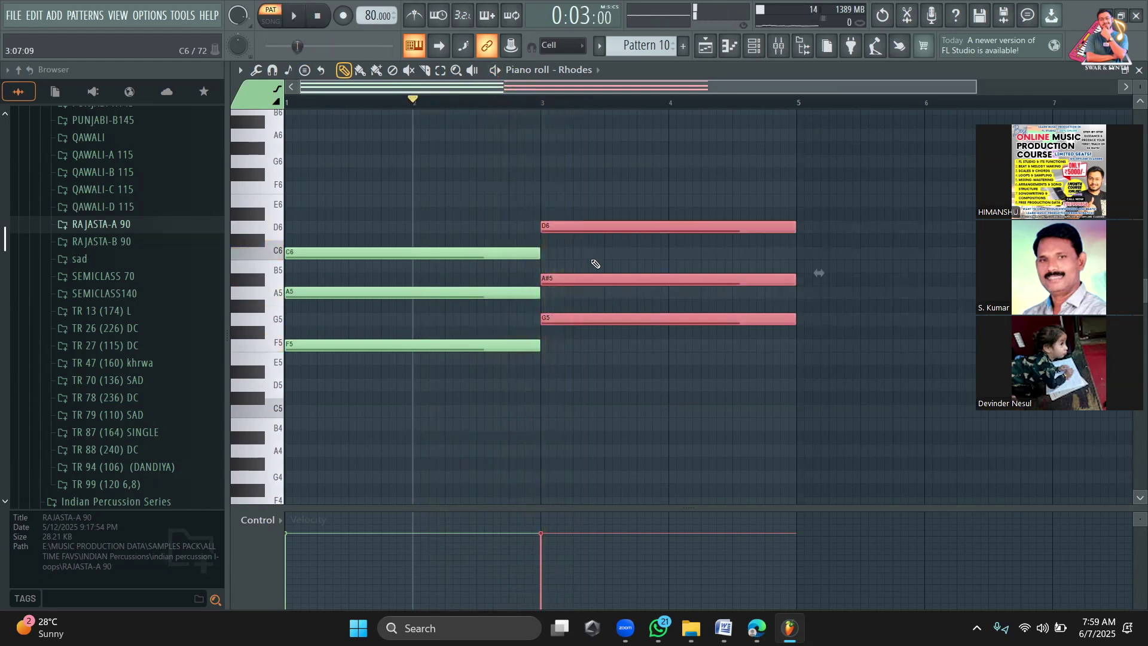
# Step: Try the second chord a semitone higher on G#5, return its root to G5, and audition both versions
pyautogui.hotkey('shift', 'Up')
pyautogui.press('space')
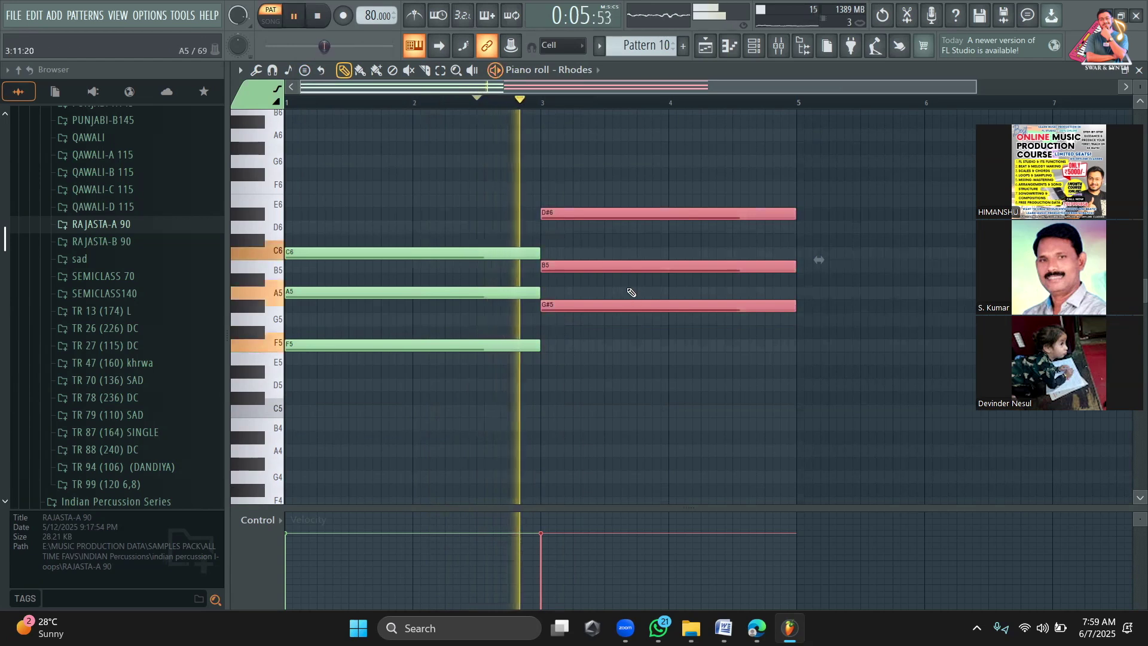
pyautogui.press('space')
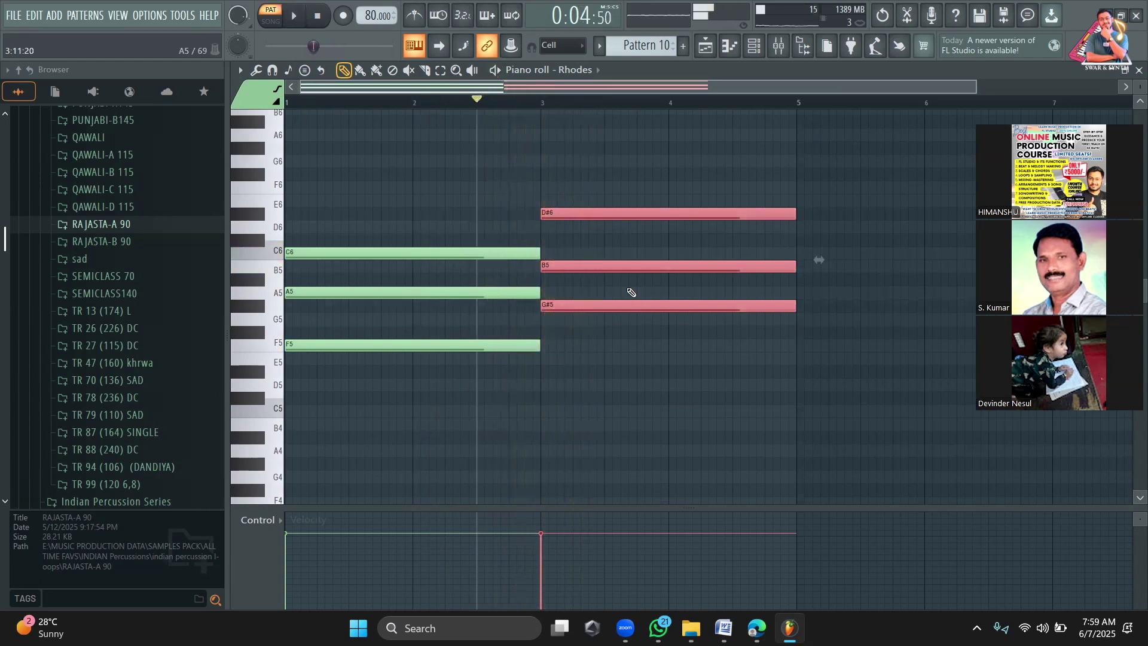
pyautogui.hotkey('shift', 'Down')
pyautogui.press('space')
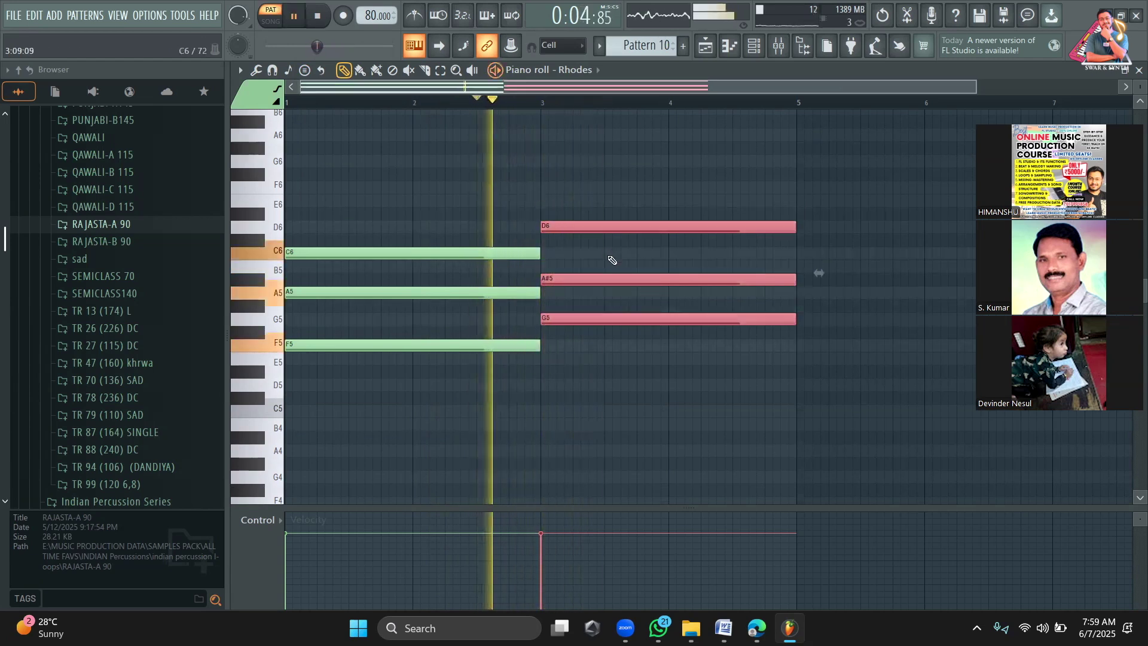
pyautogui.press('space')
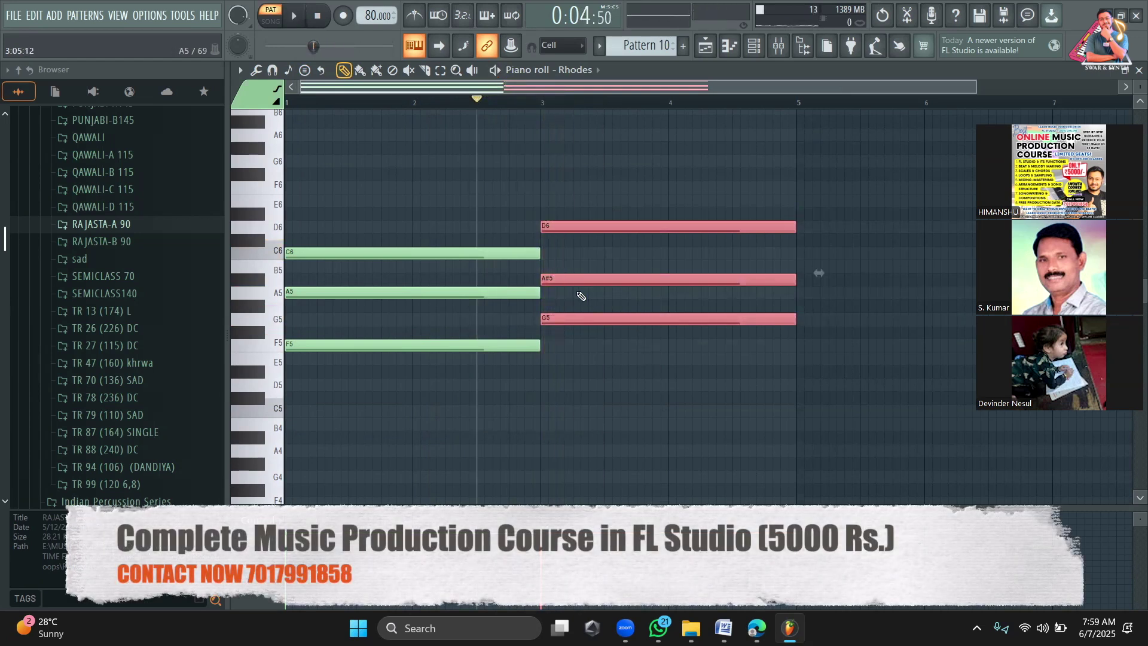
# Step: Replace both chords with a minor chord rooted on F5 at bar 1 and a major chord rooted on D#5 at bar 3, and play the change
pyautogui.rightClick(616, 325)
pyautogui.click(305, 70)
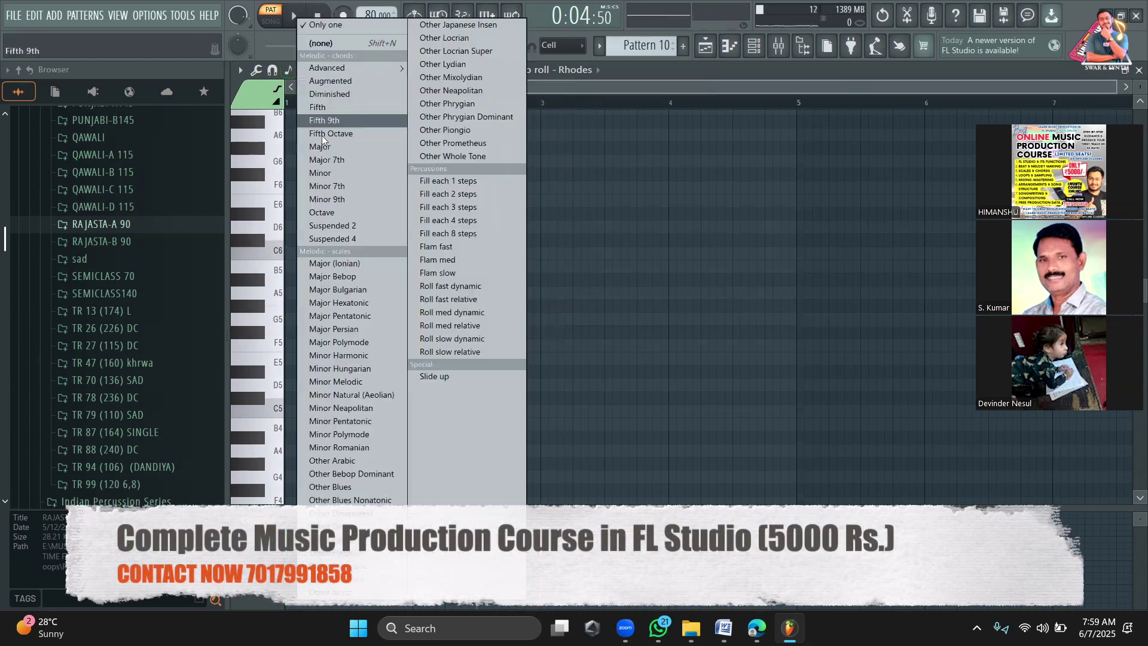
pyautogui.click(329, 172)
pyautogui.click(302, 345)
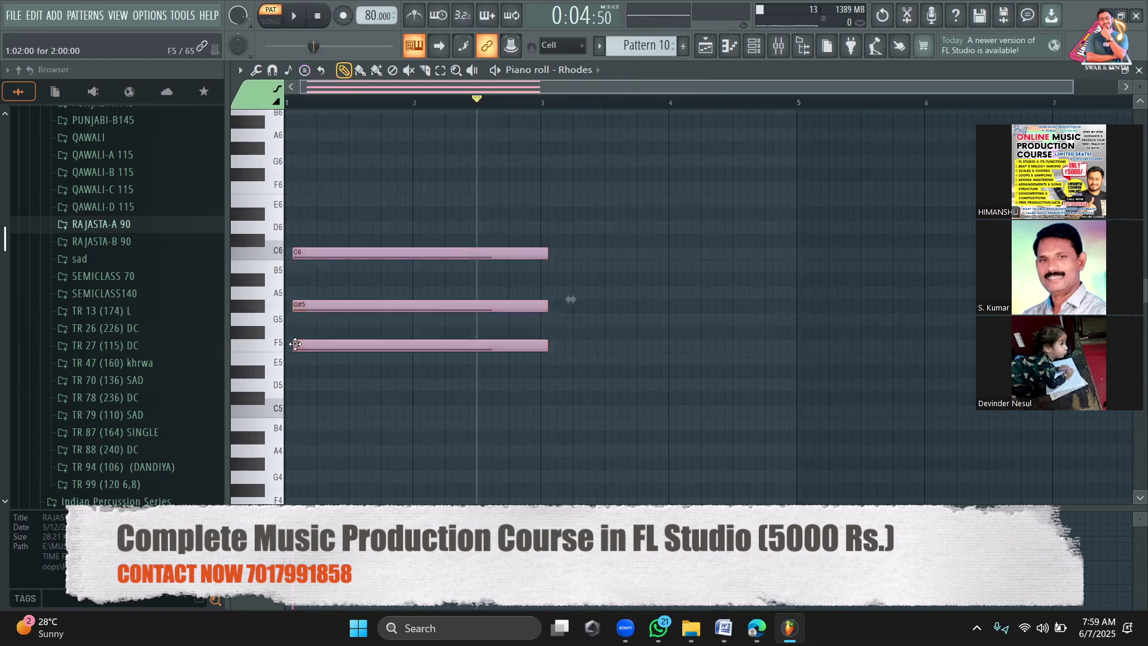
pyautogui.click(305, 70)
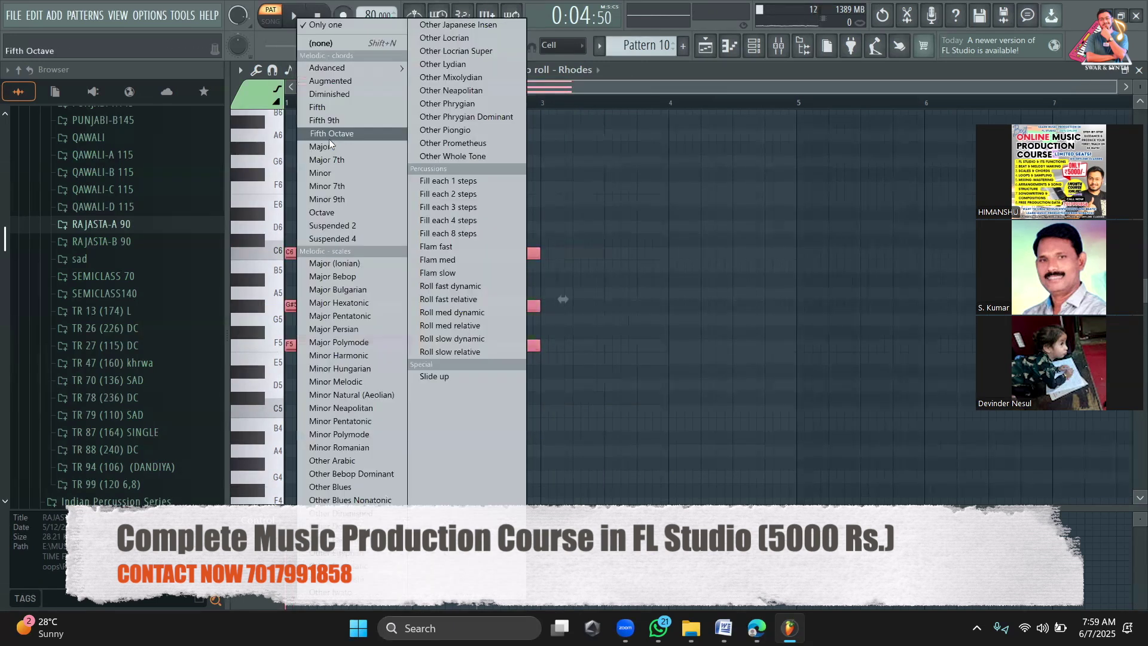
pyautogui.click(323, 146)
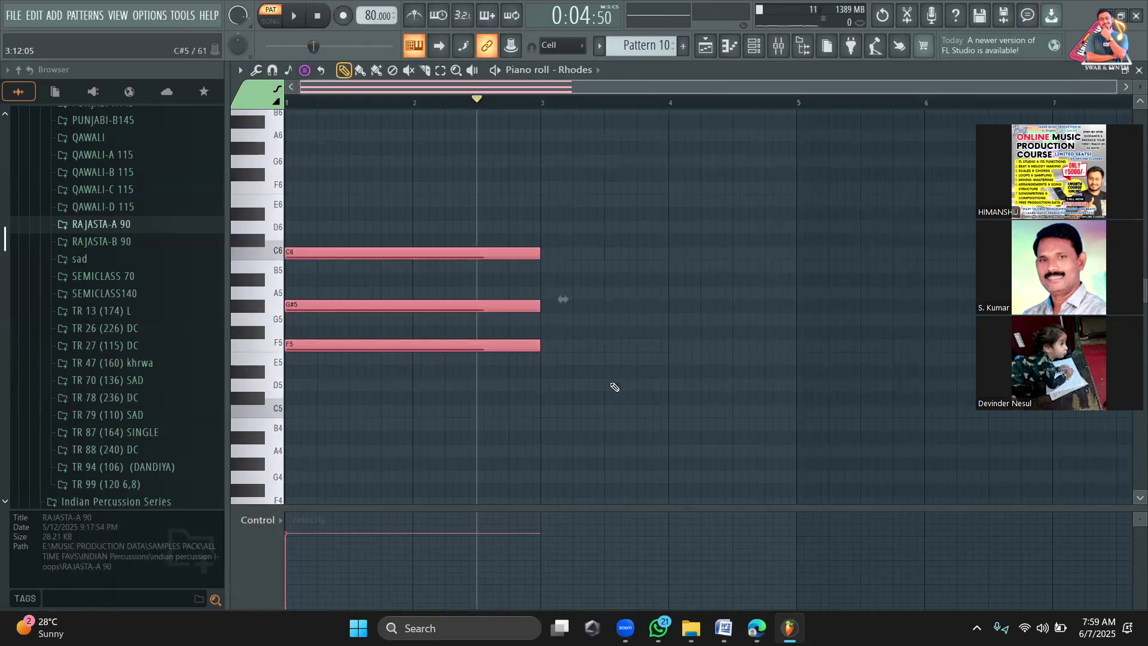
pyautogui.click(548, 374)
pyautogui.press('space')
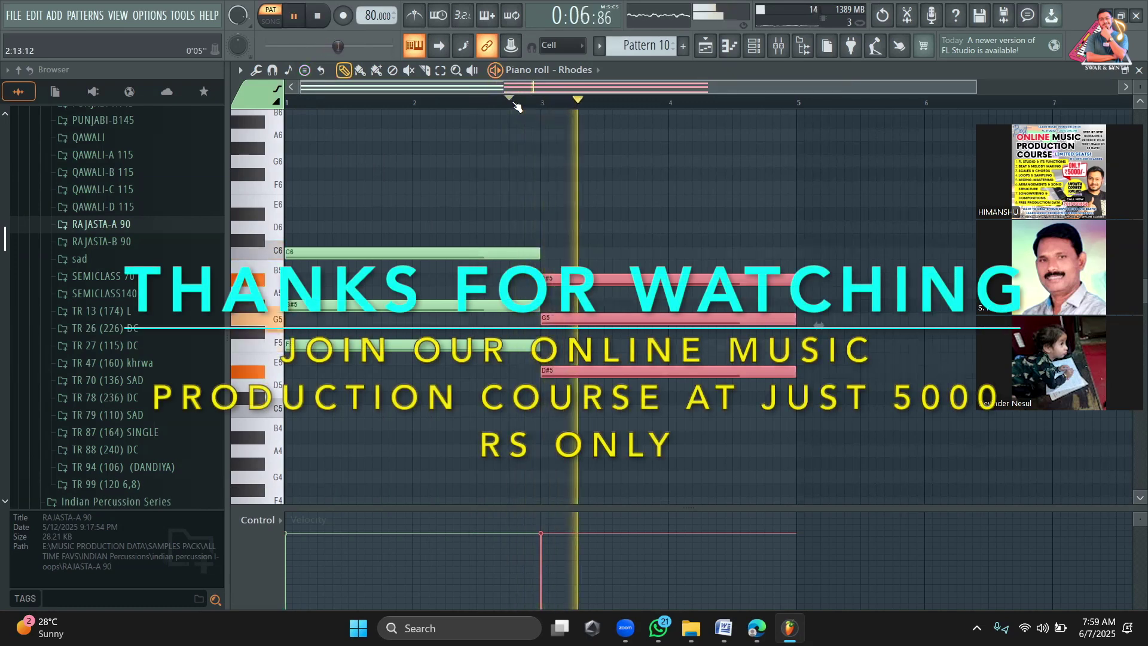
pyautogui.press('space')
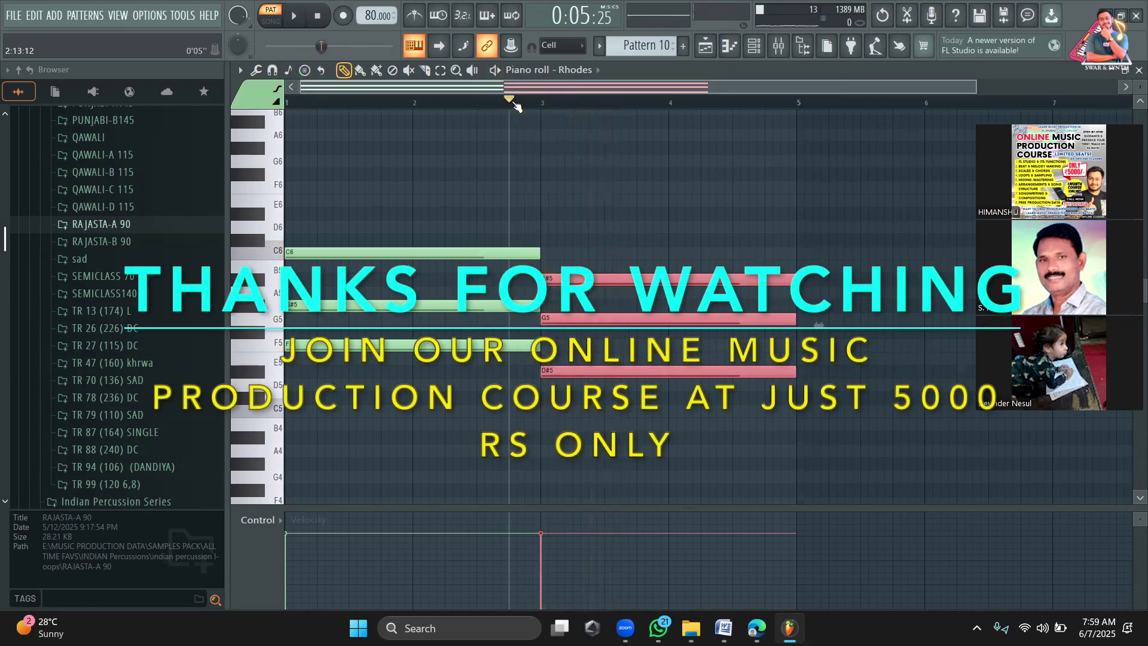